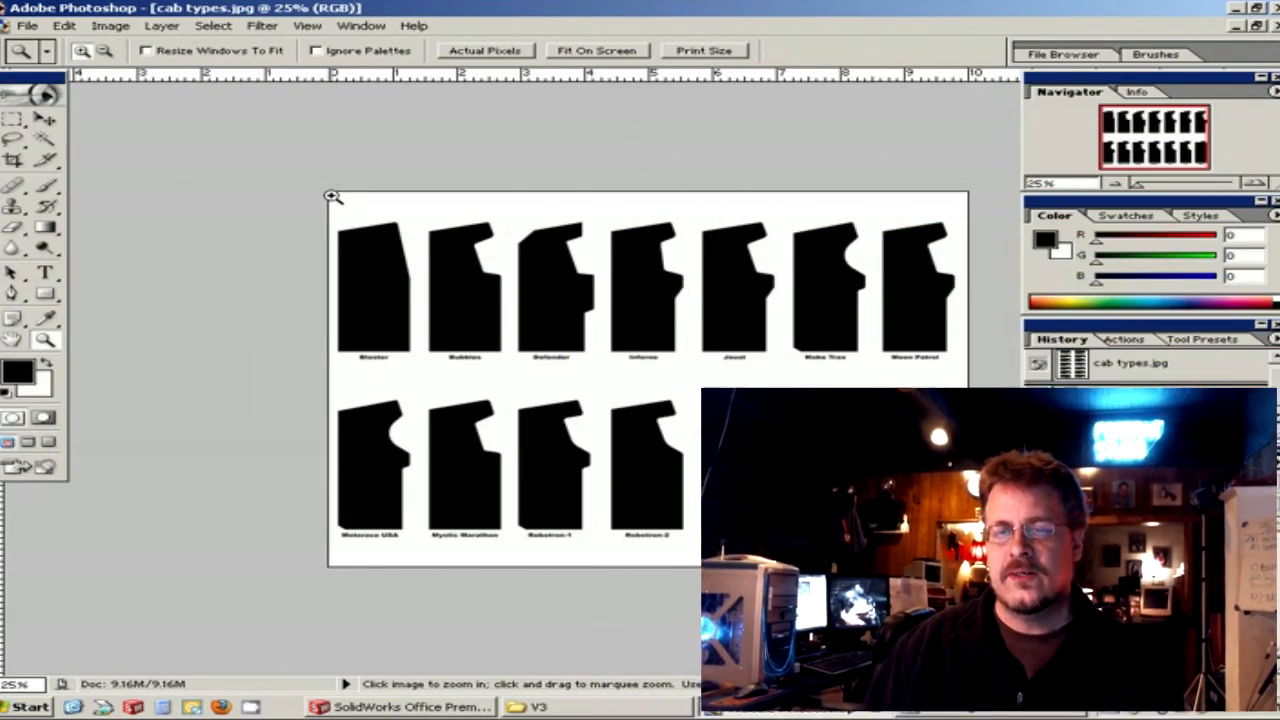
Examine the arcade cabinet side profiles in cab types.jpg, comparing the shapes and focusing on the Joust cabinet.
{"action": "left_click_drag", "start_coordinate": [331, 196], "coordinate": [724, 378]}
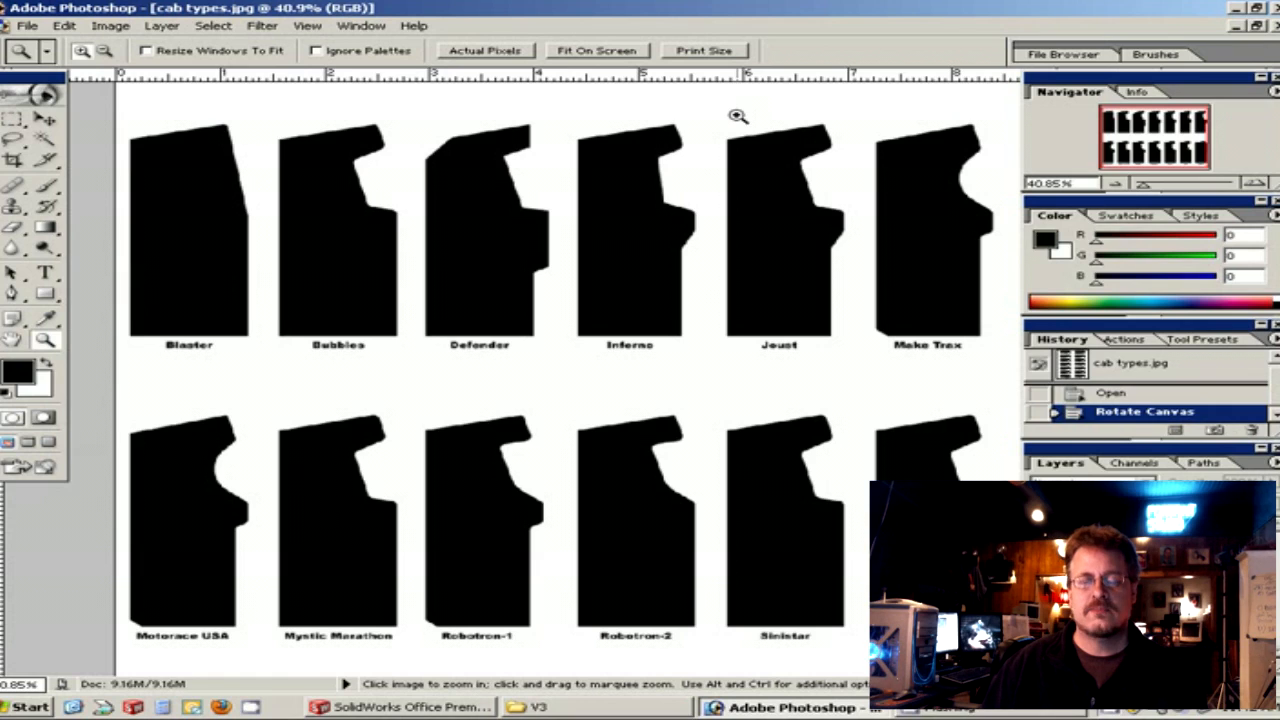
{"action": "left_click_drag", "start_coordinate": [721, 117], "coordinate": [862, 268]}
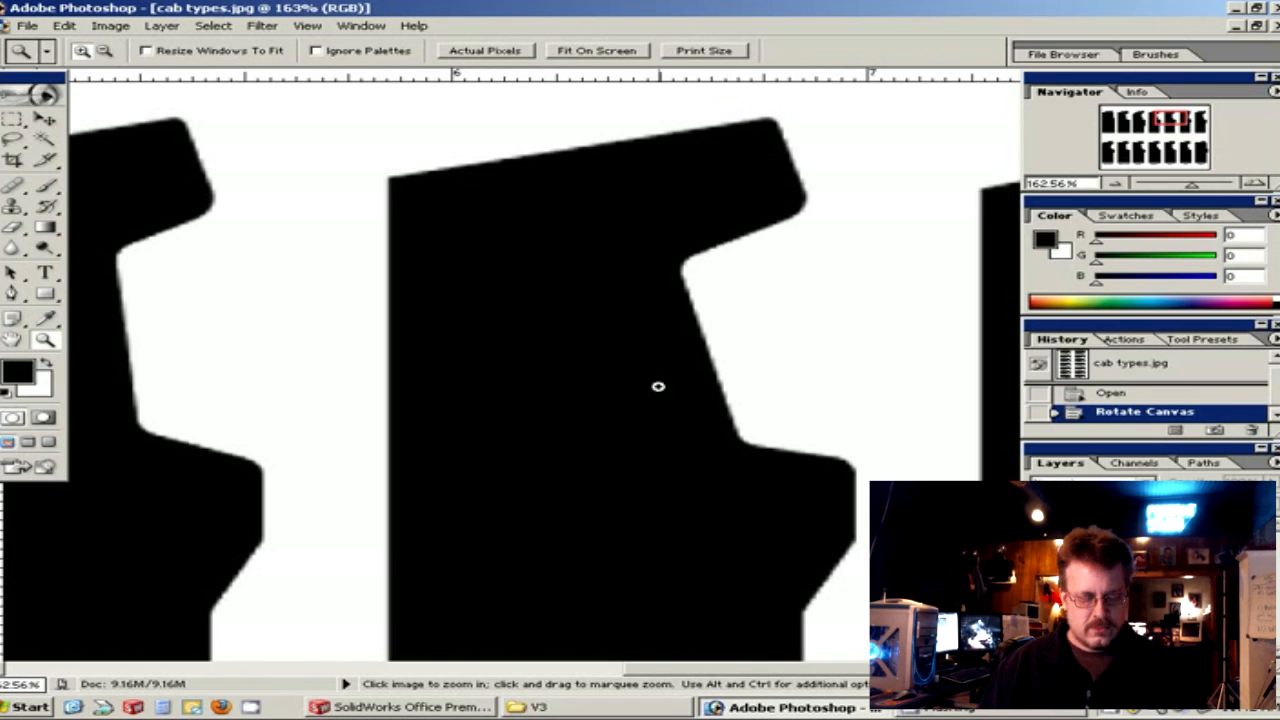
{"action": "left_click", "coordinate": [692, 428], "text": "alt"}
{"action": "left_click", "coordinate": [712, 490], "text": "alt"}
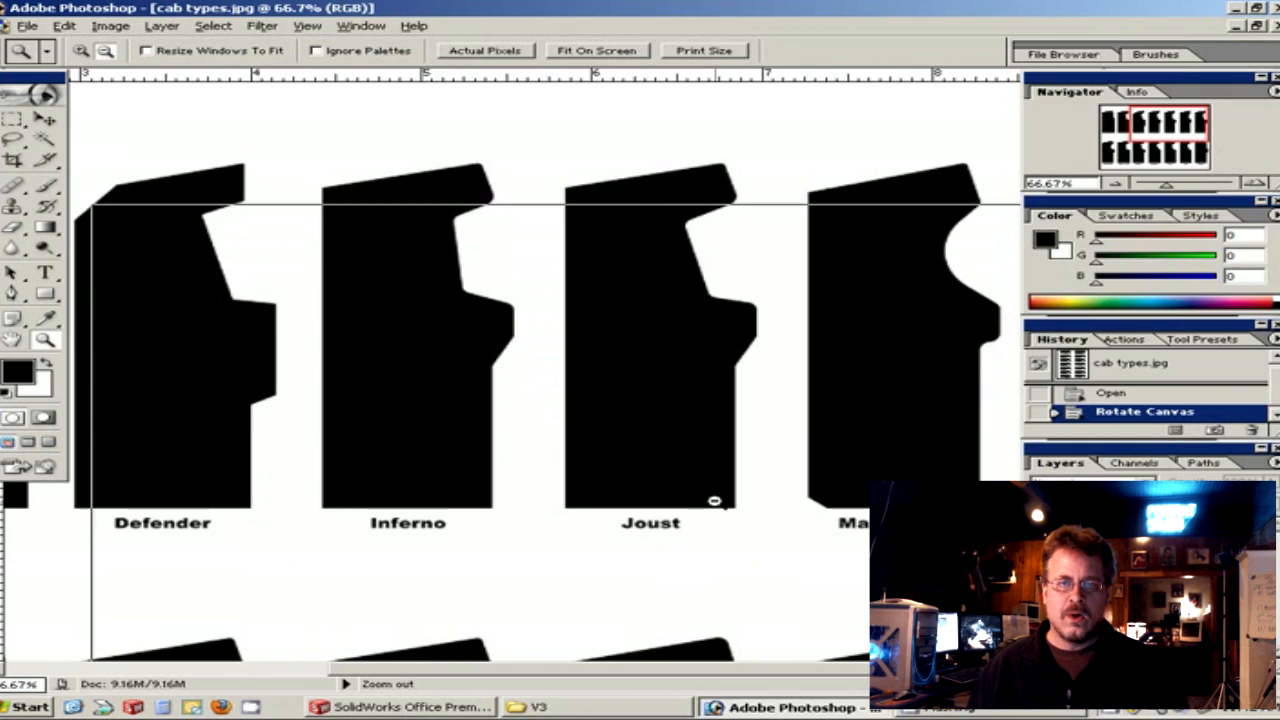
{"action": "left_click", "coordinate": [712, 387], "text": "alt"}
{"action": "left_click", "coordinate": [712, 387], "text": "alt"}
{"action": "left_click", "coordinate": [800, 386], "text": "alt"}
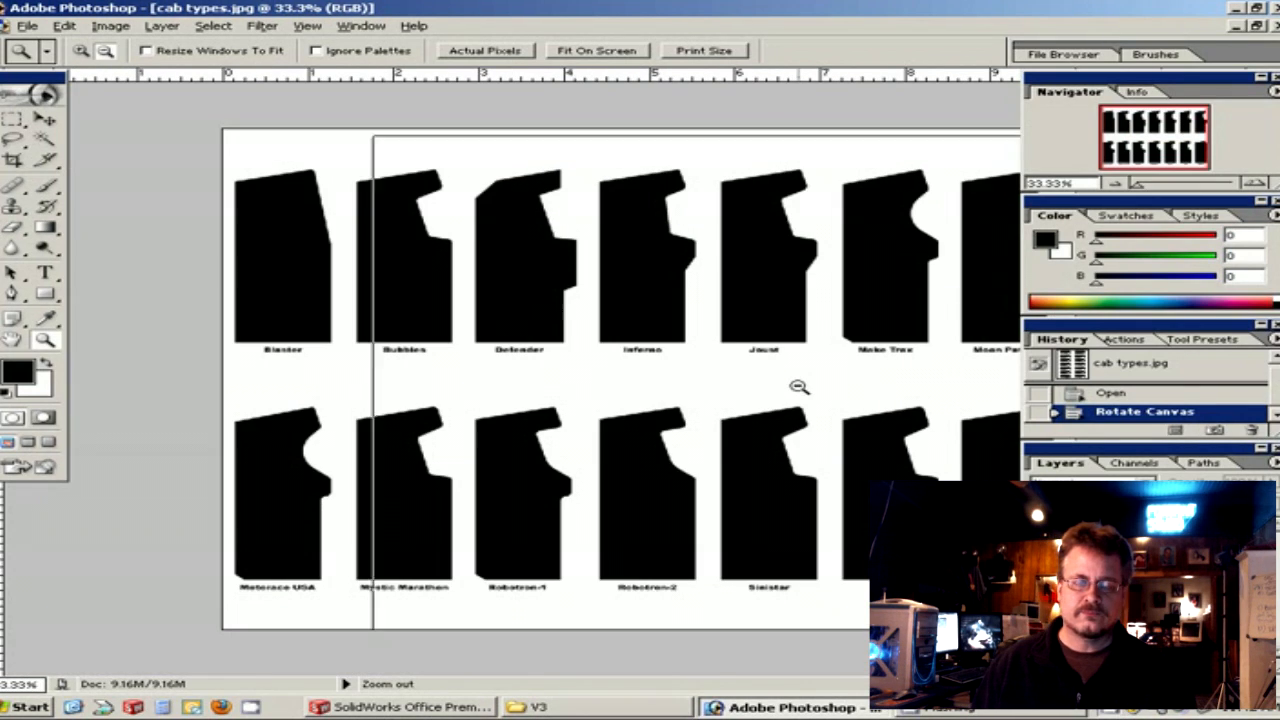
{"action": "left_click", "coordinate": [705, 369]}
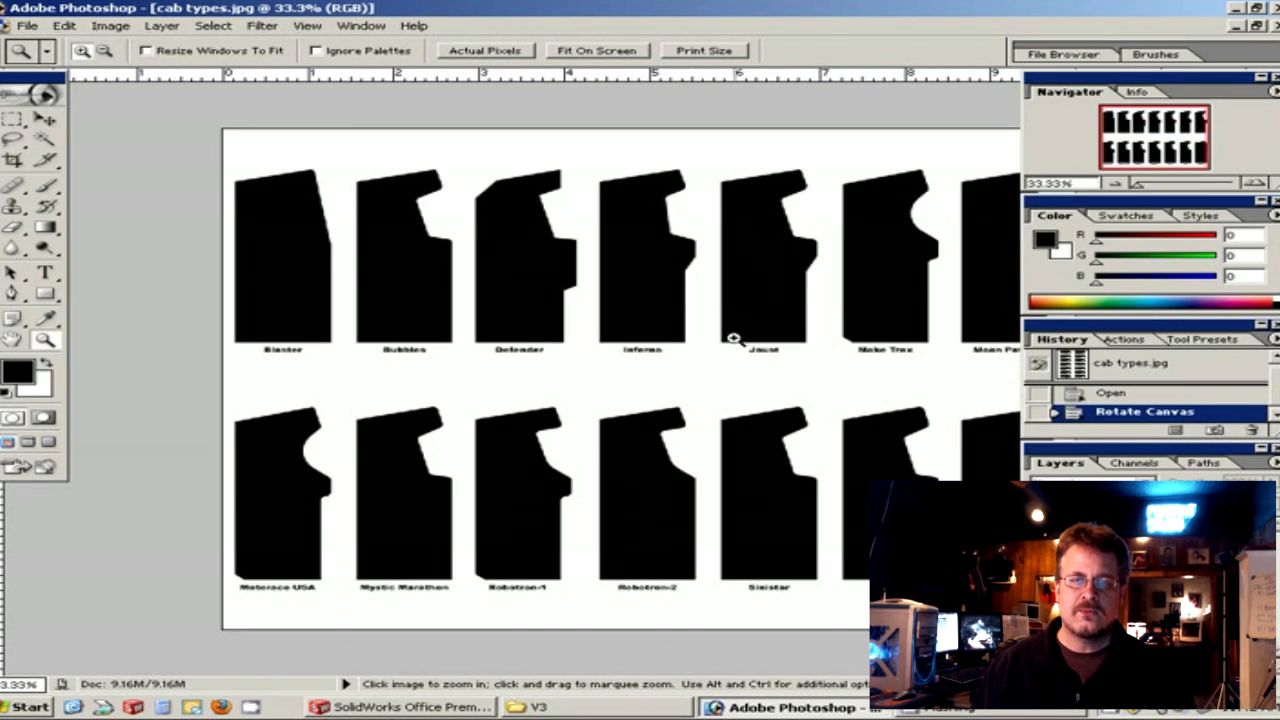
{"action": "left_click", "coordinate": [778, 443], "text": "alt"}
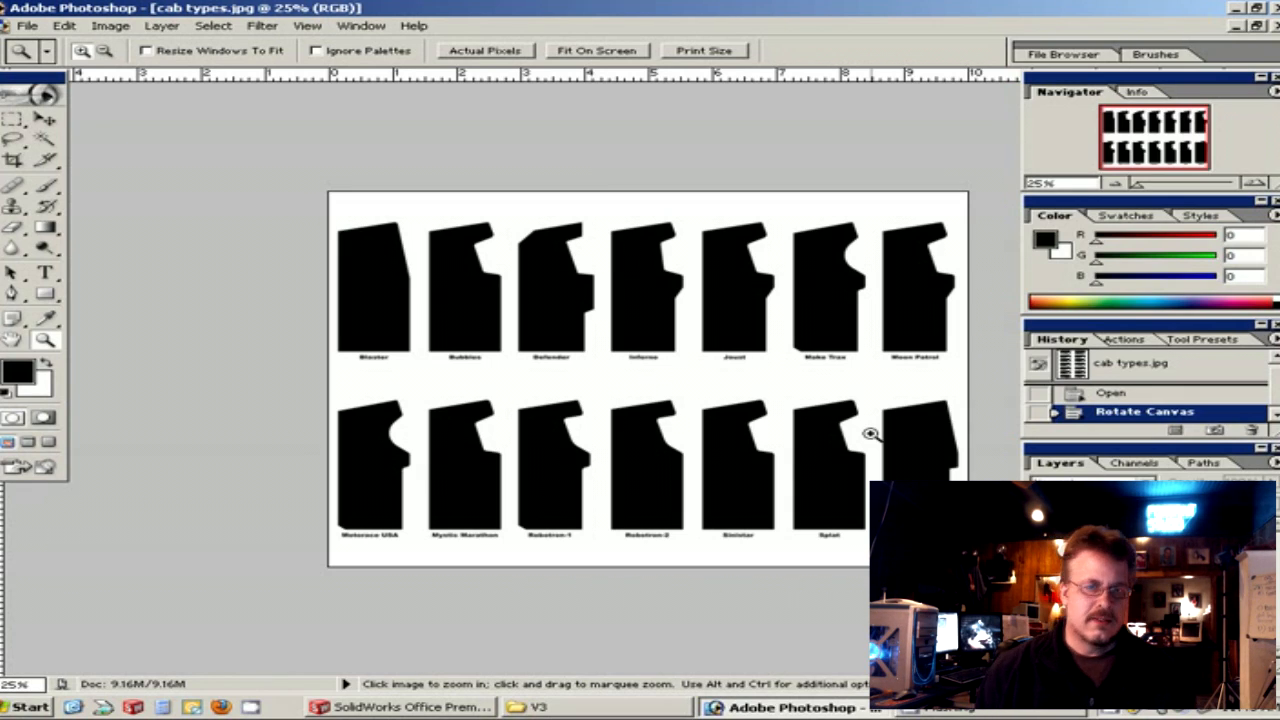
{"action": "left_click_drag", "start_coordinate": [700, 204], "coordinate": [776, 306]}
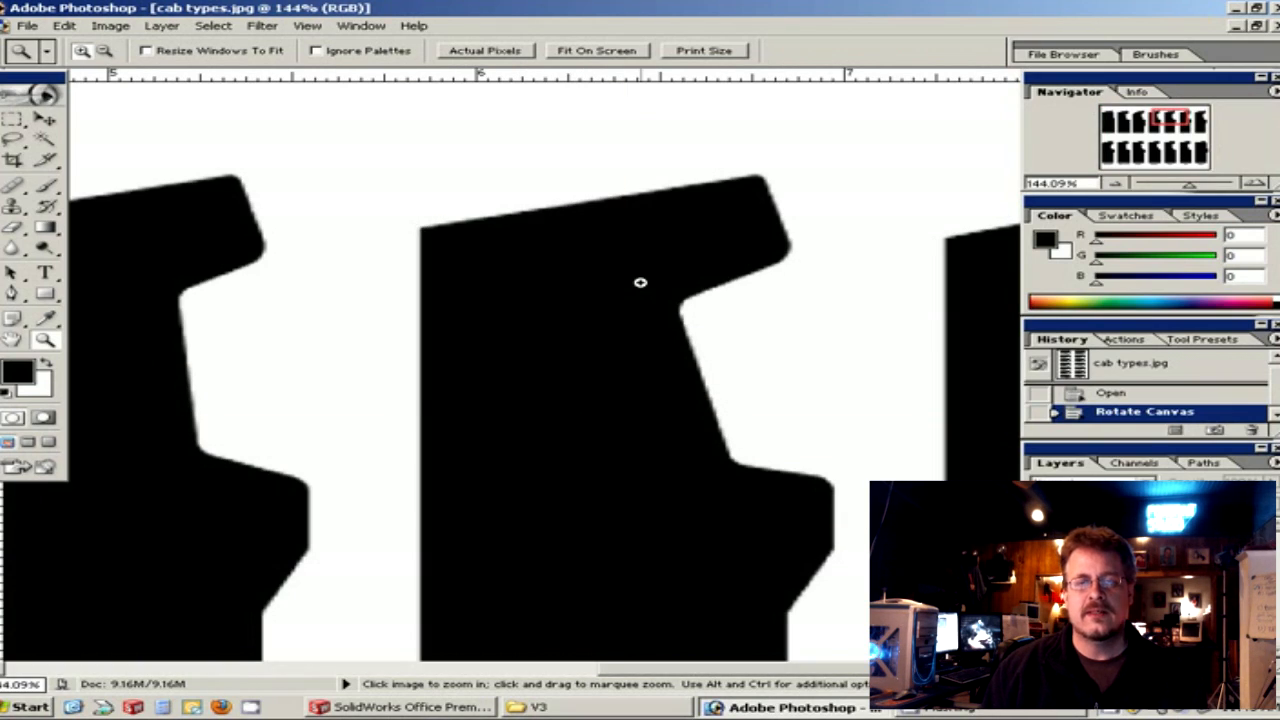
Switch to SolidWorks, reposition the 19.5 in, 6 in, 9 in and R0.25 dimensions around the side profile, and exit the sketch.
{"action": "left_click", "coordinate": [440, 707]}
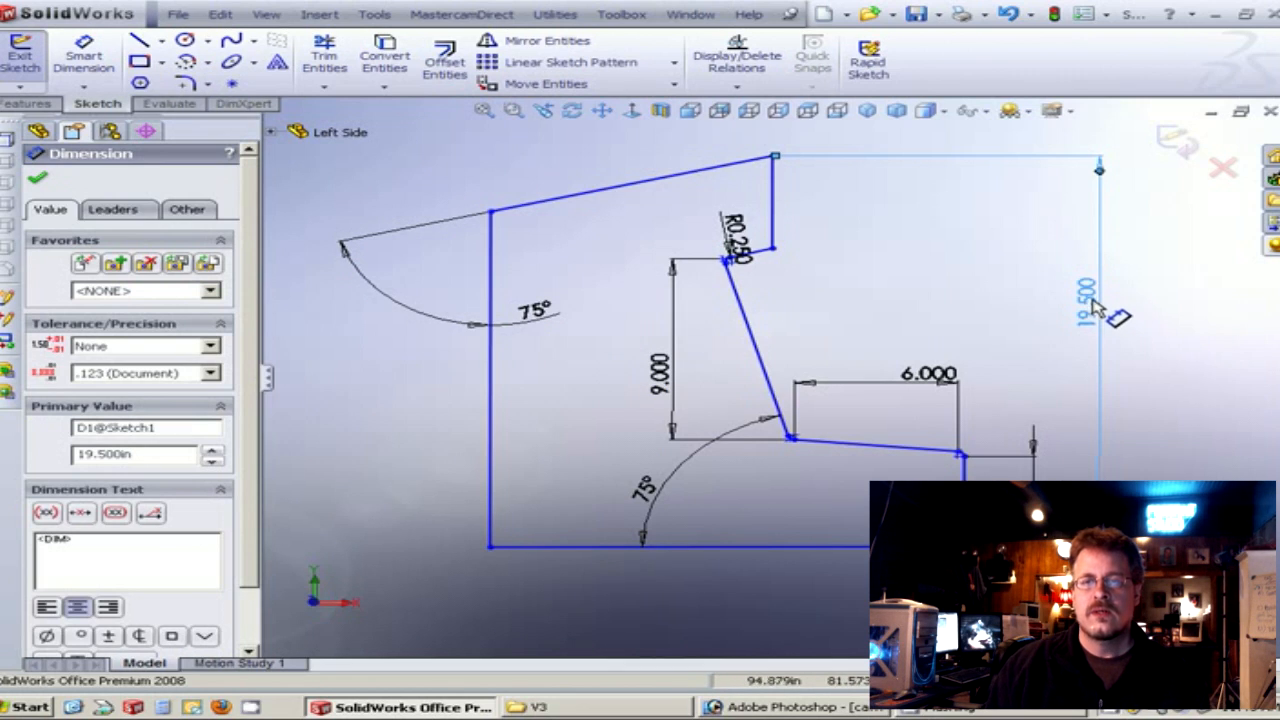
{"action": "mouse_move", "coordinate": [1100, 315]}
{"action": "left_mouse_down"}
{"action": "mouse_move", "coordinate": [1035, 322]}
{"action": "mouse_move", "coordinate": [1078, 322]}
{"action": "left_mouse_up"}
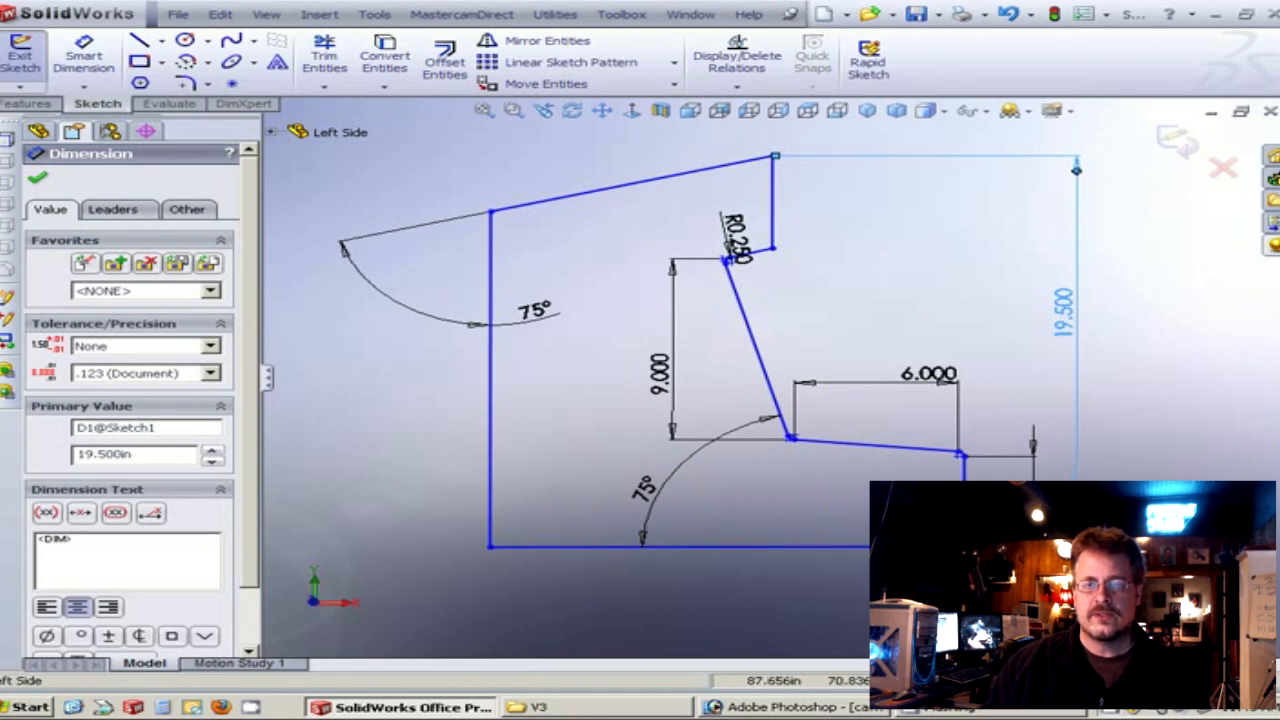
{"action": "mouse_move", "coordinate": [940, 388]}
{"action": "left_mouse_down"}
{"action": "mouse_move", "coordinate": [945, 432]}
{"action": "mouse_move", "coordinate": [915, 437]}
{"action": "left_mouse_up"}
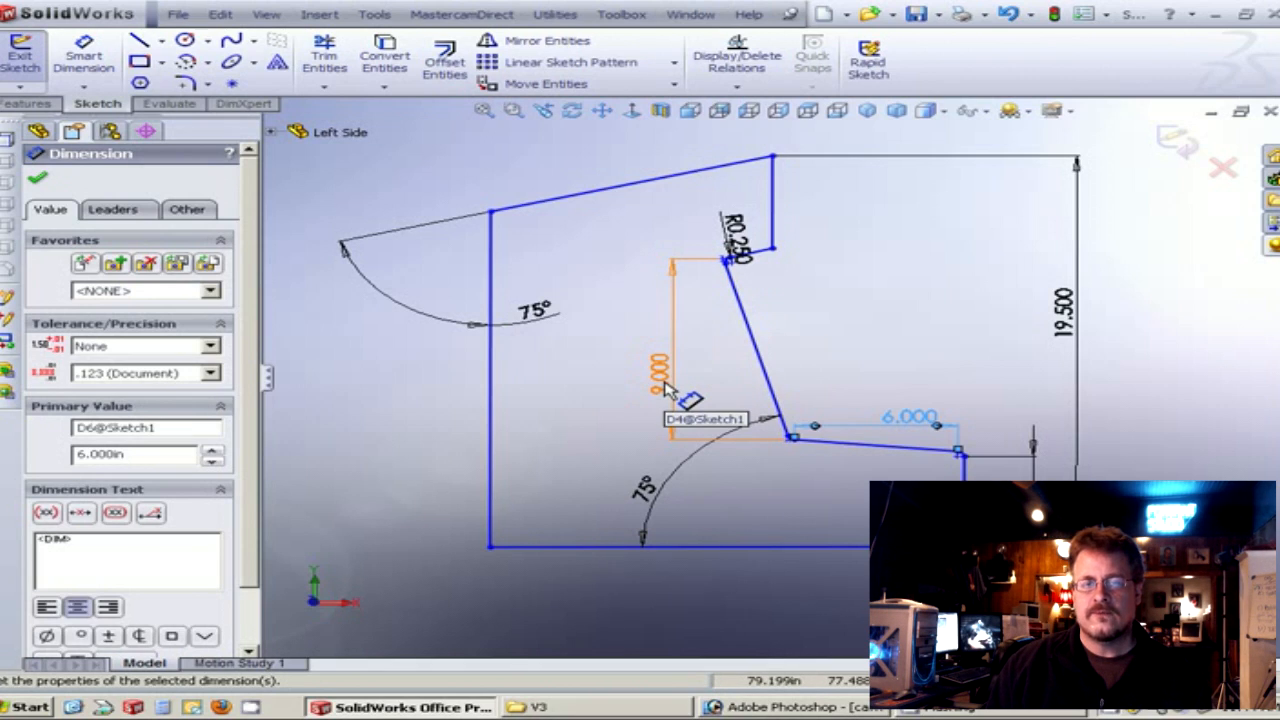
{"action": "mouse_move", "coordinate": [660, 385]}
{"action": "left_mouse_down"}
{"action": "mouse_move", "coordinate": [912, 368]}
{"action": "mouse_move", "coordinate": [638, 391]}
{"action": "left_mouse_up"}
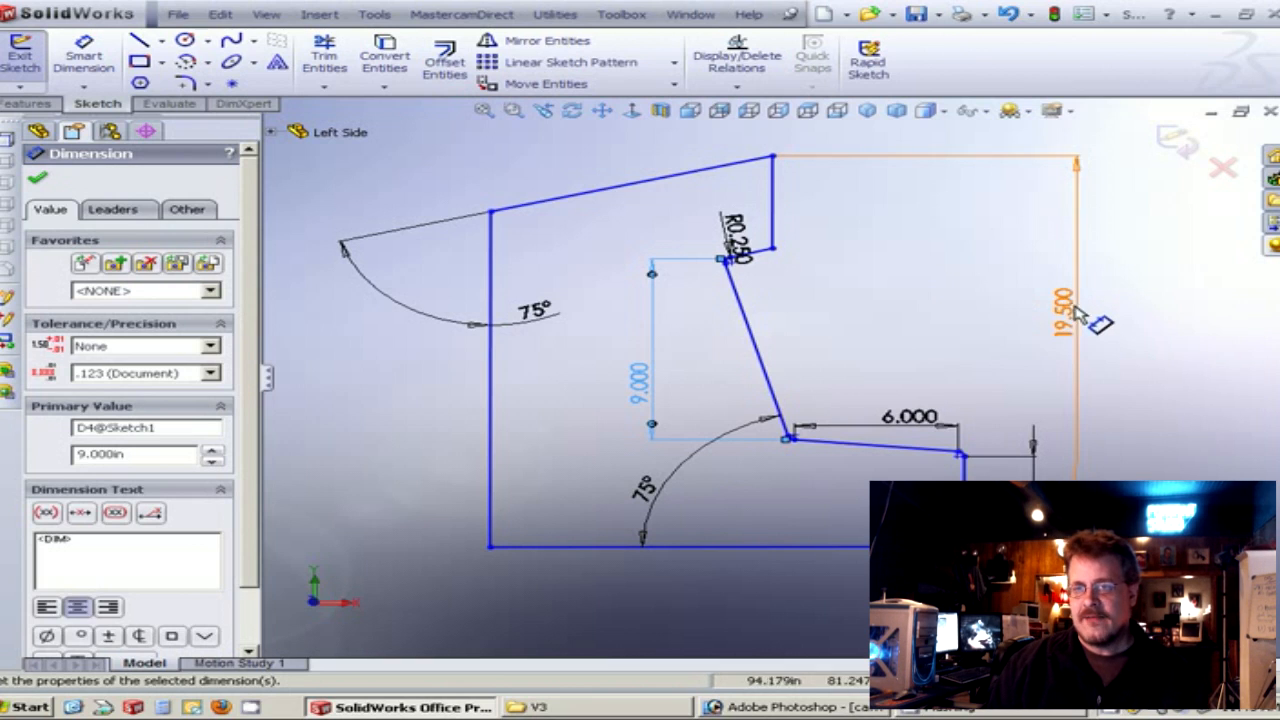
{"action": "left_click_drag", "start_coordinate": [1068, 320], "coordinate": [1100, 340]}
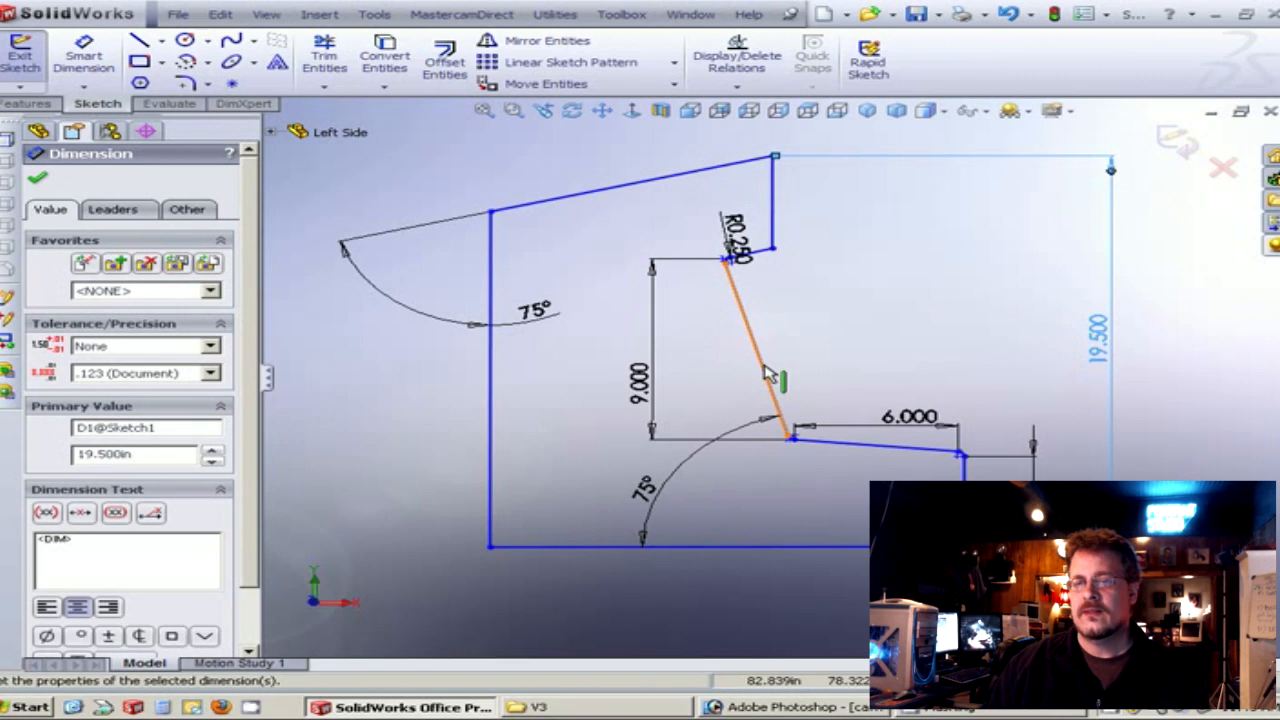
{"action": "mouse_move", "coordinate": [1100, 352]}
{"action": "left_mouse_down"}
{"action": "mouse_move", "coordinate": [348, 398]}
{"action": "mouse_move", "coordinate": [306, 380]}
{"action": "mouse_move", "coordinate": [909, 414]}
{"action": "mouse_move", "coordinate": [1087, 440]}
{"action": "left_mouse_up"}
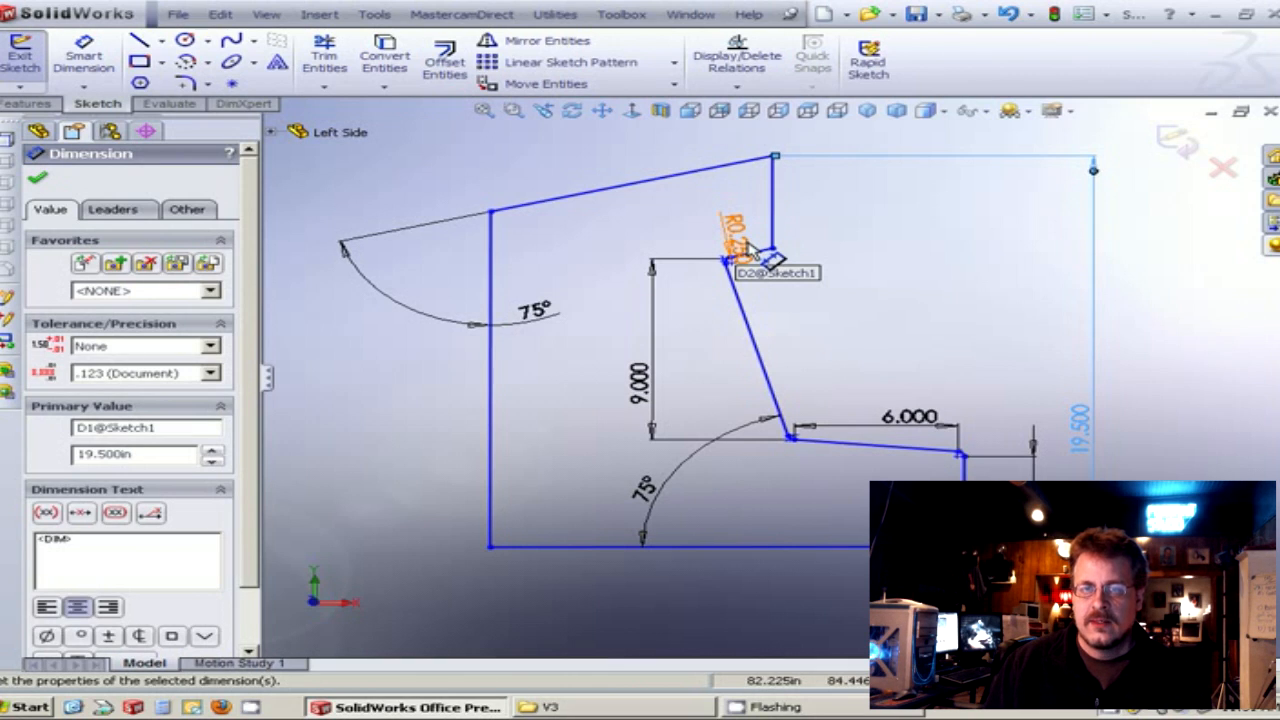
{"action": "left_click_drag", "start_coordinate": [737, 243], "coordinate": [900, 312]}
{"action": "mouse_move", "coordinate": [646, 395]}
{"action": "left_mouse_down"}
{"action": "mouse_move", "coordinate": [673, 395]}
{"action": "mouse_move", "coordinate": [655, 393]}
{"action": "left_mouse_up"}
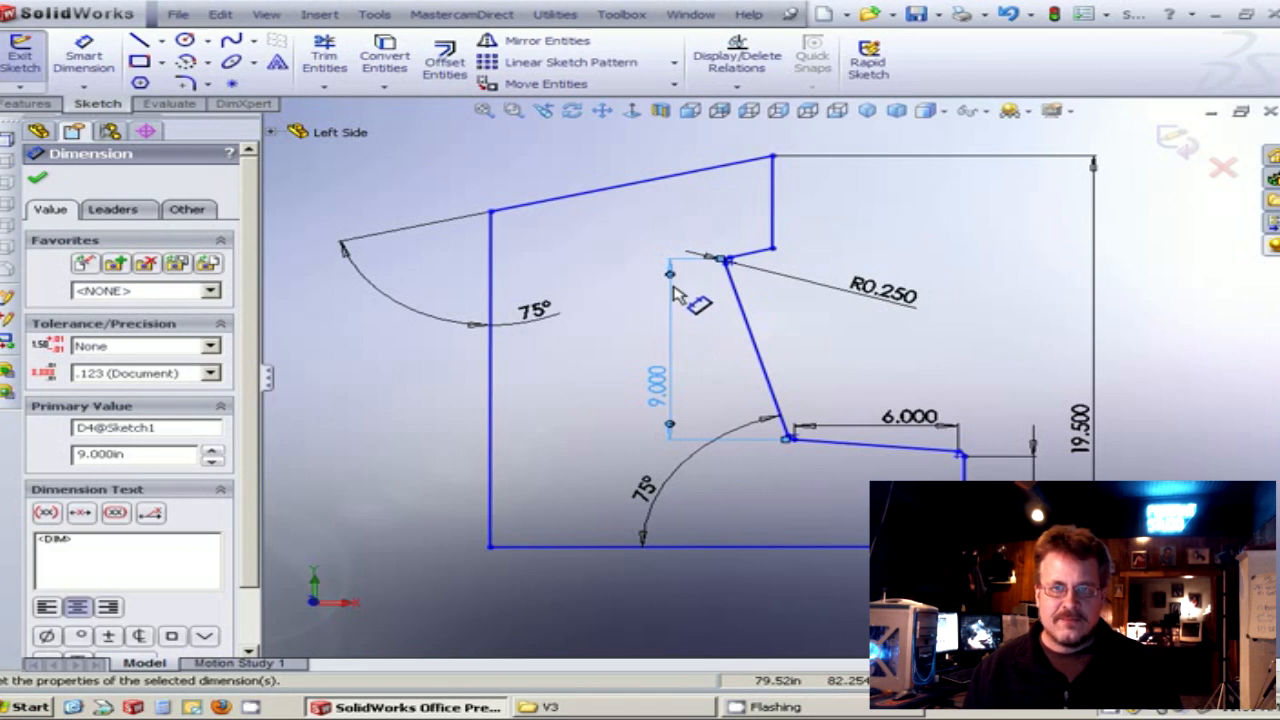
{"action": "left_click", "coordinate": [1178, 143]}
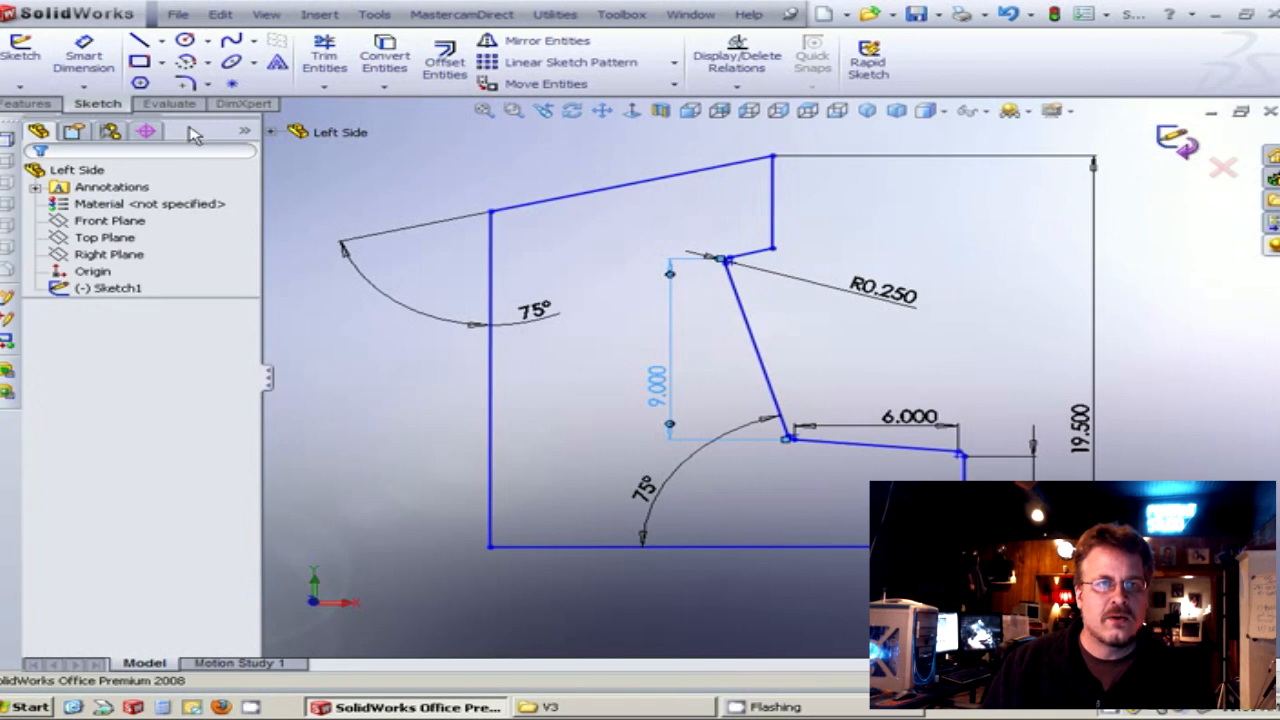
Extrude the side profile sketch as a blind boss 0.5 in deep with the direction reversed.
{"action": "left_click", "coordinate": [30, 104]}
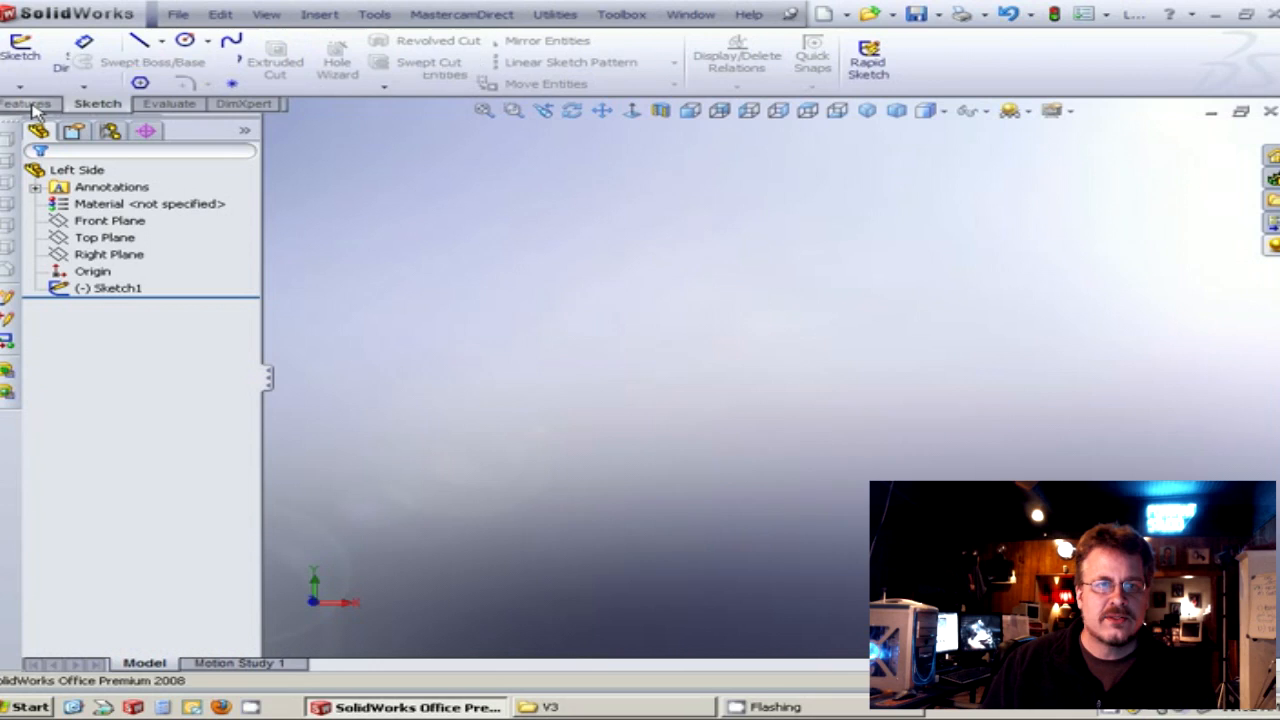
{"action": "left_click", "coordinate": [106, 289]}
{"action": "left_click", "coordinate": [30, 60]}
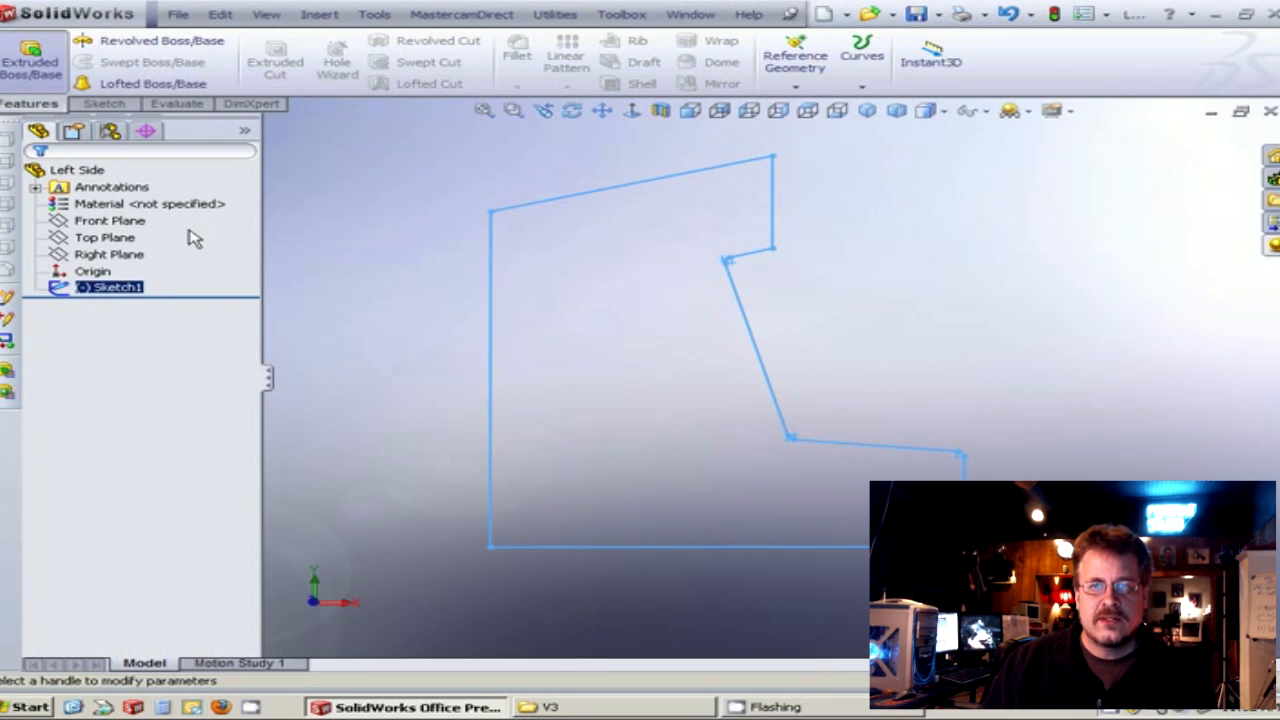
{"action": "middle_click_drag", "start_coordinate": [576, 392], "coordinate": [465, 242]}
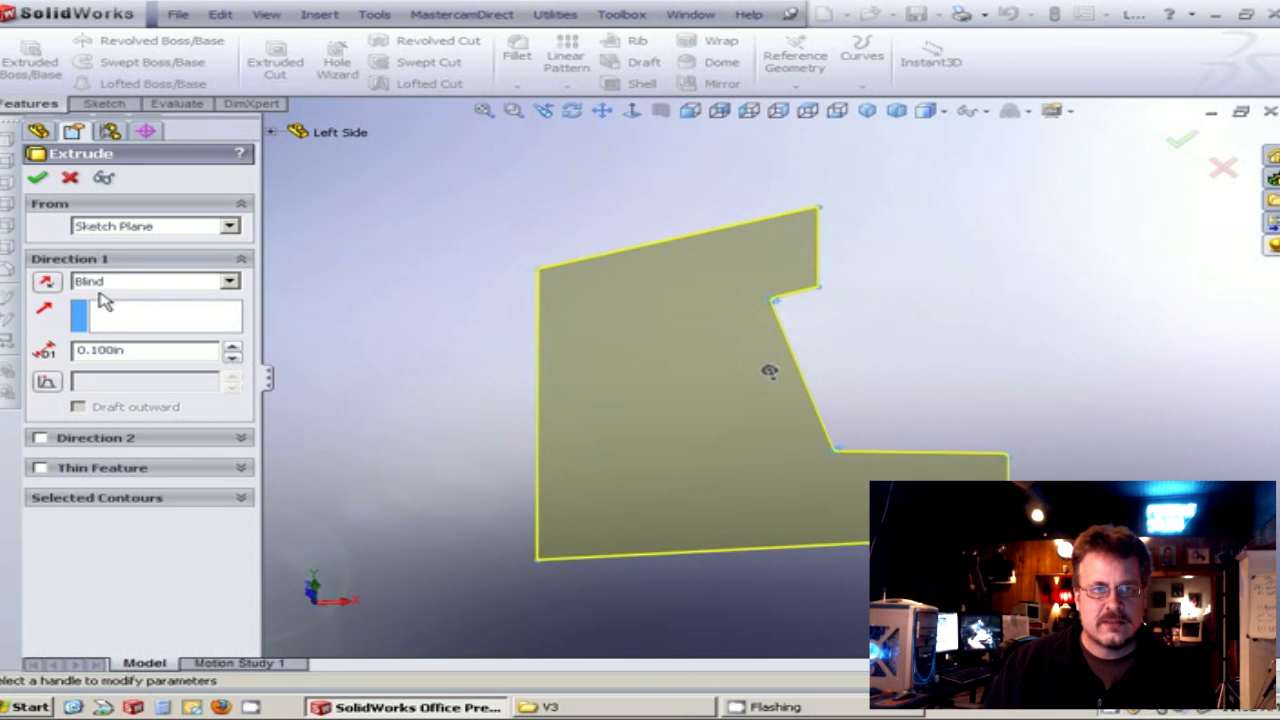
{"action": "left_click", "coordinate": [47, 282]}
{"action": "middle_click_drag", "start_coordinate": [465, 350], "coordinate": [492, 300]}
{"action": "left_click_drag", "start_coordinate": [151, 349], "coordinate": [87, 342]}
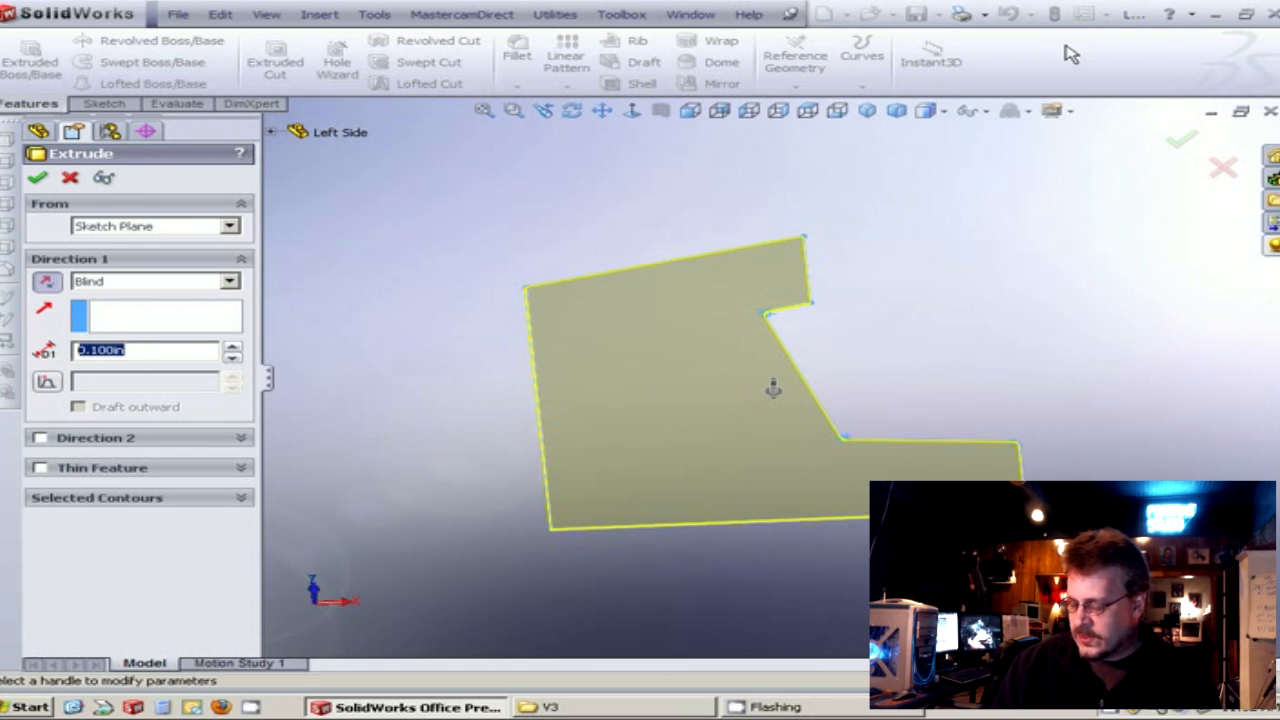
{"action": "type", "text": ".5"}
{"action": "key", "text": "Return"}
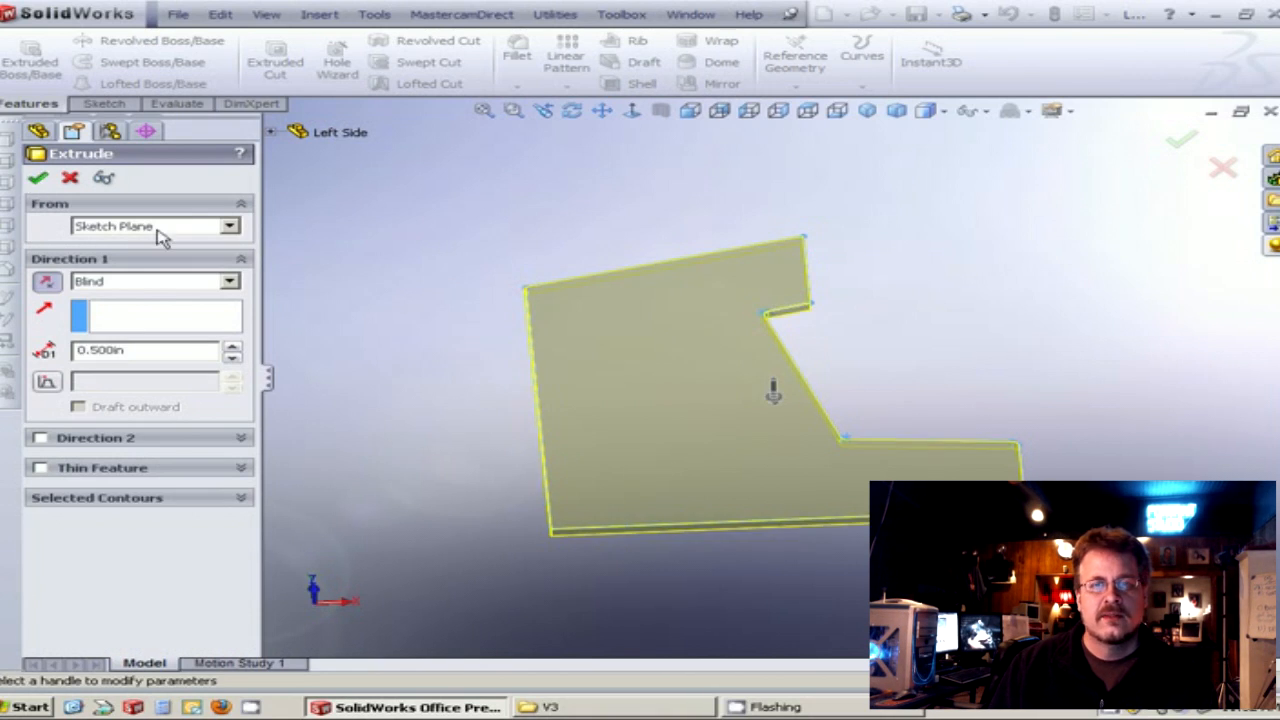
{"action": "middle_click_drag", "start_coordinate": [465, 330], "coordinate": [440, 243]}
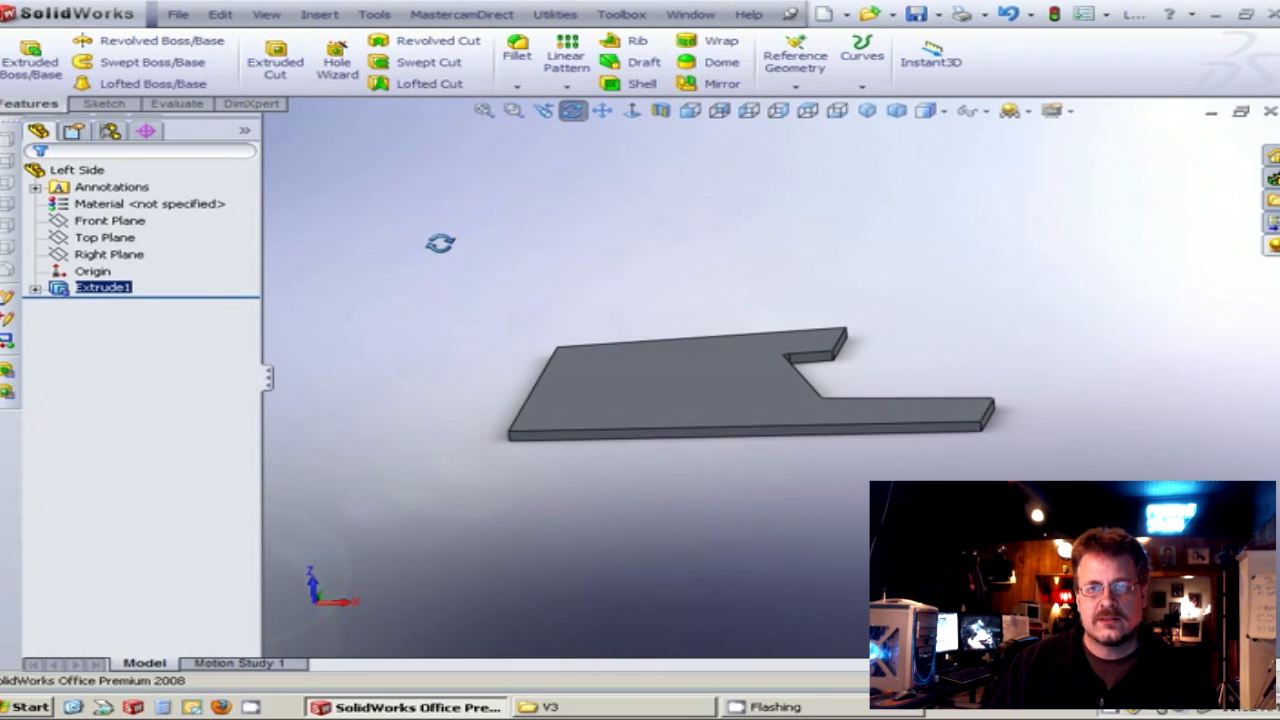
Edit the side panel's extrusion and try a depth of 2 in.
{"action": "right_click", "coordinate": [106, 298]}
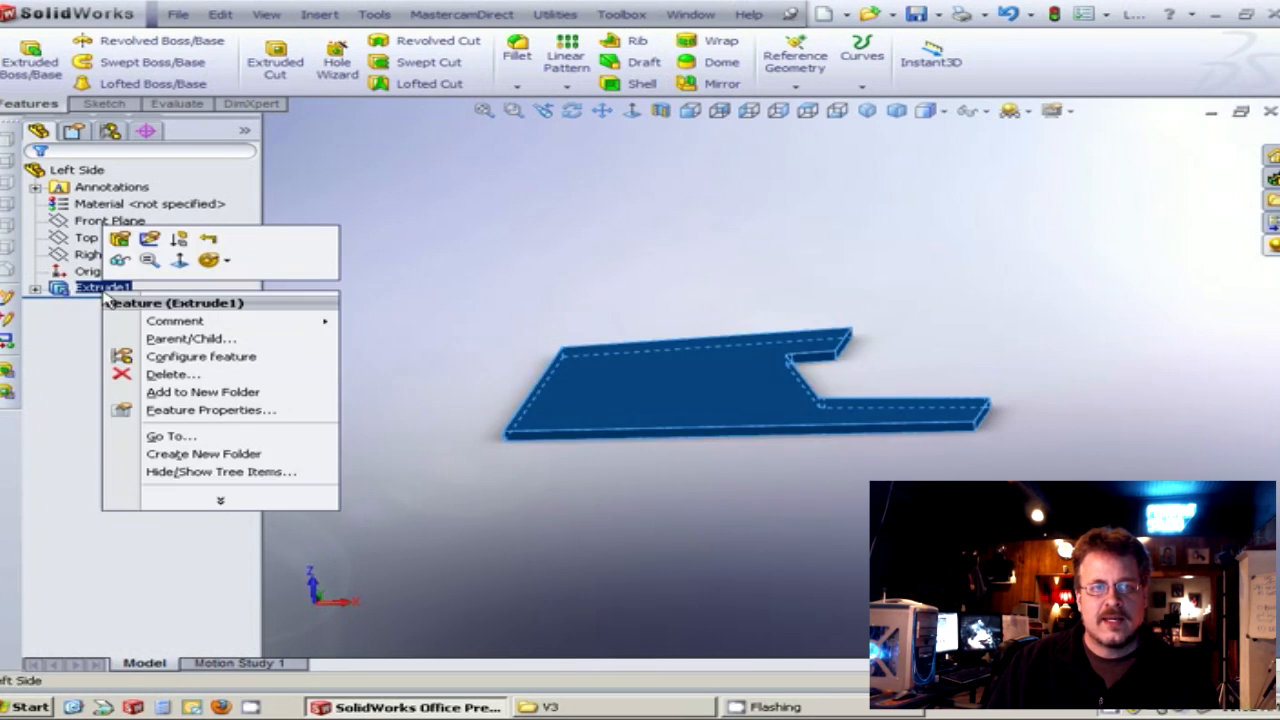
{"action": "left_click", "coordinate": [122, 243]}
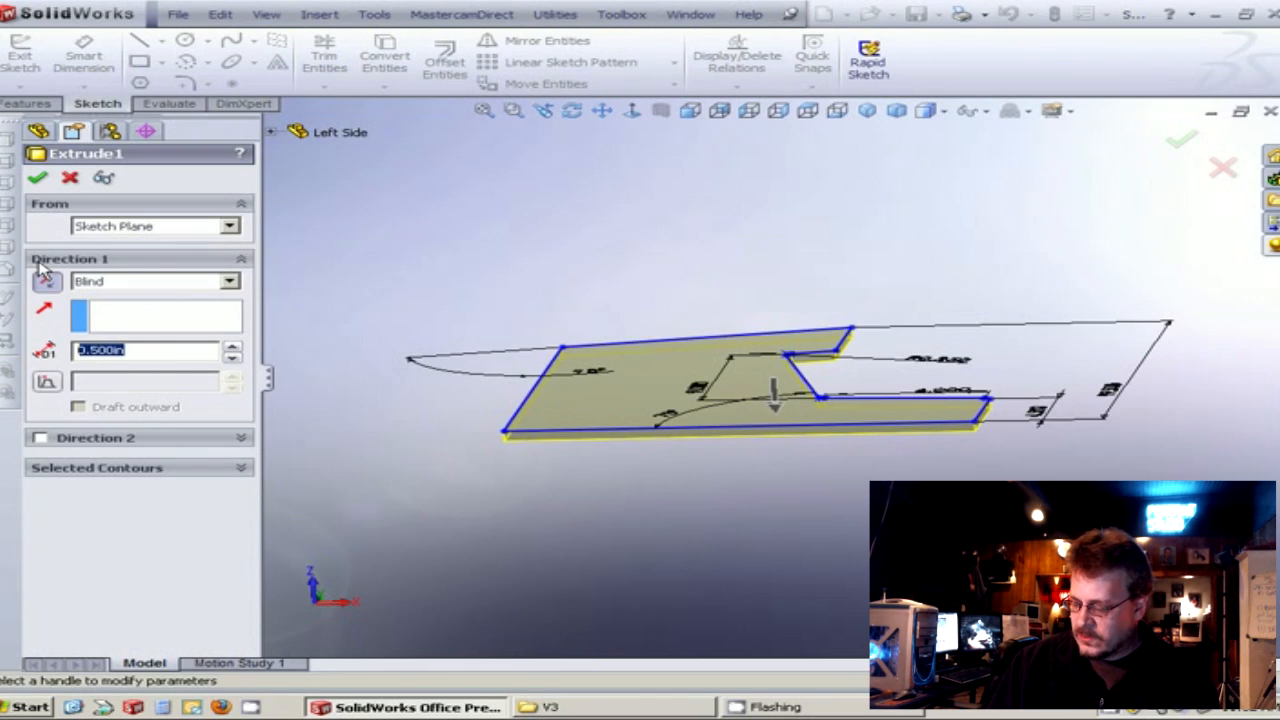
{"action": "left_click", "coordinate": [37, 180]}
{"action": "middle_click_drag", "start_coordinate": [557, 374], "coordinate": [470, 281]}
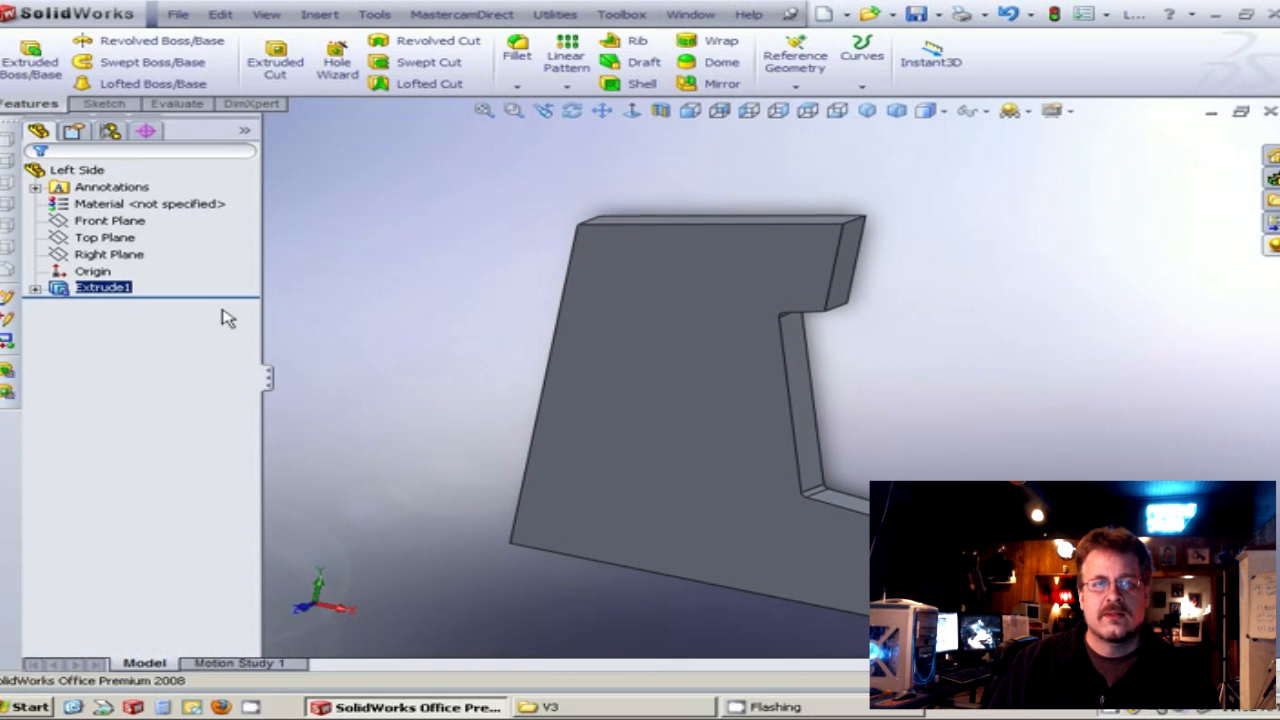
Edit the side panel's extrusion and set its depth to 0.5 in.
{"action": "right_click", "coordinate": [88, 292]}
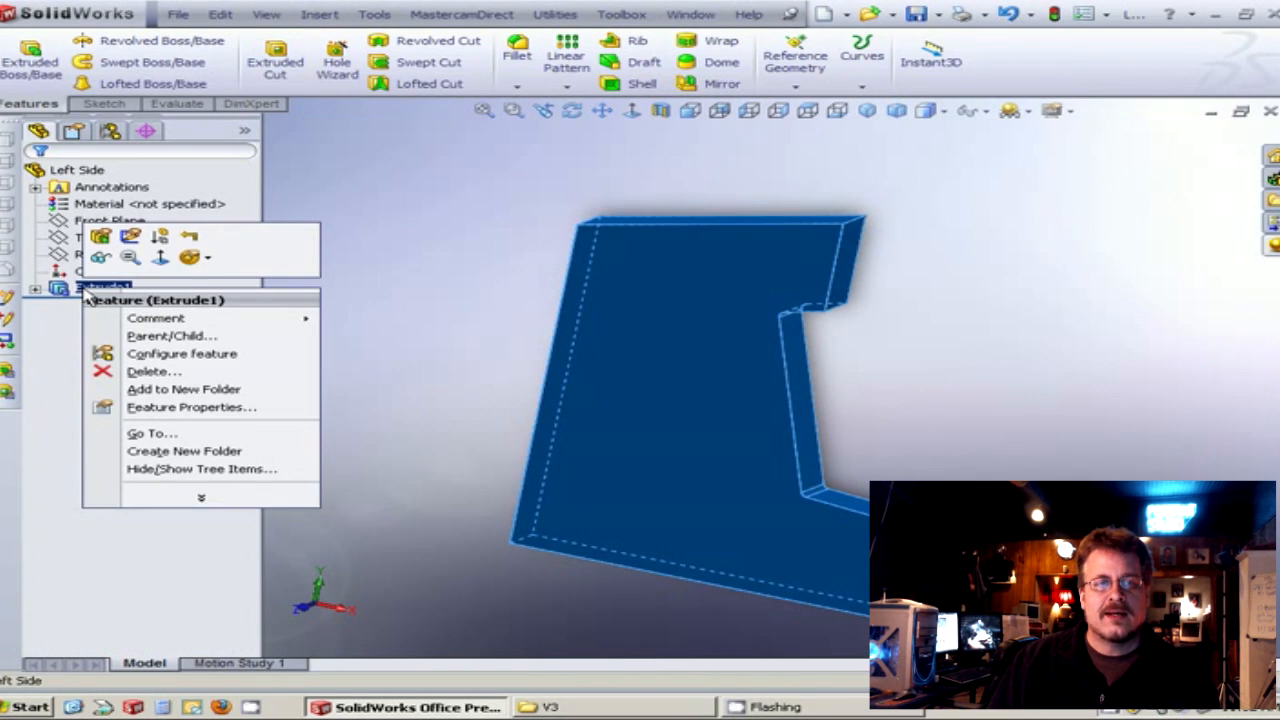
{"action": "left_click", "coordinate": [100, 238]}
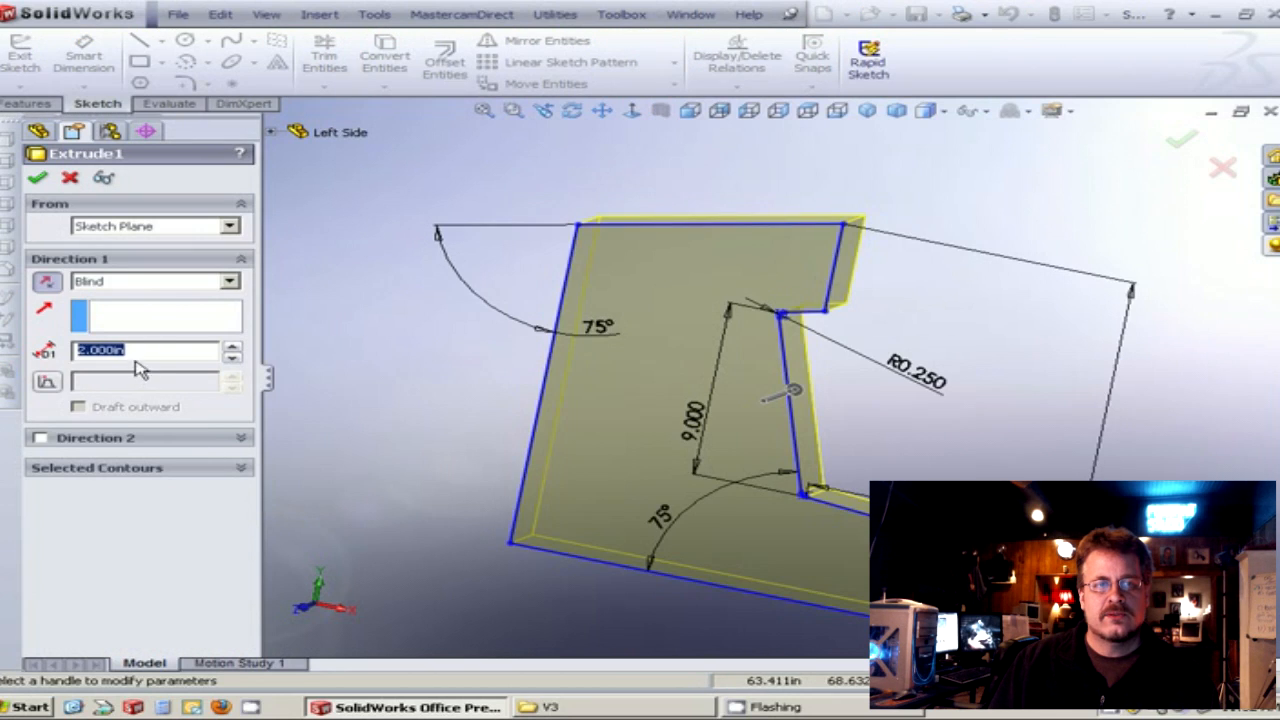
{"action": "type", "text": "0.5"}
{"action": "key", "text": "Return"}
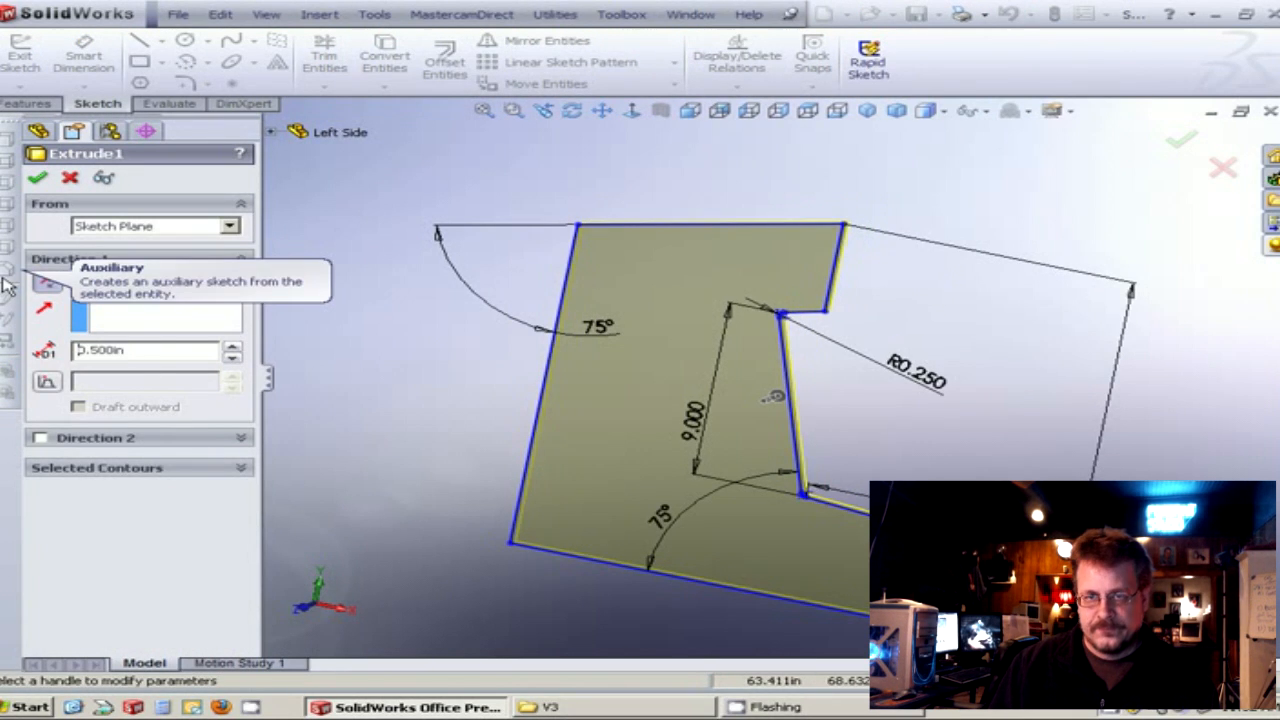
{"action": "left_click", "coordinate": [37, 180]}
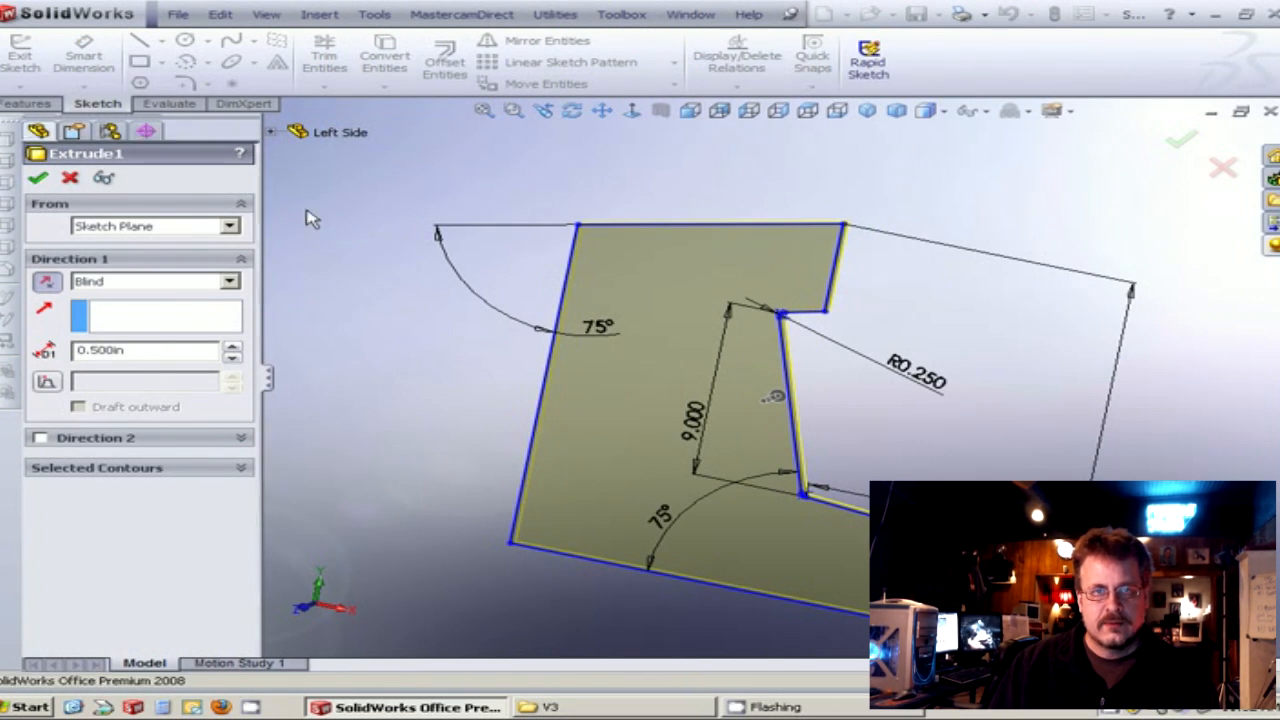
{"action": "middle_click_drag", "start_coordinate": [543, 380], "coordinate": [642, 325]}
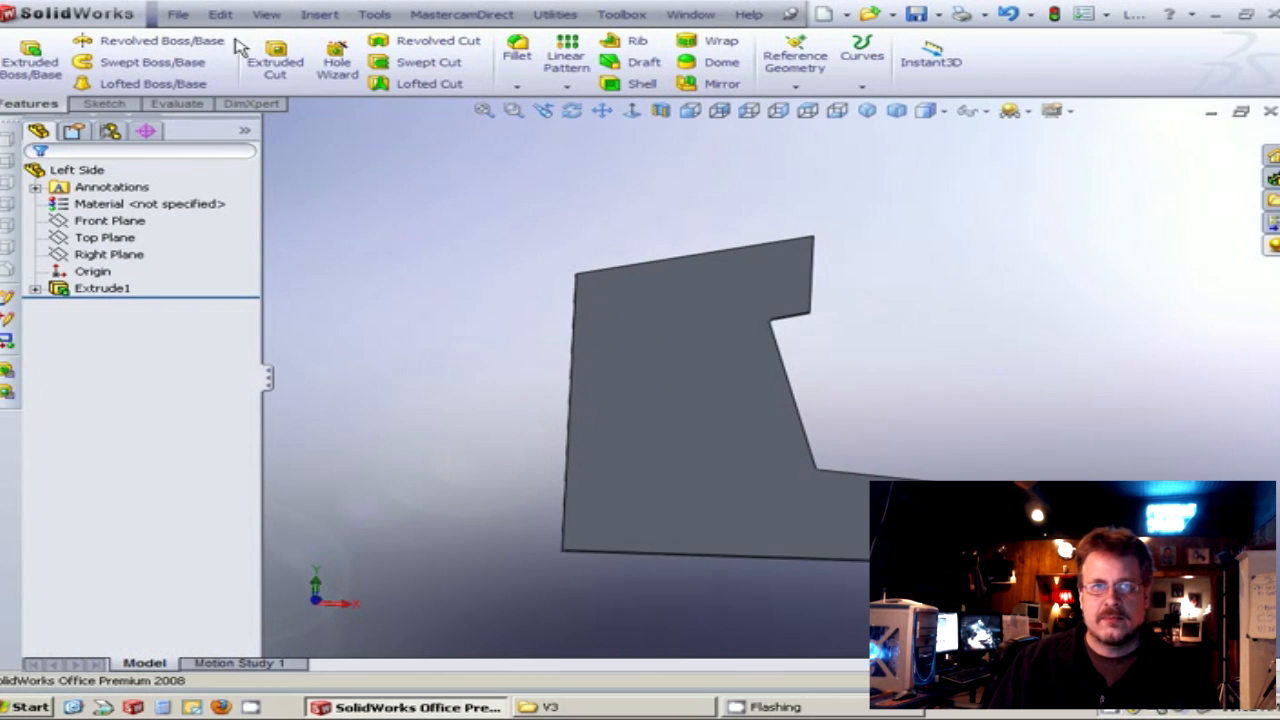
{"action": "left_click", "coordinate": [180, 15]}
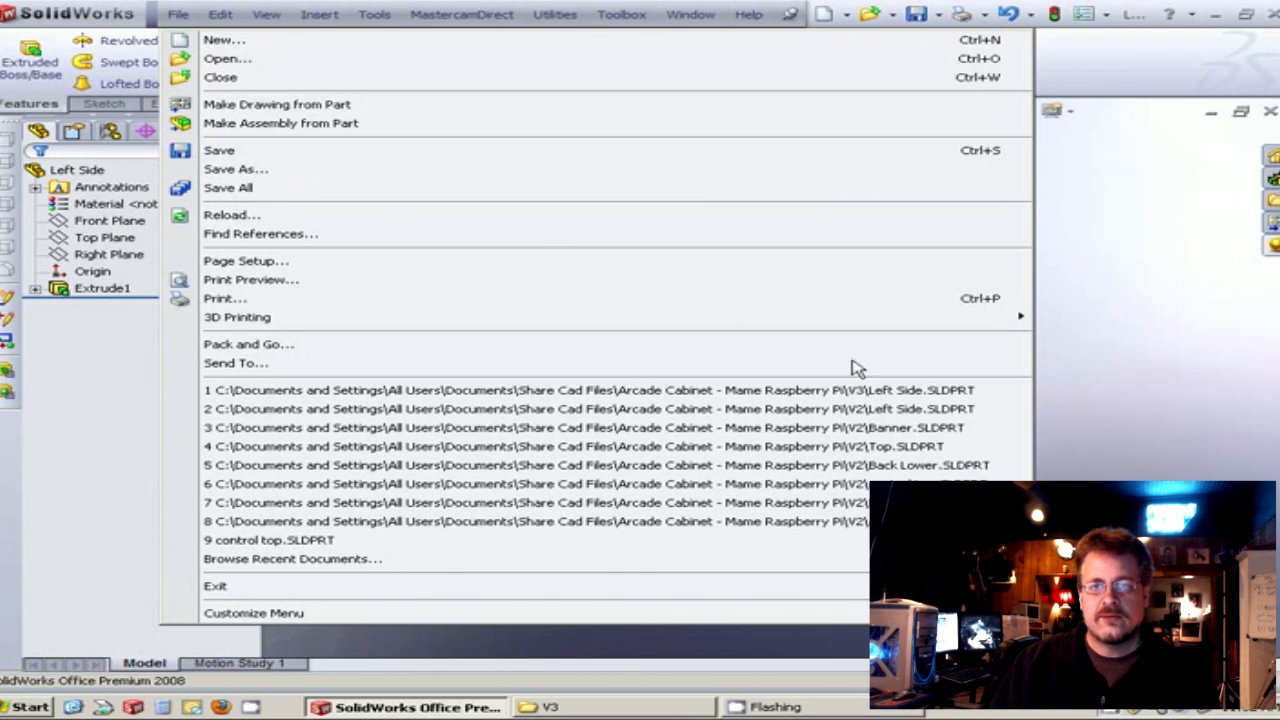
{"action": "left_click", "coordinate": [1148, 478]}
{"action": "middle_click_drag", "start_coordinate": [1026, 468], "coordinate": [982, 495]}
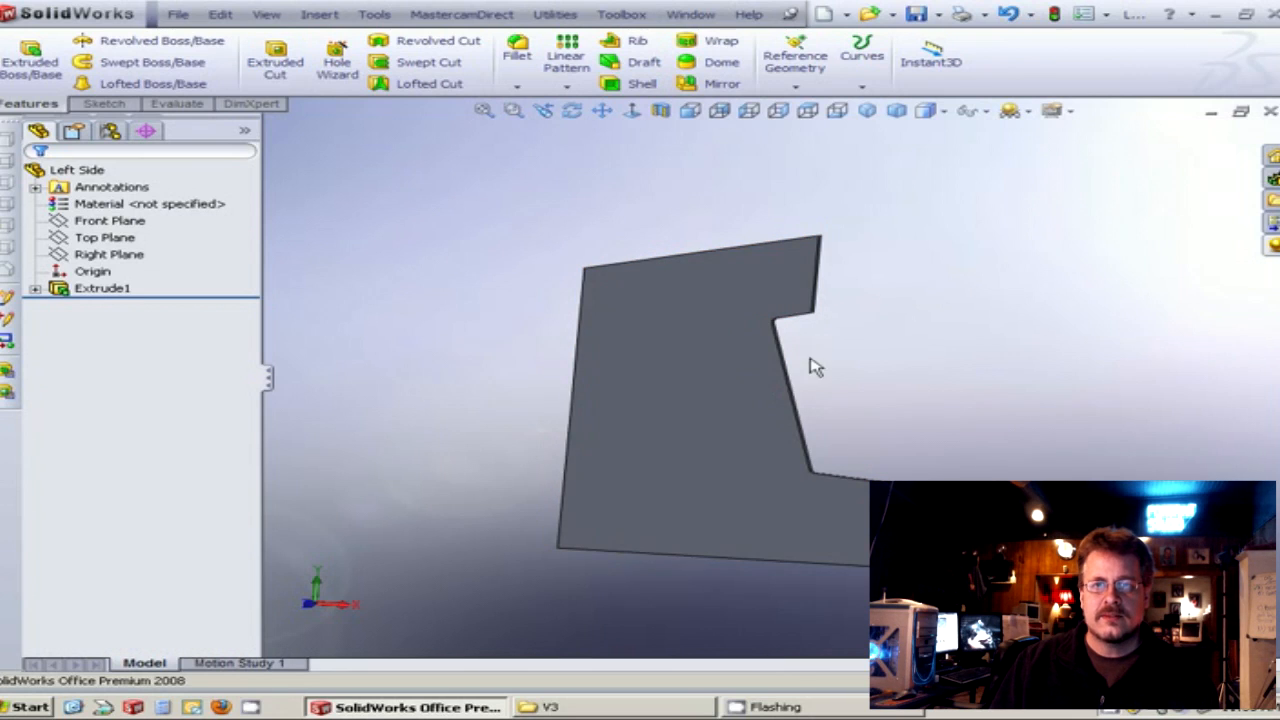
Save a copy of the left side part in the V3 folder as Right Side.SLDPRT.
{"action": "left_click", "coordinate": [177, 16]}
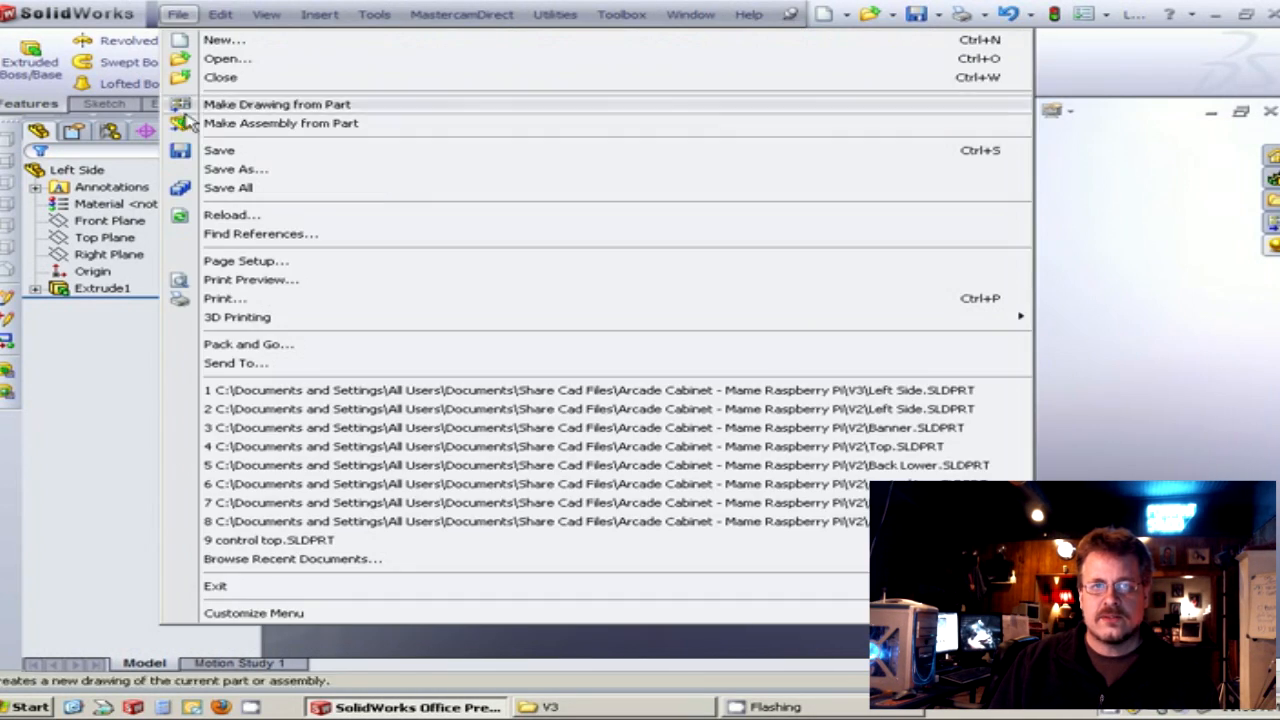
{"action": "left_click", "coordinate": [224, 170]}
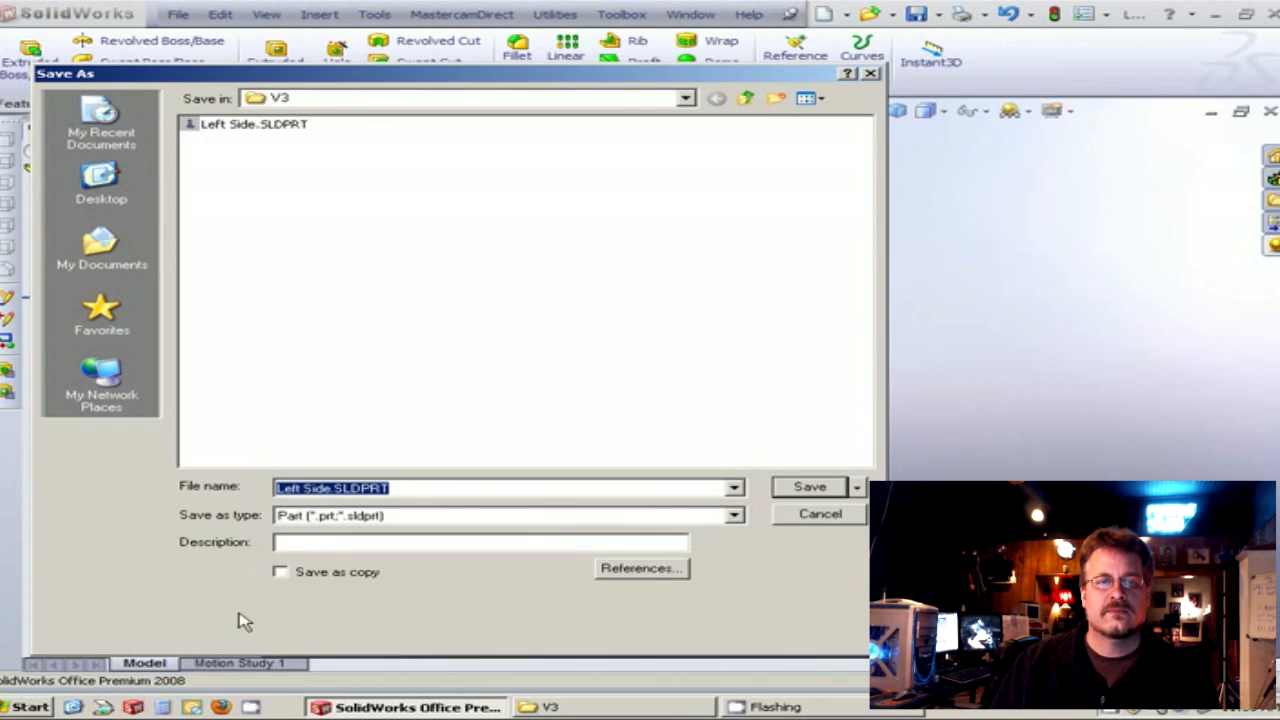
{"action": "left_click", "coordinate": [281, 573]}
{"action": "left_click", "coordinate": [308, 487]}
{"action": "left_click", "coordinate": [300, 488]}
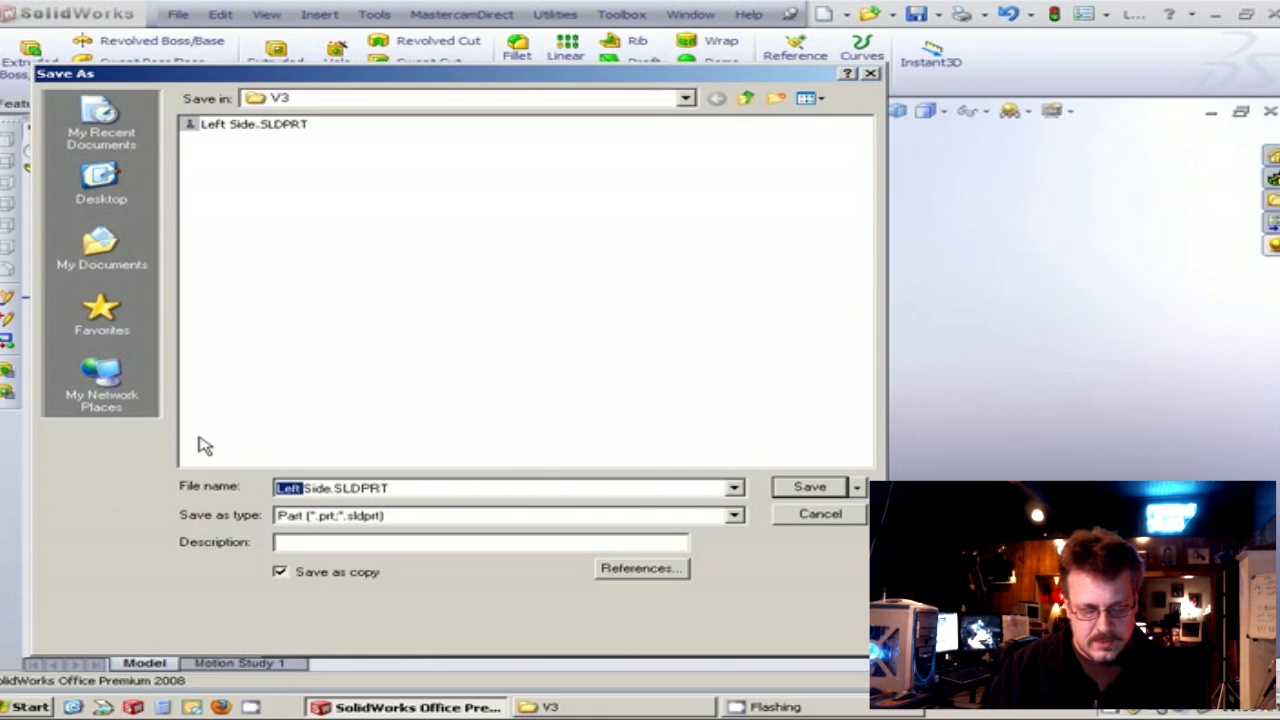
{"action": "type", "text": "Righ"}
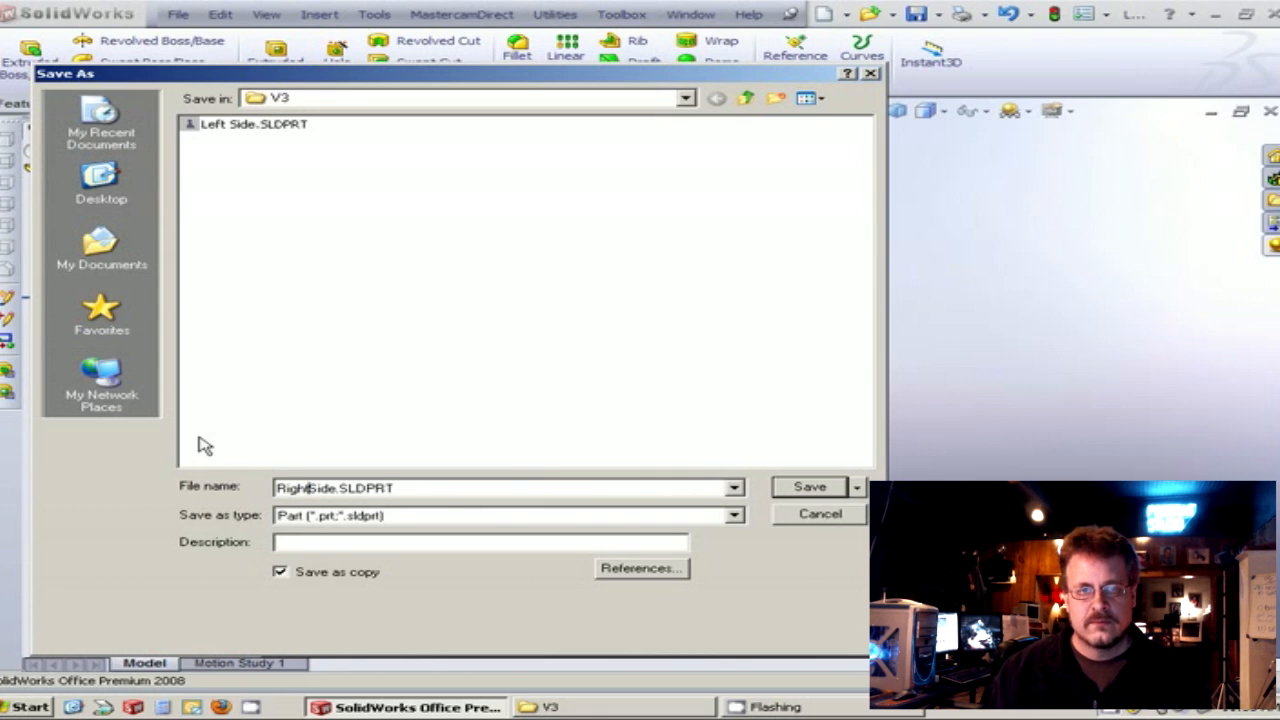
{"action": "type", "text": "t"}
{"action": "left_click", "coordinate": [808, 490]}
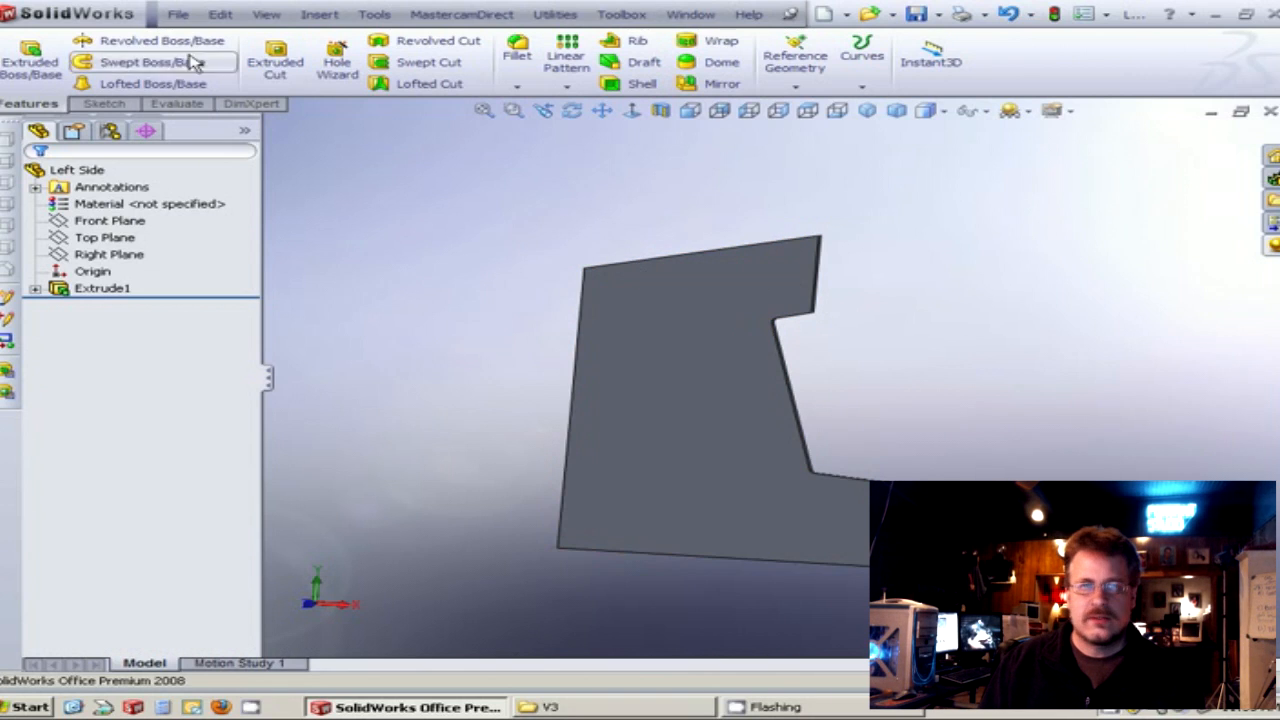
Close the left side part and create a new document from the Assembly template.
{"action": "left_click", "coordinate": [178, 18]}
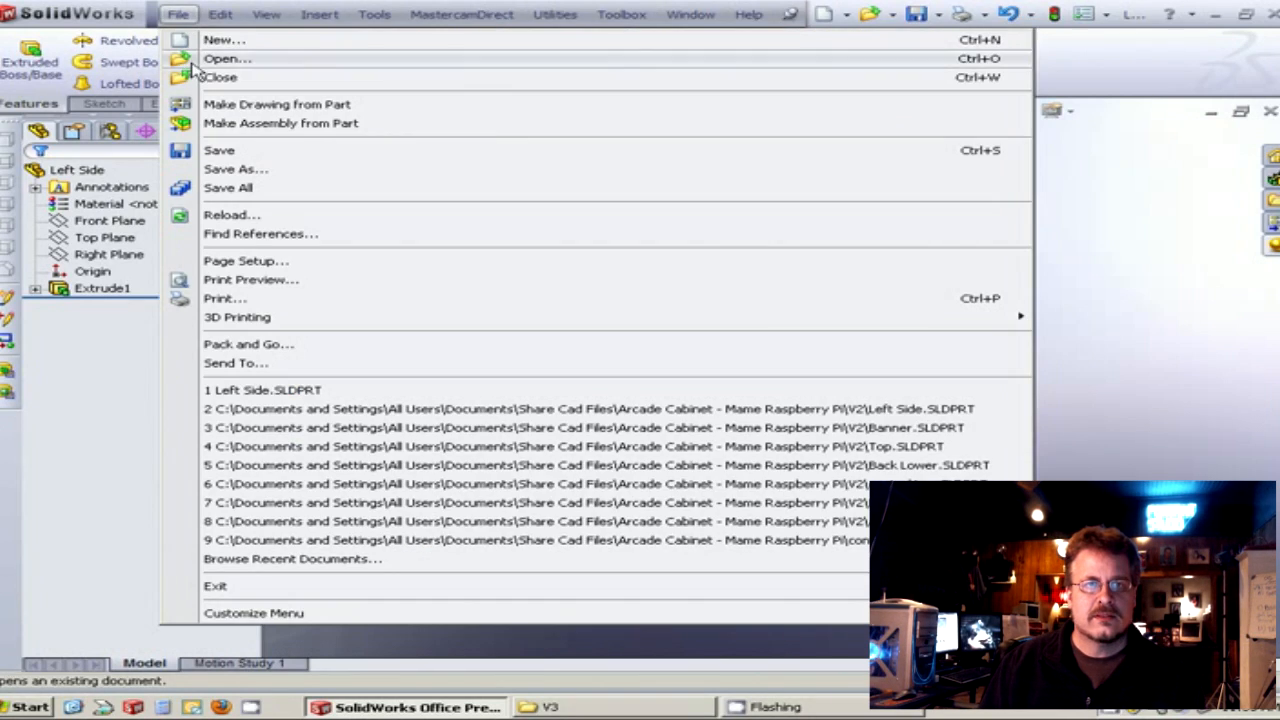
{"action": "left_click", "coordinate": [206, 76]}
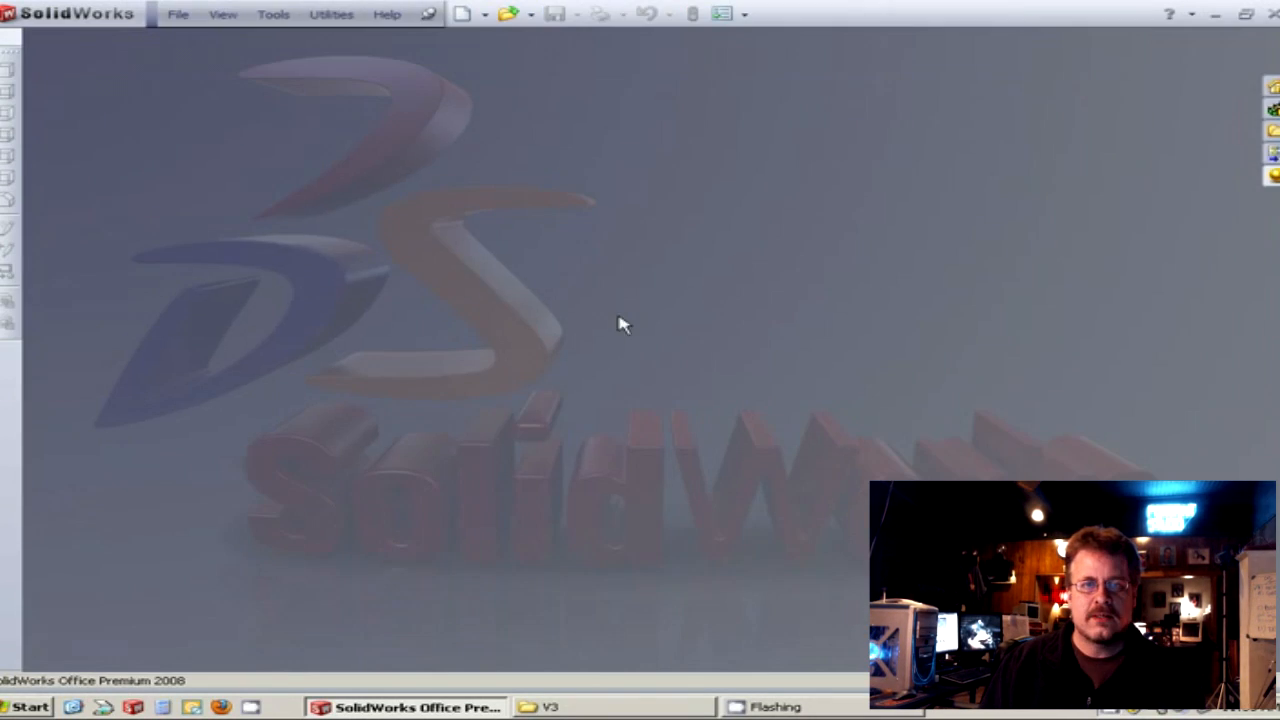
{"action": "left_click", "coordinate": [176, 16]}
{"action": "left_click", "coordinate": [222, 40]}
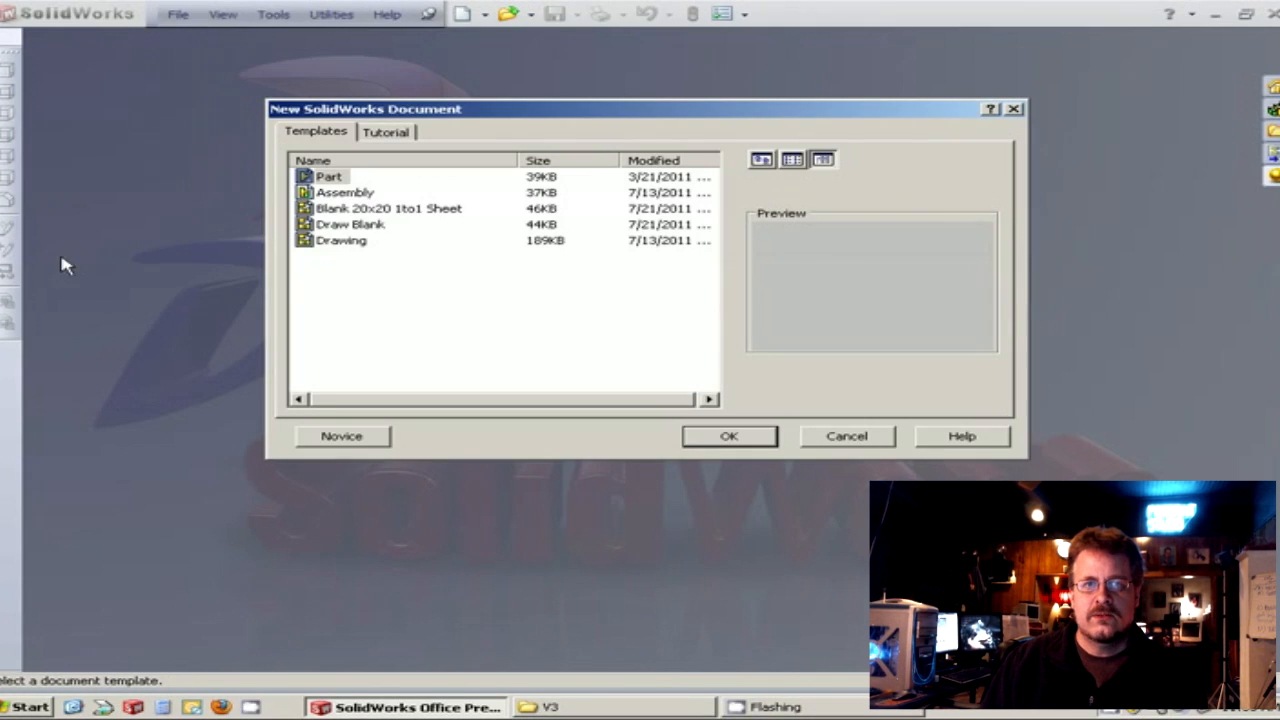
{"action": "left_click", "coordinate": [350, 192]}
{"action": "left_click", "coordinate": [722, 442]}
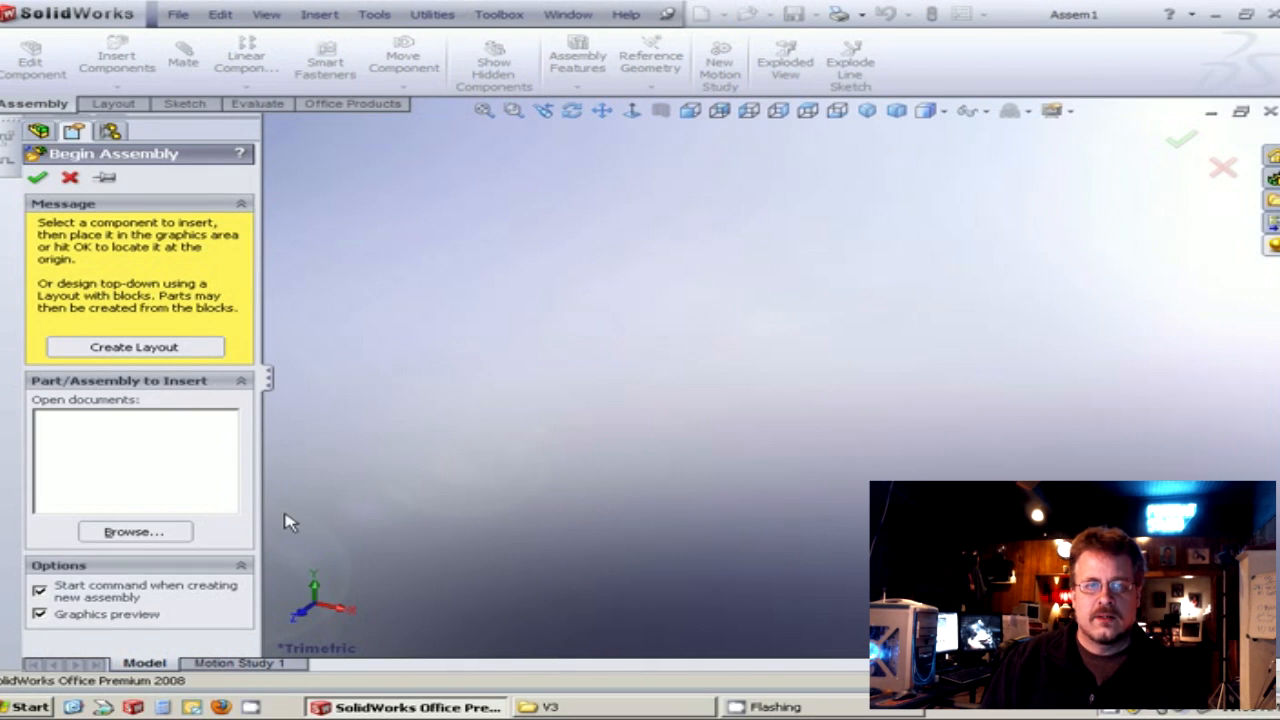
Insert Left Side.SLDPRT from the V3 folder and place it as the assembly's first component.
{"action": "left_click", "coordinate": [133, 533]}
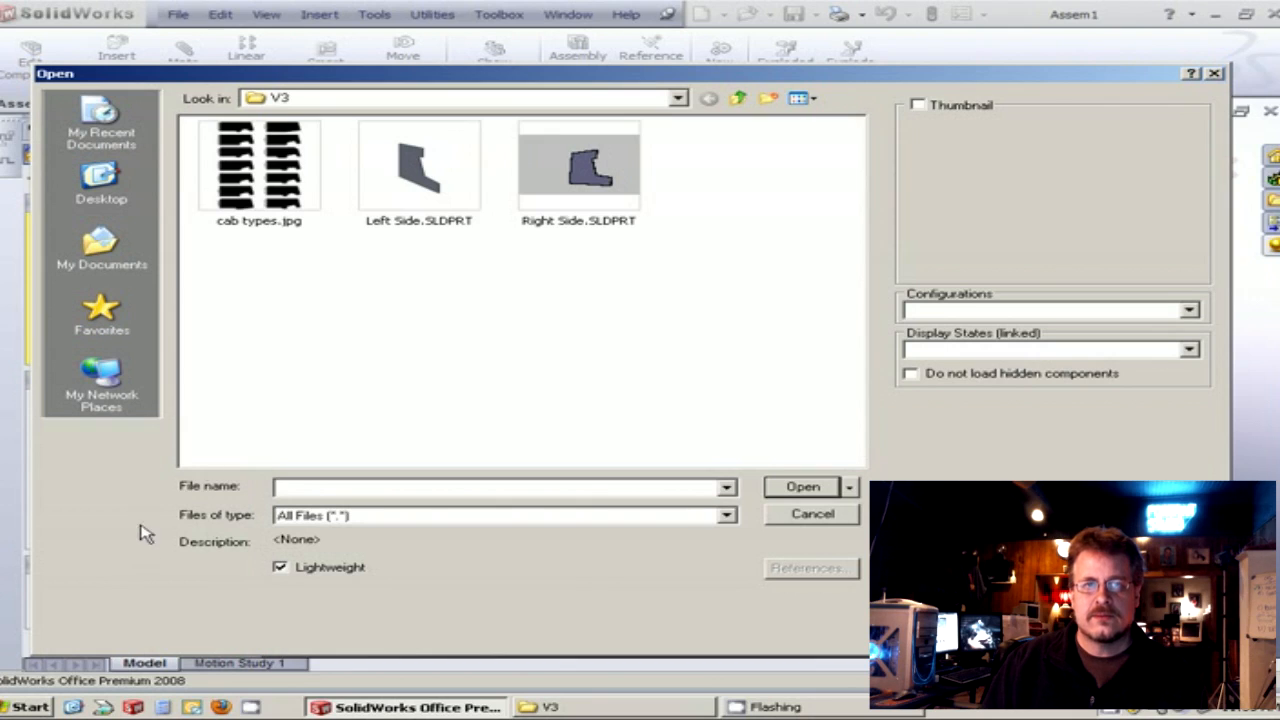
{"action": "left_click", "coordinate": [430, 183]}
{"action": "left_click", "coordinate": [803, 487]}
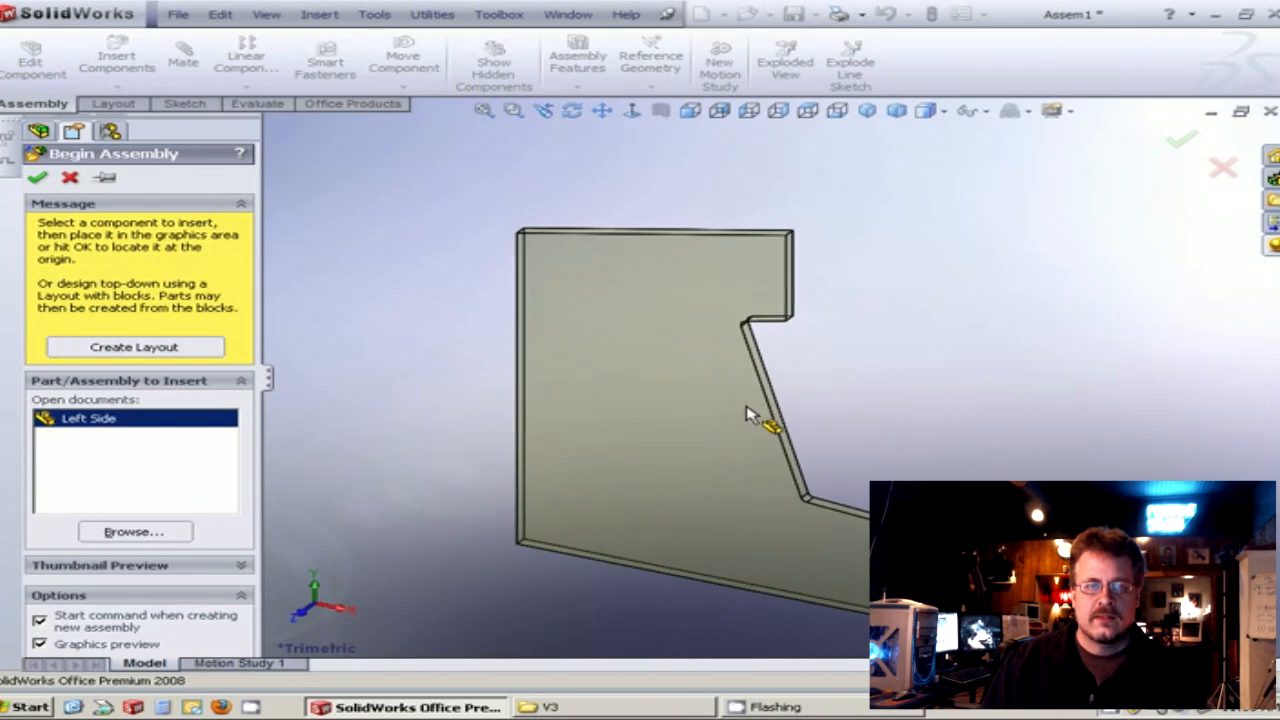
{"action": "scroll", "coordinate": [751, 412], "scroll_direction": "up", "scroll_amount": 7}
{"action": "scroll", "coordinate": [740, 410], "scroll_direction": "down", "scroll_amount": 4}
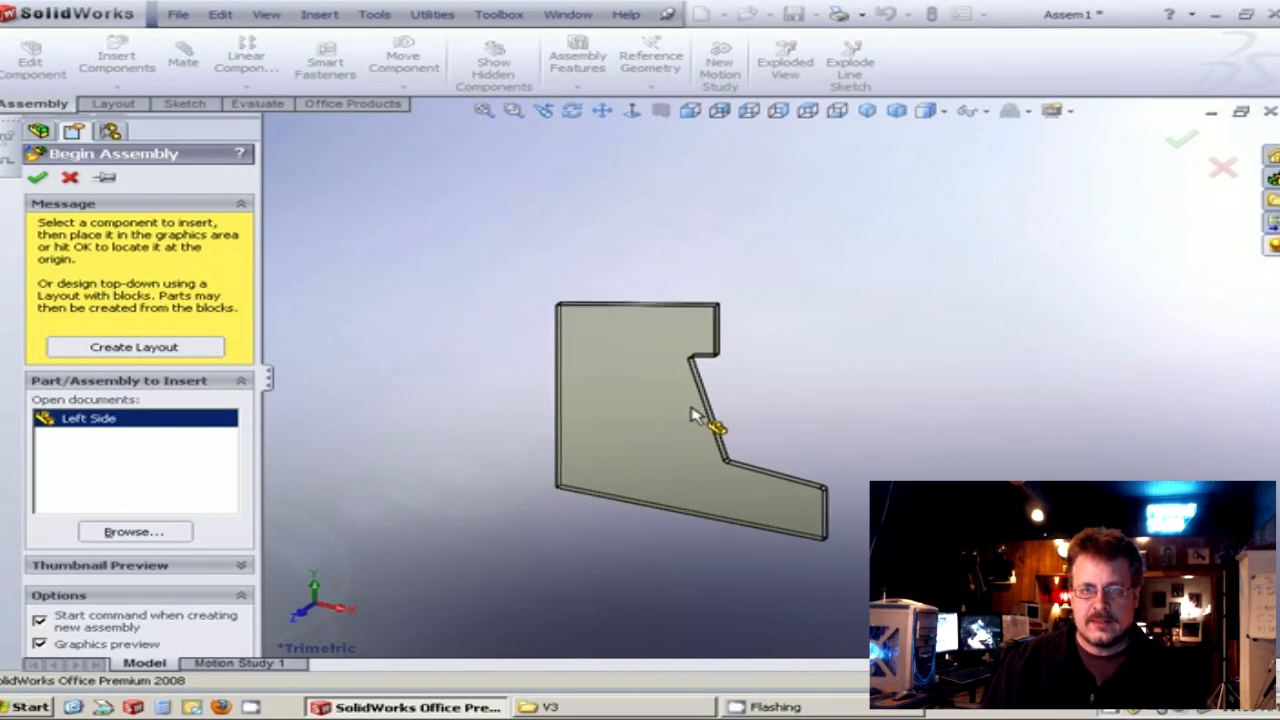
{"action": "left_click", "coordinate": [683, 422]}
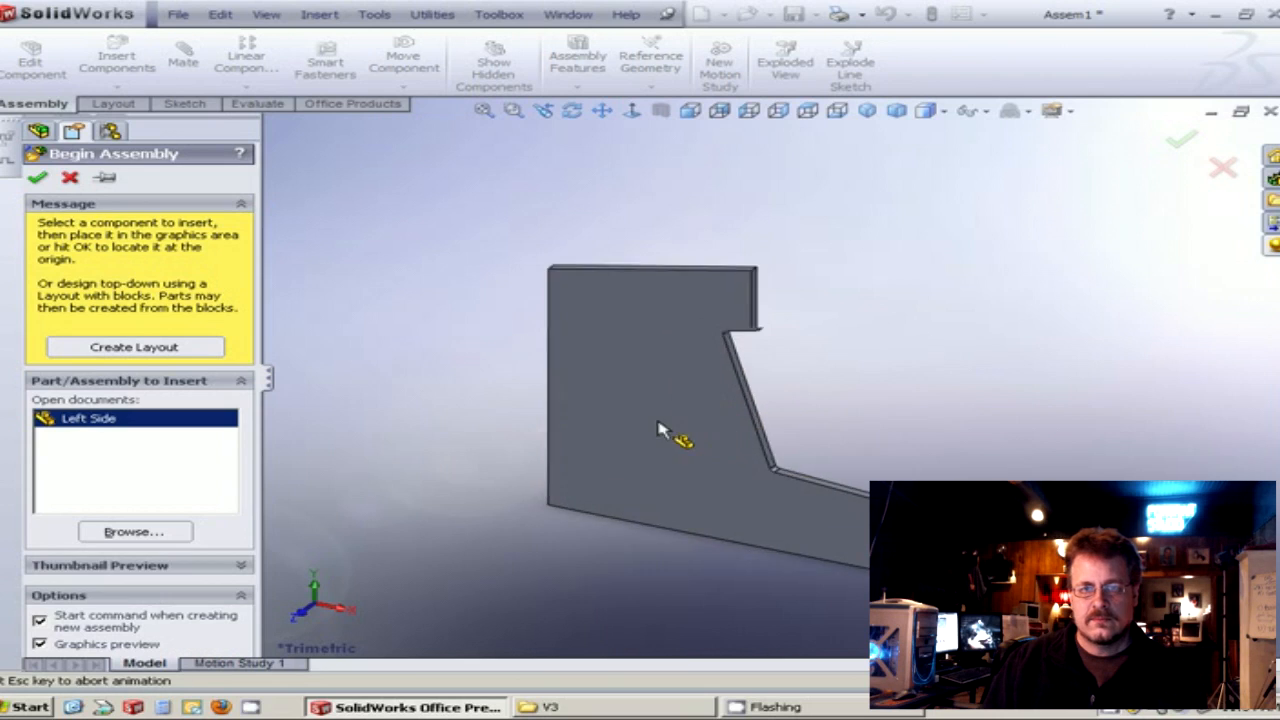
{"action": "scroll", "coordinate": [752, 430], "scroll_direction": "up", "scroll_amount": 2}
{"action": "middle_click_drag", "start_coordinate": [750, 430], "coordinate": [766, 371]}
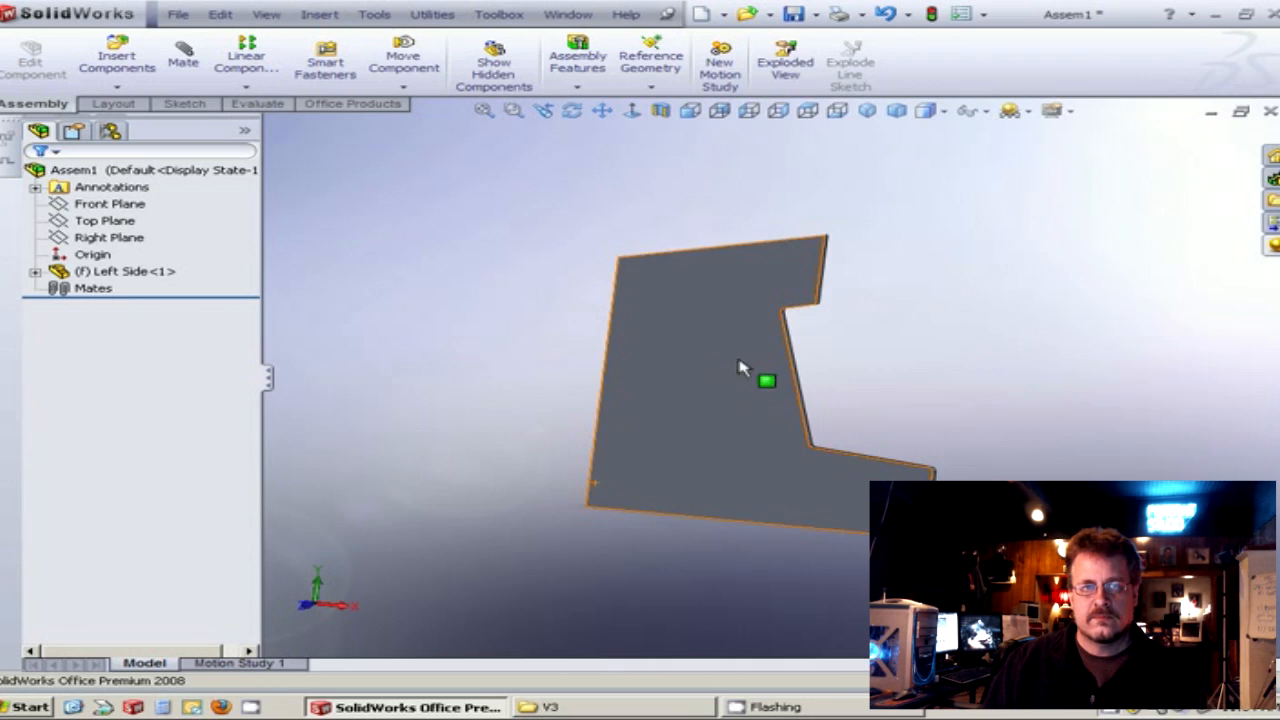
Insert Right Side.SLDPRT from the V3 folder into the assembly and place it beside the left side panel.
{"action": "left_click", "coordinate": [155, 170]}
{"action": "left_click", "coordinate": [117, 60]}
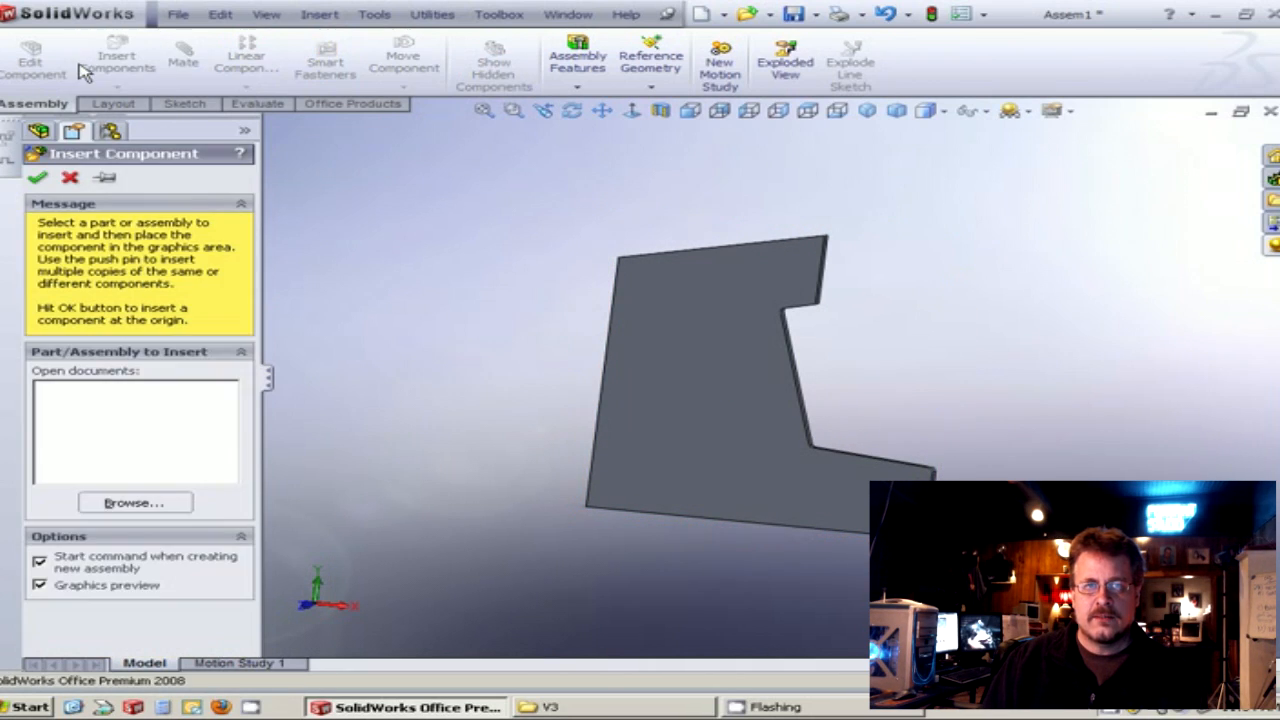
{"action": "left_click", "coordinate": [131, 503]}
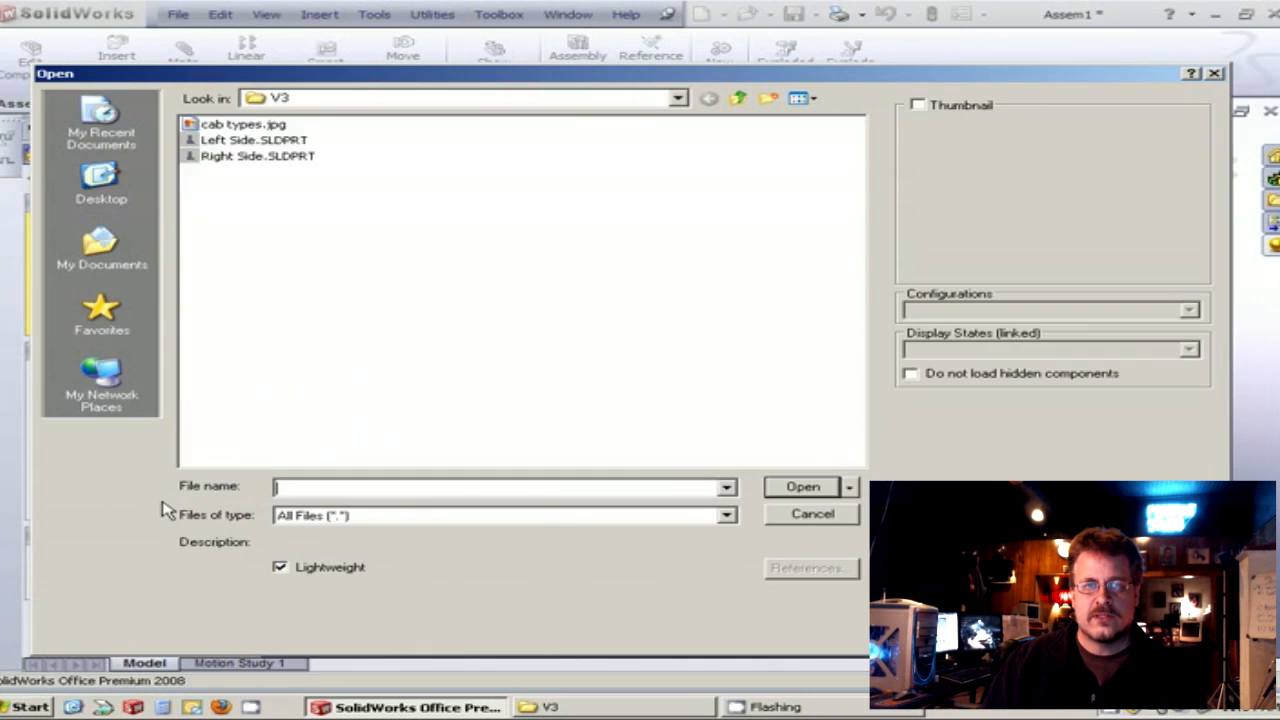
{"action": "left_click", "coordinate": [585, 180]}
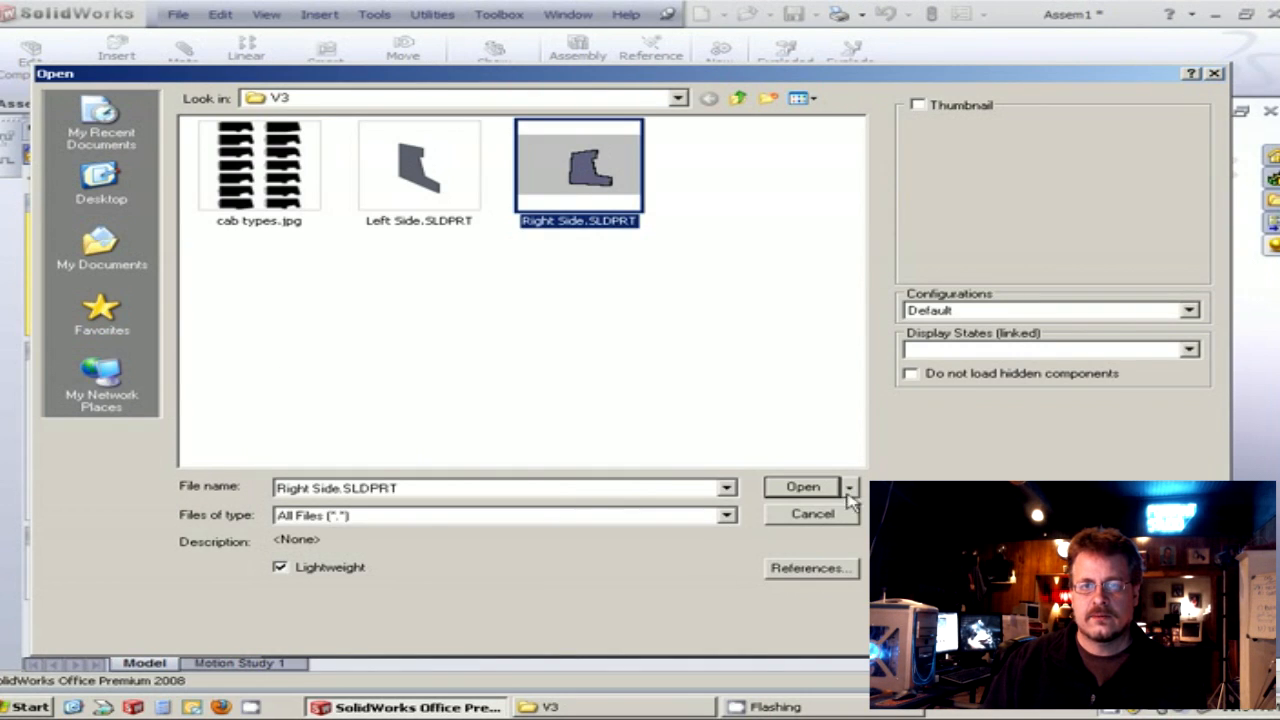
{"action": "left_click", "coordinate": [808, 487]}
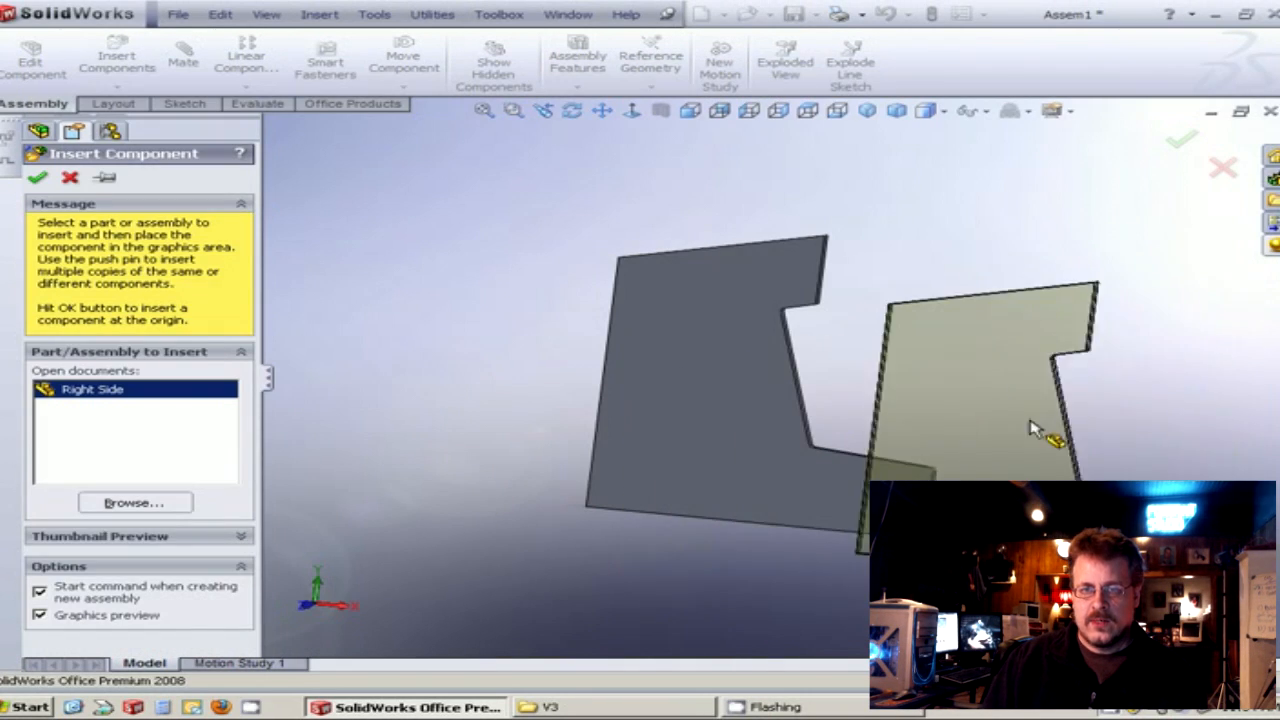
{"action": "scroll", "coordinate": [1008, 397], "scroll_direction": "up", "scroll_amount": 4}
{"action": "scroll", "coordinate": [1003, 394], "scroll_direction": "down", "scroll_amount": 2}
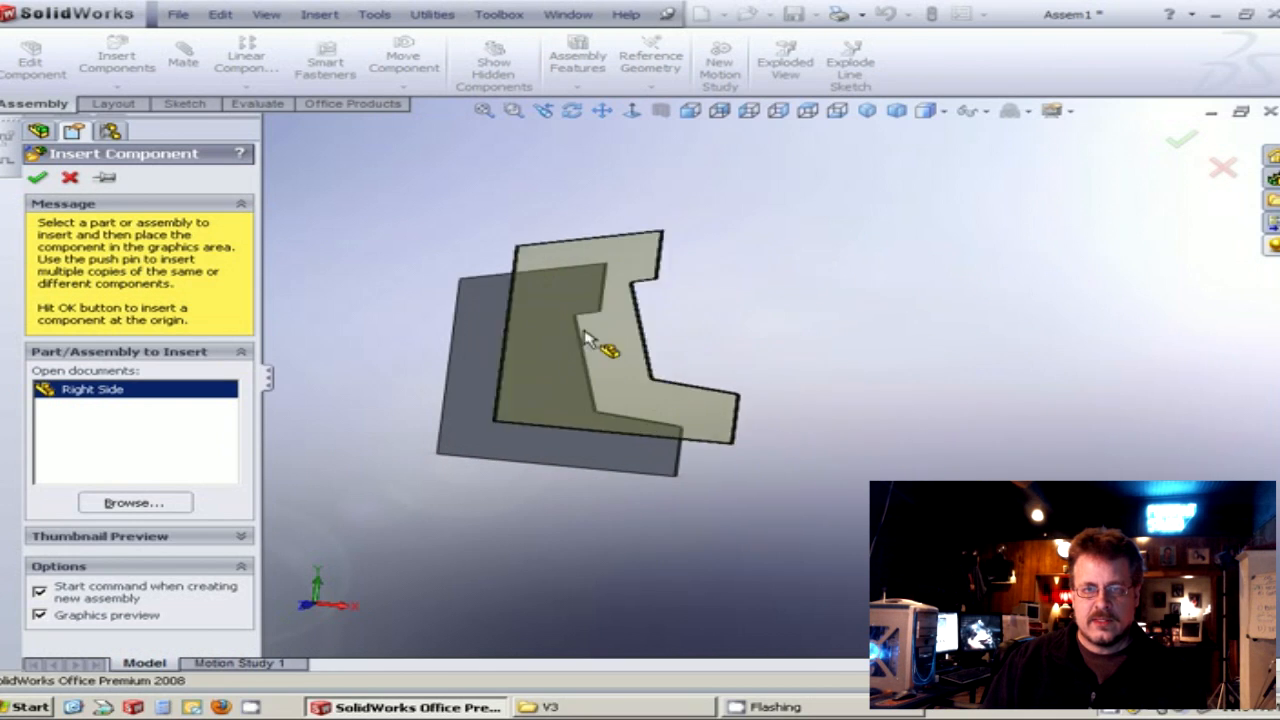
{"action": "left_click", "coordinate": [870, 371]}
{"action": "middle_click_drag", "start_coordinate": [710, 481], "coordinate": [675, 447]}
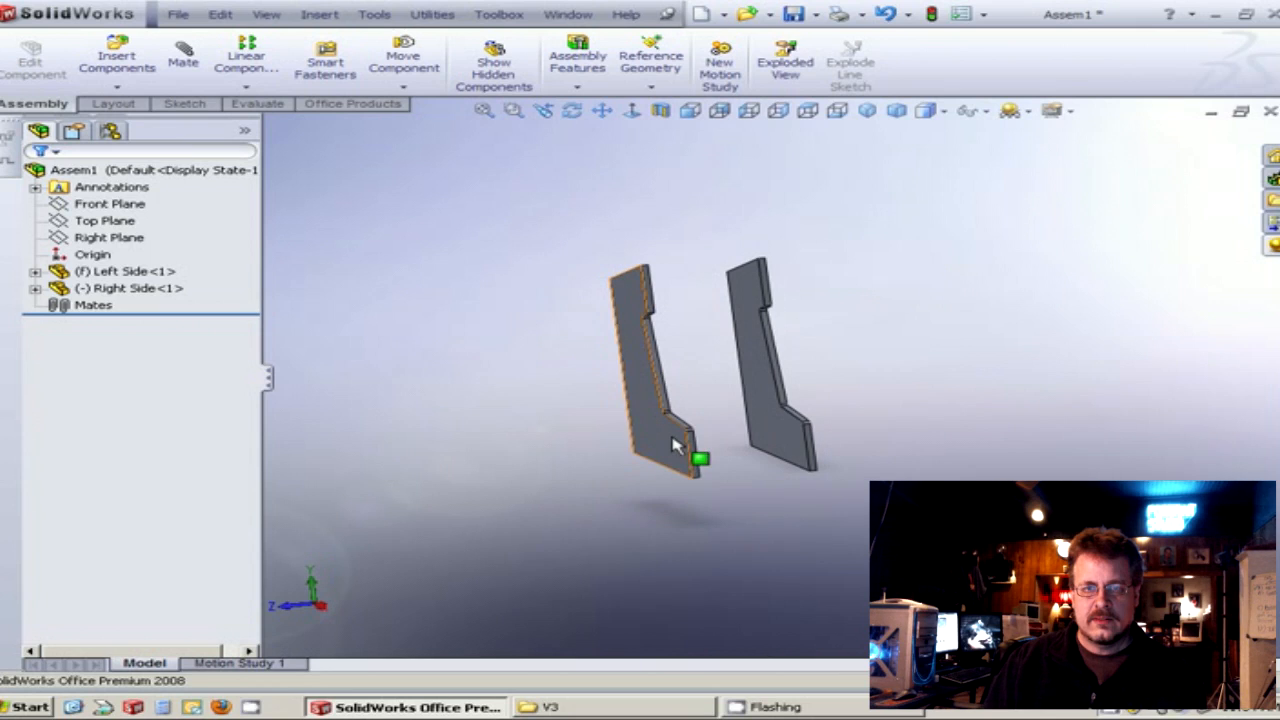
Move the right side panel away from the left one to leave a cabinet-width gap between them, and clear the selection.
{"action": "left_click_drag", "start_coordinate": [675, 447], "coordinate": [900, 418]}
{"action": "scroll", "coordinate": [848, 352], "scroll_direction": "up", "scroll_amount": 2}
{"action": "scroll", "coordinate": [846, 352], "scroll_direction": "down", "scroll_amount": 4}
{"action": "left_click_drag", "start_coordinate": [831, 484], "coordinate": [868, 492]}
{"action": "middle_click_drag", "start_coordinate": [848, 491], "coordinate": [720, 489]}
{"action": "left_click_drag", "start_coordinate": [742, 485], "coordinate": [605, 488]}
{"action": "scroll", "coordinate": [585, 487], "scroll_direction": "up", "scroll_amount": 5}
{"action": "scroll", "coordinate": [604, 408], "scroll_direction": "down", "scroll_amount": 5}
{"action": "middle_click_drag", "start_coordinate": [848, 460], "coordinate": [690, 481]}
{"action": "left_click_drag", "start_coordinate": [928, 465], "coordinate": [1085, 477]}
{"action": "middle_click_drag", "start_coordinate": [1000, 477], "coordinate": [948, 486]}
{"action": "left_click_drag", "start_coordinate": [1025, 465], "coordinate": [1110, 465]}
{"action": "middle_click_drag", "start_coordinate": [912, 480], "coordinate": [875, 445]}
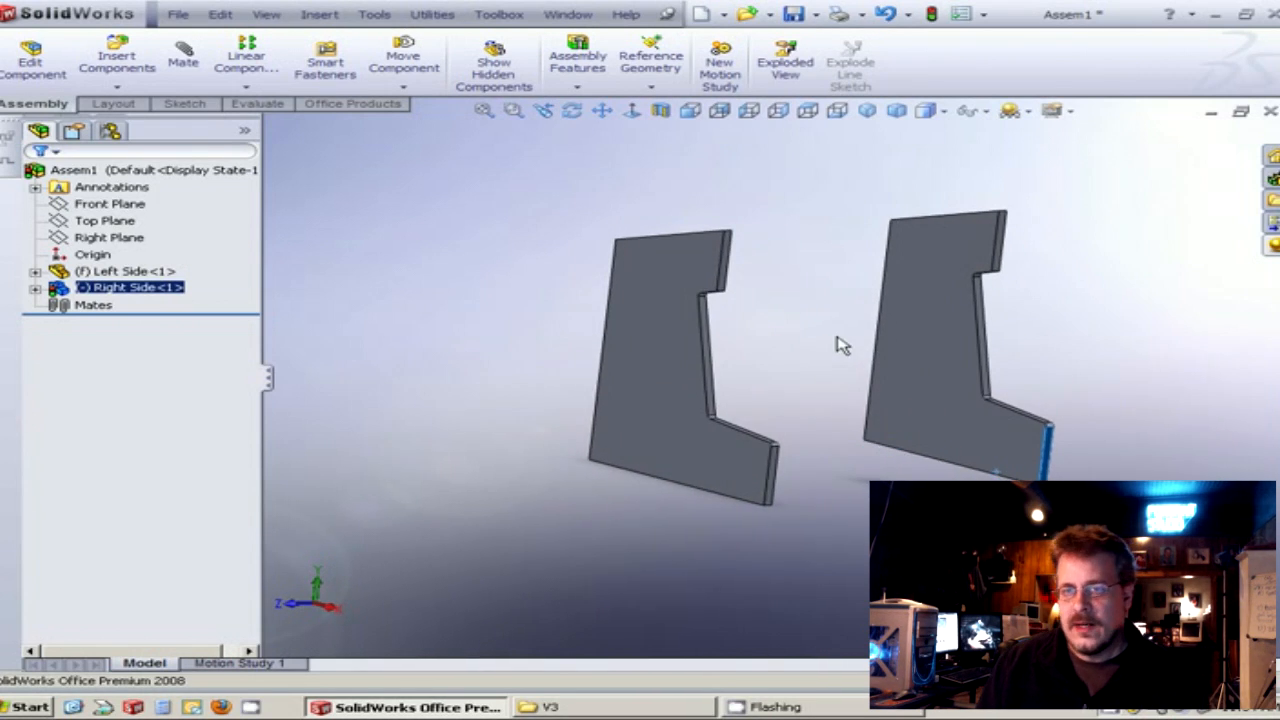
{"action": "scroll", "coordinate": [838, 350], "scroll_direction": "up", "scroll_amount": 2}
{"action": "left_click", "coordinate": [985, 500]}
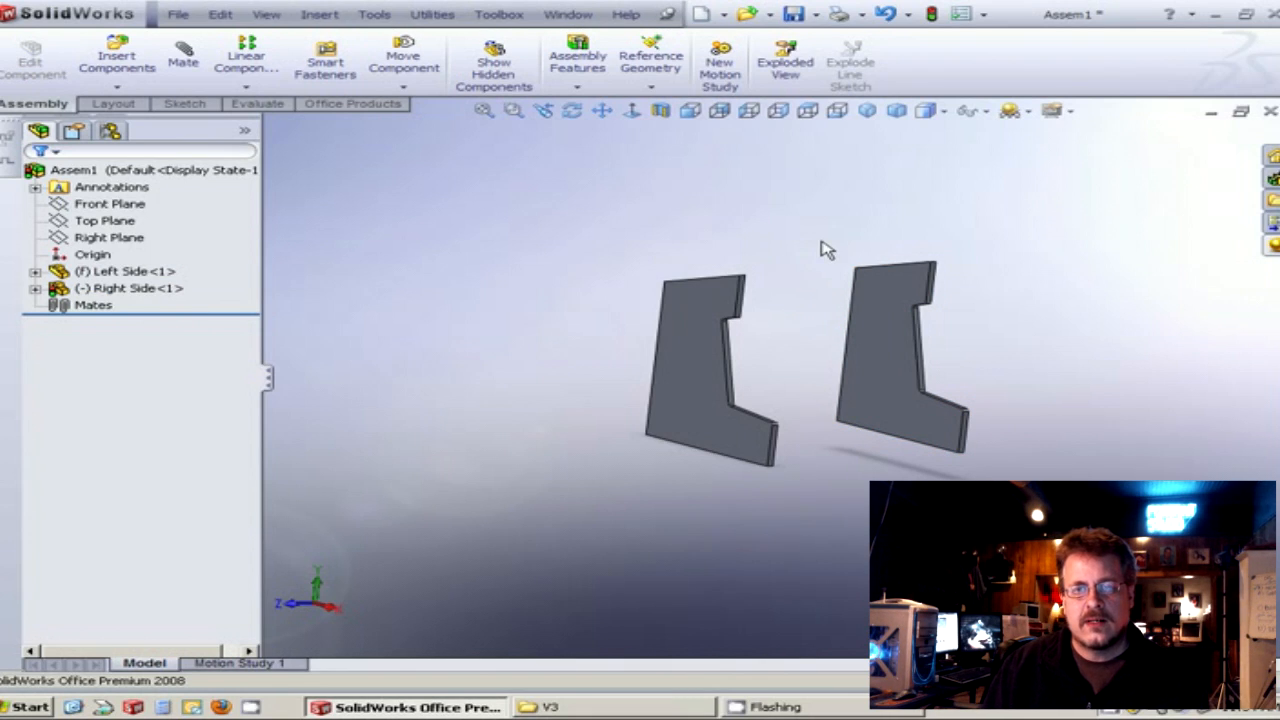
Open the left side part from the assembly and open its extrusion's profile sketch for editing.
{"action": "scroll", "coordinate": [826, 245], "scroll_direction": "down", "scroll_amount": 2}
{"action": "scroll", "coordinate": [835, 405], "scroll_direction": "up", "scroll_amount": 3}
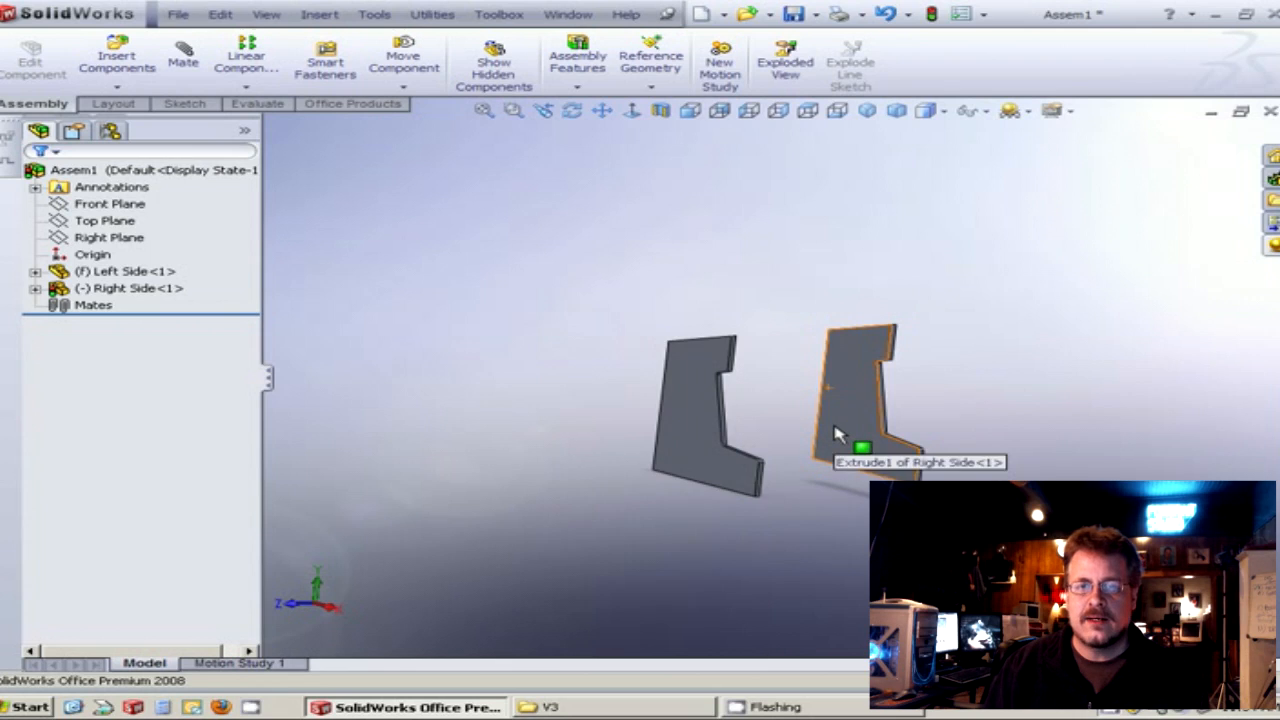
{"action": "scroll", "coordinate": [845, 445], "scroll_direction": "down", "scroll_amount": 2}
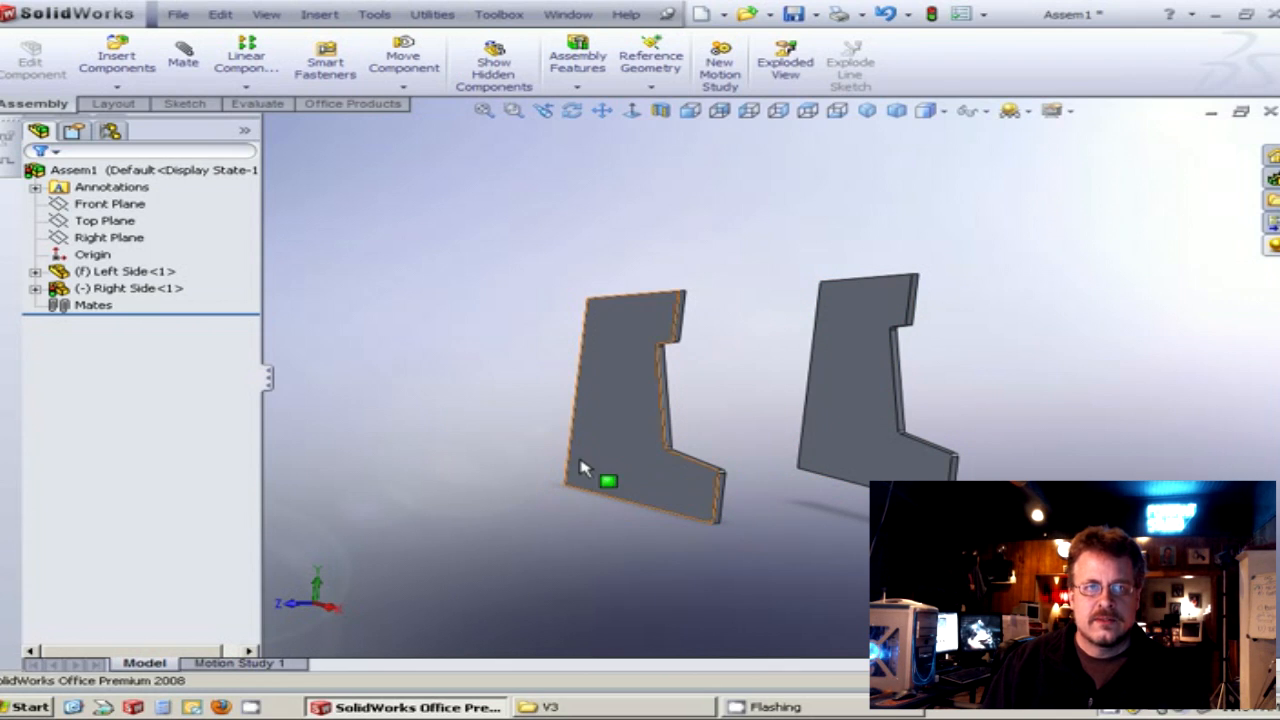
{"action": "middle_click_drag", "start_coordinate": [716, 476], "coordinate": [665, 397]}
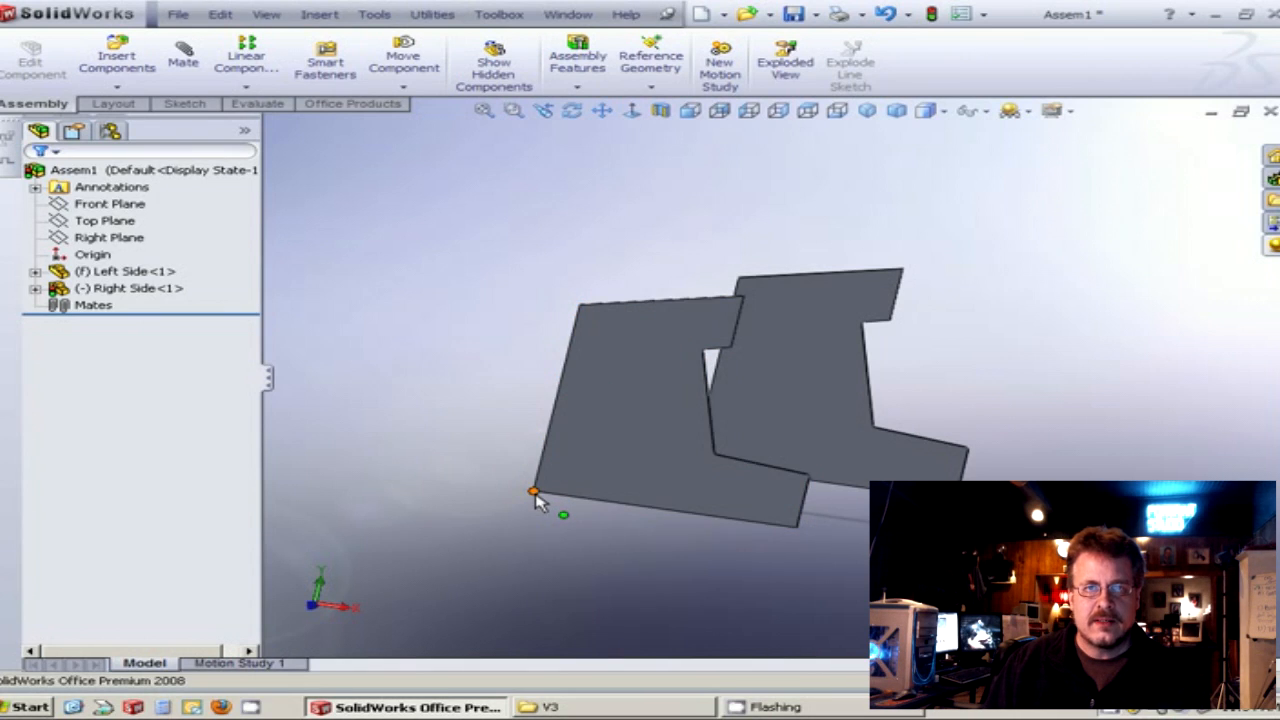
{"action": "left_click", "coordinate": [640, 466]}
{"action": "right_click", "coordinate": [614, 466]}
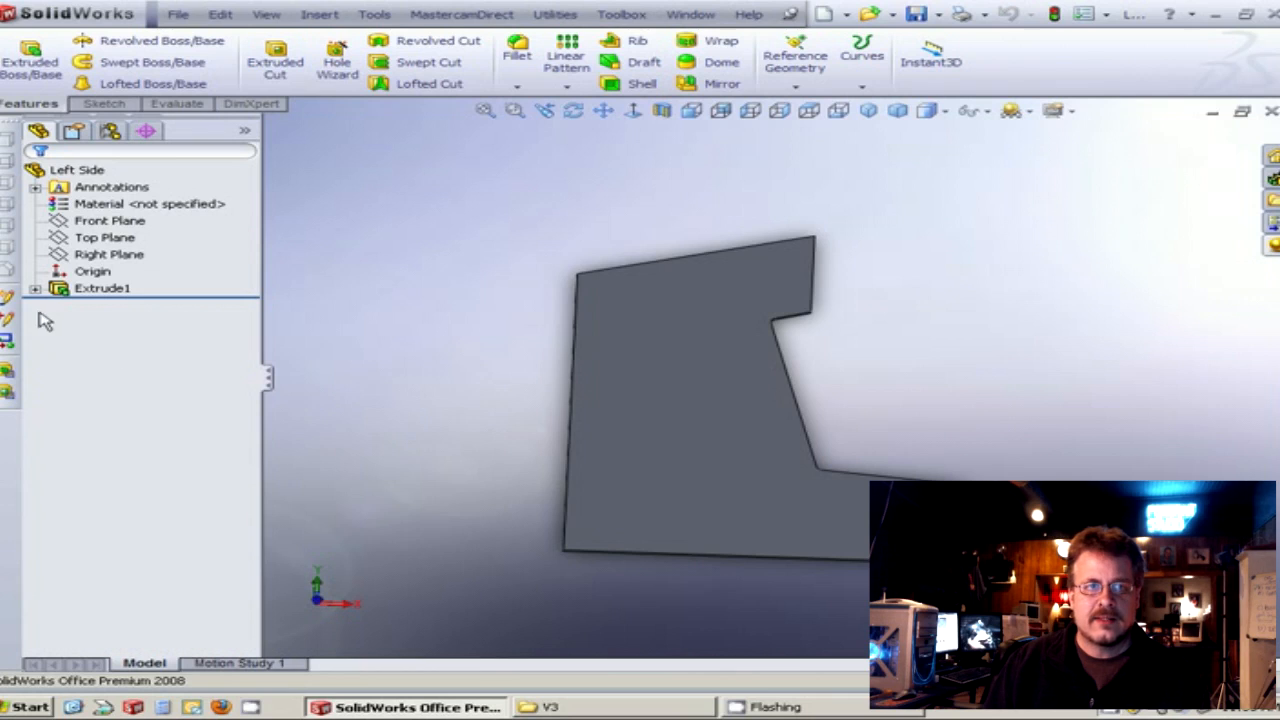
{"action": "left_click", "coordinate": [62, 290]}
{"action": "left_click", "coordinate": [35, 289]}
{"action": "left_click", "coordinate": [90, 308]}
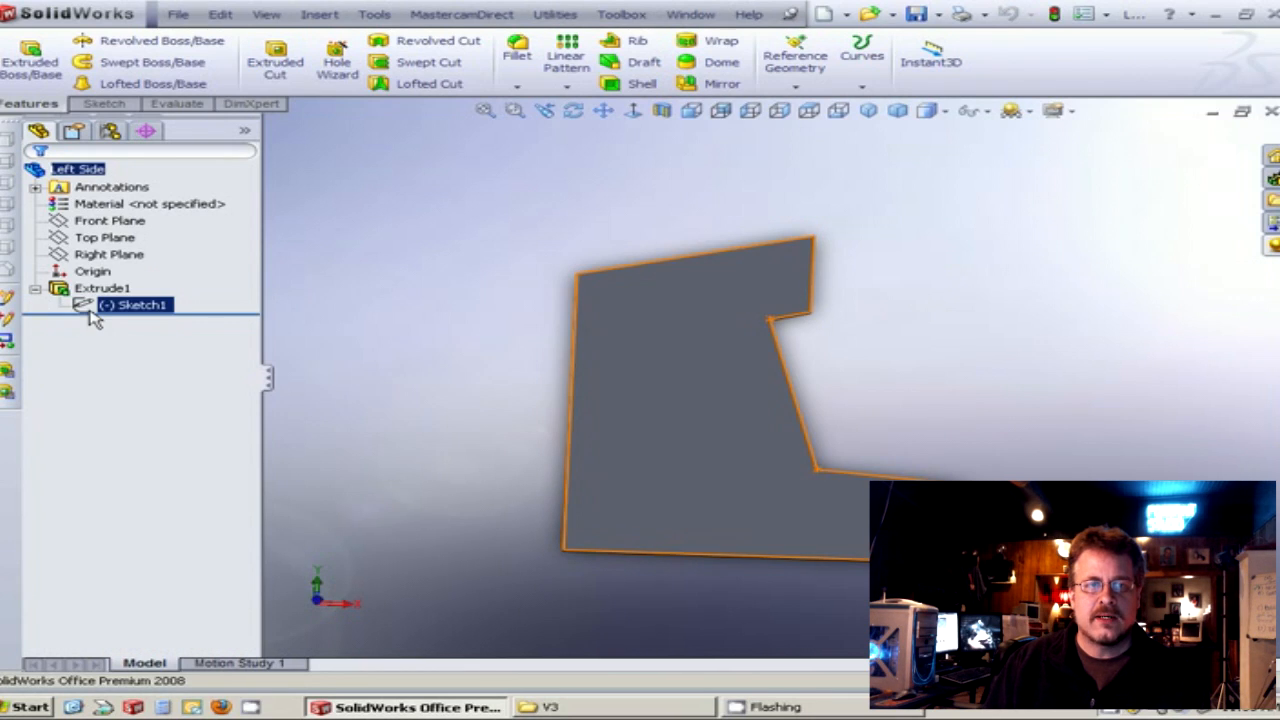
{"action": "right_click", "coordinate": [97, 306]}
{"action": "left_click", "coordinate": [106, 249]}
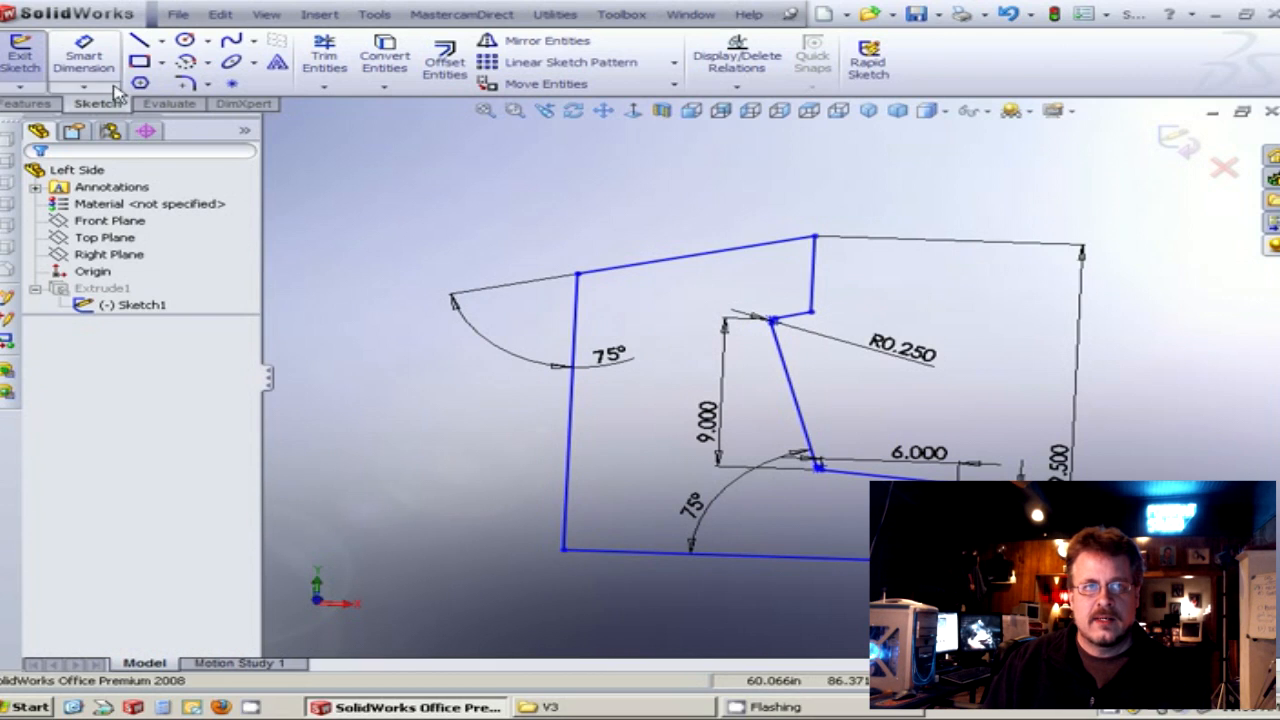
Measure the profile's vertical rear edge with a temporary Smart Dimension, and exit the sketch discarding the changes.
{"action": "left_click", "coordinate": [84, 55]}
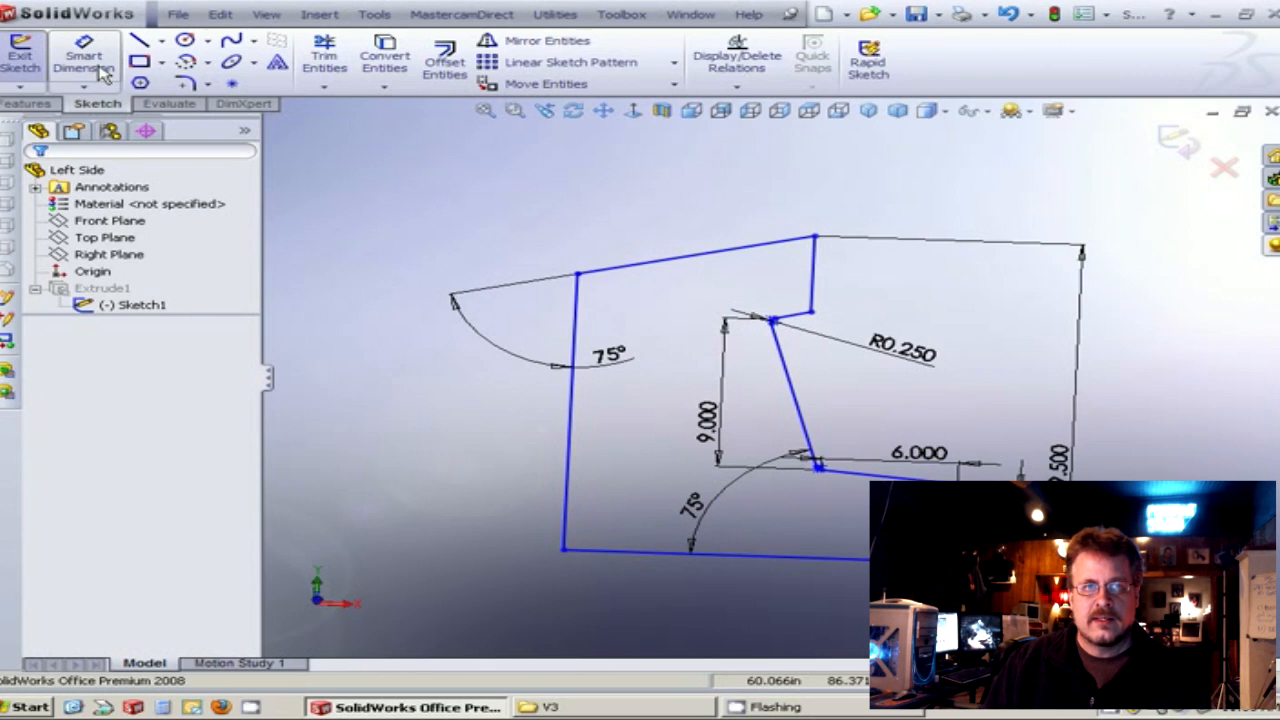
{"action": "left_click", "coordinate": [569, 440]}
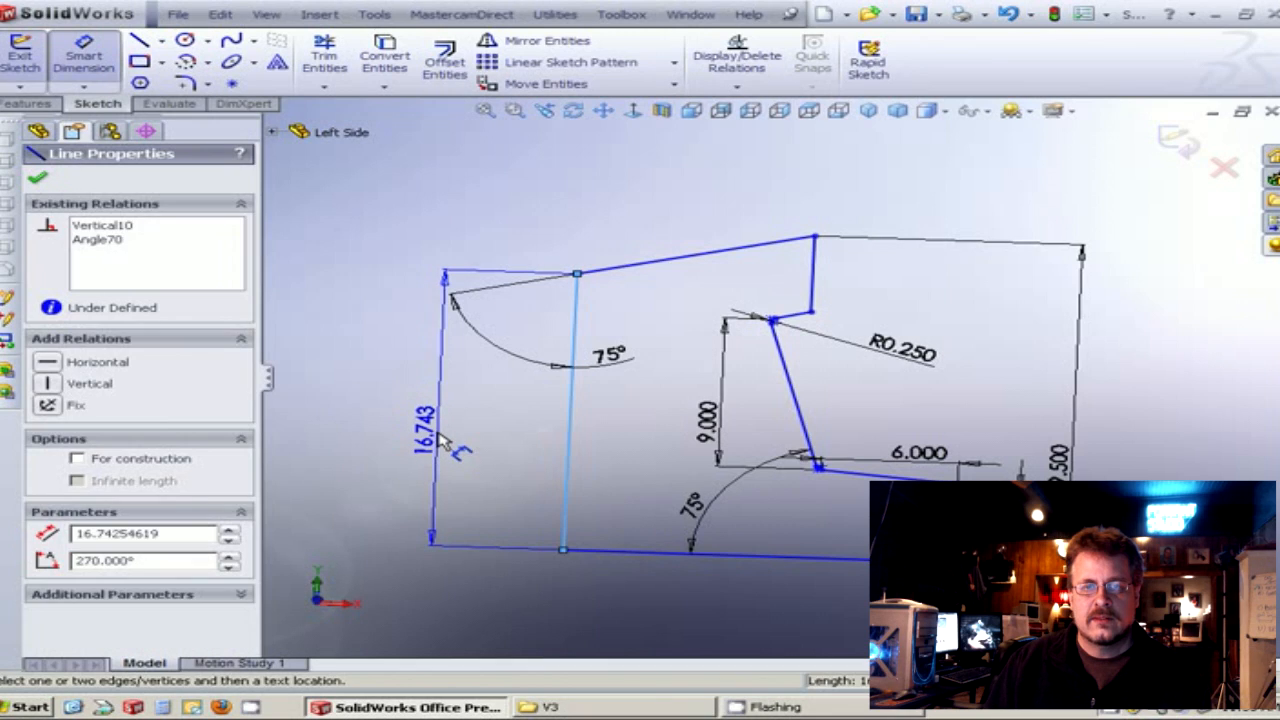
{"action": "left_click", "coordinate": [438, 440]}
{"action": "left_click", "coordinate": [434, 531]}
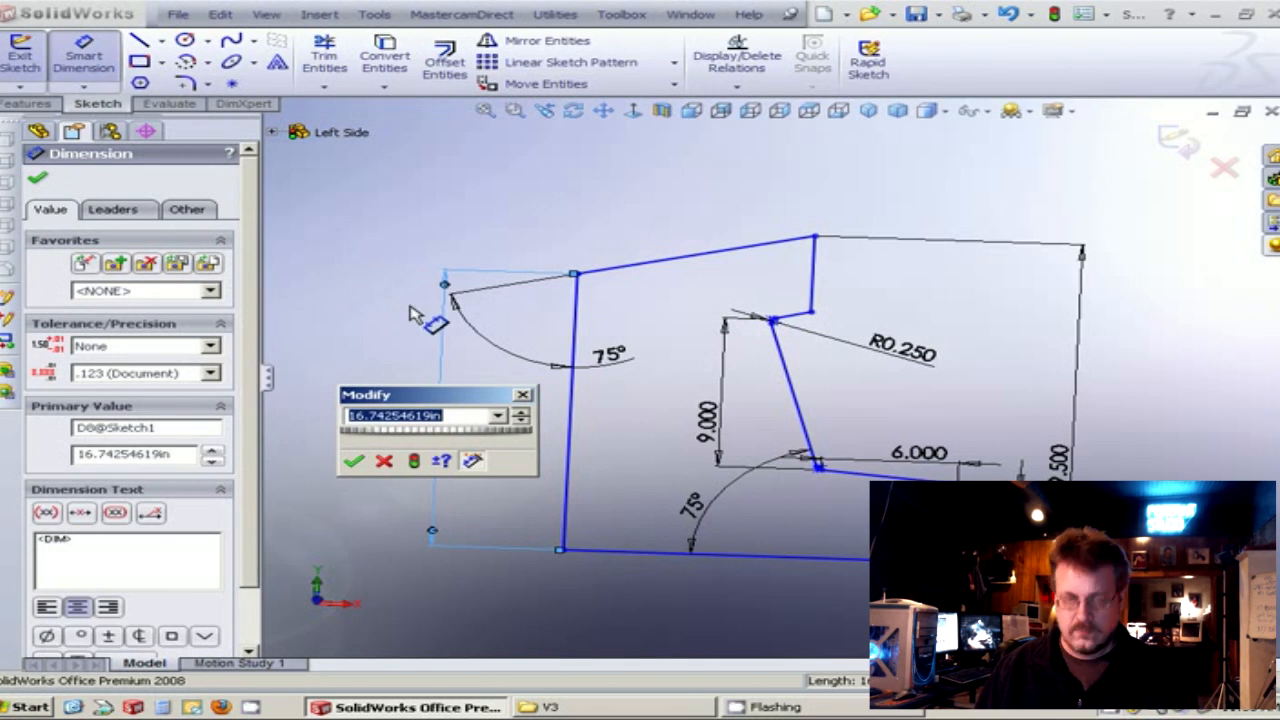
{"action": "left_click", "coordinate": [385, 462]}
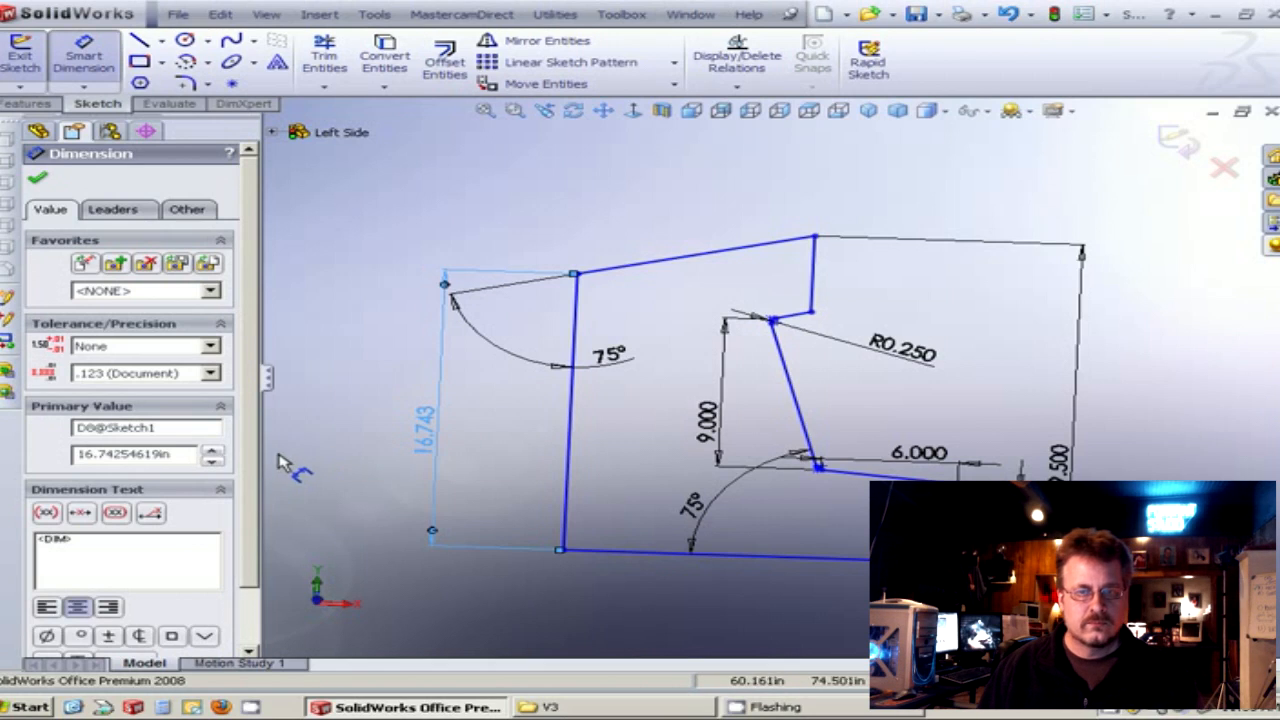
{"action": "left_click", "coordinate": [38, 181]}
{"action": "key", "text": "Escape"}
{"action": "left_click", "coordinate": [1226, 172]}
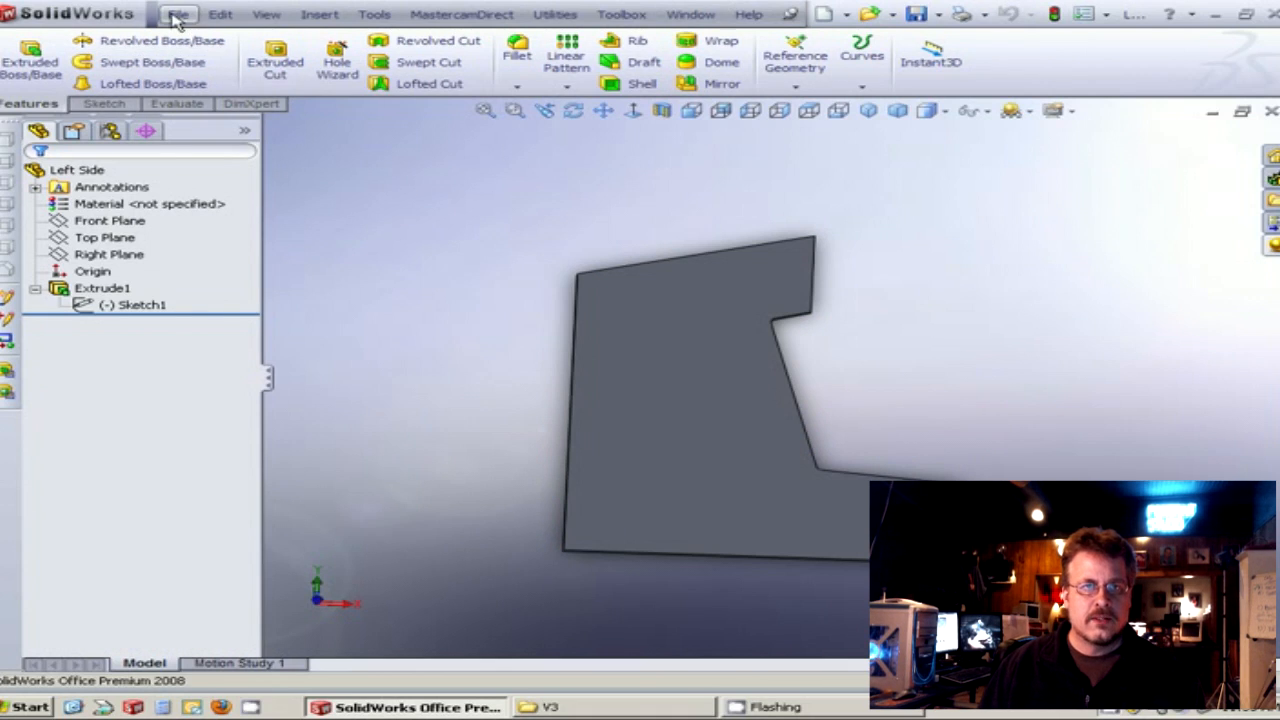
Create a new document from the Part template.
{"action": "left_click", "coordinate": [177, 15]}
{"action": "left_click", "coordinate": [205, 37]}
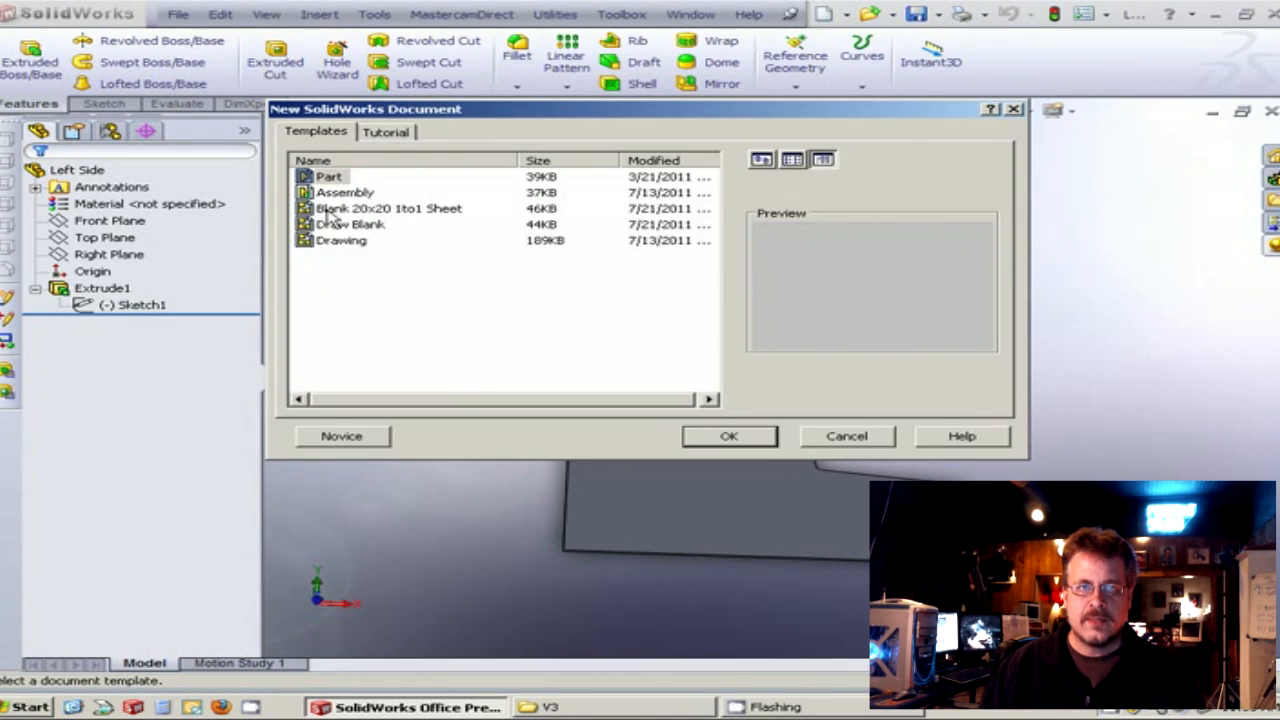
{"action": "left_click", "coordinate": [742, 446]}
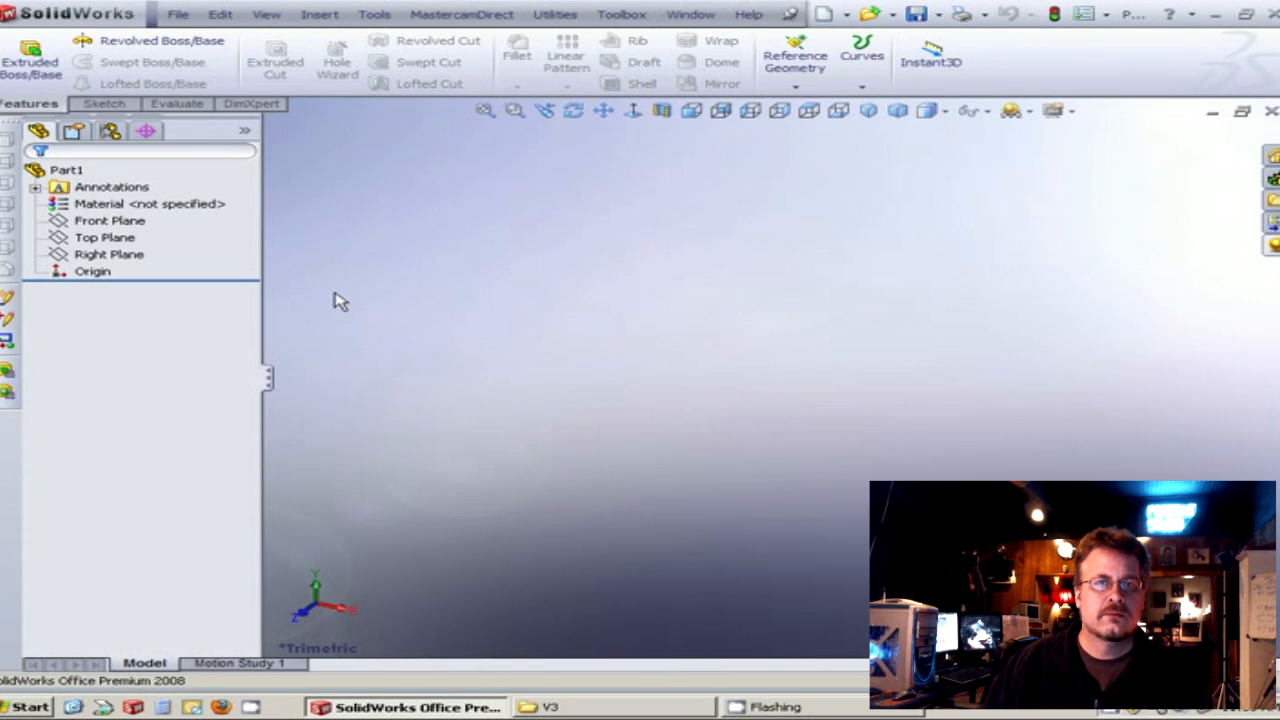
Sketch a corner rectangle about 3.14 in wide and 2.6 in high around the origin on the Front Plane.
{"action": "left_click", "coordinate": [103, 104]}
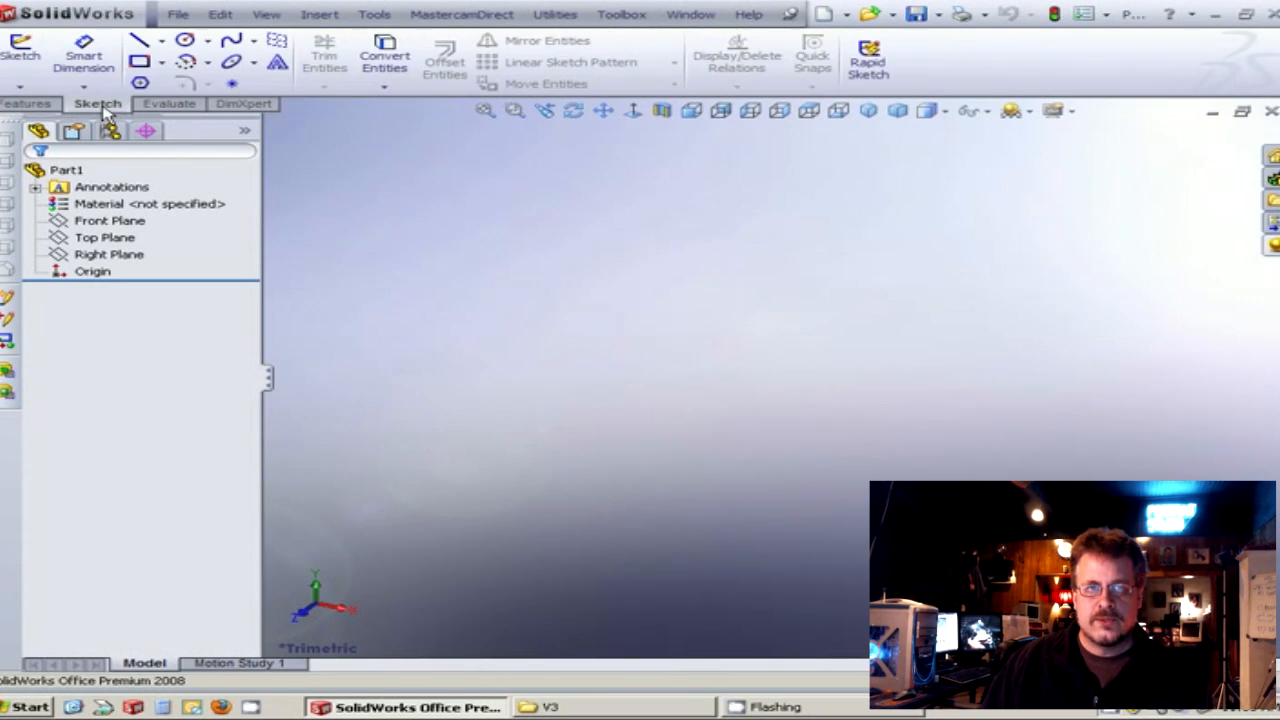
{"action": "left_click", "coordinate": [140, 63]}
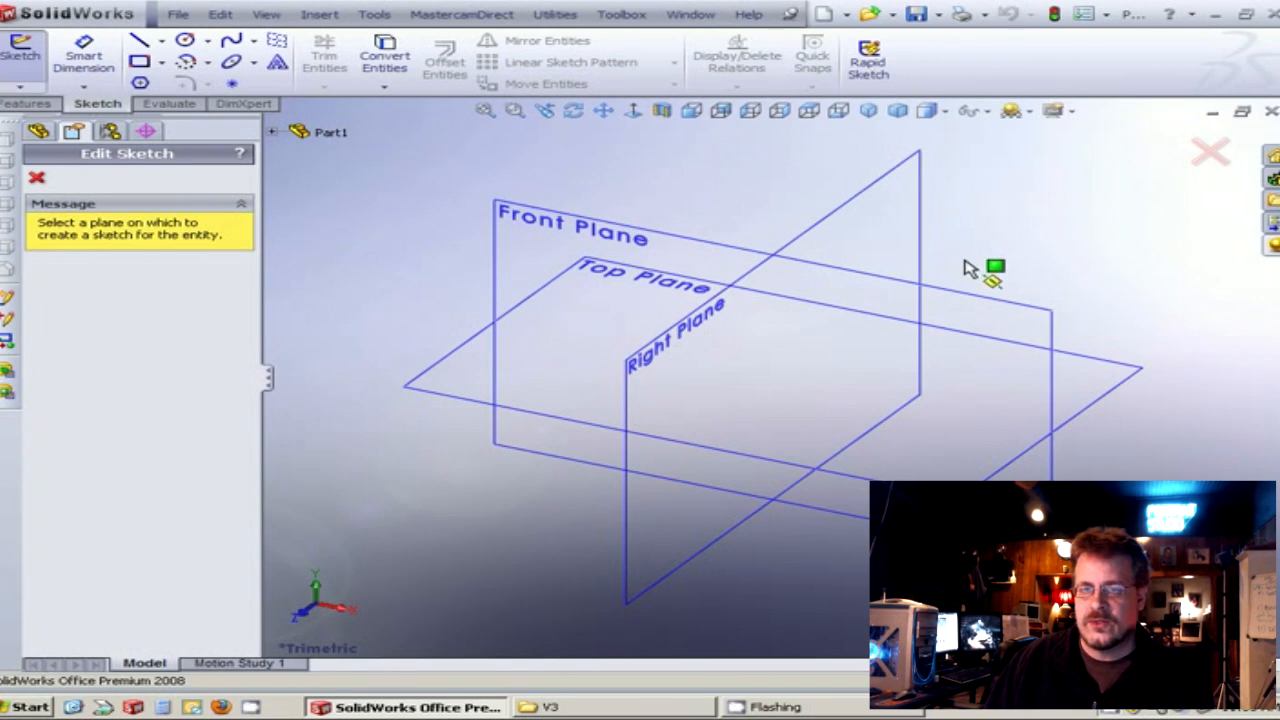
{"action": "left_click", "coordinate": [545, 239]}
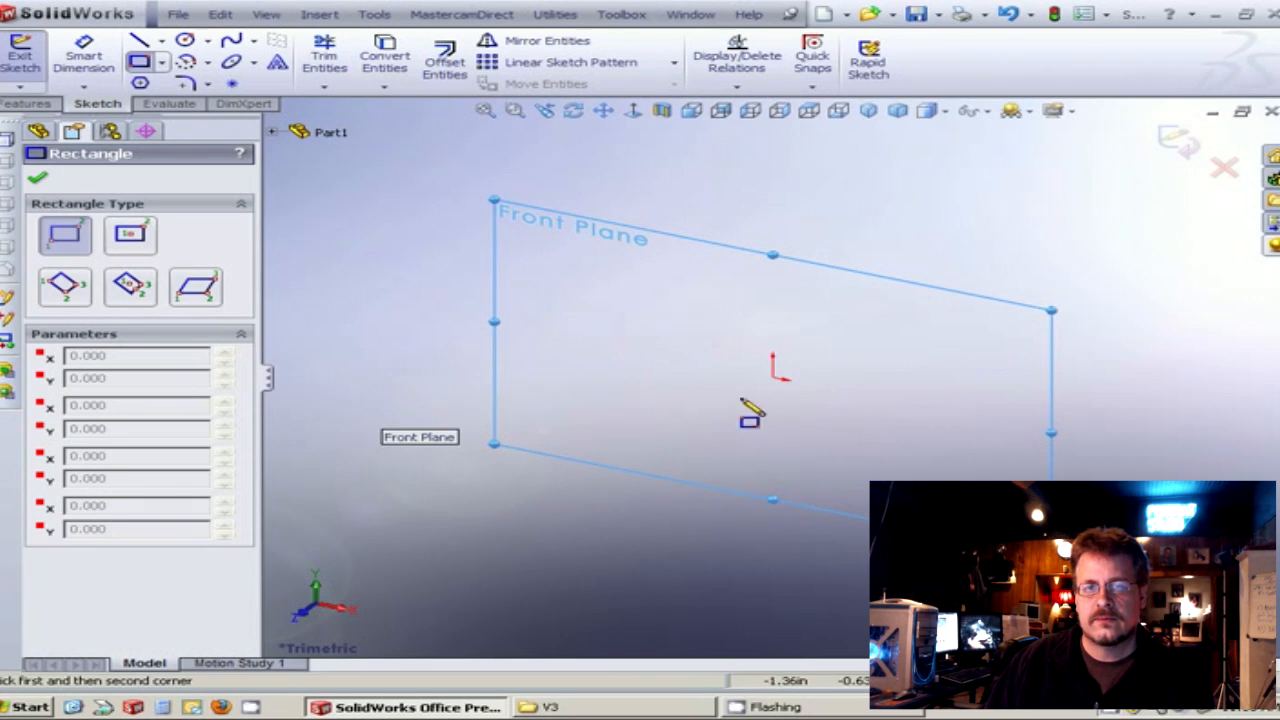
{"action": "left_click", "coordinate": [691, 110]}
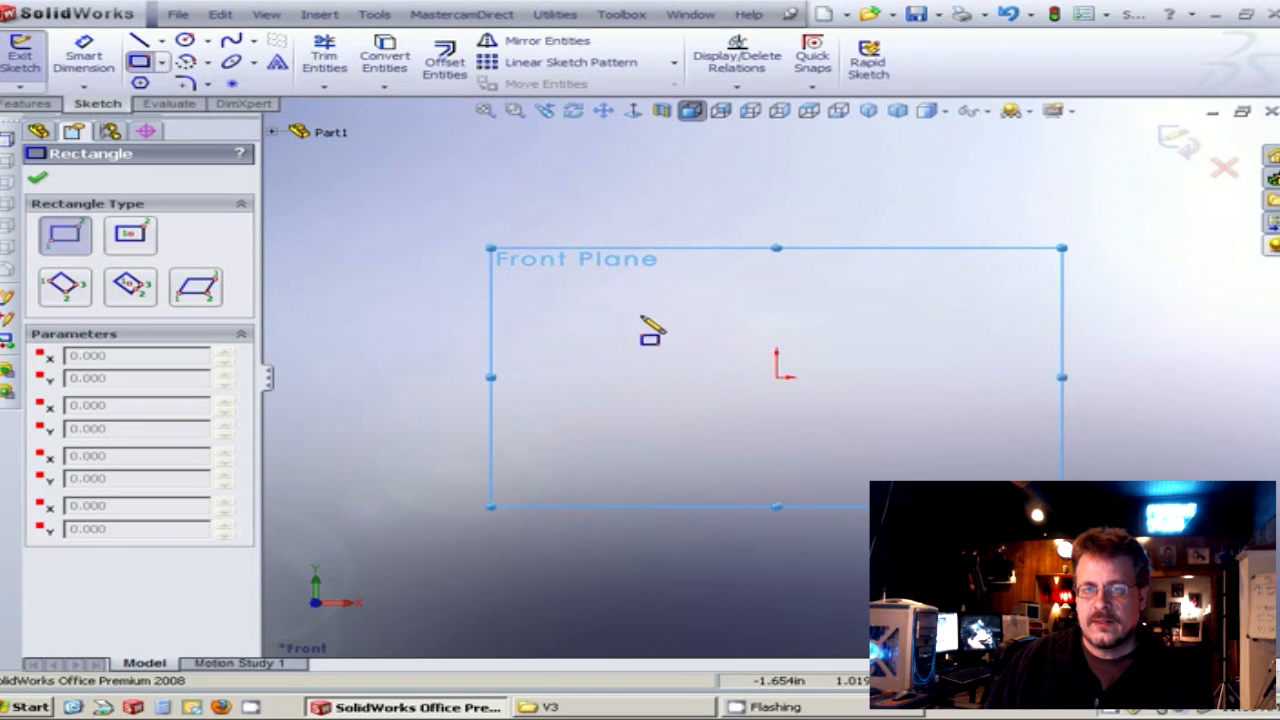
{"action": "left_click", "coordinate": [668, 306]}
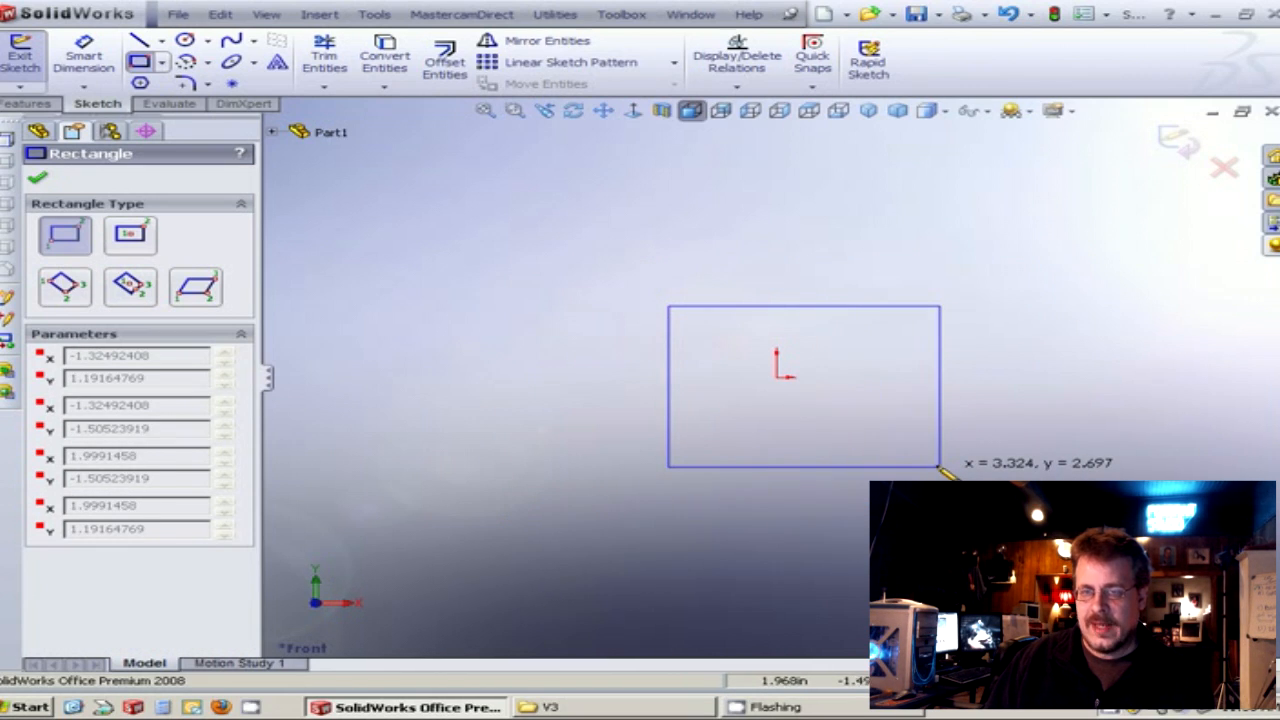
{"action": "left_click", "coordinate": [926, 462]}
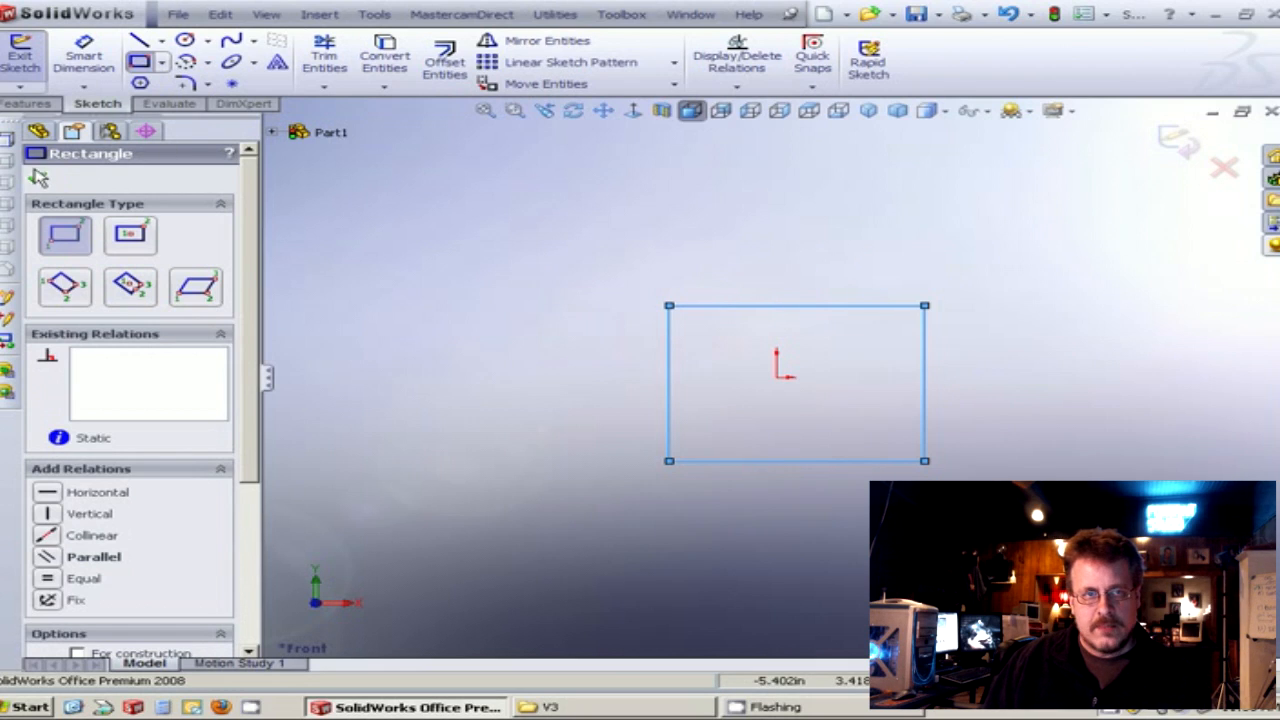
{"action": "left_click", "coordinate": [38, 180]}
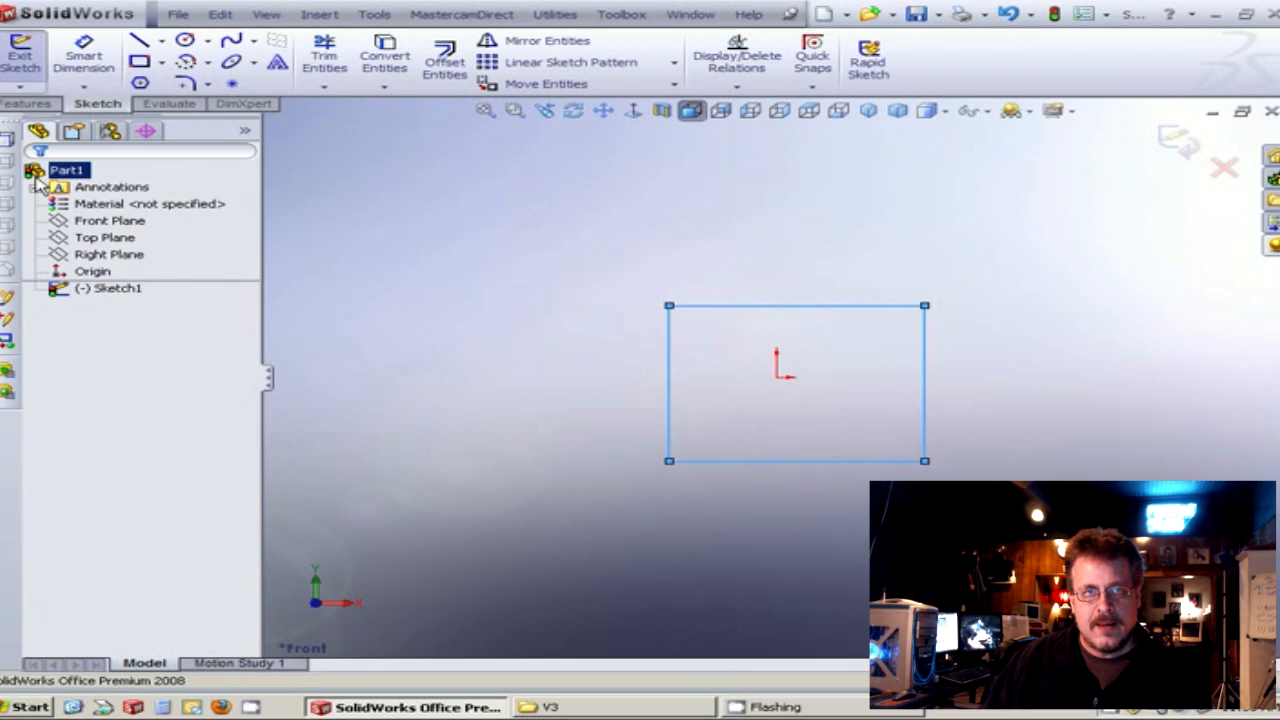
Dimension the rectangle's vertical edge with Smart Dimension and set its height to 16.7425 in.
{"action": "left_click", "coordinate": [86, 66]}
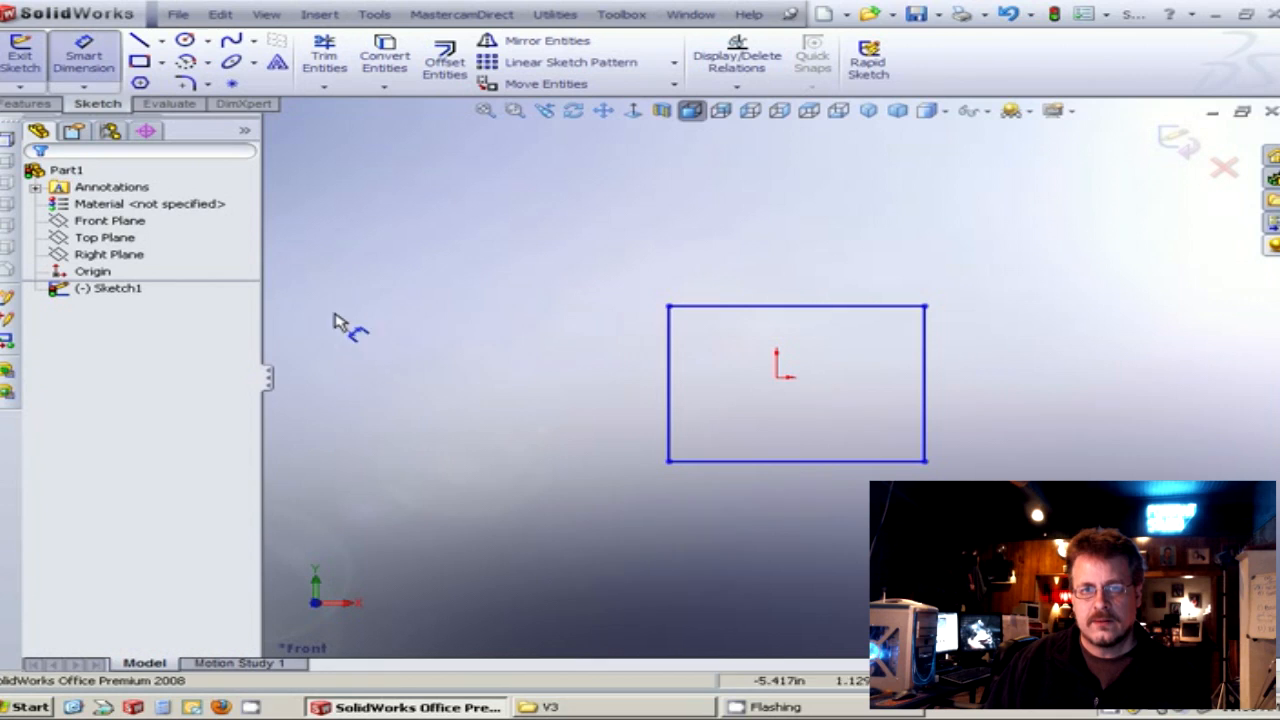
{"action": "left_click", "coordinate": [672, 410]}
{"action": "left_click", "coordinate": [572, 402]}
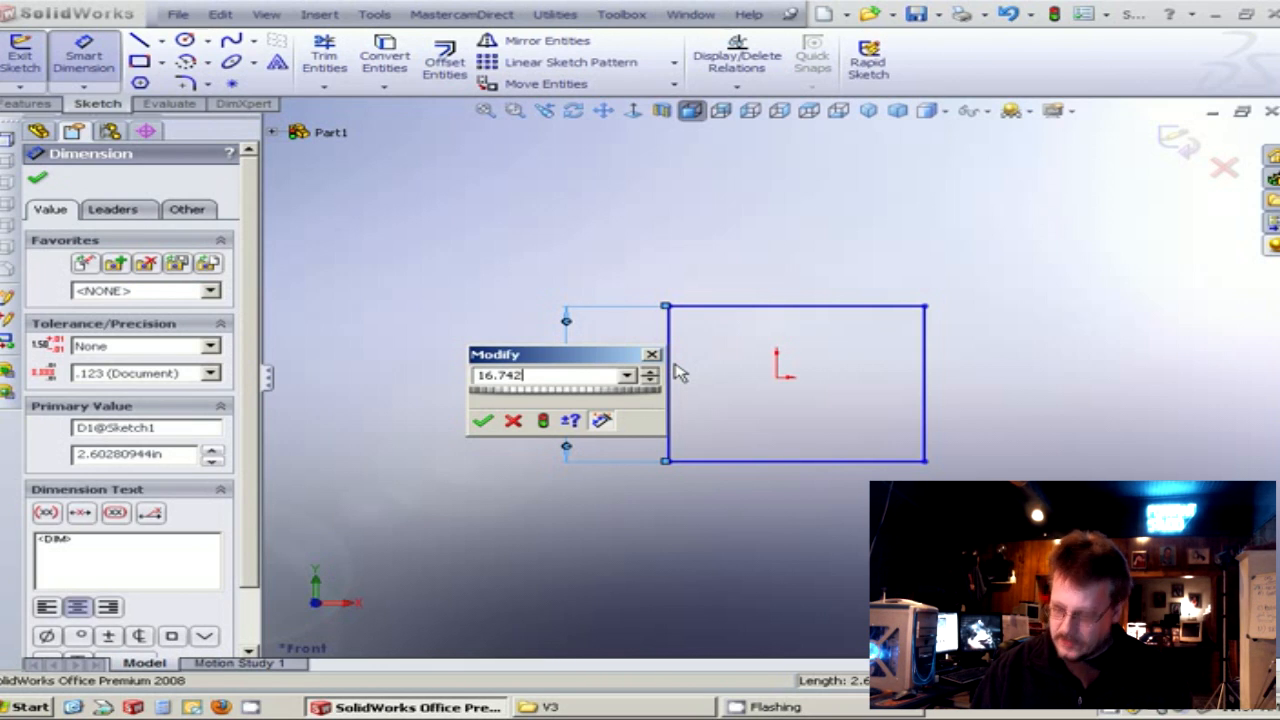
{"action": "key", "text": "Return"}
Dimension the rectangle's lower edge and set its width to 17.1 in.
{"action": "scroll", "coordinate": [771, 334], "scroll_direction": "up", "scroll_amount": 6}
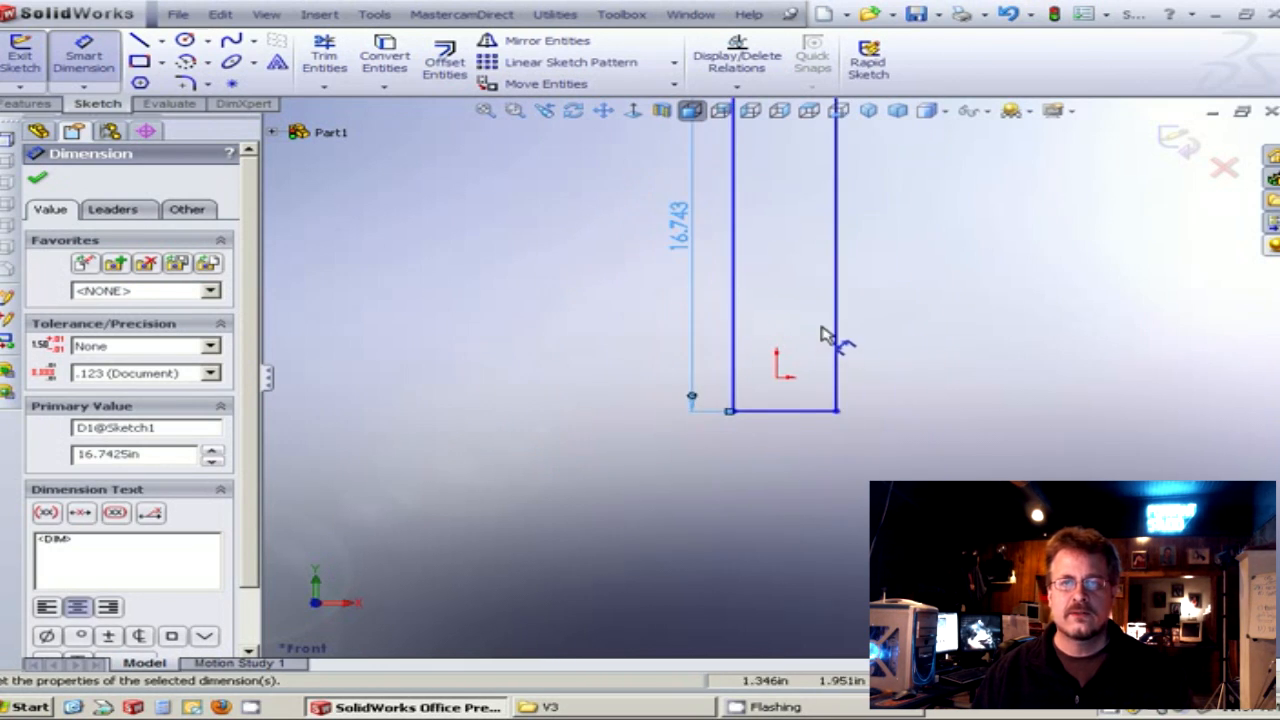
{"action": "left_click", "coordinate": [789, 394]}
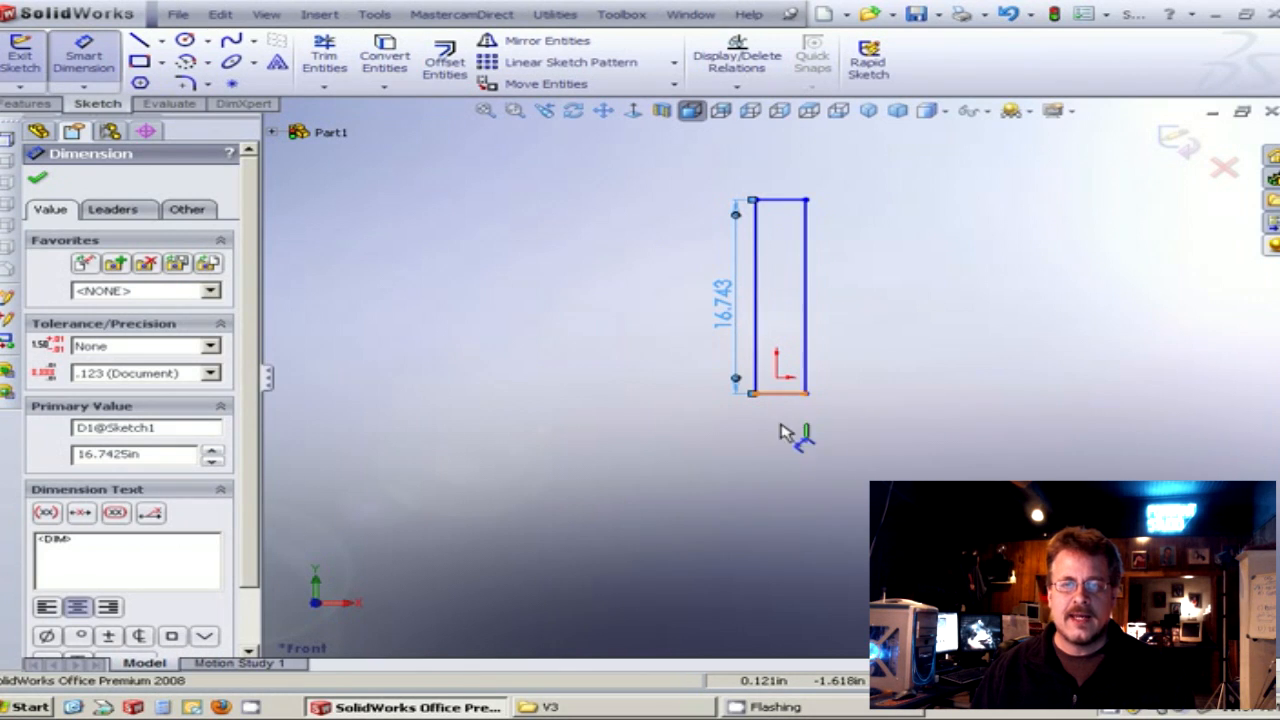
{"action": "left_click", "coordinate": [785, 458]}
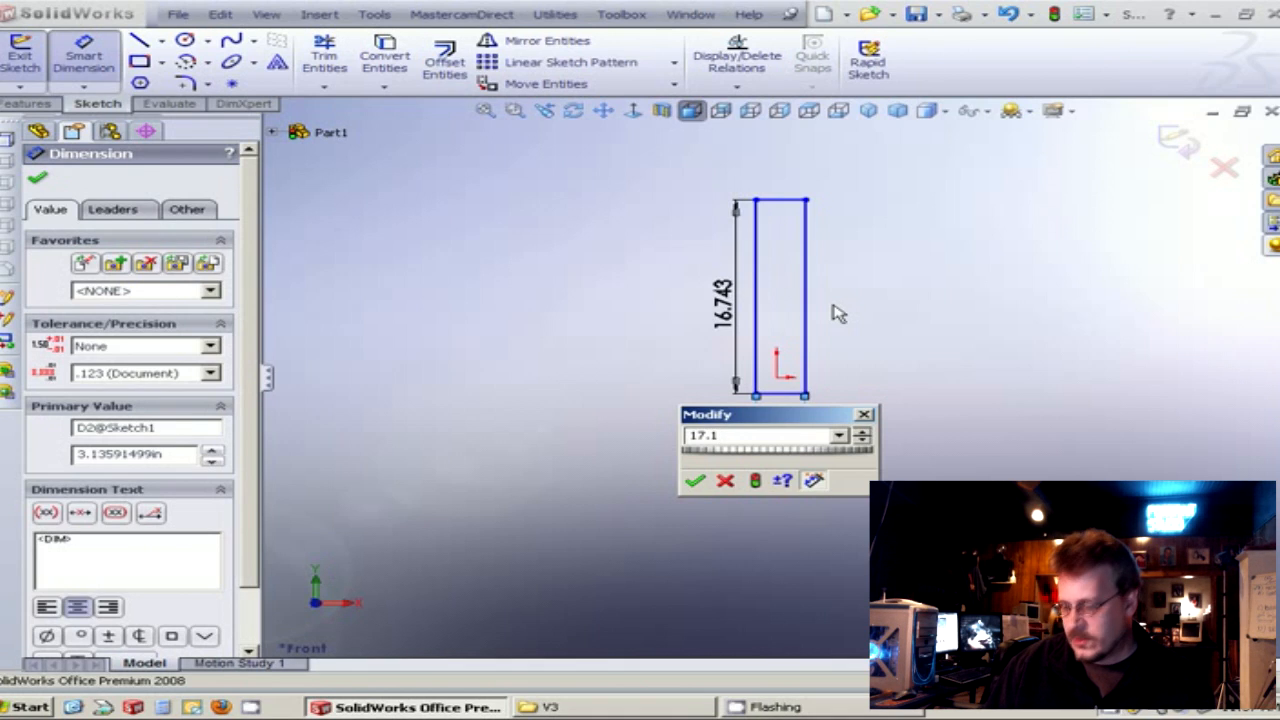
{"action": "left_click", "coordinate": [695, 481]}
Reposition the width and height dimensions beside the rectangle, and exit the sketch keeping the changes.
{"action": "scroll", "coordinate": [835, 456], "scroll_direction": "up", "scroll_amount": 3}
{"action": "scroll", "coordinate": [861, 319], "scroll_direction": "down", "scroll_amount": 2}
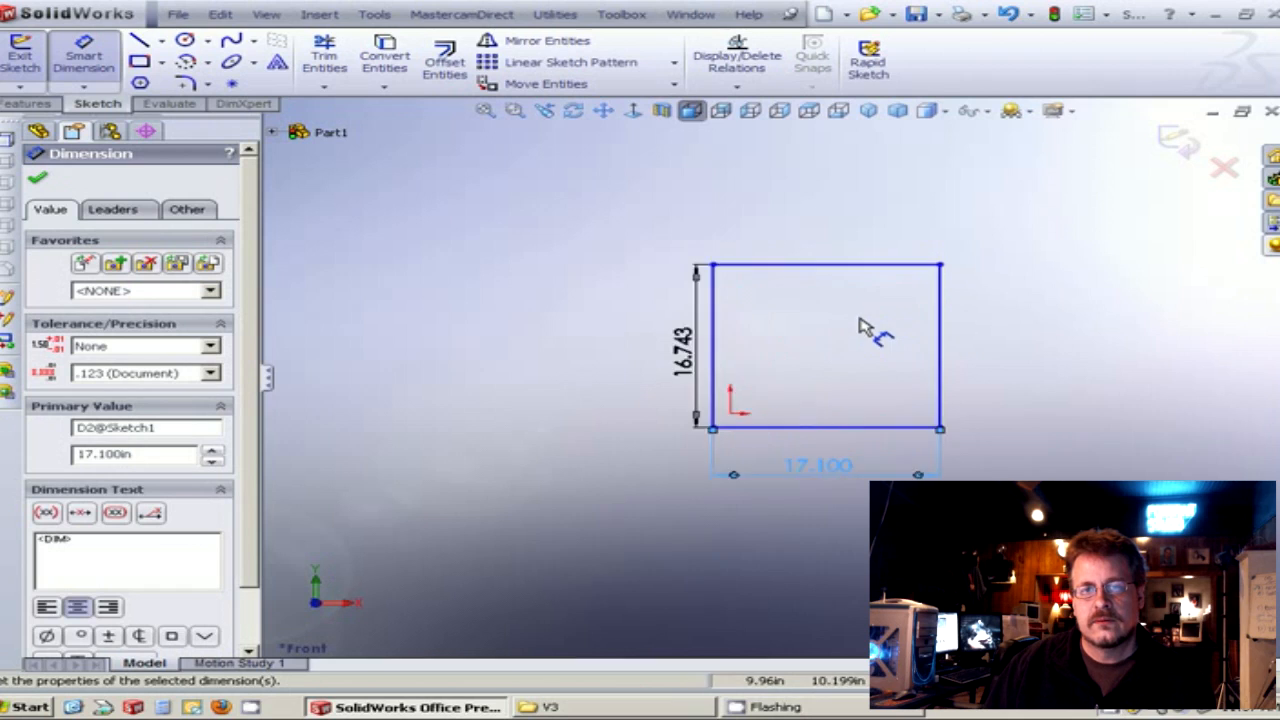
{"action": "scroll", "coordinate": [861, 326], "scroll_direction": "down", "scroll_amount": 1}
{"action": "left_click_drag", "start_coordinate": [770, 520], "coordinate": [810, 484]}
{"action": "mouse_move", "coordinate": [662, 394]}
{"action": "left_mouse_down"}
{"action": "mouse_move", "coordinate": [643, 371]}
{"action": "mouse_move", "coordinate": [620, 372]}
{"action": "left_mouse_up"}
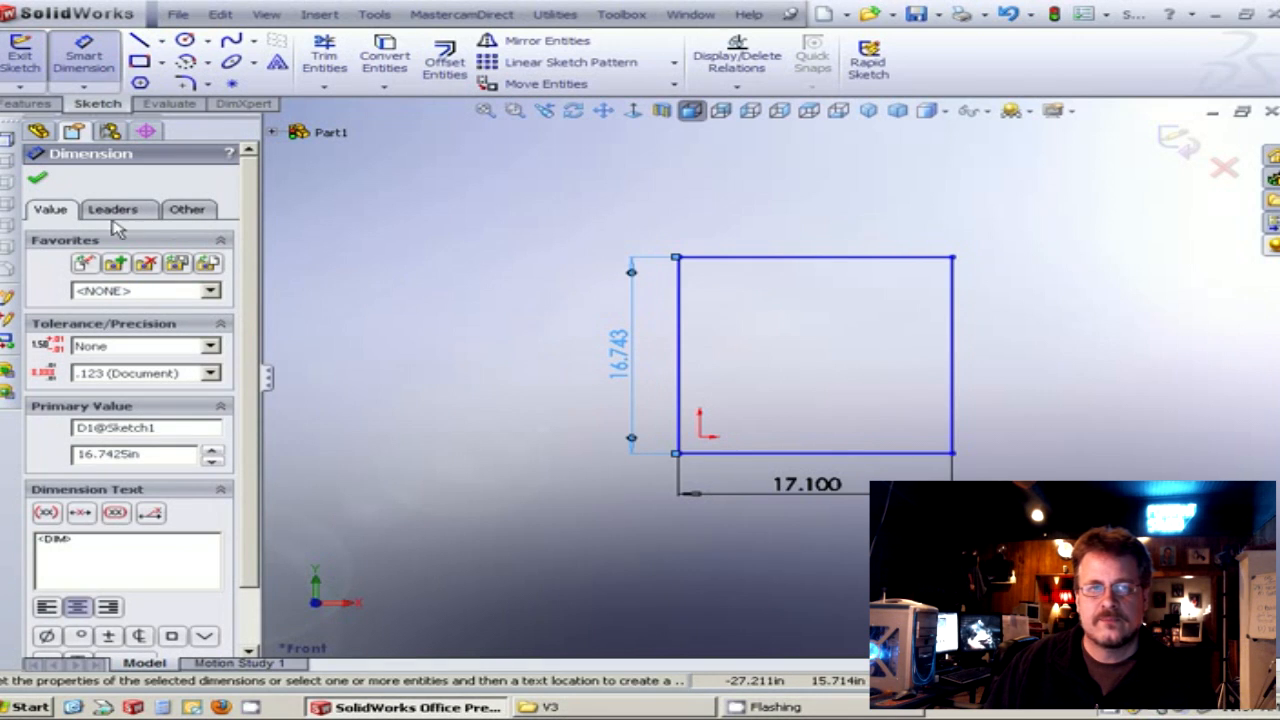
{"action": "left_click", "coordinate": [40, 181]}
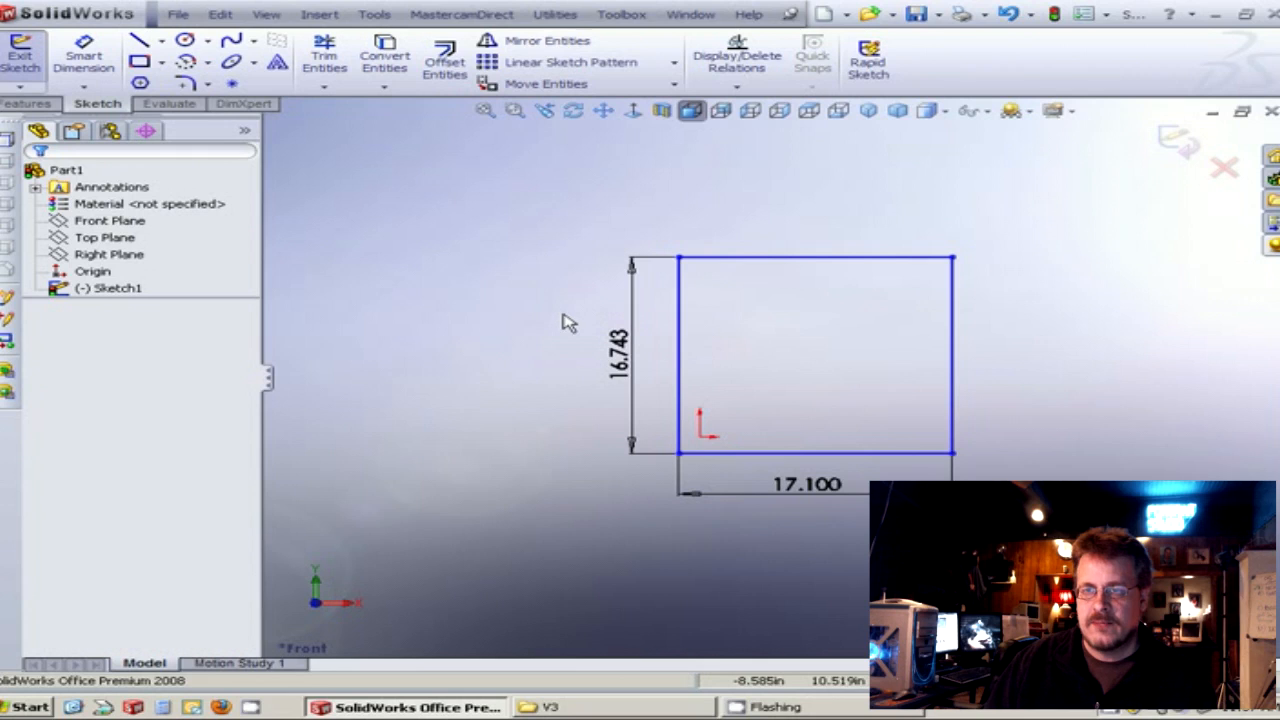
{"action": "left_click", "coordinate": [1178, 143]}
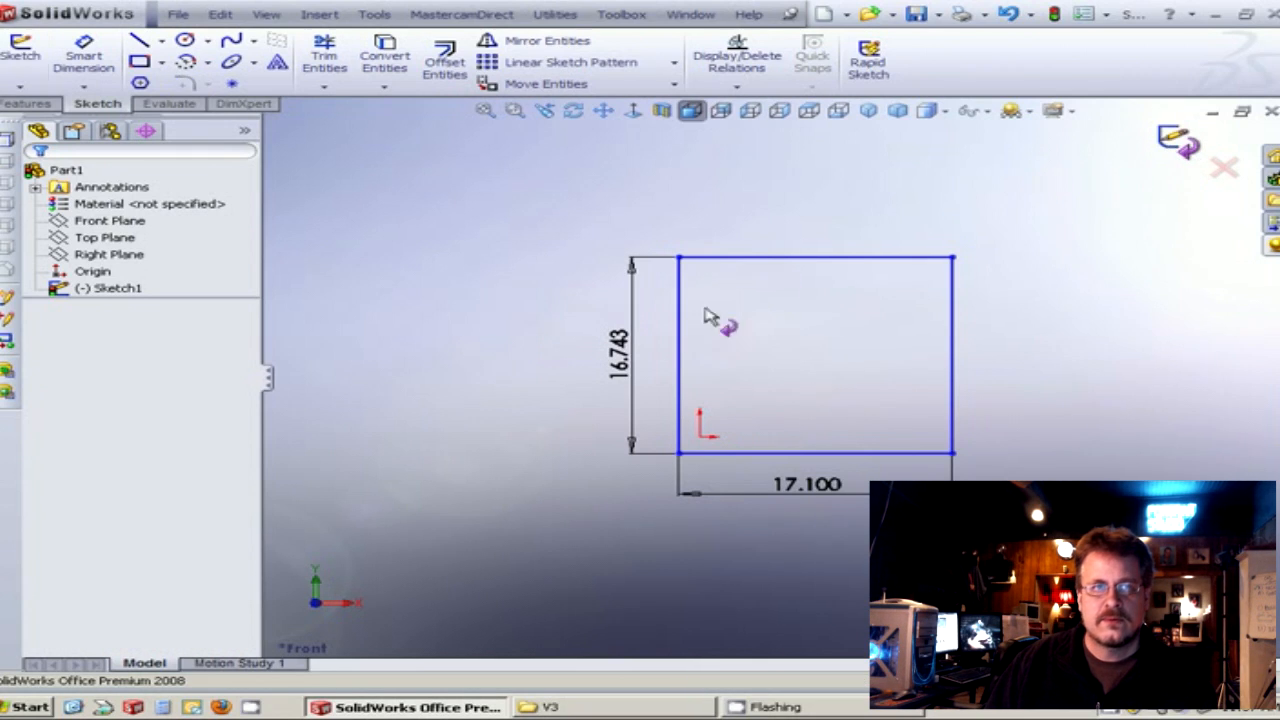
Extrude the rectangle sketch as a blind boss 0.5 in thick in the reversed direction.
{"action": "left_click", "coordinate": [66, 170]}
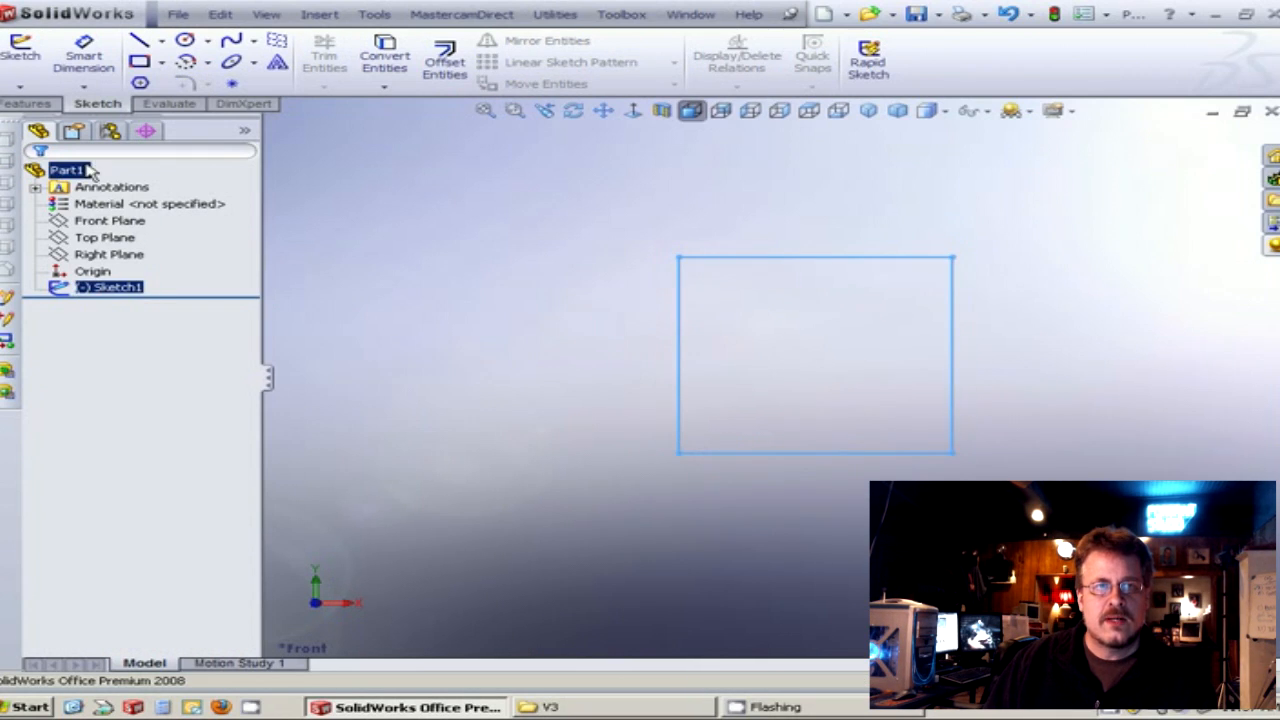
{"action": "left_click", "coordinate": [27, 104]}
{"action": "left_click", "coordinate": [30, 58]}
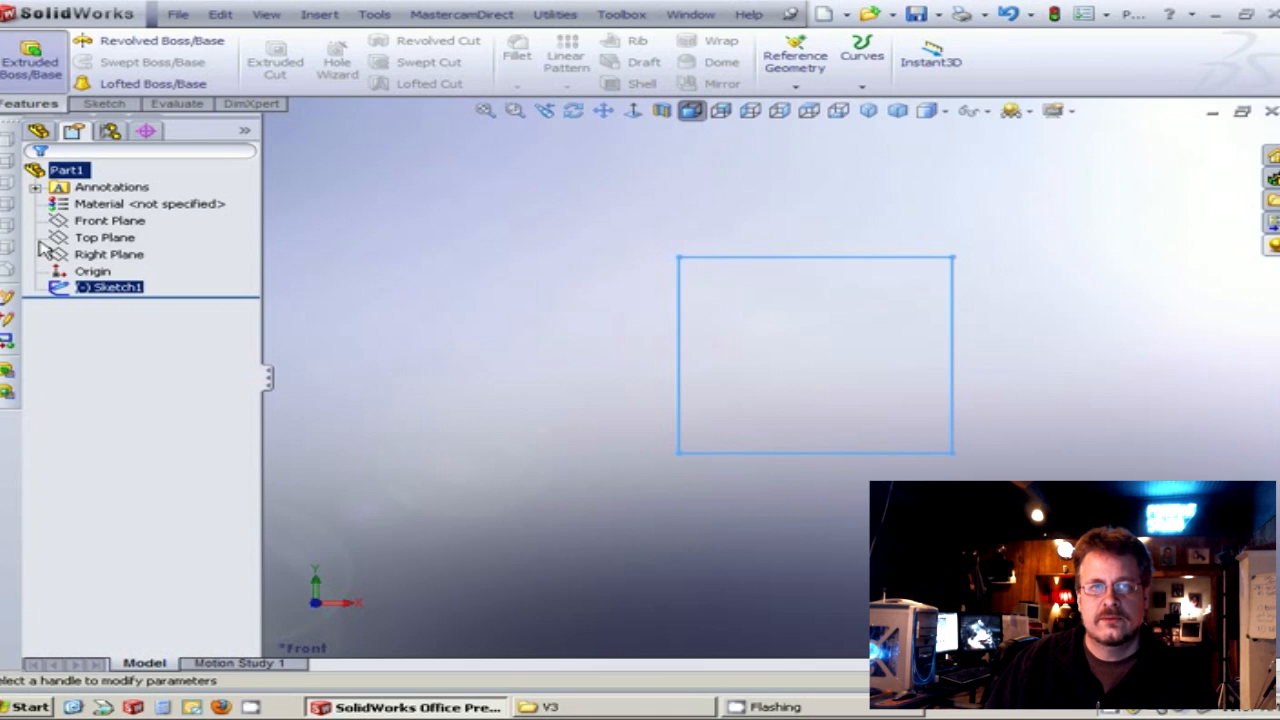
{"action": "left_click", "coordinate": [47, 287]}
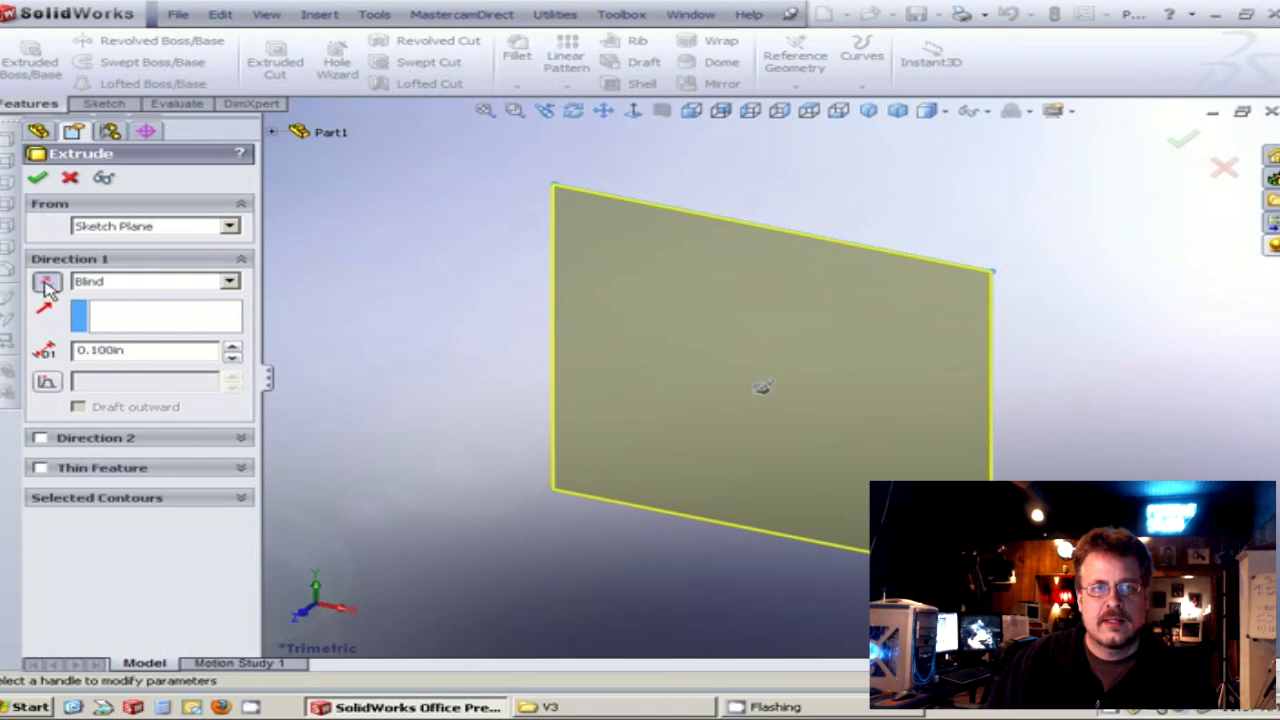
{"action": "middle_click_drag", "start_coordinate": [517, 375], "coordinate": [556, 284]}
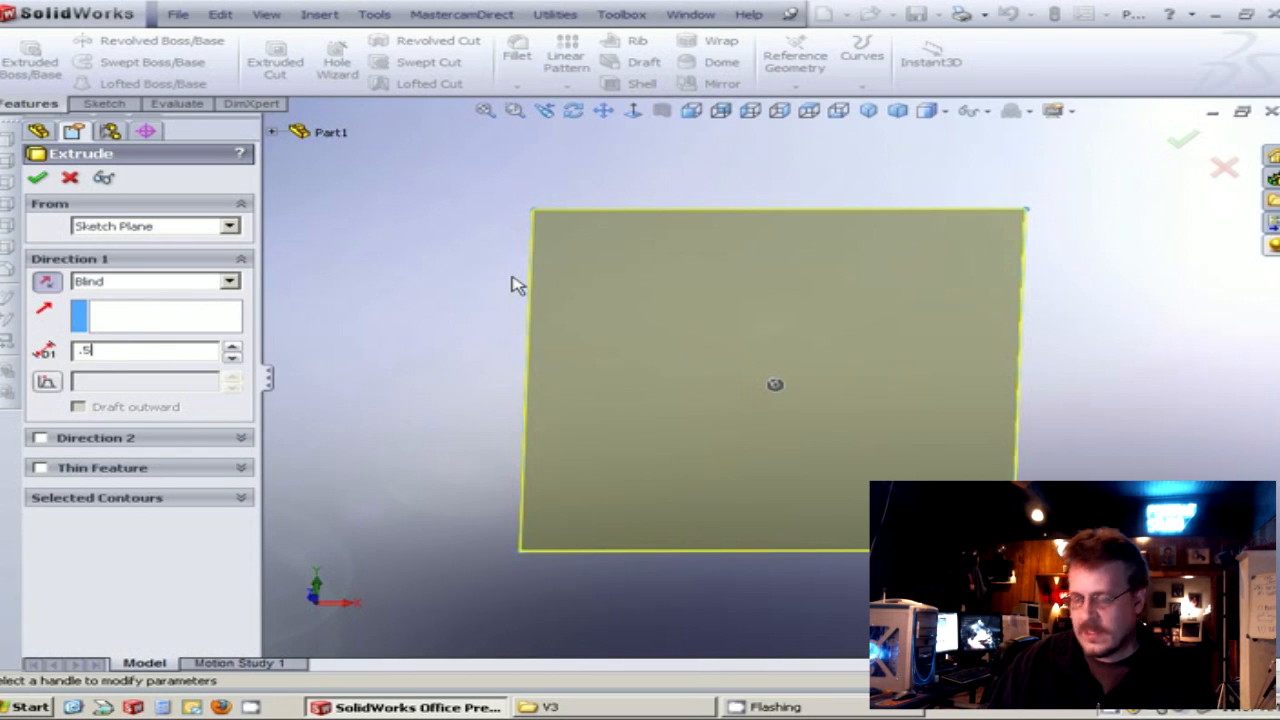
{"action": "left_click", "coordinate": [37, 180]}
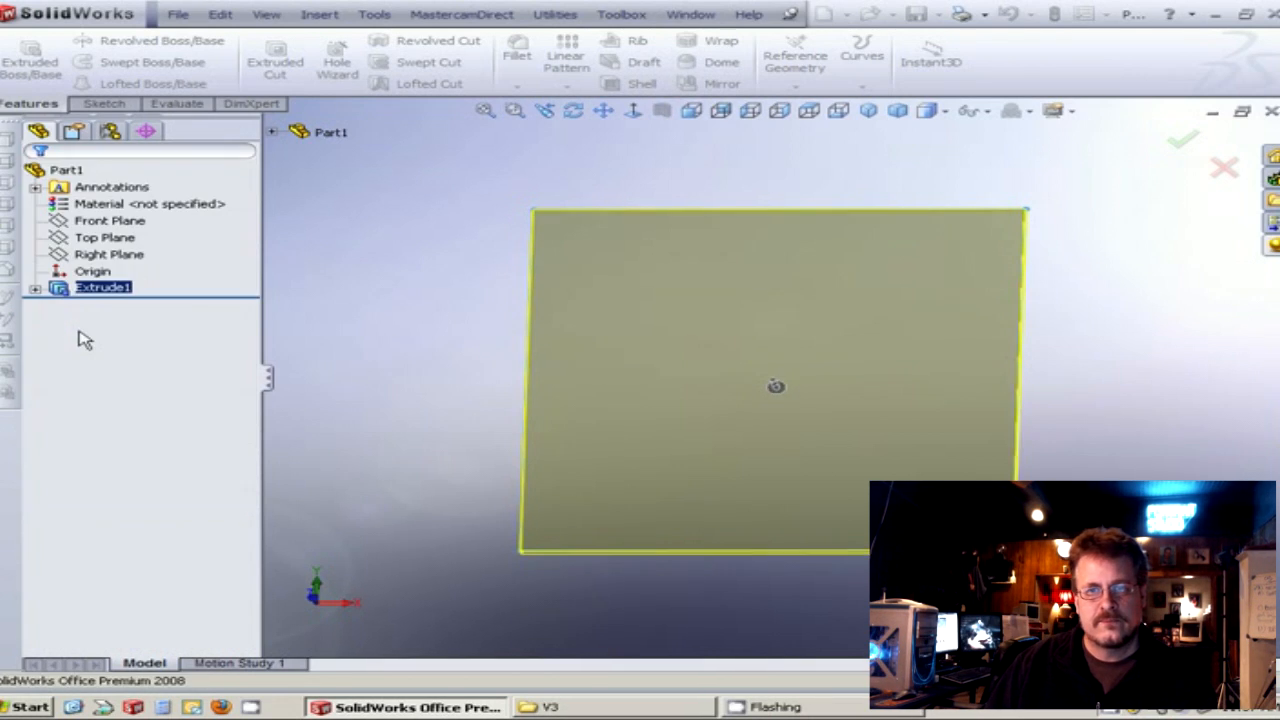
Save the new panel part in the V3 folder under the file name Back.
{"action": "middle_click_drag", "start_coordinate": [437, 411], "coordinate": [425, 310]}
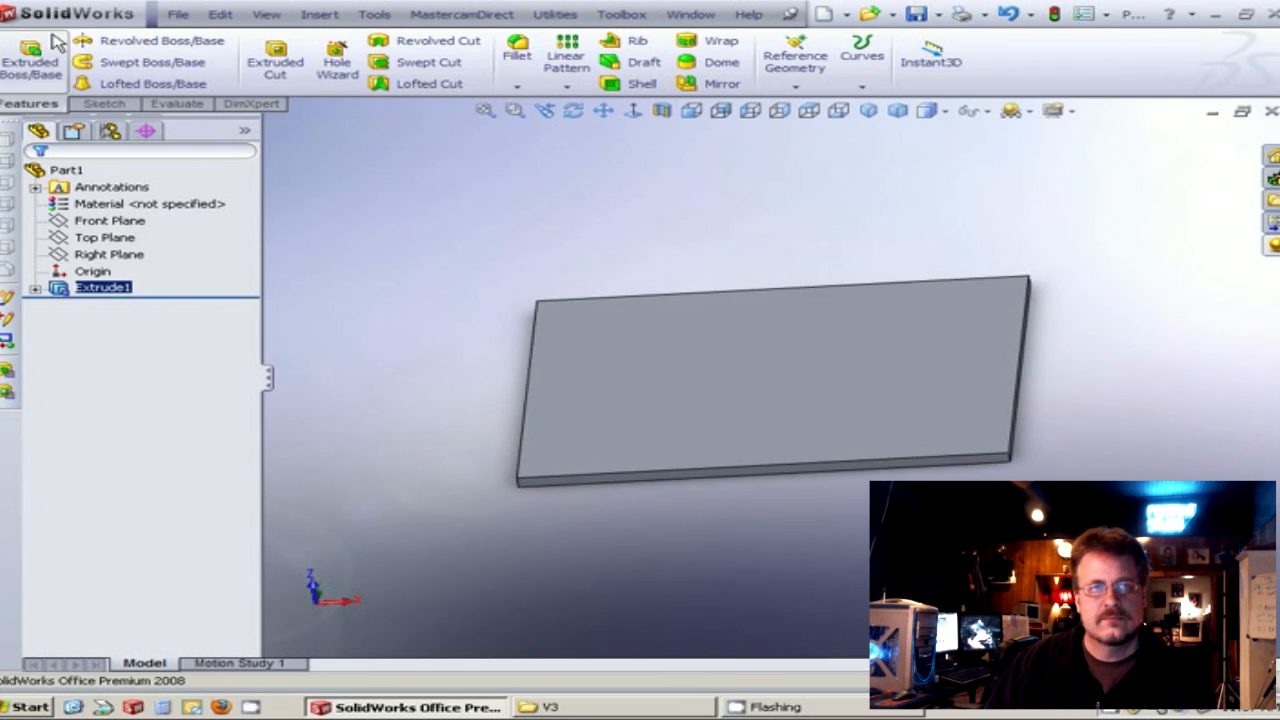
{"action": "left_click", "coordinate": [178, 14]}
{"action": "left_click", "coordinate": [272, 171]}
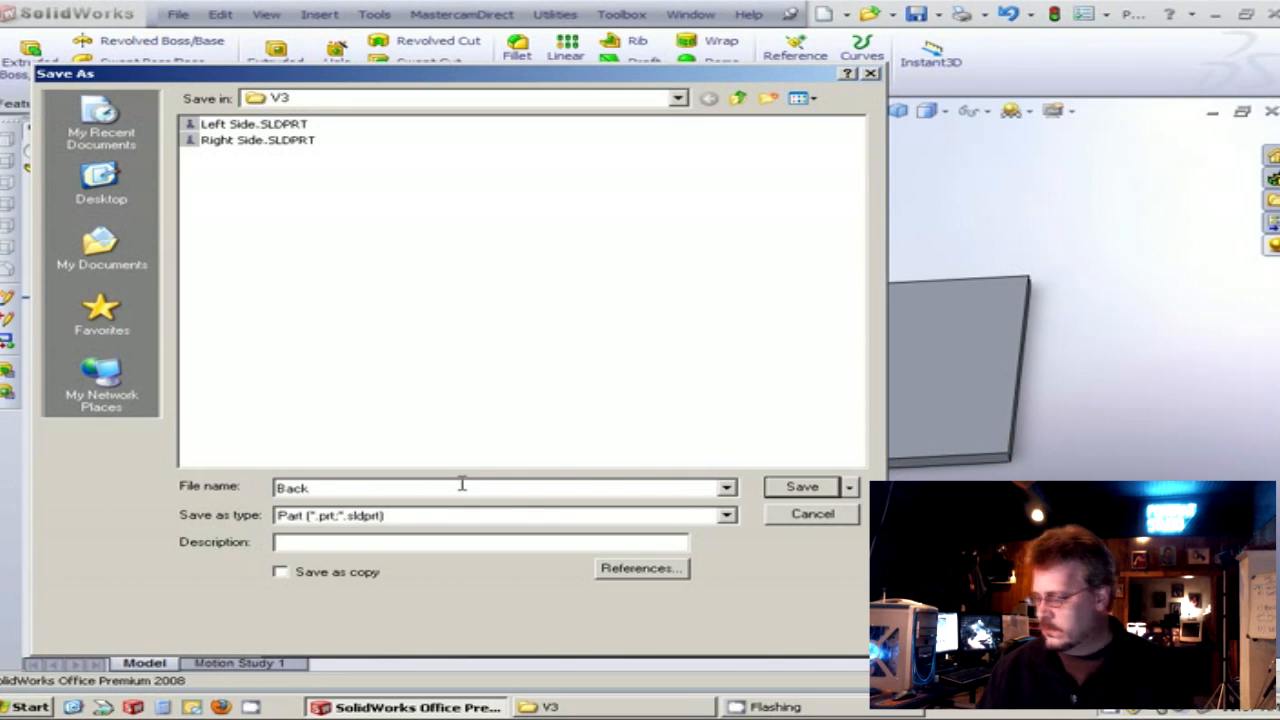
{"action": "left_click", "coordinate": [812, 490]}
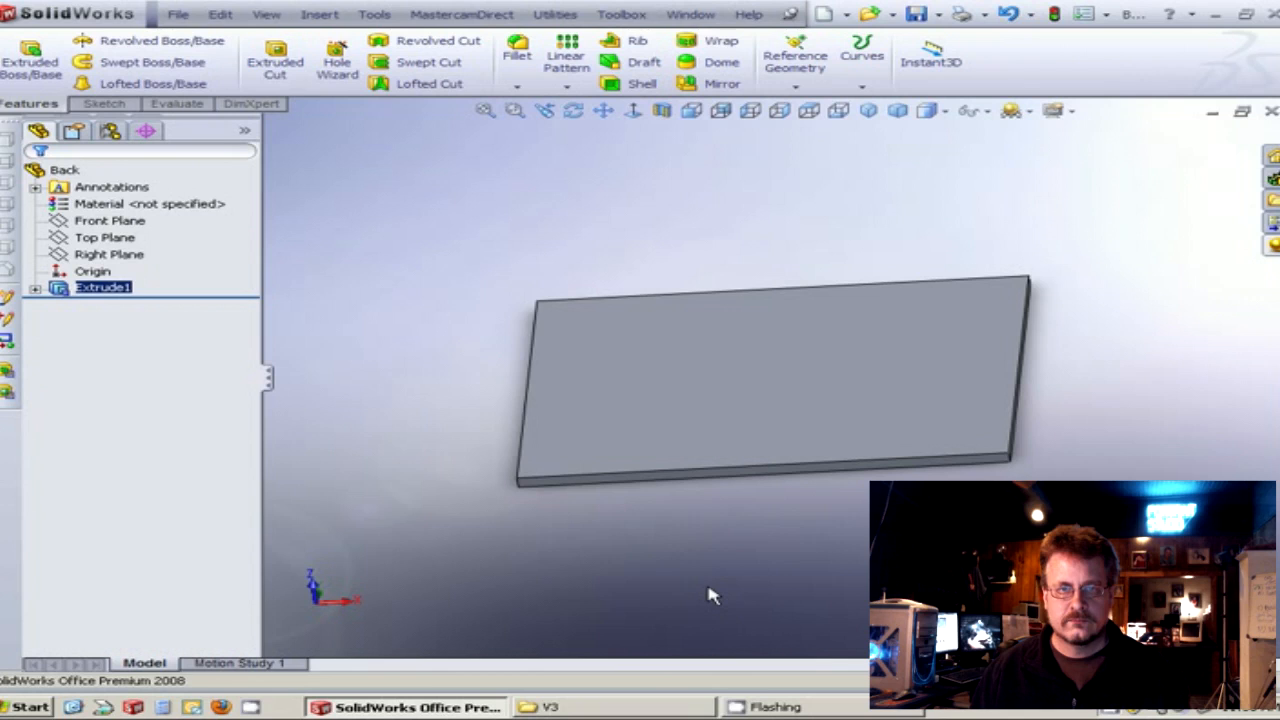
Close the Back part and the Left Side part, saving the Left Side changes, to return to the assembly.
{"action": "left_click", "coordinate": [177, 14]}
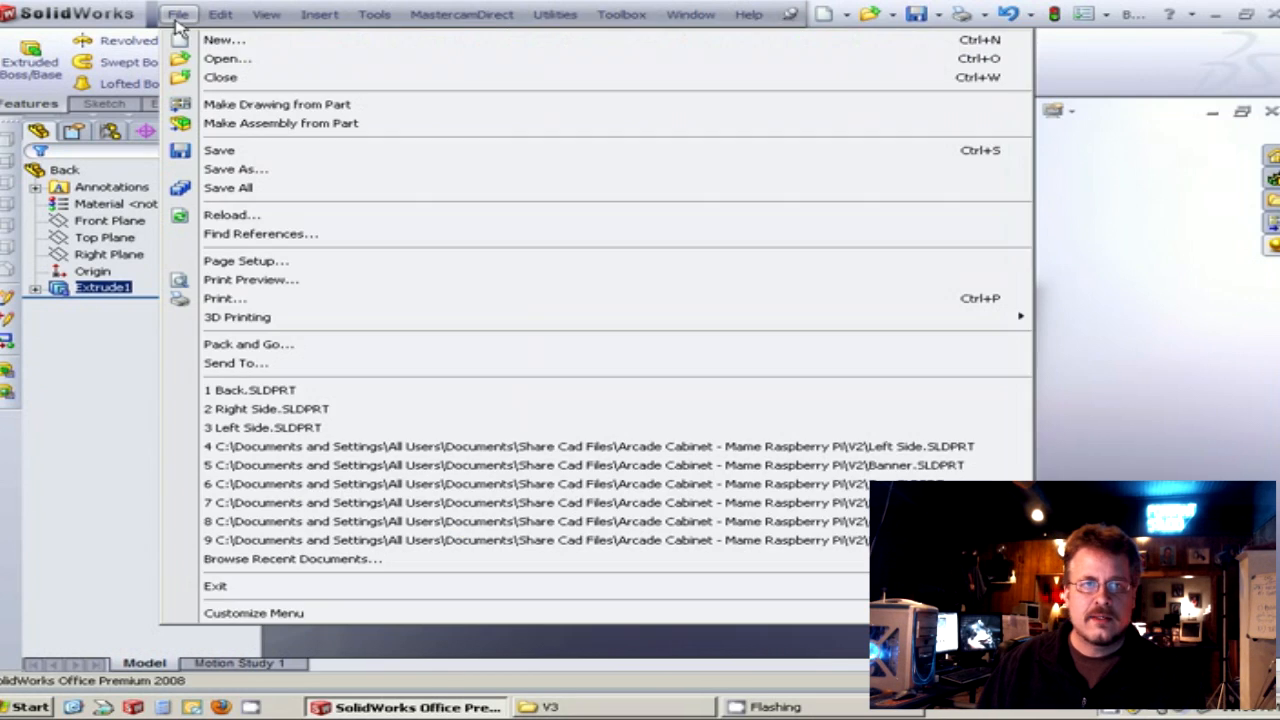
{"action": "left_click", "coordinate": [248, 81]}
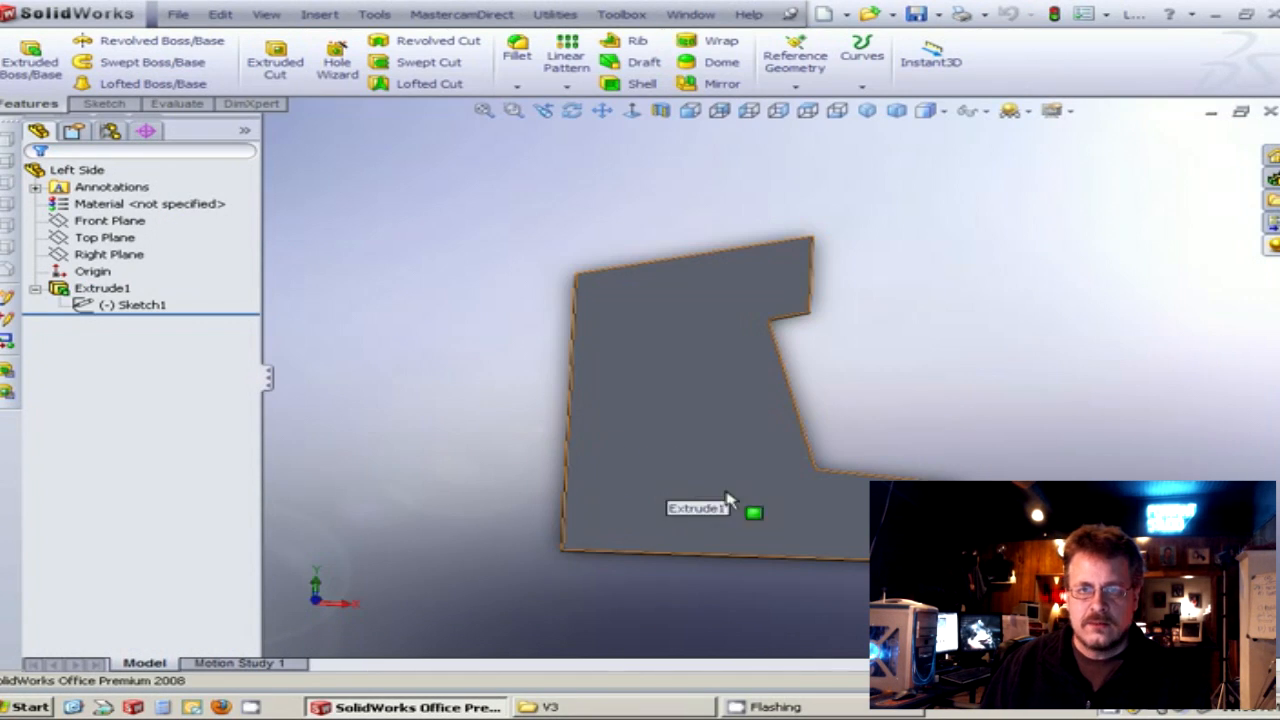
{"action": "key", "text": "ctrl+4"}
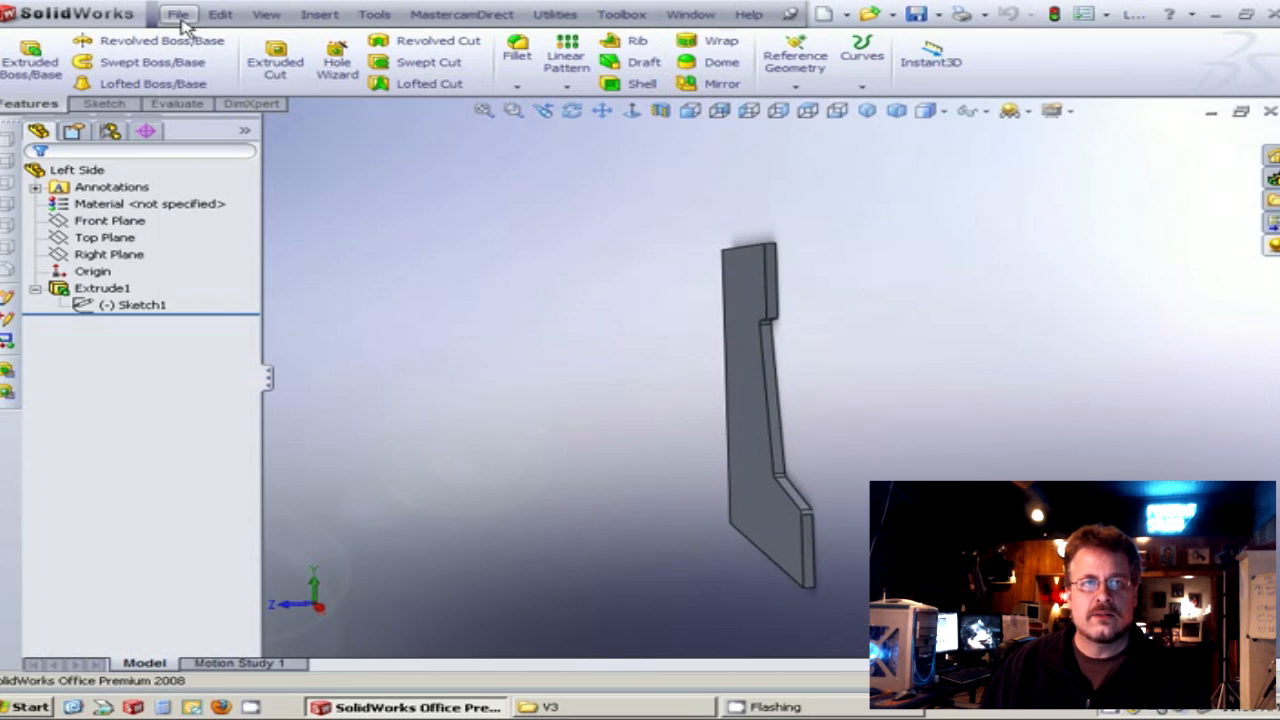
{"action": "left_click", "coordinate": [180, 15]}
{"action": "left_click", "coordinate": [222, 80]}
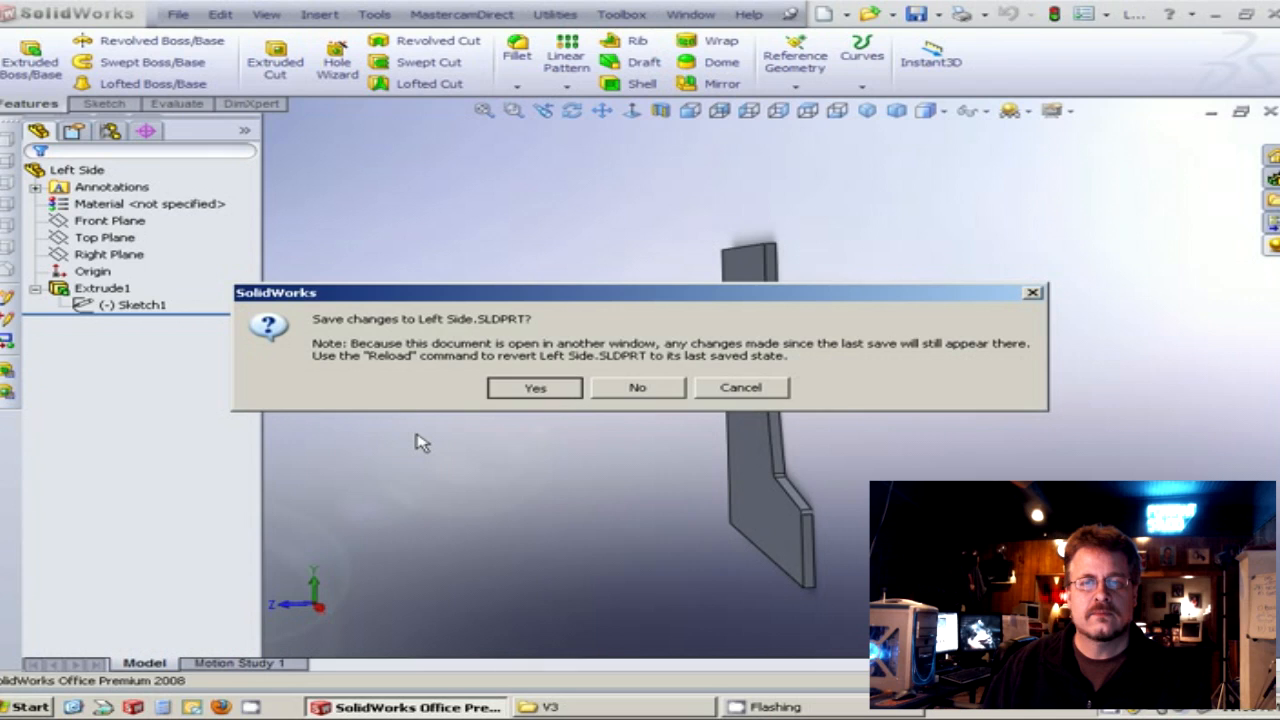
{"action": "key", "text": "Return"}
Insert the Back.SLDPRT part into the assembly, placing it in open space next to the left side panel.
{"action": "middle_click_drag", "start_coordinate": [651, 457], "coordinate": [718, 440]}
{"action": "left_click_drag", "start_coordinate": [718, 440], "coordinate": [560, 429]}
{"action": "left_click", "coordinate": [150, 170]}
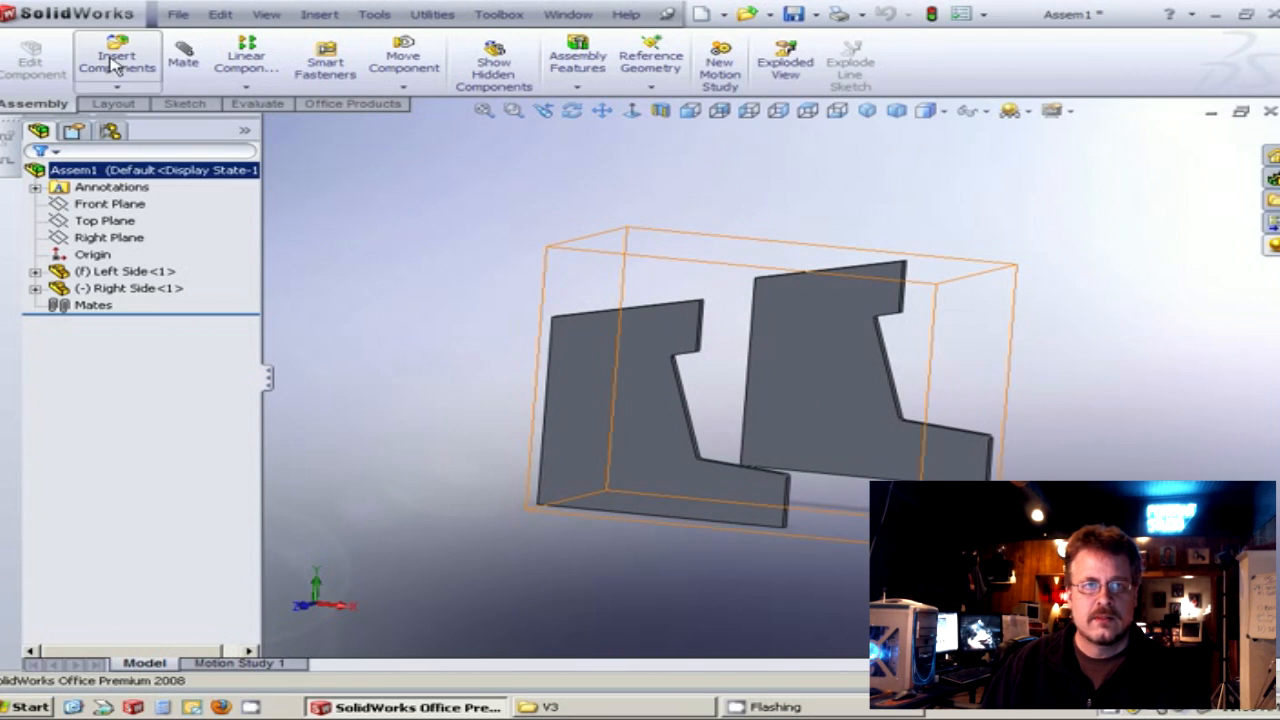
{"action": "left_click", "coordinate": [117, 58]}
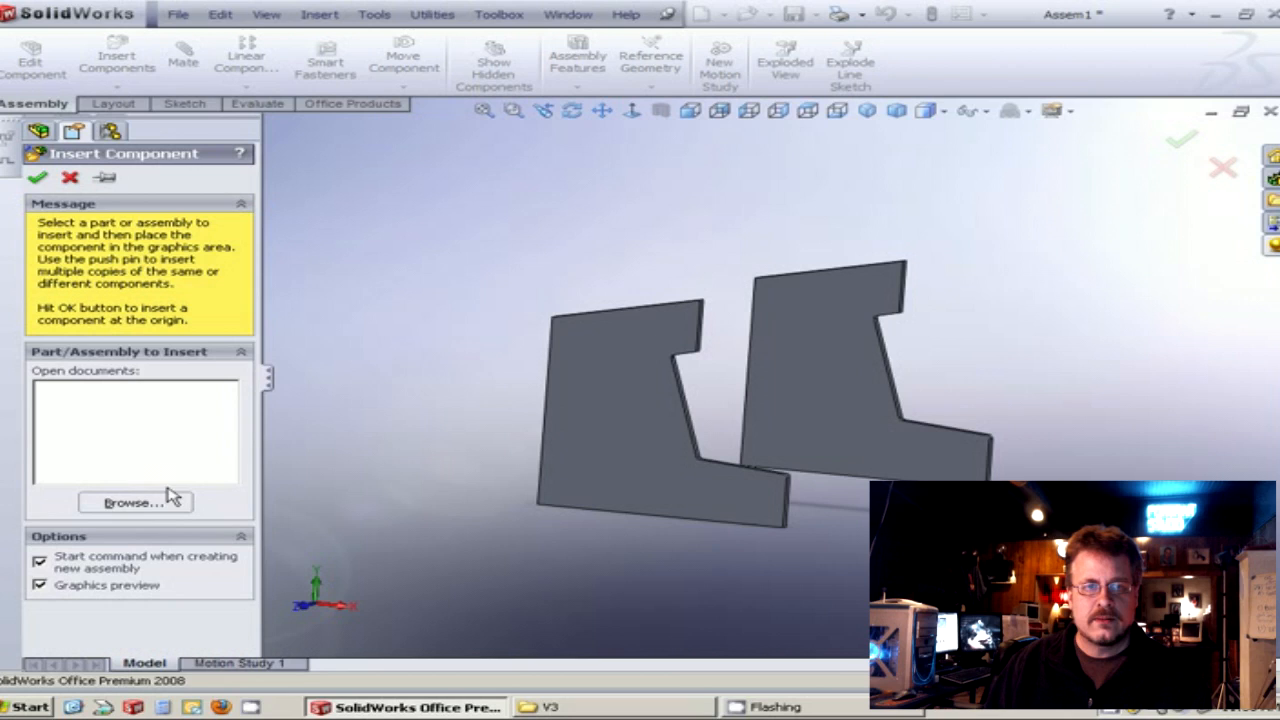
{"action": "left_click", "coordinate": [133, 503]}
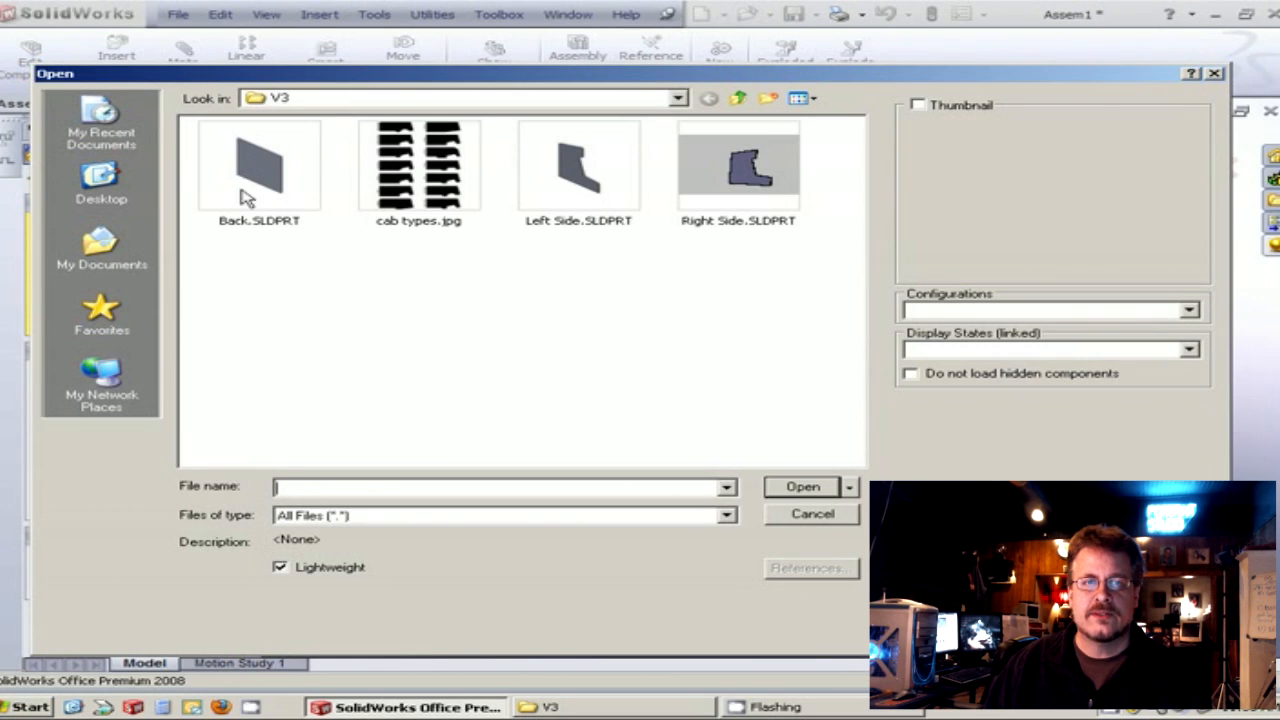
{"action": "left_click", "coordinate": [246, 198]}
{"action": "left_click", "coordinate": [811, 489]}
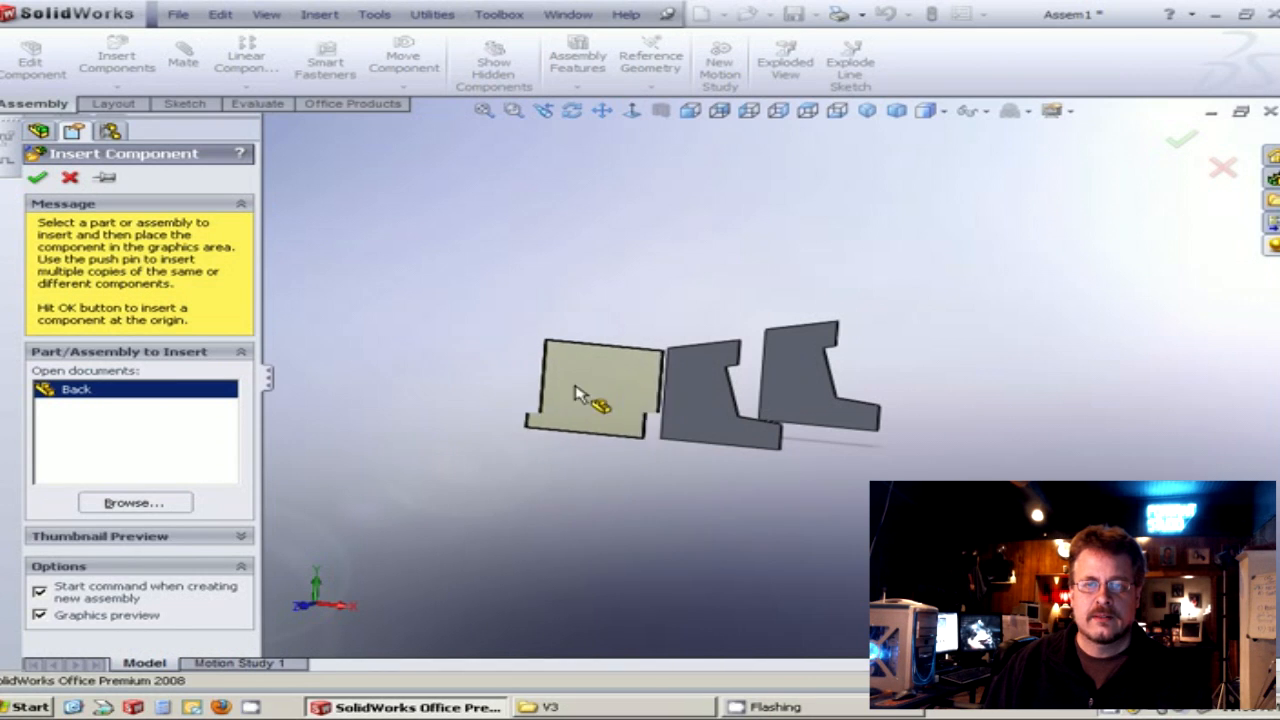
{"action": "left_click", "coordinate": [571, 377]}
{"action": "middle_click_drag", "start_coordinate": [643, 466], "coordinate": [931, 478]}
{"action": "scroll", "coordinate": [931, 478], "scroll_direction": "down", "scroll_amount": 1}
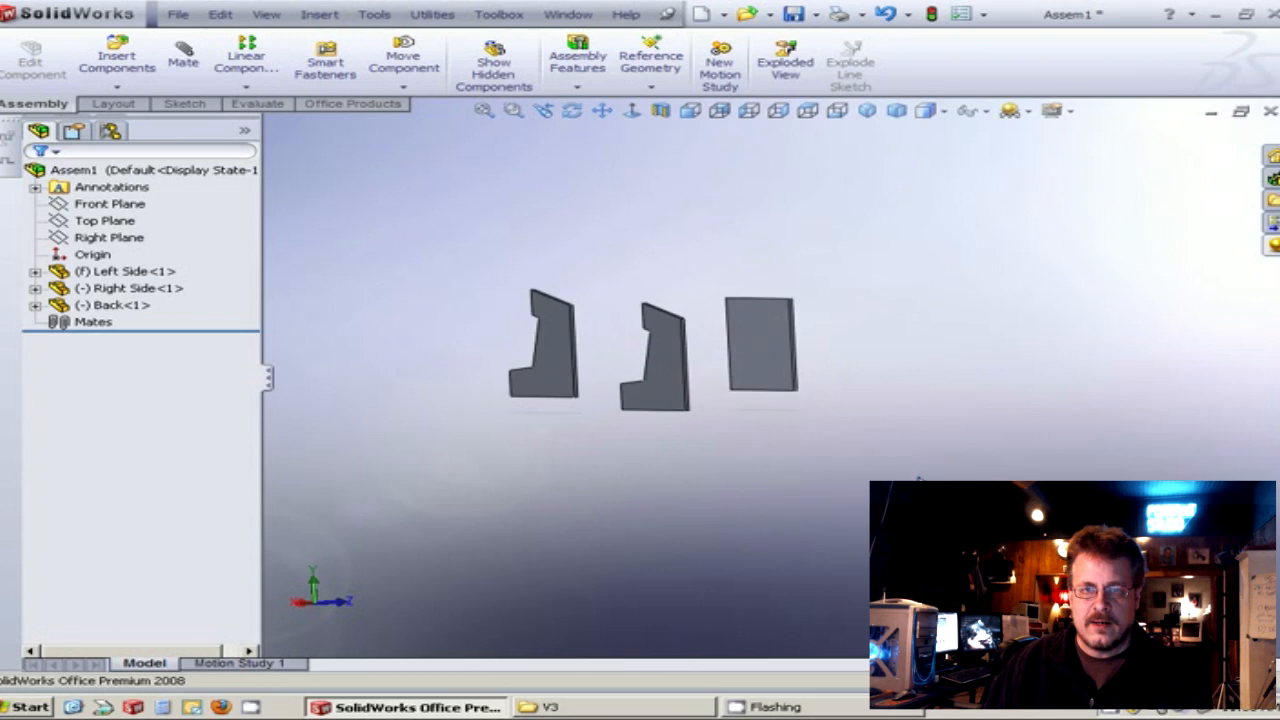
{"action": "scroll", "coordinate": [783, 376], "scroll_direction": "down", "scroll_amount": 2}
{"action": "scroll", "coordinate": [783, 376], "scroll_direction": "down", "scroll_amount": 1}
{"action": "scroll", "coordinate": [531, 400], "scroll_direction": "up", "scroll_amount": 3}
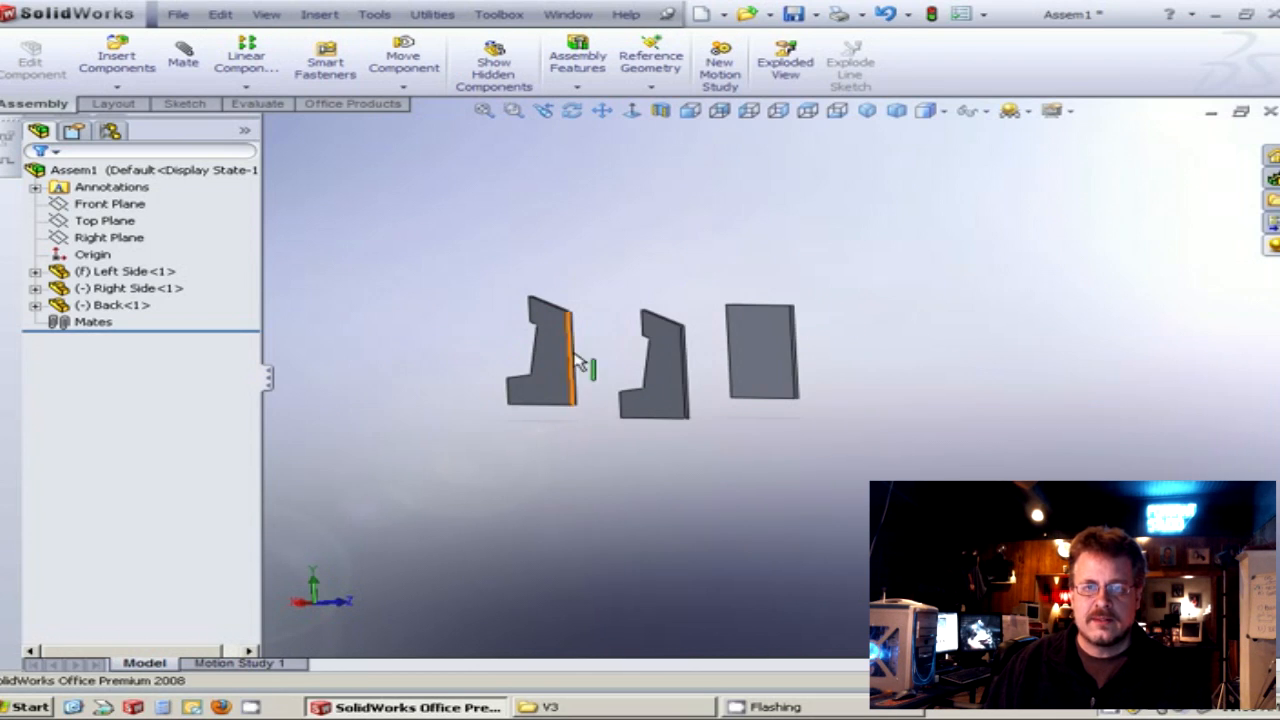
{"action": "scroll", "coordinate": [578, 362], "scroll_direction": "down", "scroll_amount": 3}
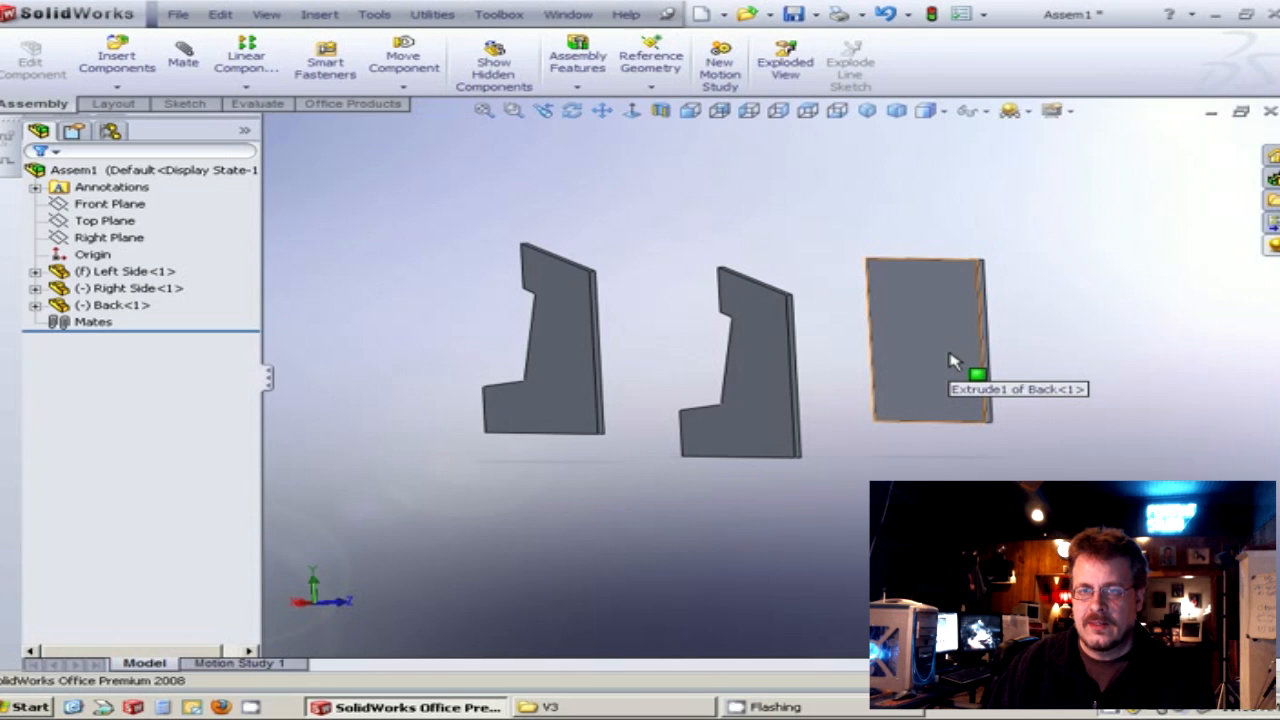
Add a coincident mate between the Right Side panel's rear edge face and the large face of the Back panel.
{"action": "scroll", "coordinate": [660, 382], "scroll_direction": "down", "scroll_amount": 3}
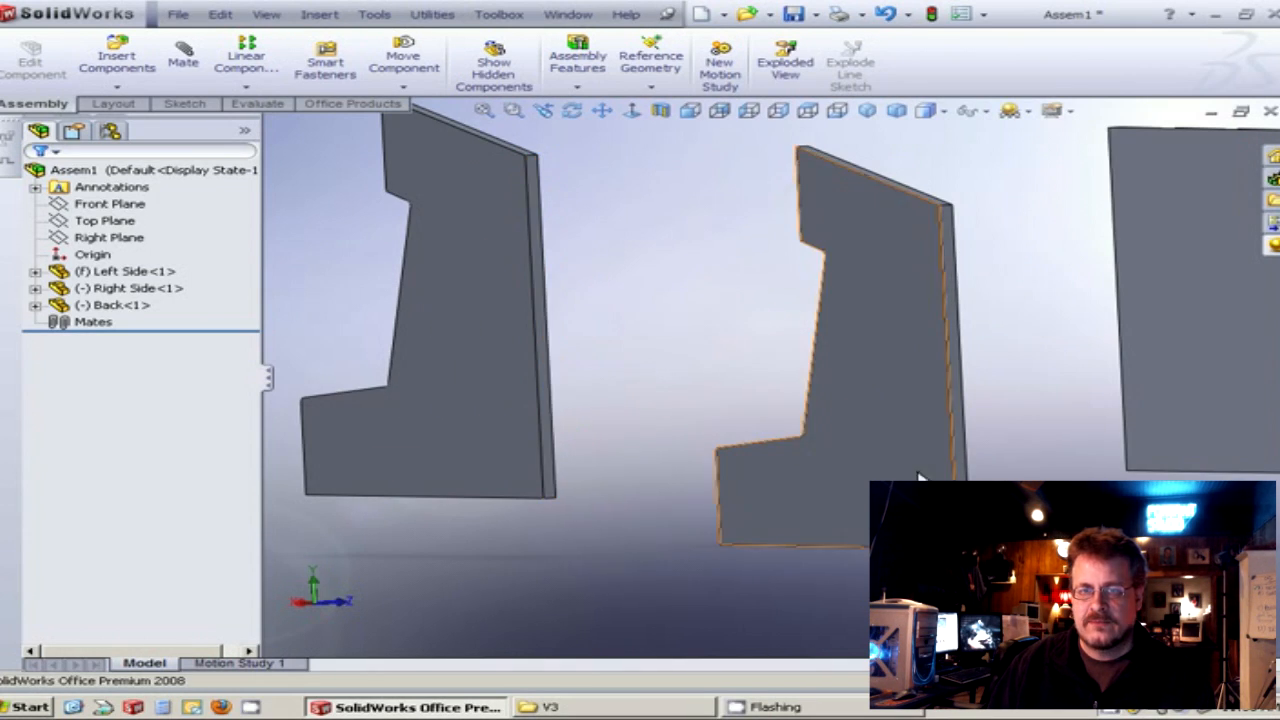
{"action": "scroll", "coordinate": [957, 478], "scroll_direction": "up", "scroll_amount": 3}
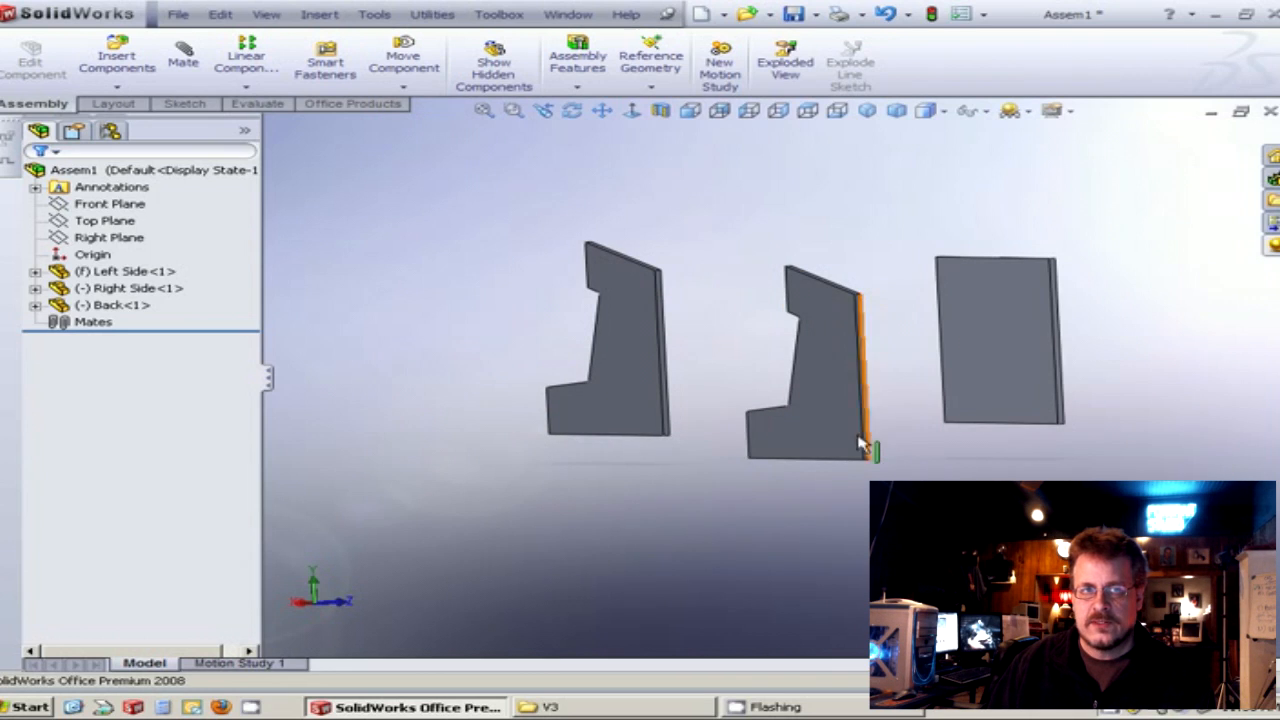
{"action": "scroll", "coordinate": [797, 428], "scroll_direction": "down", "scroll_amount": 1}
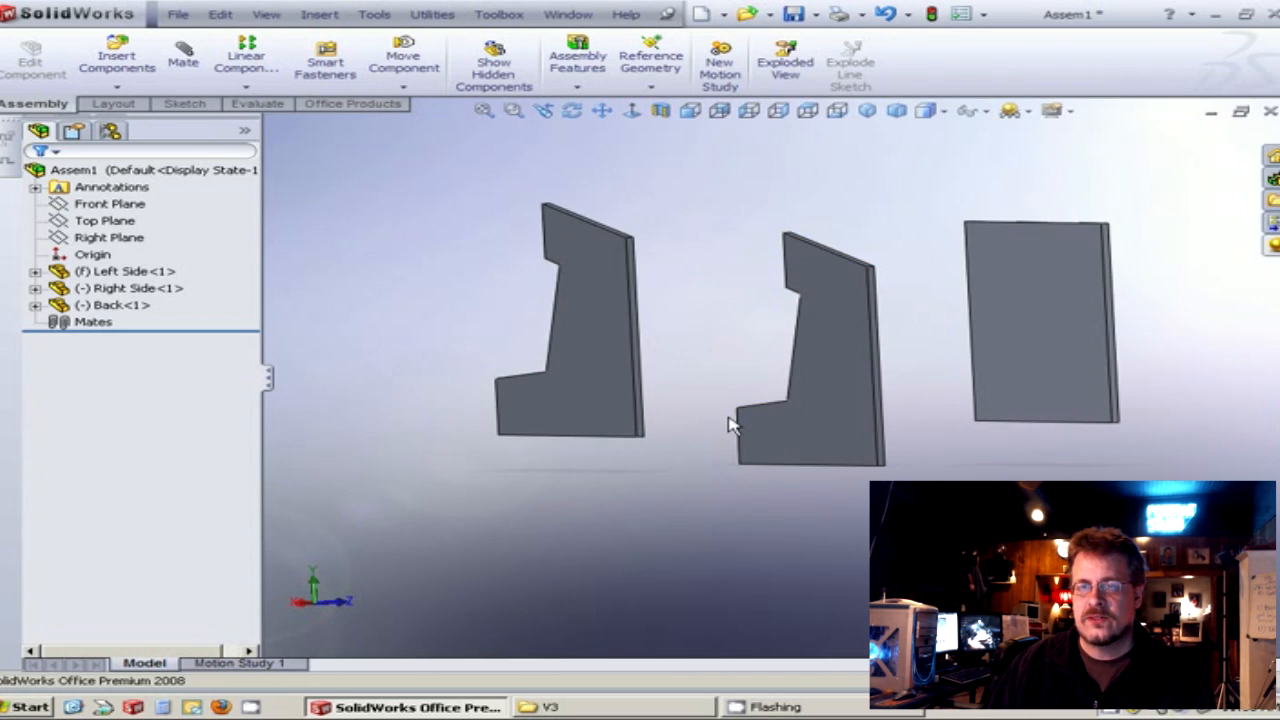
{"action": "scroll", "coordinate": [641, 397], "scroll_direction": "down", "scroll_amount": 4}
{"action": "middle_click_drag", "start_coordinate": [774, 437], "coordinate": [688, 484]}
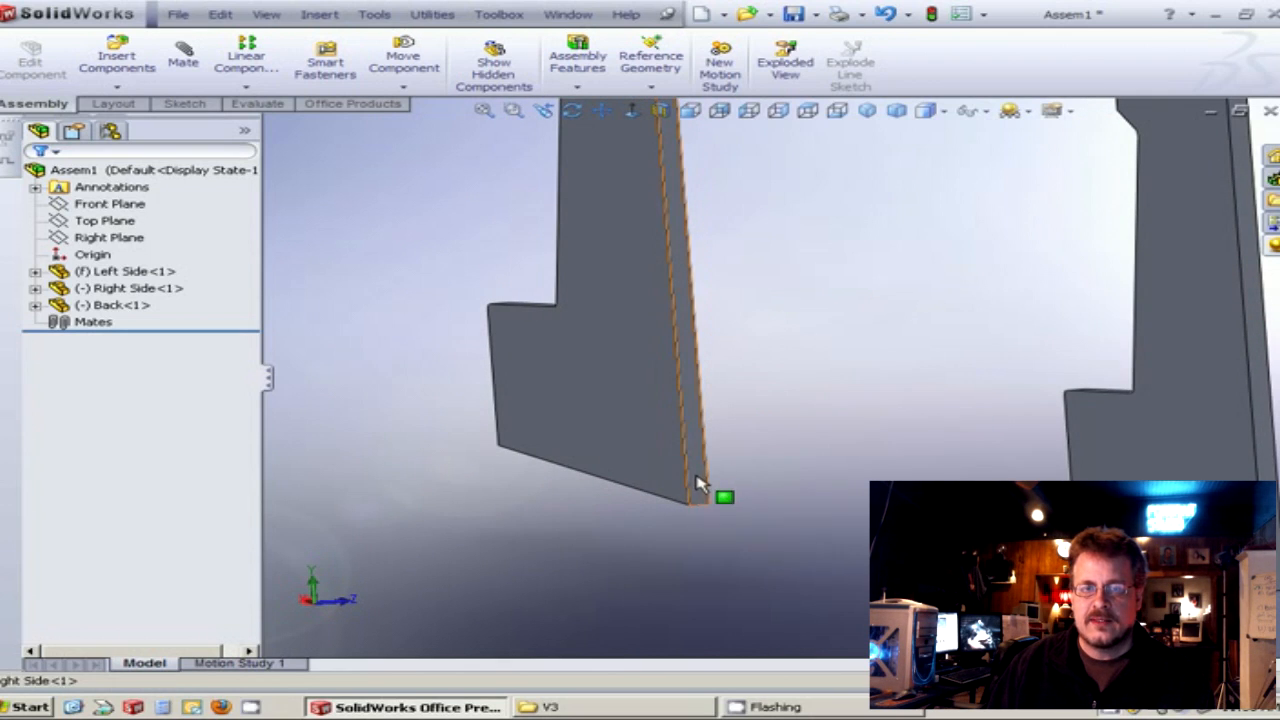
{"action": "left_click", "coordinate": [697, 486]}
{"action": "middle_click_drag", "start_coordinate": [837, 486], "coordinate": [830, 470]}
{"action": "scroll", "coordinate": [830, 470], "scroll_direction": "up", "scroll_amount": 3}
{"action": "scroll", "coordinate": [849, 283], "scroll_direction": "down", "scroll_amount": 2}
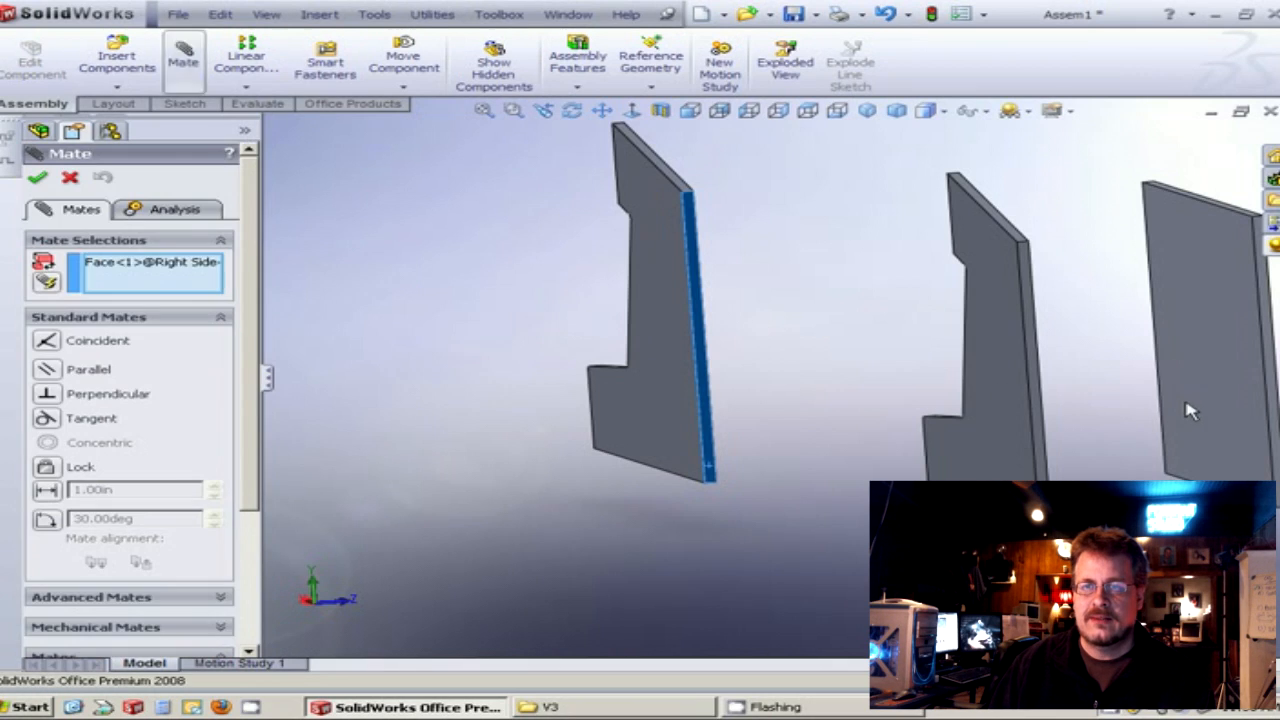
{"action": "left_click", "coordinate": [1237, 362]}
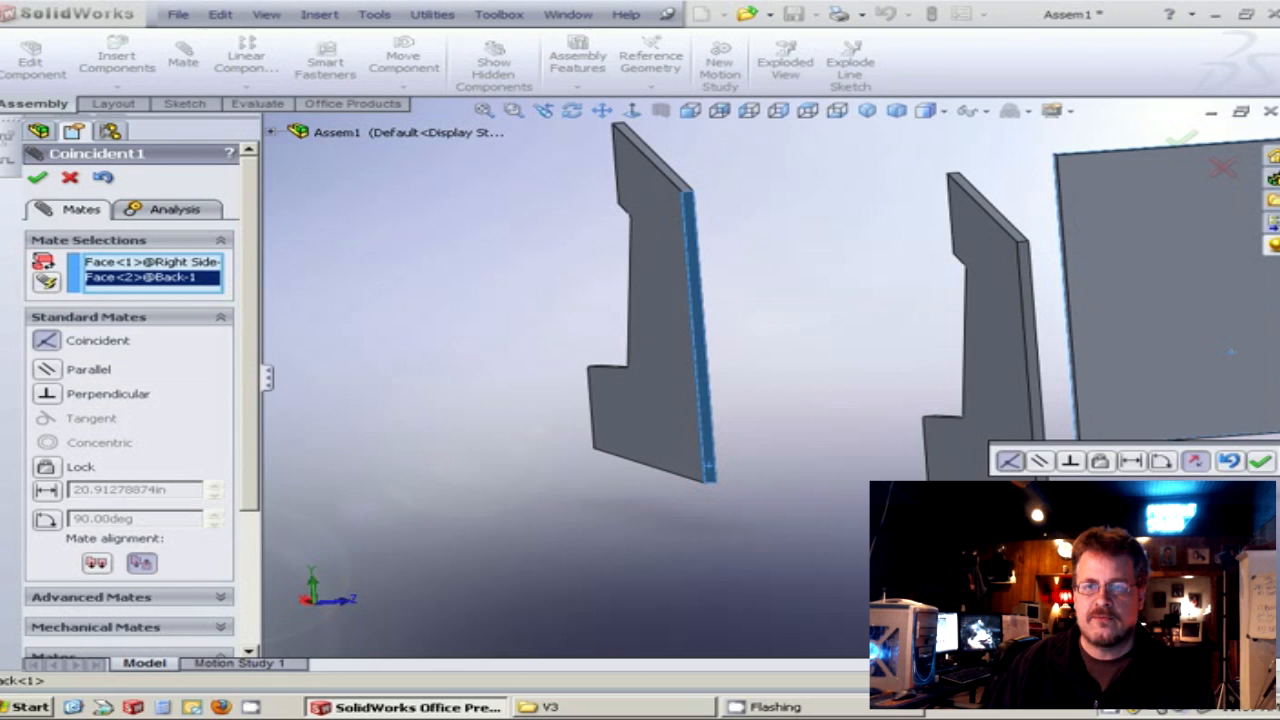
{"action": "left_click_drag", "start_coordinate": [1186, 357], "coordinate": [810, 393]}
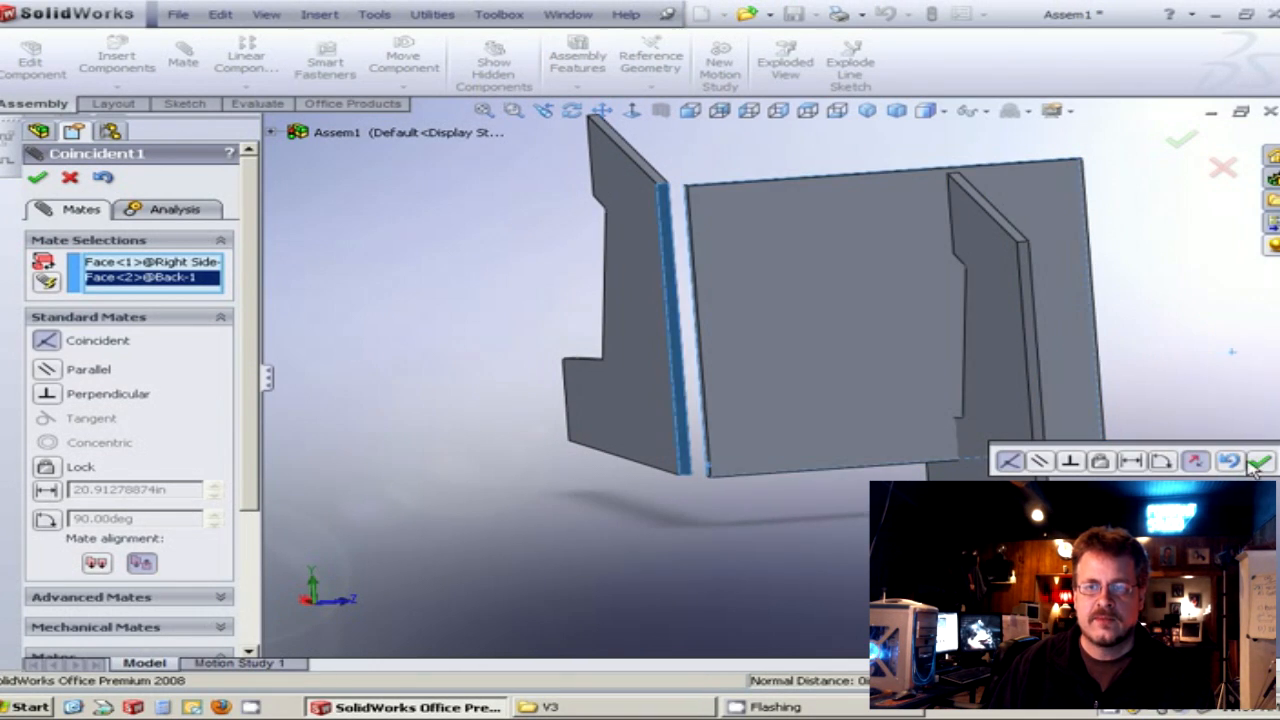
{"action": "left_click", "coordinate": [1261, 462]}
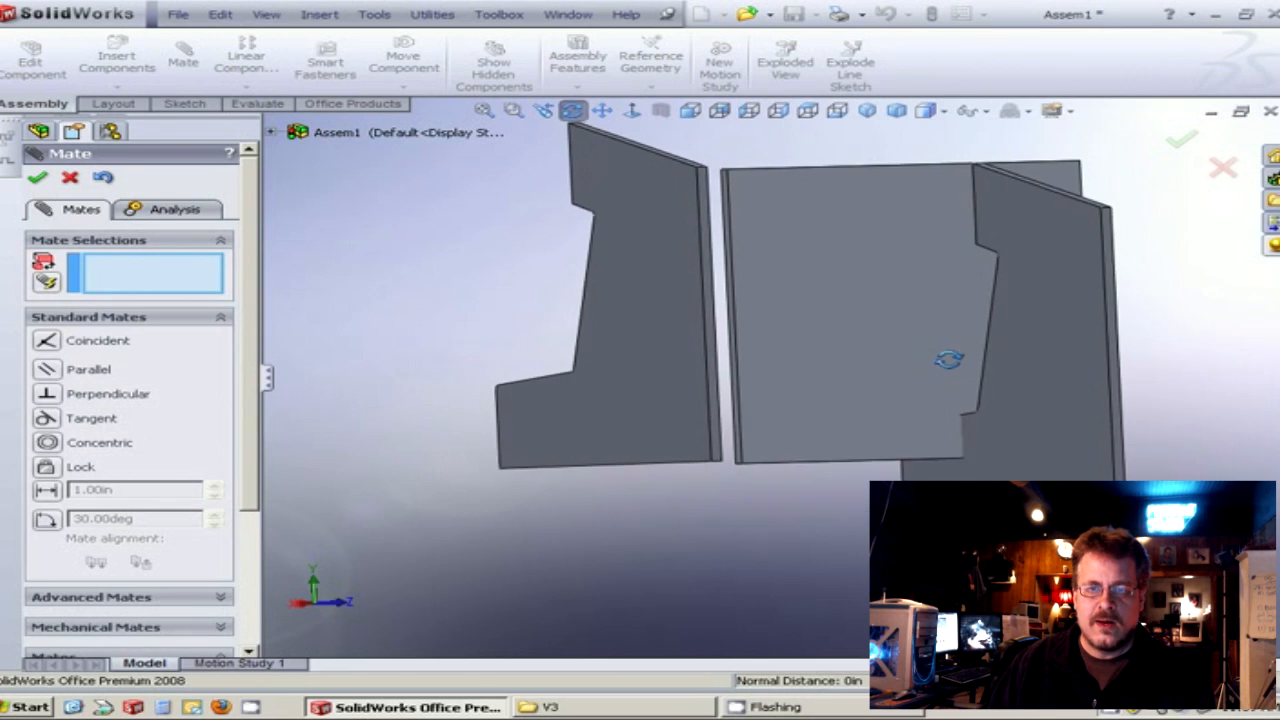
Add a coincident mate between the Back panel's vertical edge and the outer vertical rear edge of the Right Side panel.
{"action": "scroll", "coordinate": [780, 450], "scroll_direction": "down", "scroll_amount": 3}
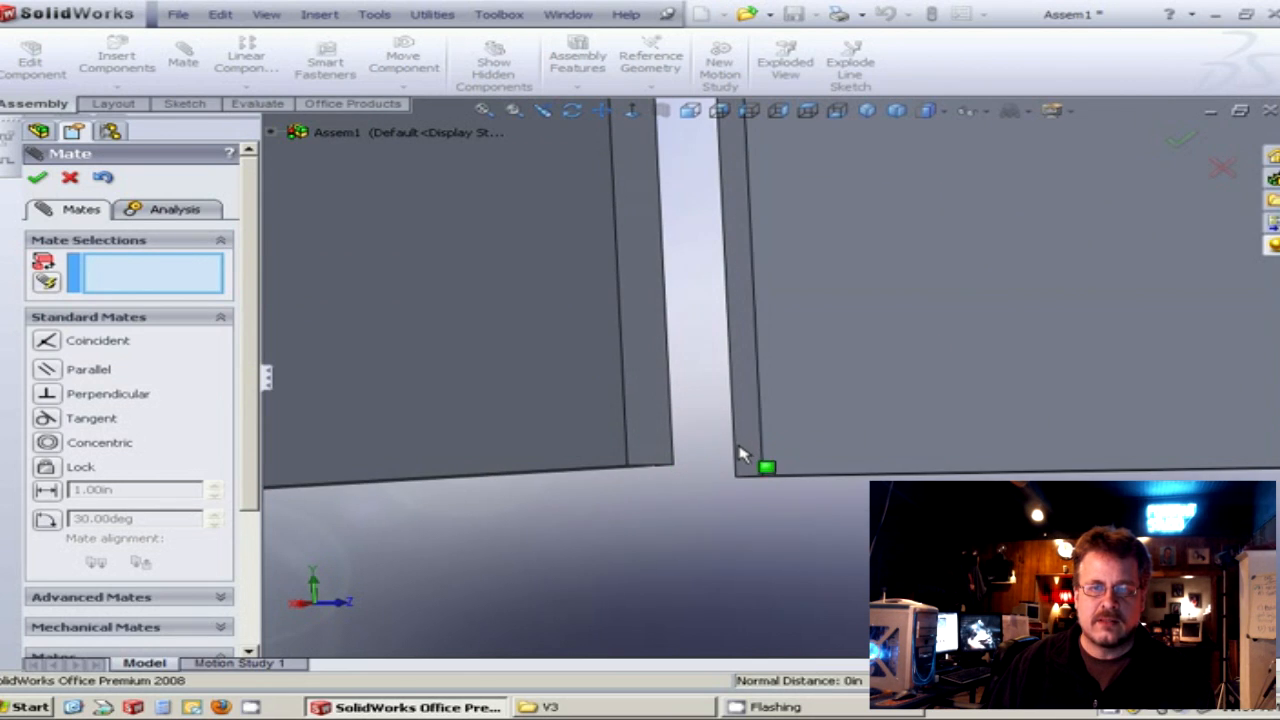
{"action": "left_click", "coordinate": [740, 459]}
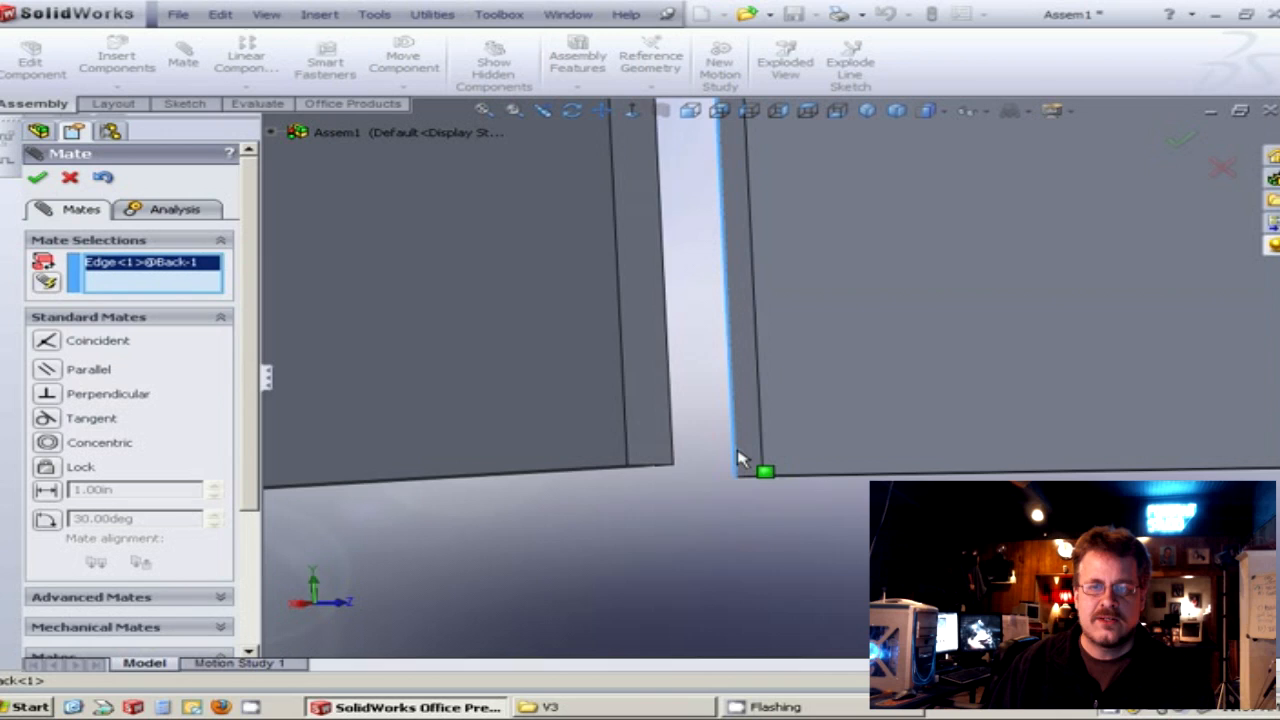
{"action": "left_click", "coordinate": [628, 430]}
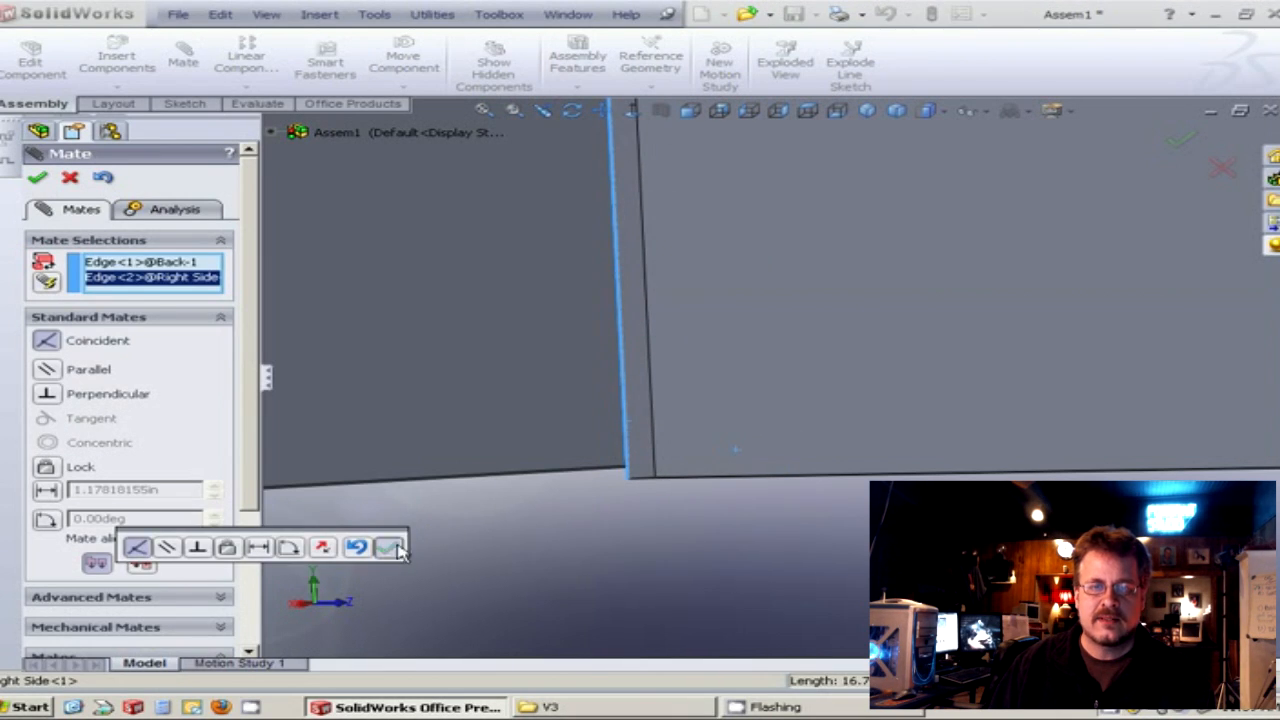
{"action": "left_click", "coordinate": [390, 548]}
Slide the Back panel along the Right Side's rear edge so the two bottom edges are offset at the lower corner.
{"action": "scroll", "coordinate": [571, 480], "scroll_direction": "up", "scroll_amount": 6}
{"action": "left_click_drag", "start_coordinate": [845, 400], "coordinate": [766, 410]}
{"action": "middle_click_drag", "start_coordinate": [712, 505], "coordinate": [709, 389]}
{"action": "scroll", "coordinate": [648, 393], "scroll_direction": "down", "scroll_amount": 4}
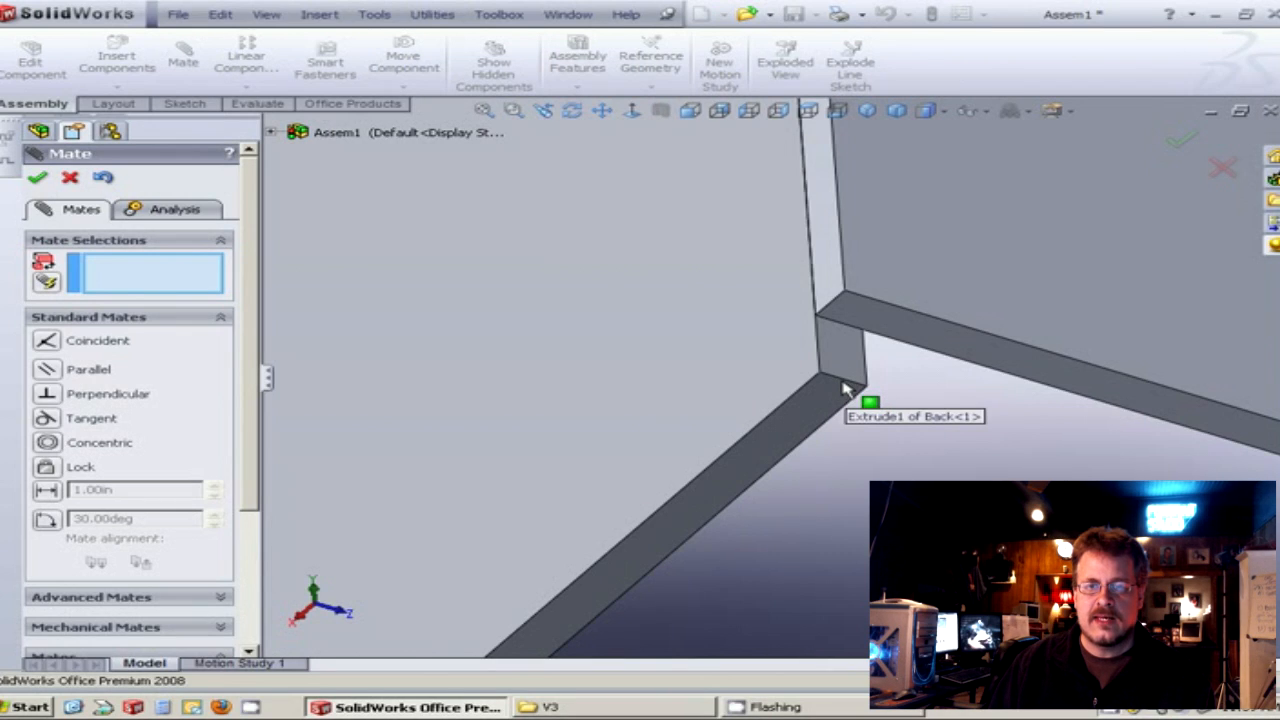
{"action": "left_click", "coordinate": [845, 388]}
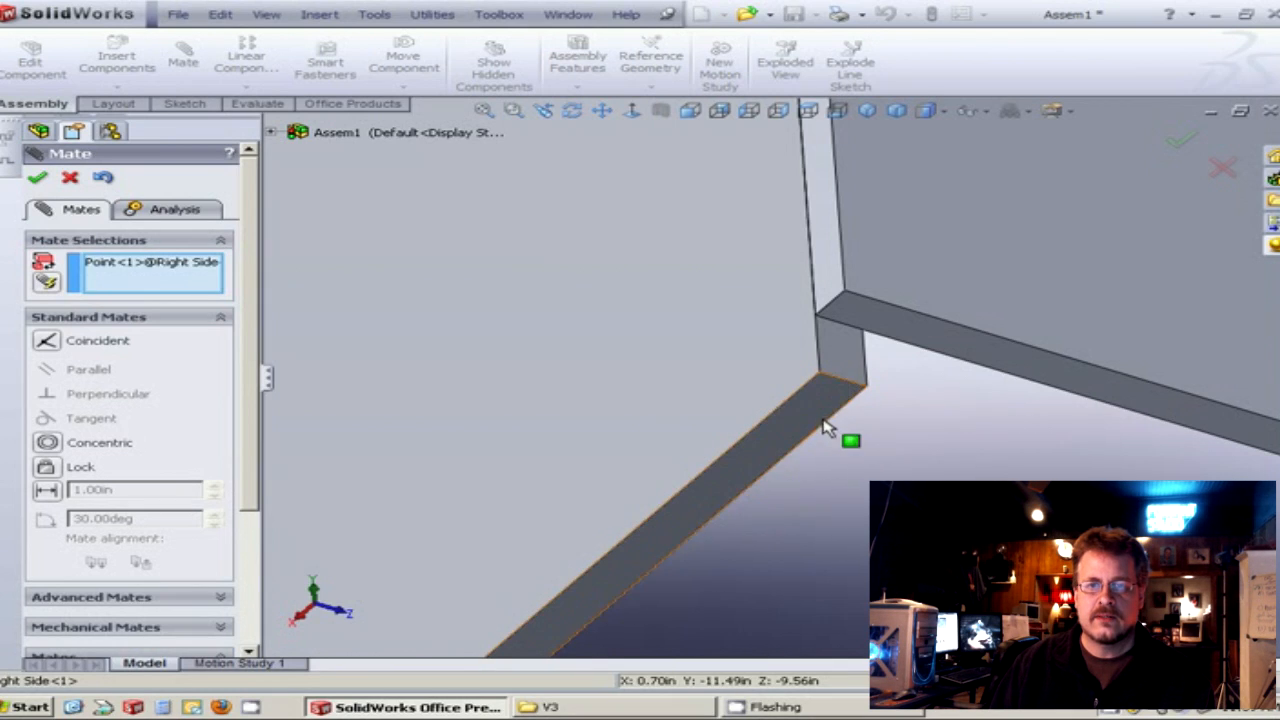
{"action": "left_click", "coordinate": [862, 392]}
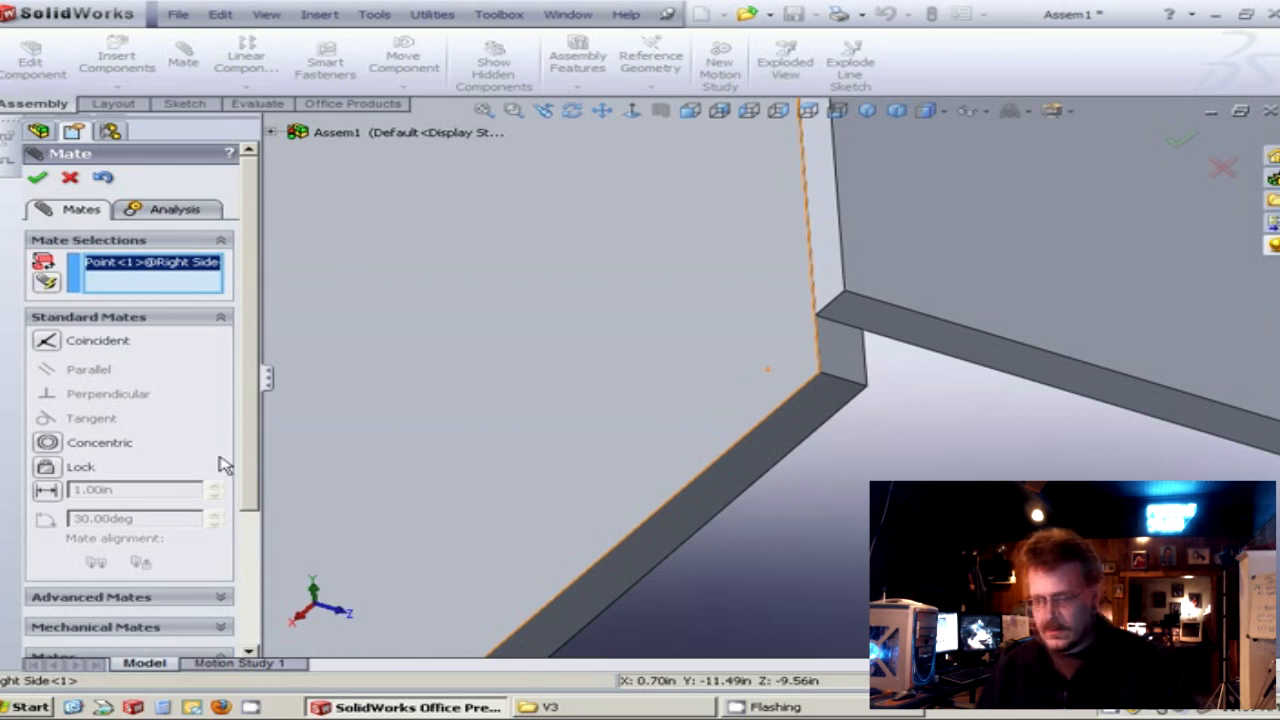
{"action": "key", "text": "Delete"}
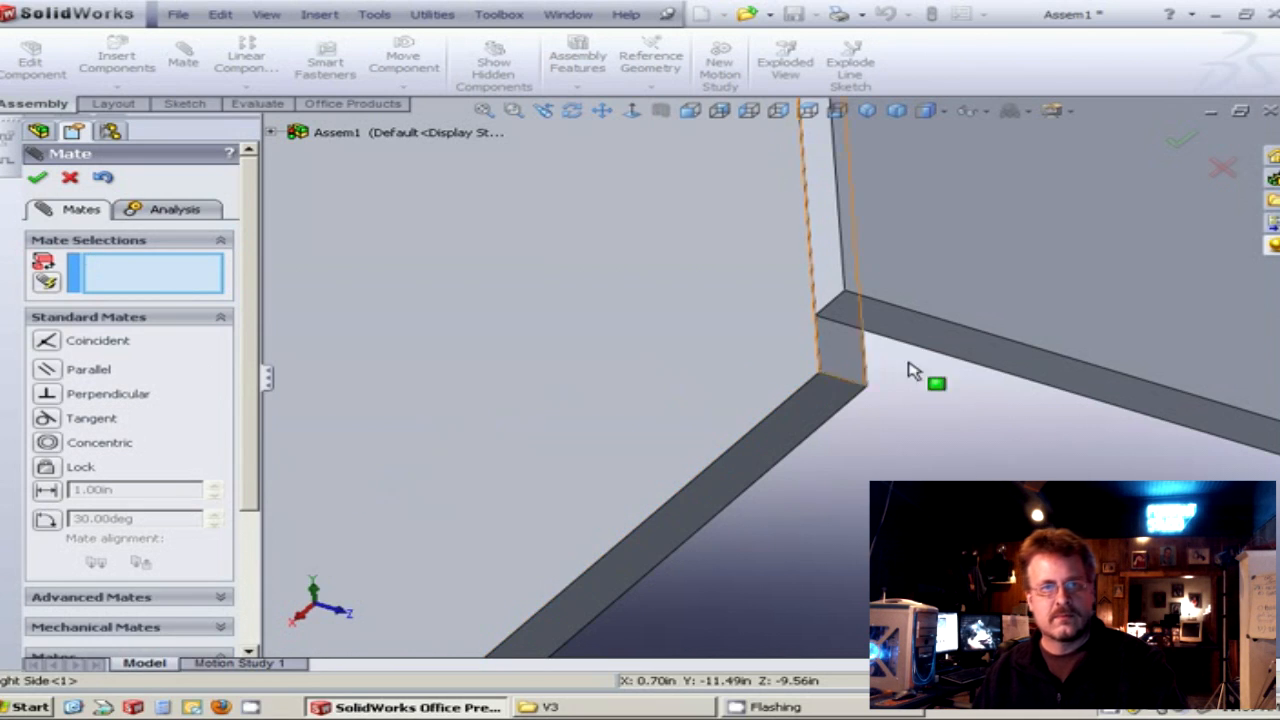
Mate the Right Side's short bottom rear edge coincident with the Back panel's bottom edge and finish mating.
{"action": "left_click", "coordinate": [862, 391]}
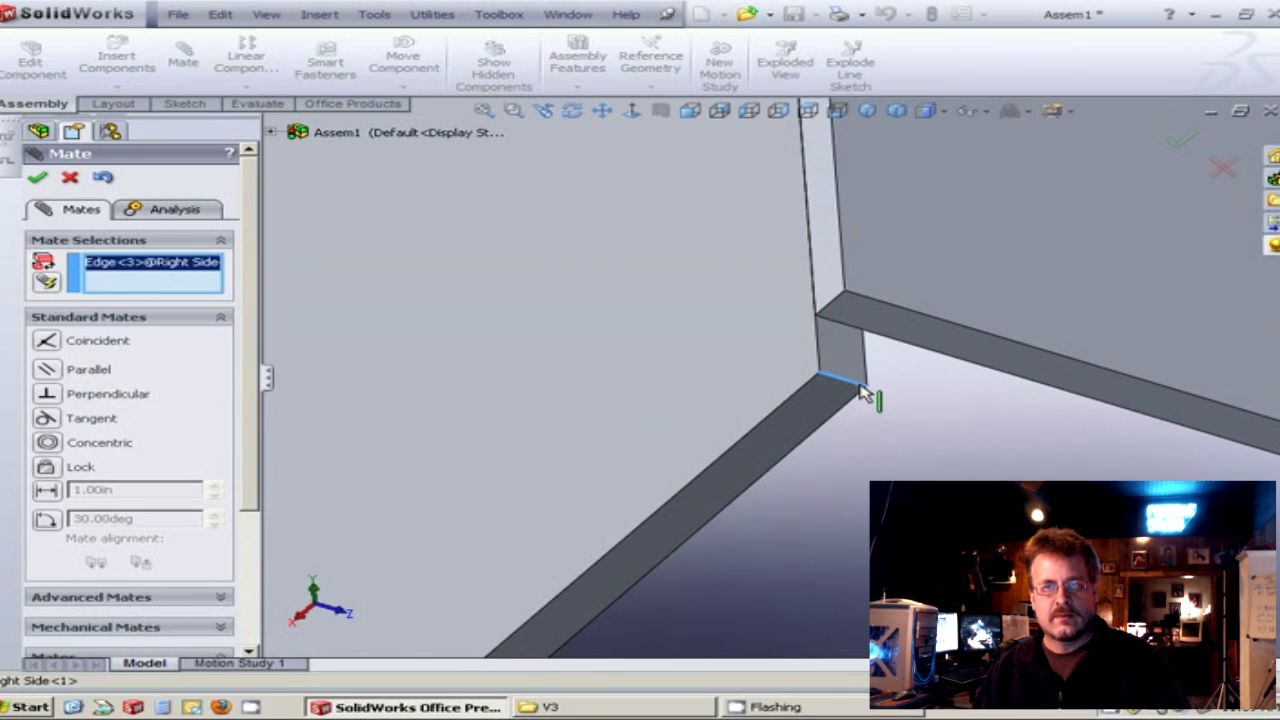
{"action": "left_click", "coordinate": [903, 348]}
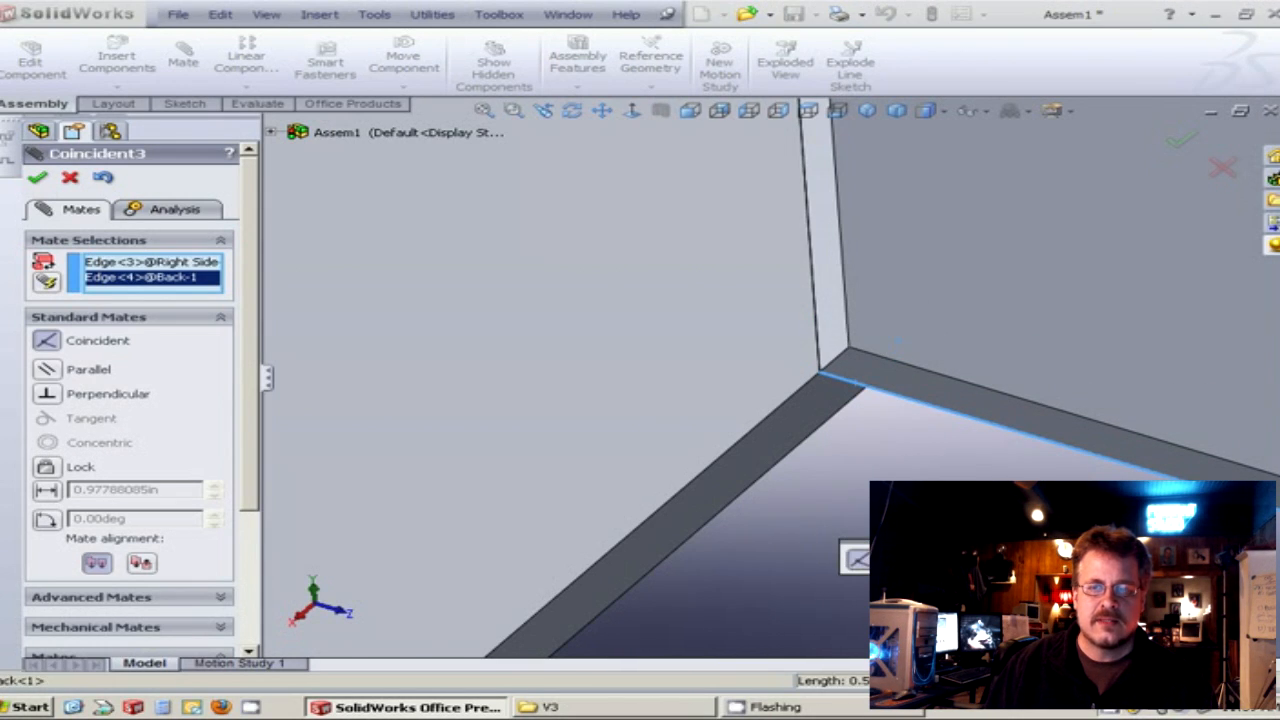
{"action": "left_click", "coordinate": [1120, 558]}
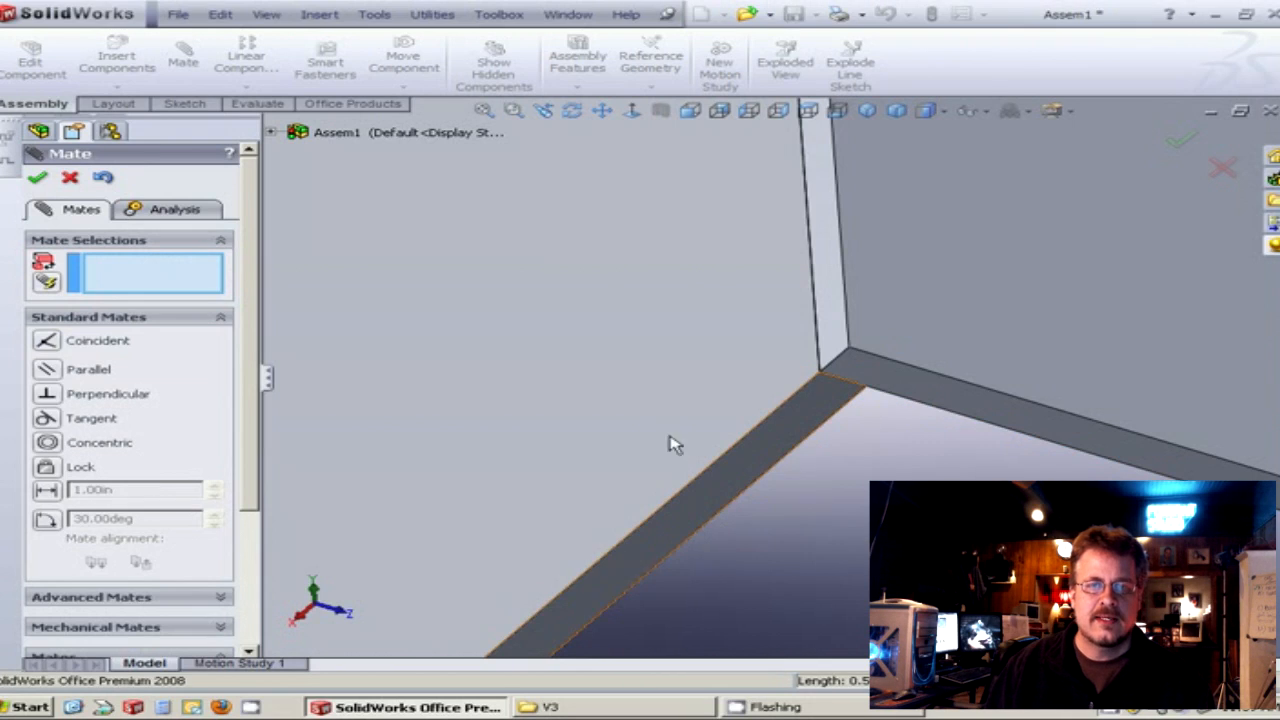
{"action": "left_click", "coordinate": [40, 182]}
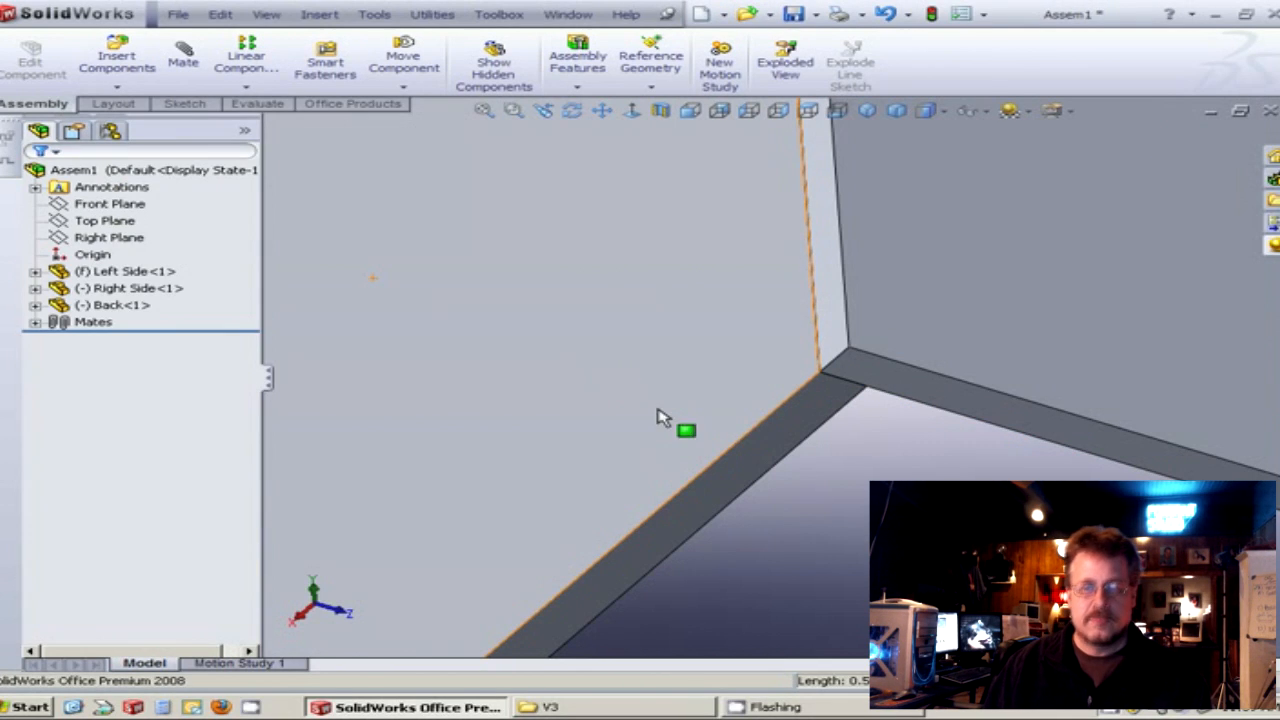
{"action": "scroll", "coordinate": [743, 485], "scroll_direction": "up", "scroll_amount": 6}
{"action": "middle_click_drag", "start_coordinate": [823, 408], "coordinate": [610, 545]}
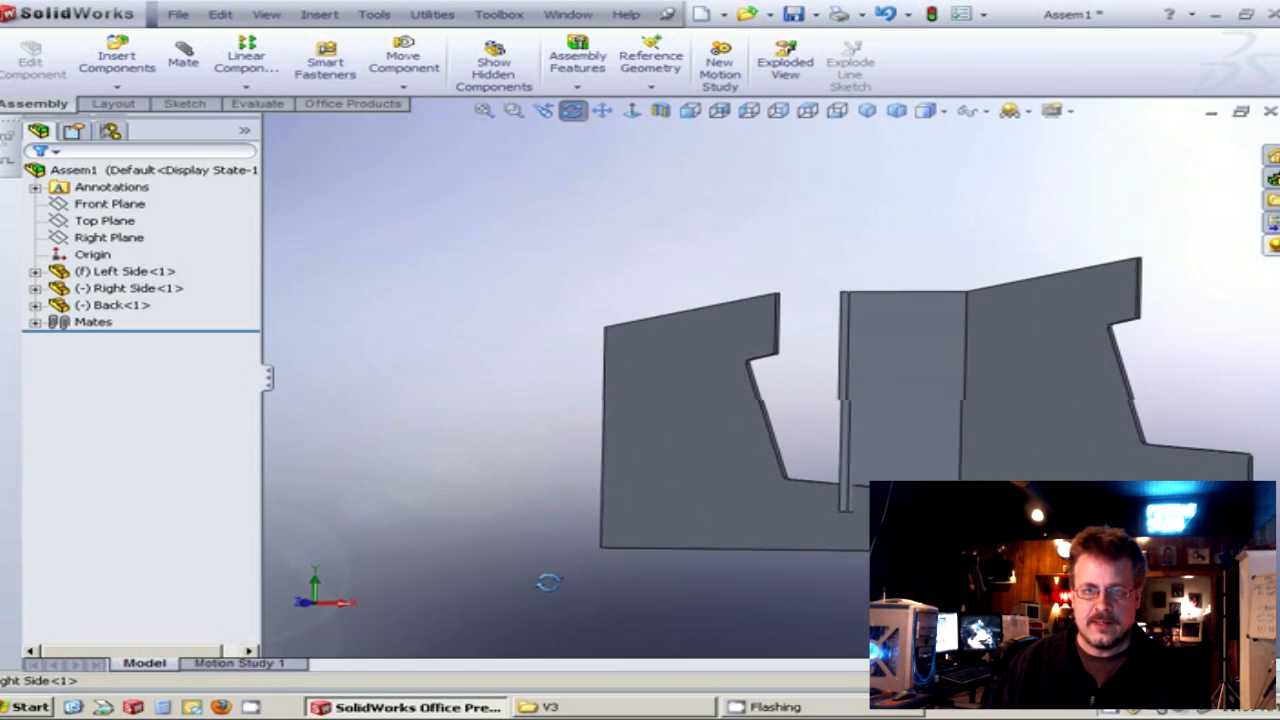
{"action": "left_click", "coordinate": [654, 492]}
{"action": "middle_click_drag", "start_coordinate": [695, 478], "coordinate": [530, 385]}
{"action": "left_click_drag", "start_coordinate": [530, 385], "coordinate": [524, 358]}
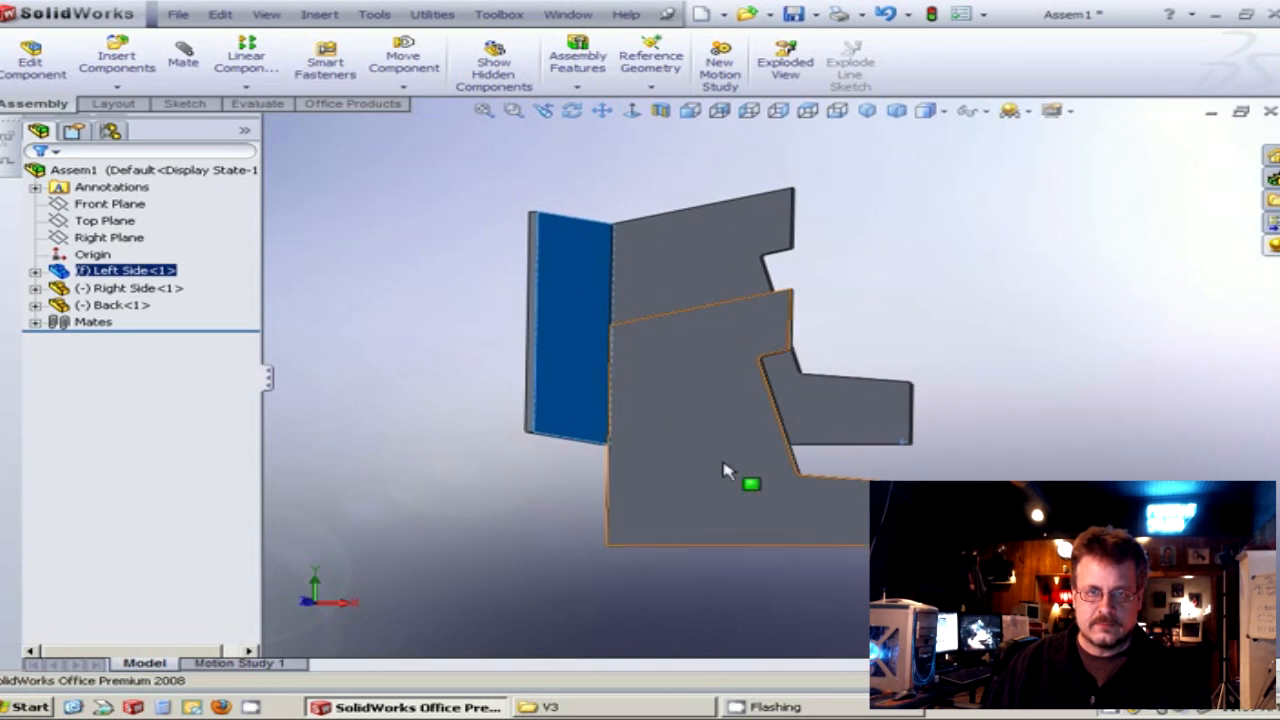
{"action": "scroll", "coordinate": [726, 474], "scroll_direction": "up", "scroll_amount": 1}
{"action": "scroll", "coordinate": [680, 414], "scroll_direction": "down", "scroll_amount": 3}
{"action": "left_click_drag", "start_coordinate": [697, 450], "coordinate": [724, 463]}
{"action": "middle_click_drag", "start_coordinate": [724, 463], "coordinate": [688, 340]}
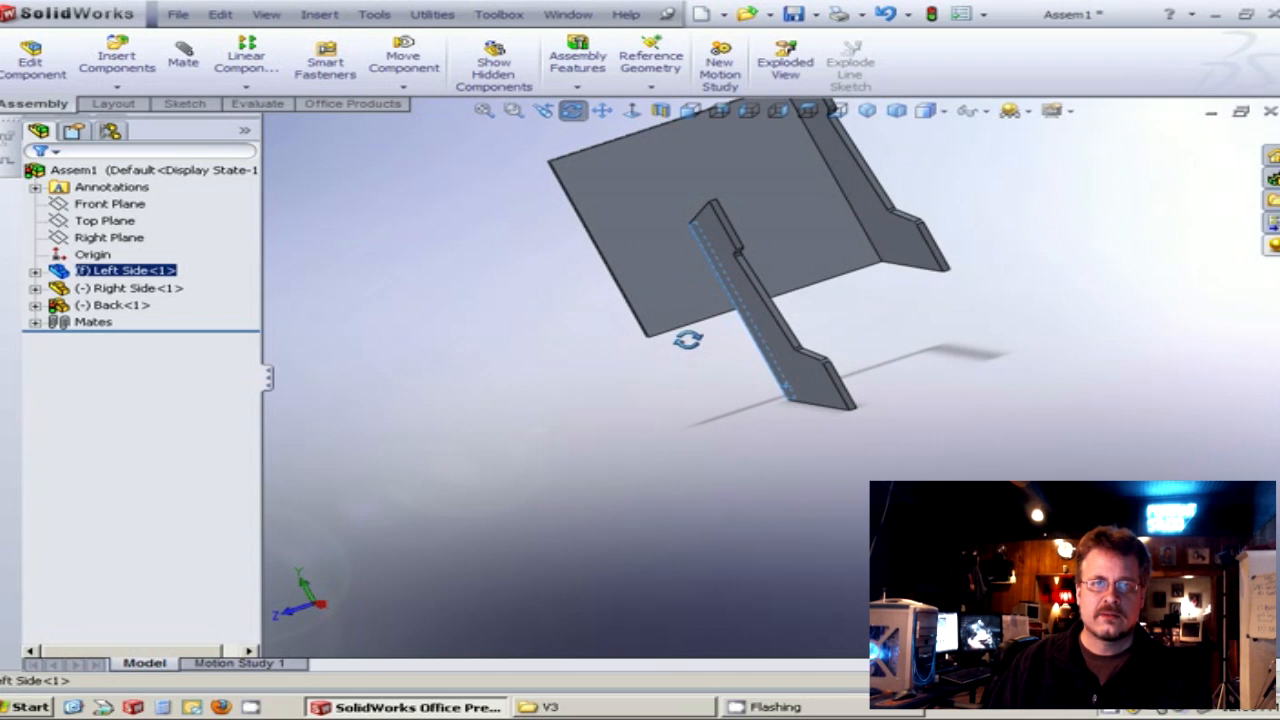
{"action": "left_click", "coordinate": [185, 62]}
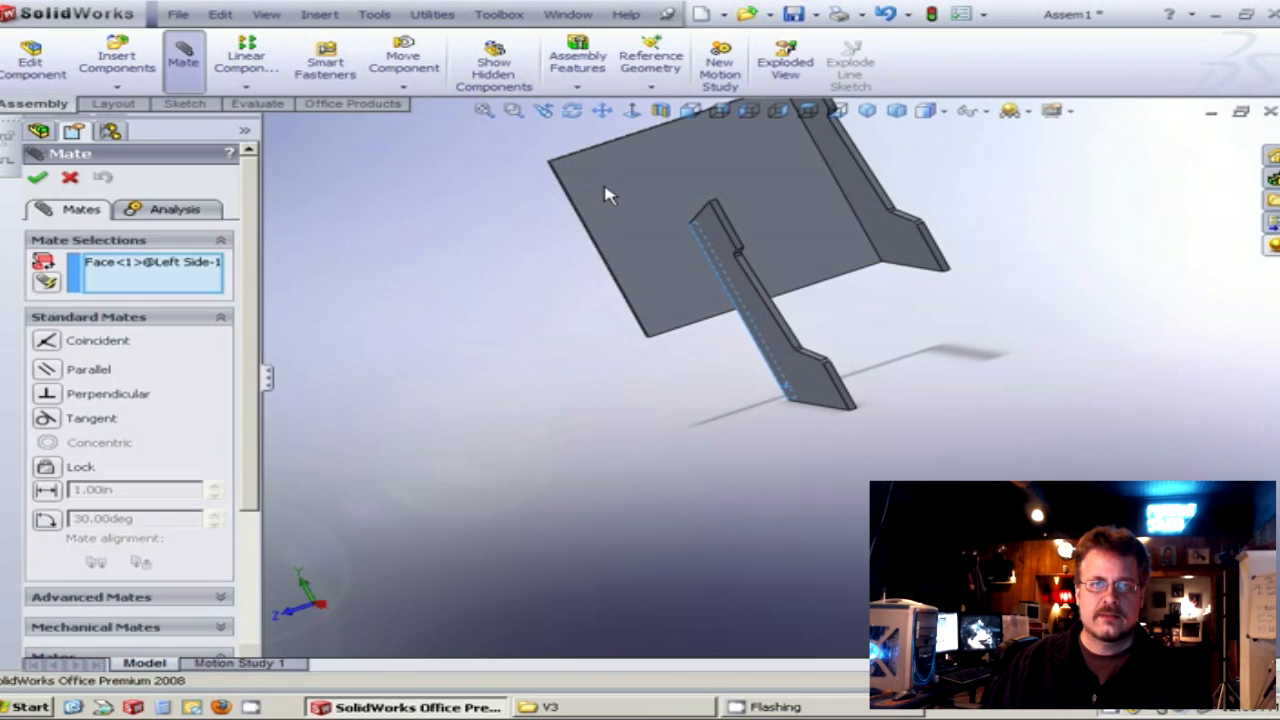
{"action": "left_click", "coordinate": [641, 194]}
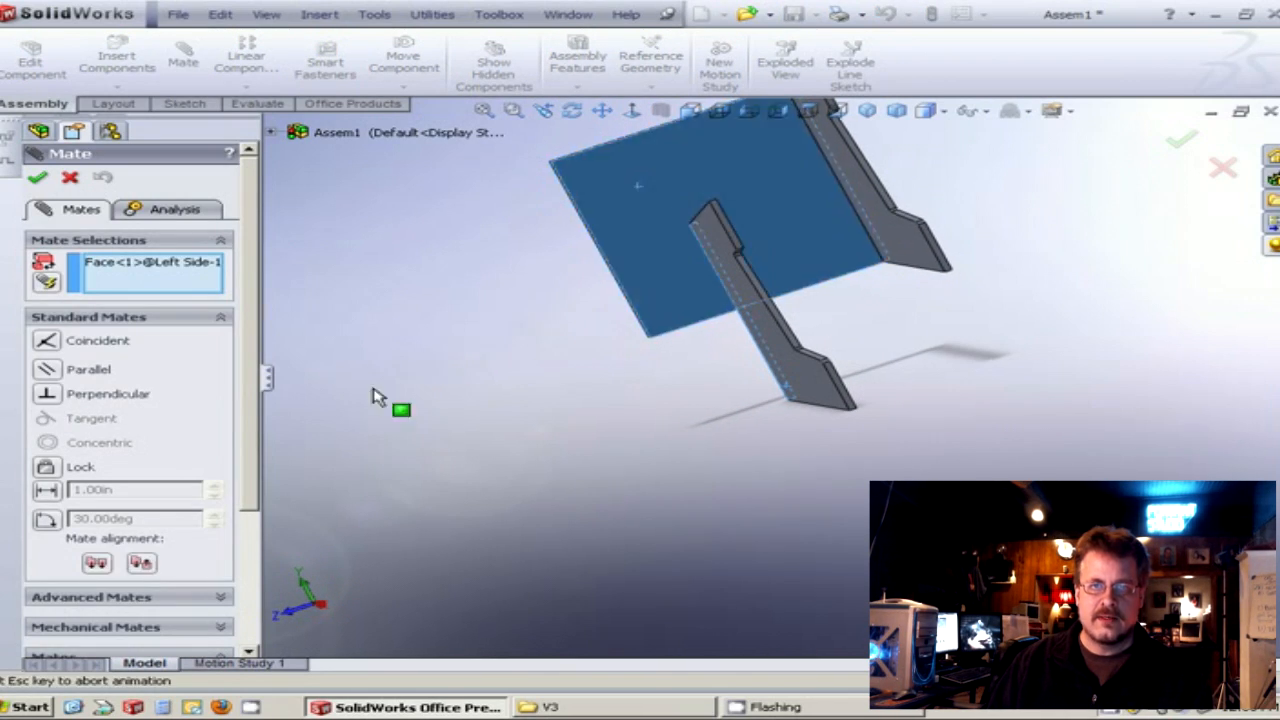
{"action": "middle_click_drag", "start_coordinate": [734, 398], "coordinate": [760, 385]}
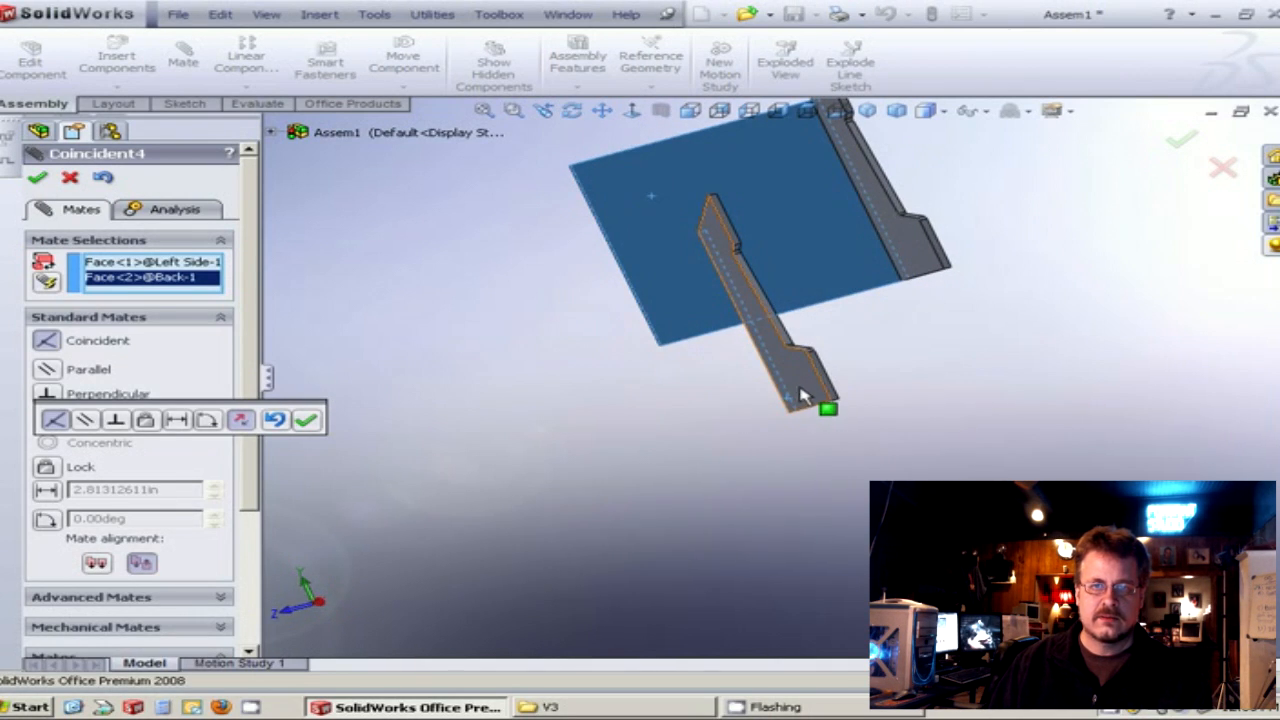
{"action": "left_click_drag", "start_coordinate": [797, 397], "coordinate": [745, 411]}
{"action": "left_click_drag", "start_coordinate": [632, 436], "coordinate": [636, 434]}
{"action": "left_click_drag", "start_coordinate": [800, 256], "coordinate": [940, 258]}
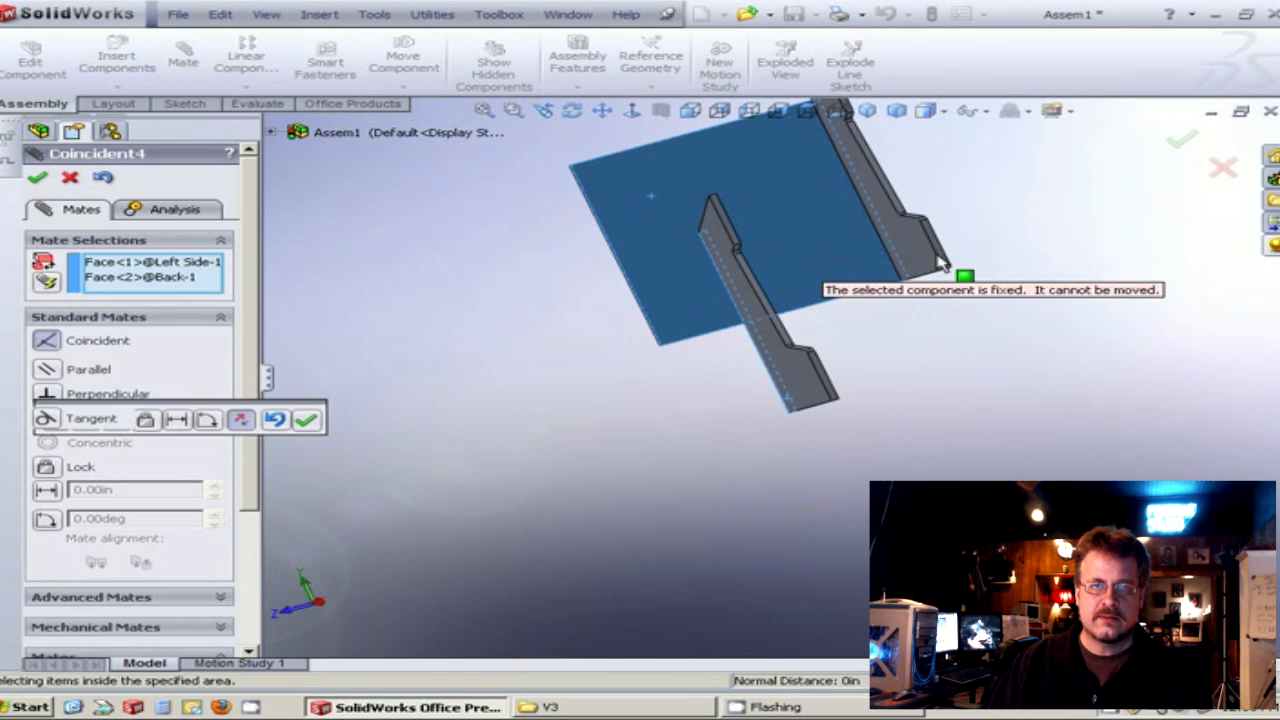
{"action": "left_click", "coordinate": [76, 183]}
Add a coincident mate between the Left Side panel's rear edge face and the inner face of the Back panel.
{"action": "middle_click_drag", "start_coordinate": [657, 309], "coordinate": [760, 312]}
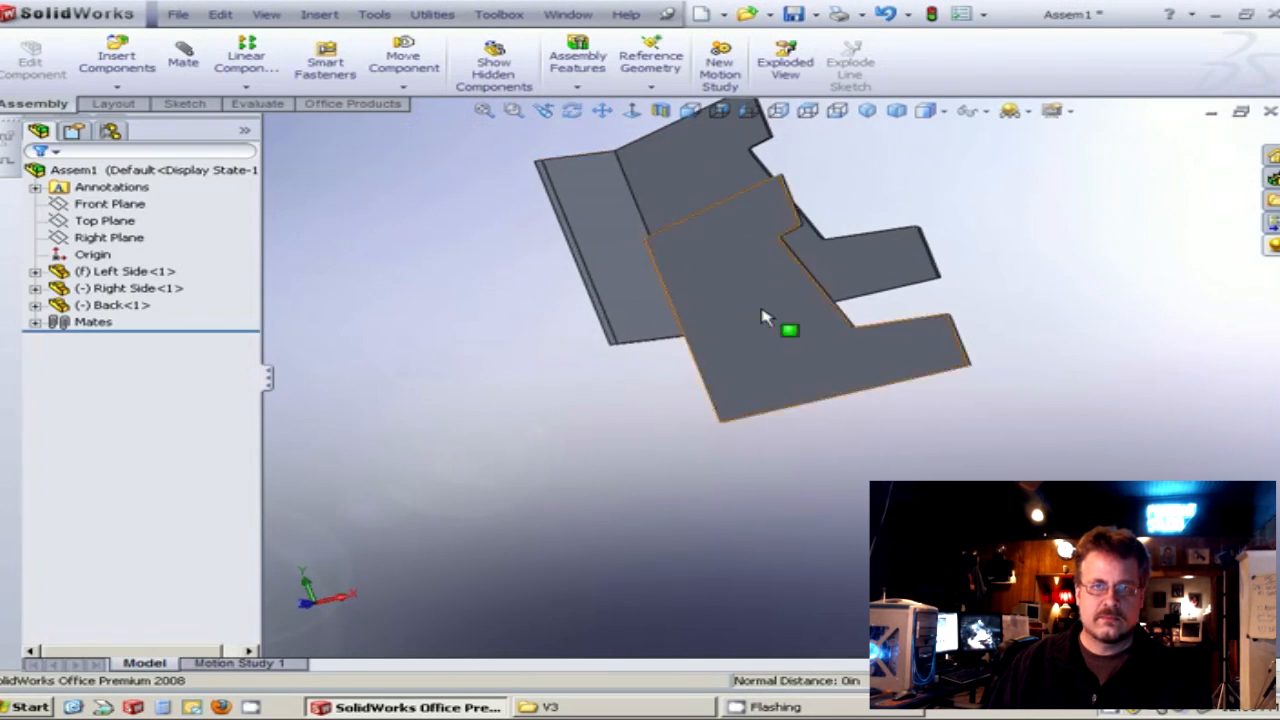
{"action": "scroll", "coordinate": [765, 318], "scroll_direction": "down", "scroll_amount": 3}
{"action": "left_click", "coordinate": [757, 372]}
{"action": "left_click_drag", "start_coordinate": [1107, 219], "coordinate": [935, 349]}
{"action": "middle_click_drag", "start_coordinate": [935, 355], "coordinate": [678, 593]}
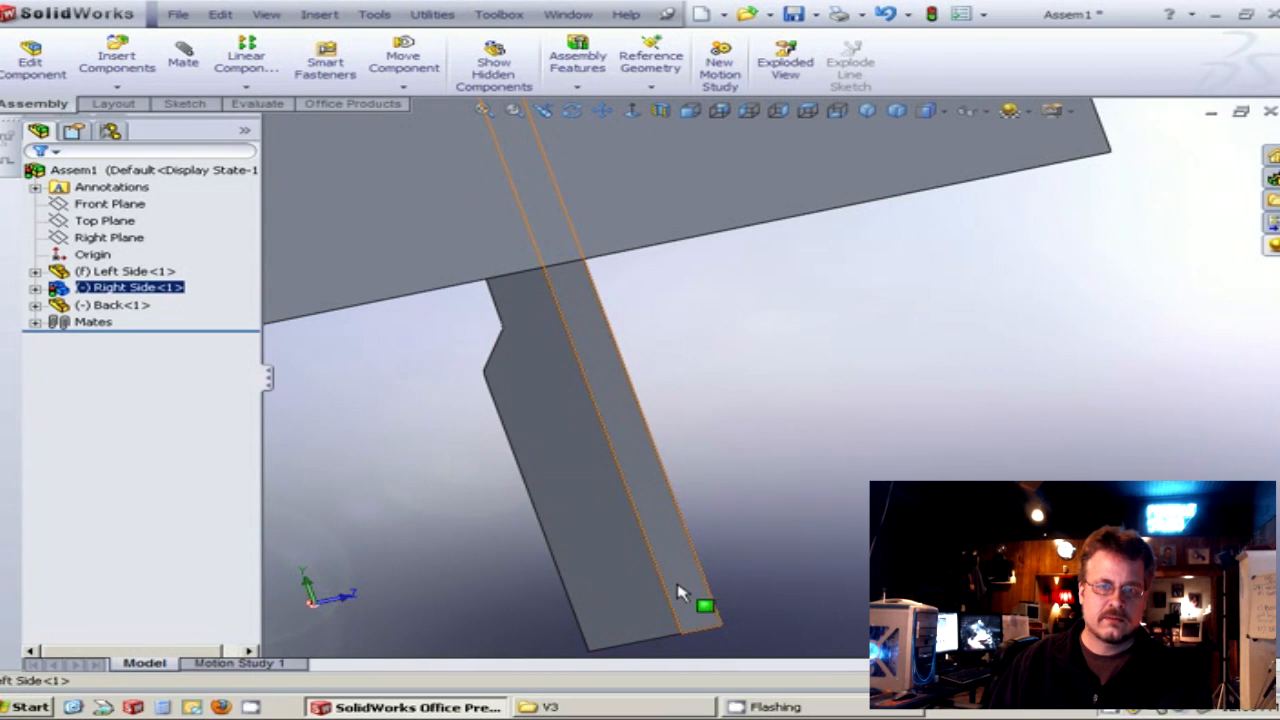
{"action": "left_click", "coordinate": [678, 593]}
{"action": "key", "text": "z"}
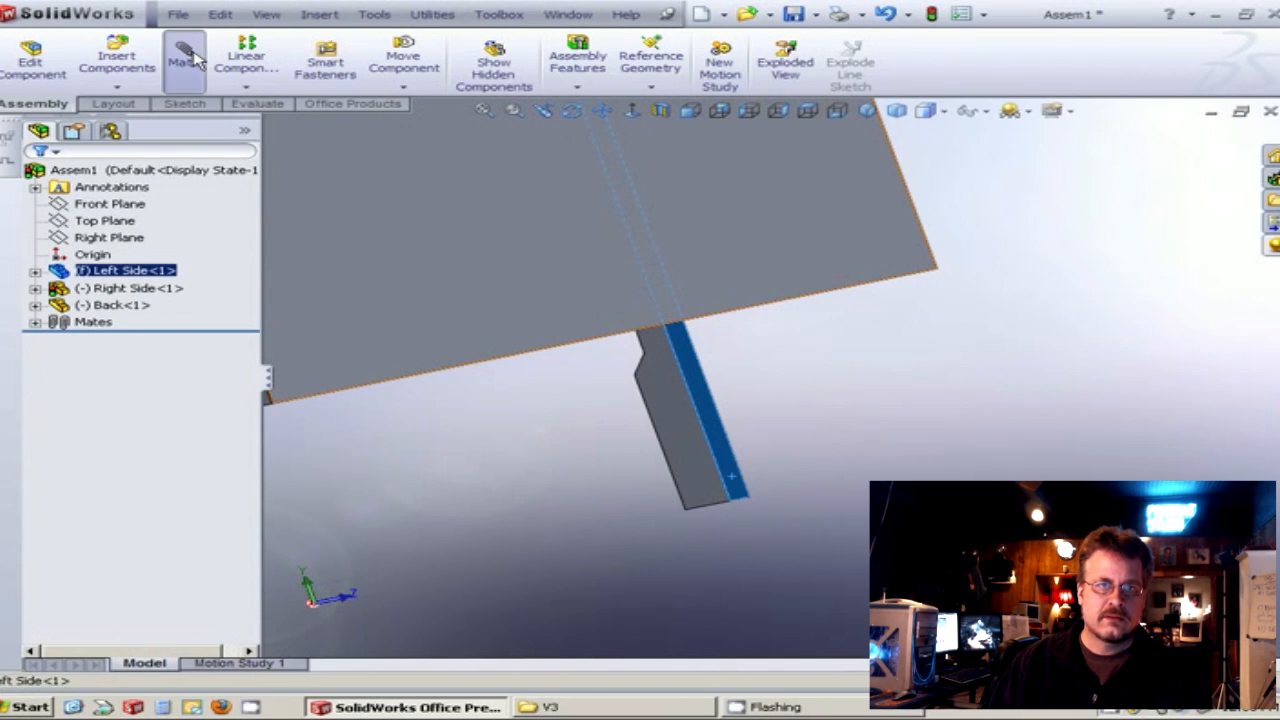
{"action": "left_click", "coordinate": [193, 58]}
{"action": "middle_click_drag", "start_coordinate": [854, 366], "coordinate": [487, 337]}
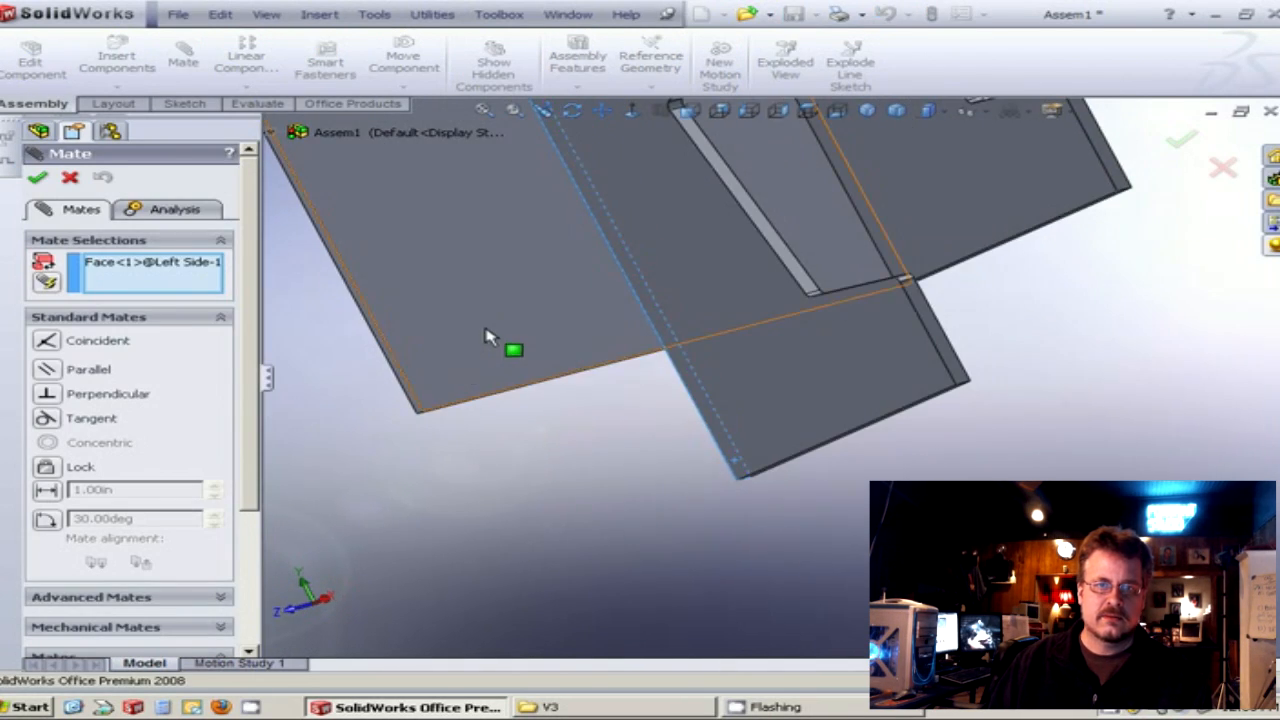
{"action": "left_click", "coordinate": [487, 337]}
{"action": "left_click", "coordinate": [38, 177]}
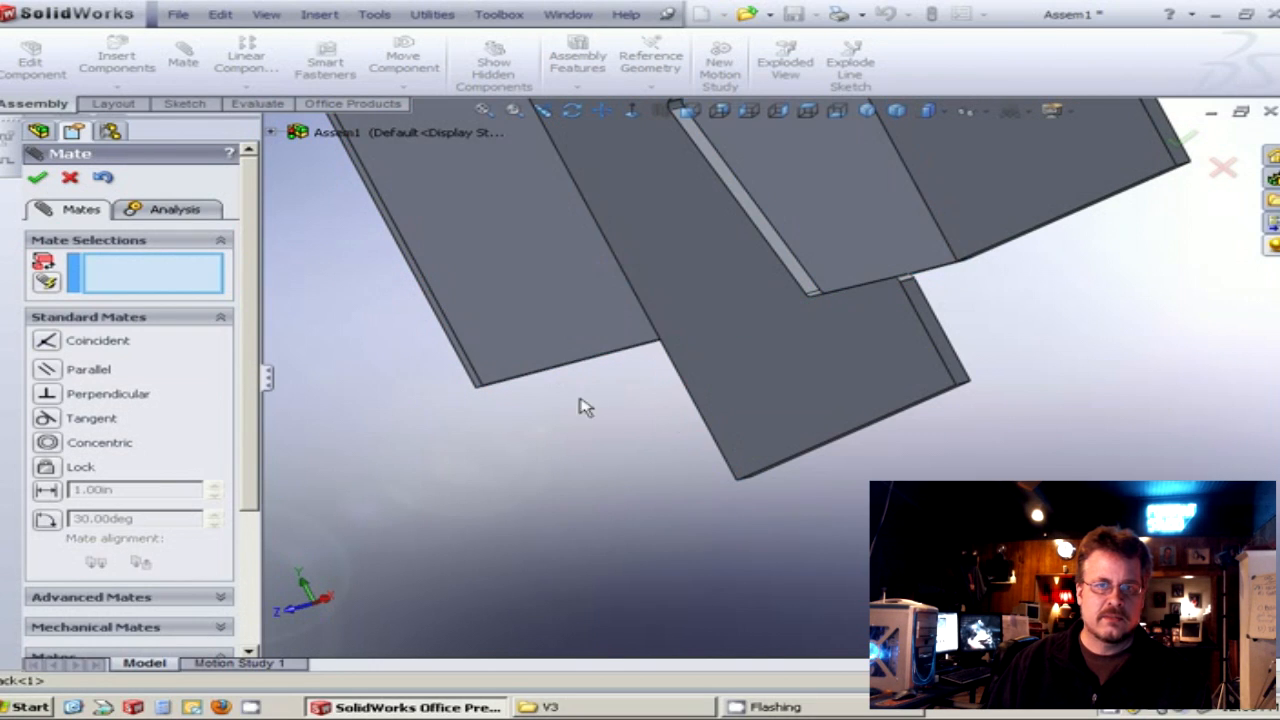
Add a coincident mate between the Left Side panel's vertical rear edge and the Back panel's matching vertical edge.
{"action": "middle_click_drag", "start_coordinate": [505, 453], "coordinate": [585, 415]}
{"action": "middle_click_drag", "start_coordinate": [838, 256], "coordinate": [1180, 374]}
{"action": "scroll", "coordinate": [1026, 428], "scroll_direction": "down", "scroll_amount": 6}
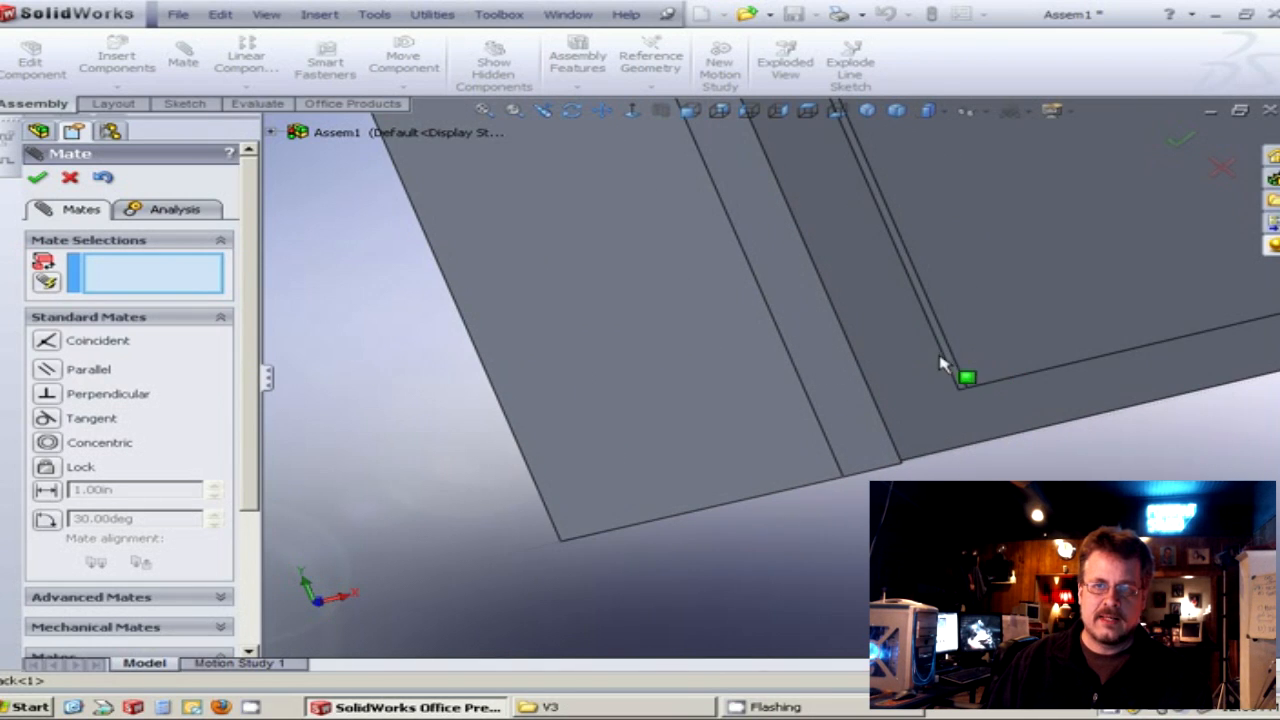
{"action": "left_click", "coordinate": [960, 372]}
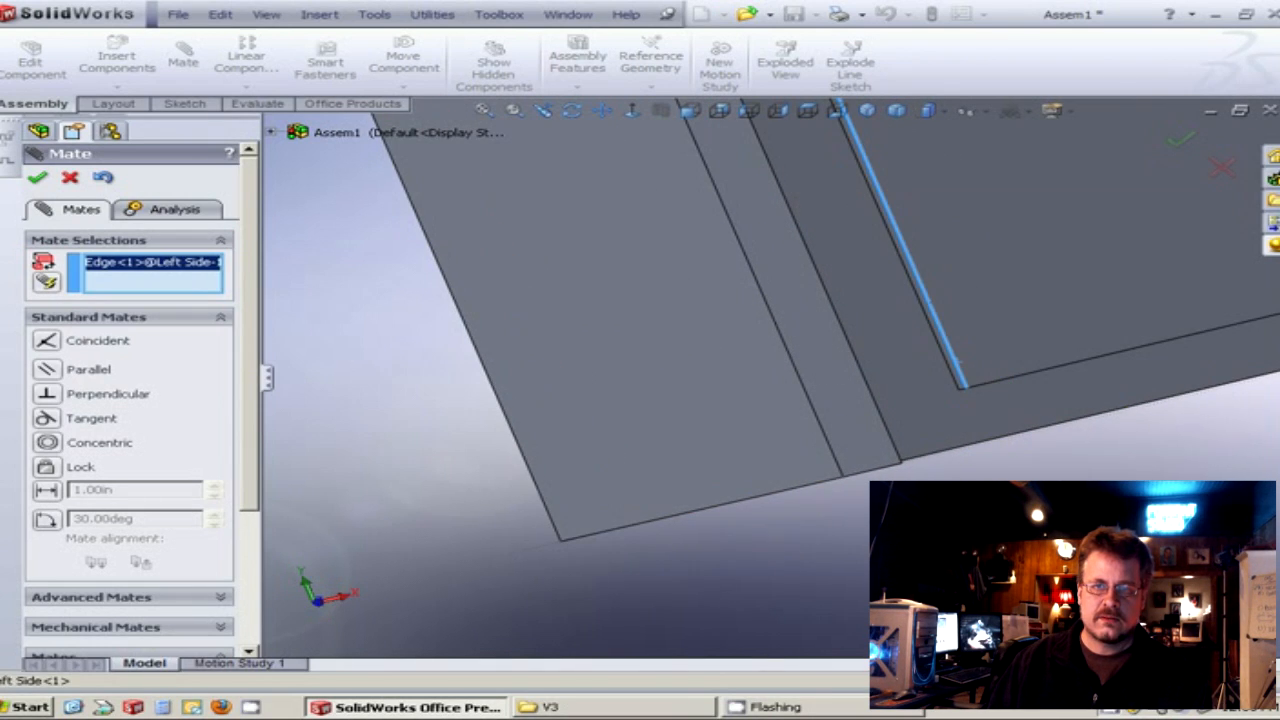
{"action": "middle_click_drag", "start_coordinate": [1004, 461], "coordinate": [964, 464]}
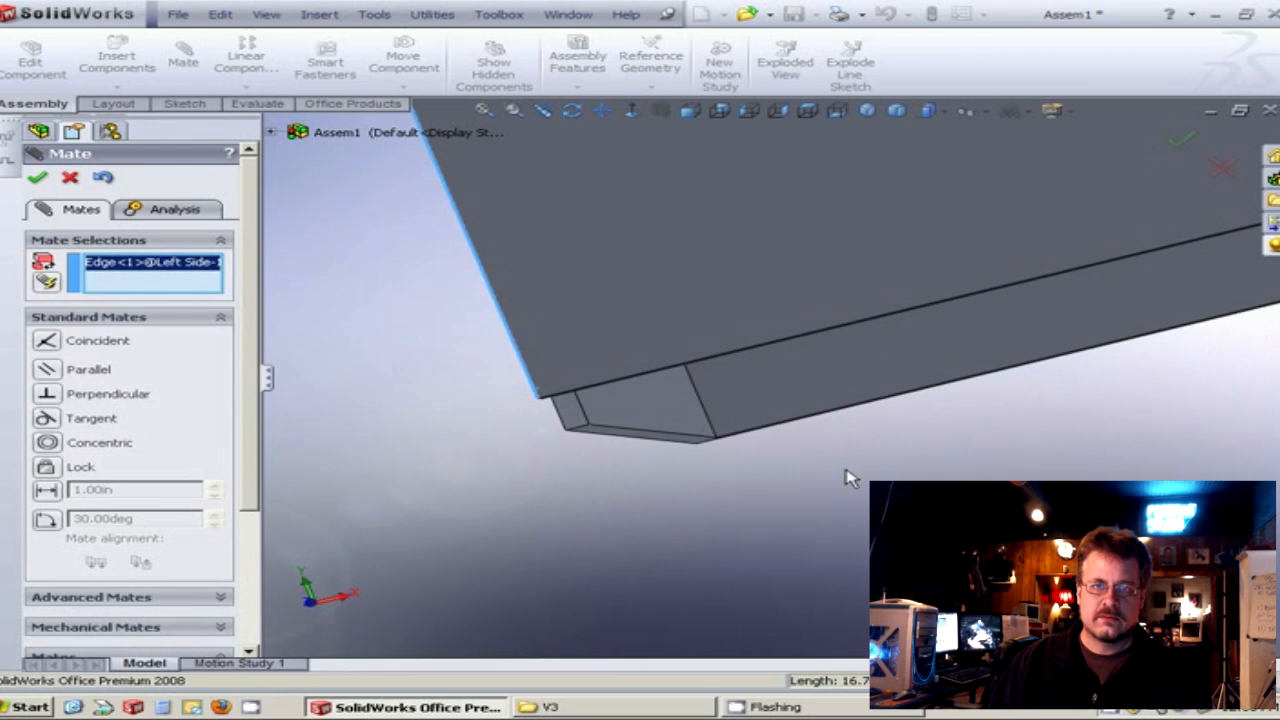
{"action": "middle_click_drag", "start_coordinate": [588, 452], "coordinate": [772, 440]}
{"action": "scroll", "coordinate": [1092, 358], "scroll_direction": "down", "scroll_amount": 5}
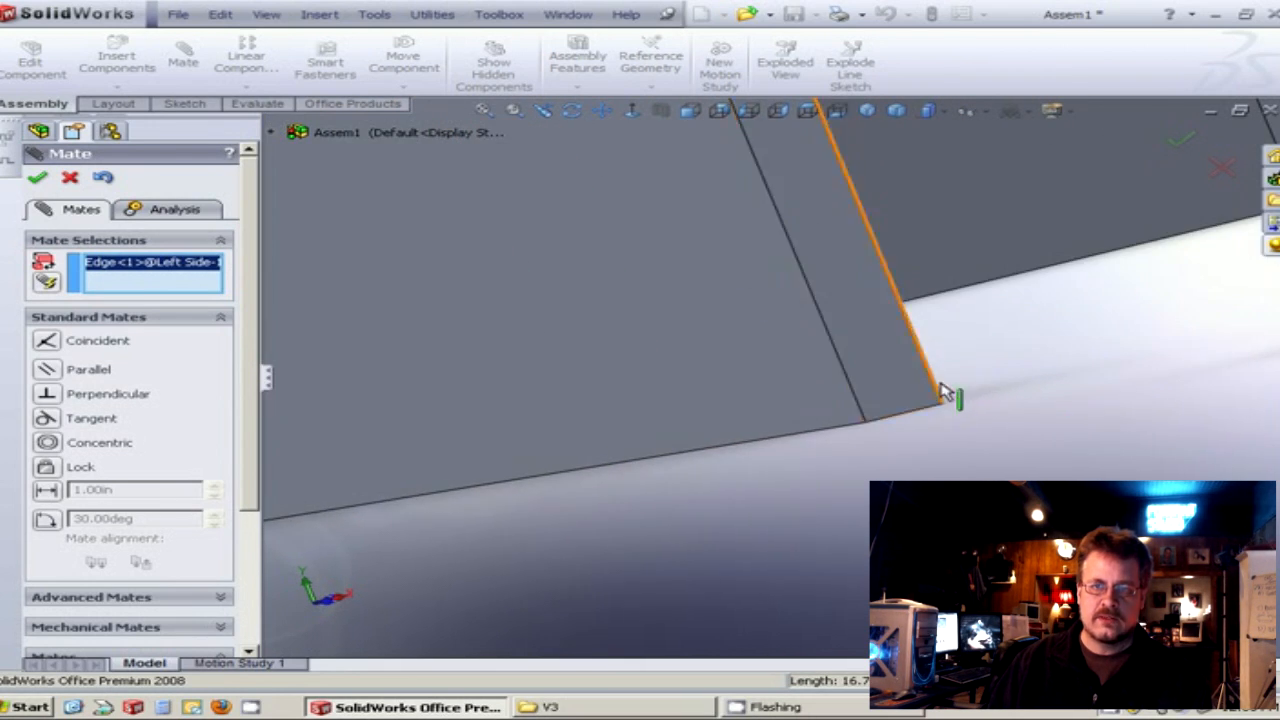
{"action": "left_click", "coordinate": [938, 393]}
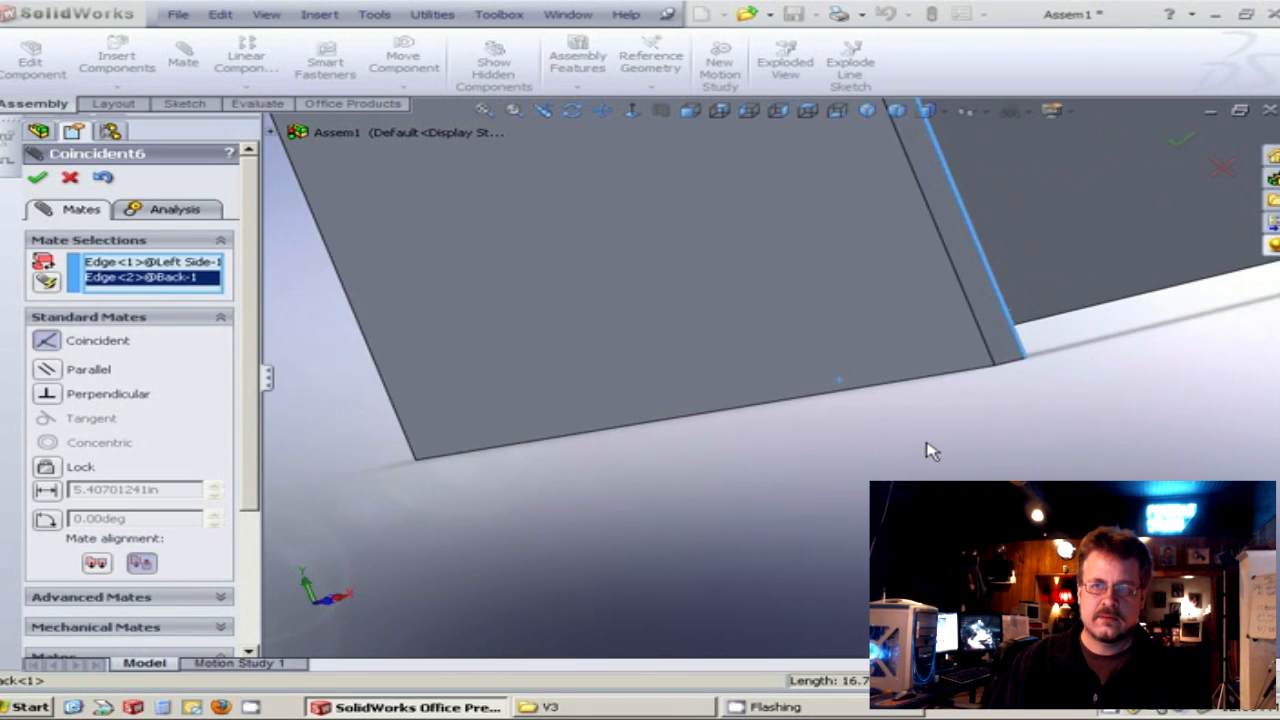
{"action": "scroll", "coordinate": [1118, 358], "scroll_direction": "up", "scroll_amount": 4}
{"action": "left_click", "coordinate": [883, 286]}
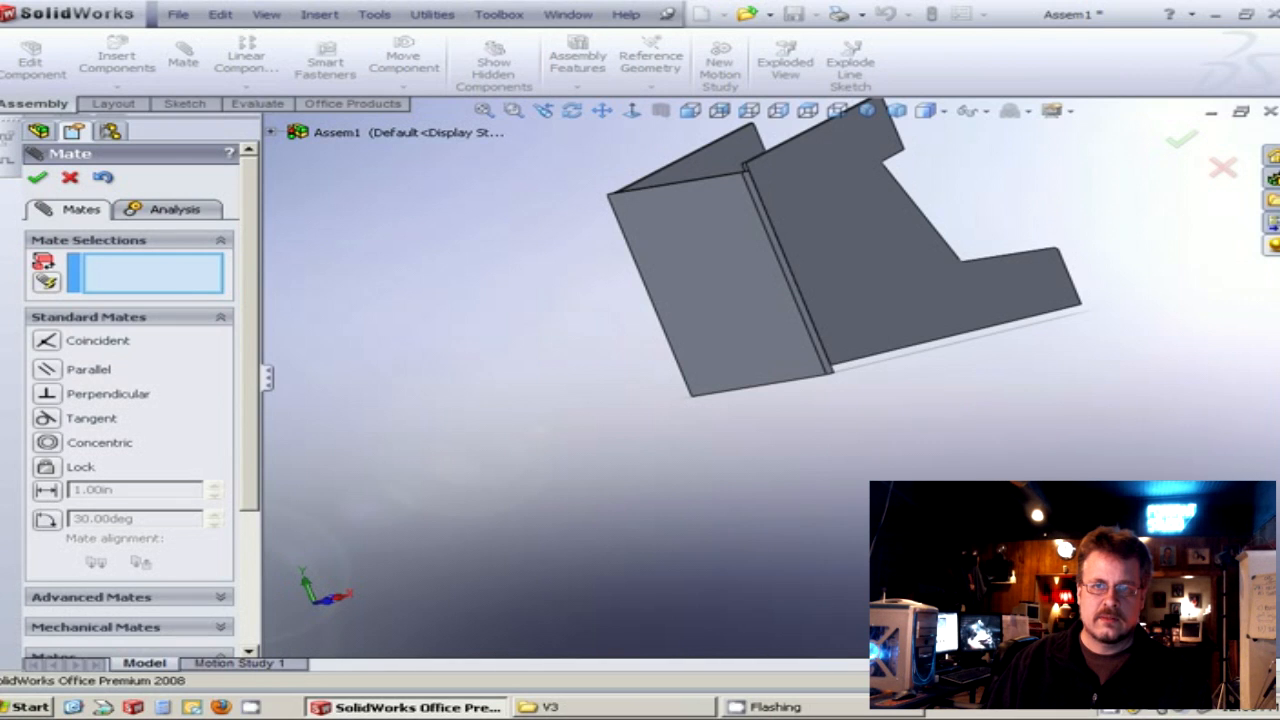
Mate the Left Side's short bottom rear edge coincident with the Back panel's inner bottom edge and finish mating.
{"action": "scroll", "coordinate": [851, 390], "scroll_direction": "down", "scroll_amount": 6}
{"action": "middle_click_drag", "start_coordinate": [834, 440], "coordinate": [790, 188]}
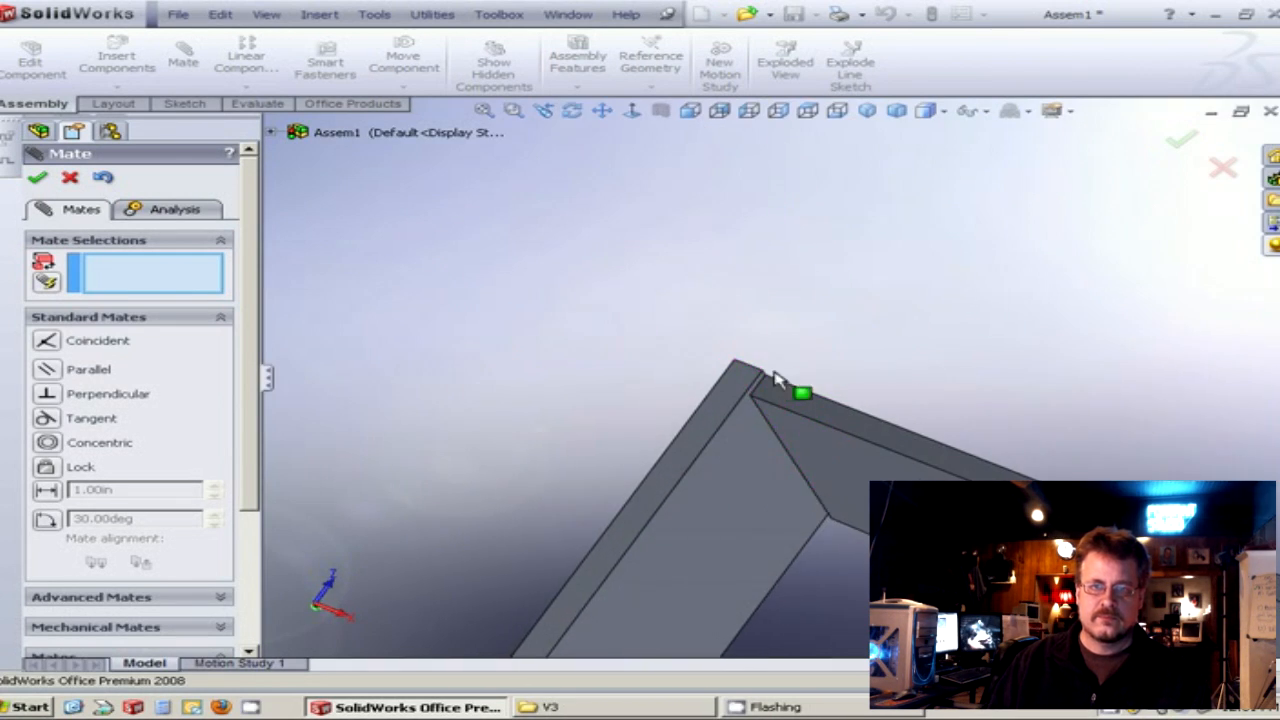
{"action": "scroll", "coordinate": [760, 410], "scroll_direction": "down", "scroll_amount": 4}
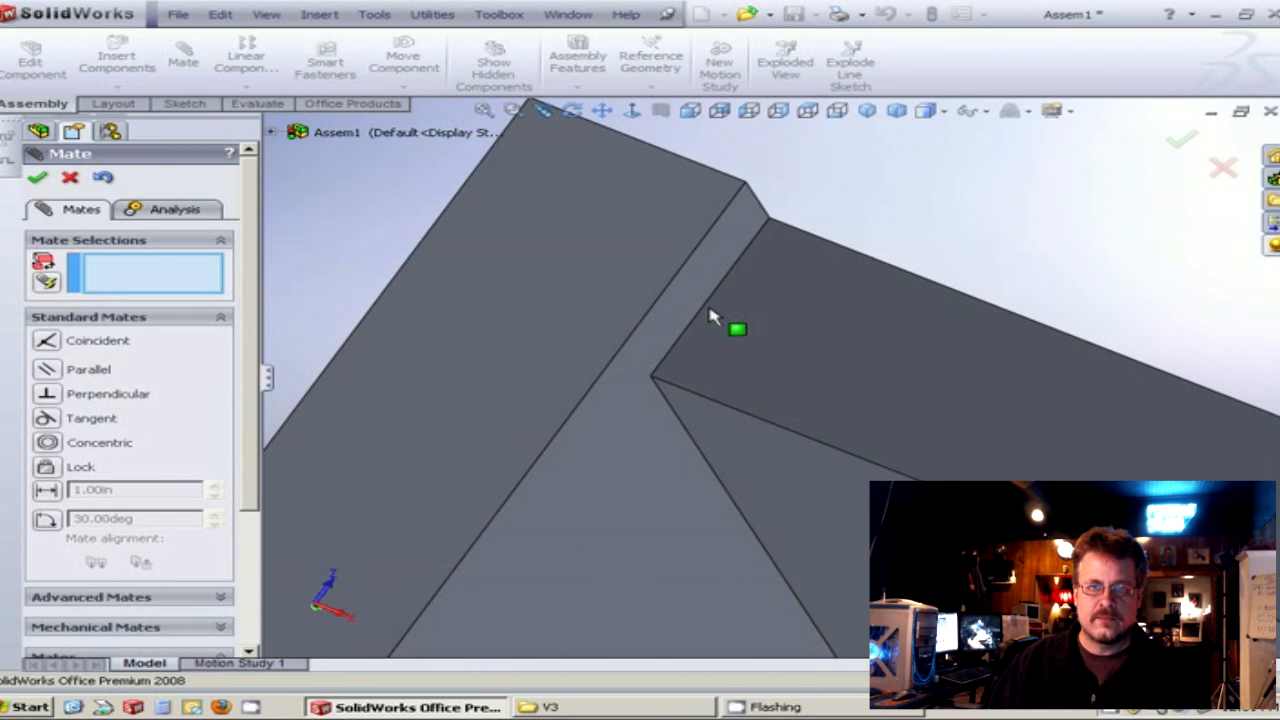
{"action": "left_click", "coordinate": [704, 321]}
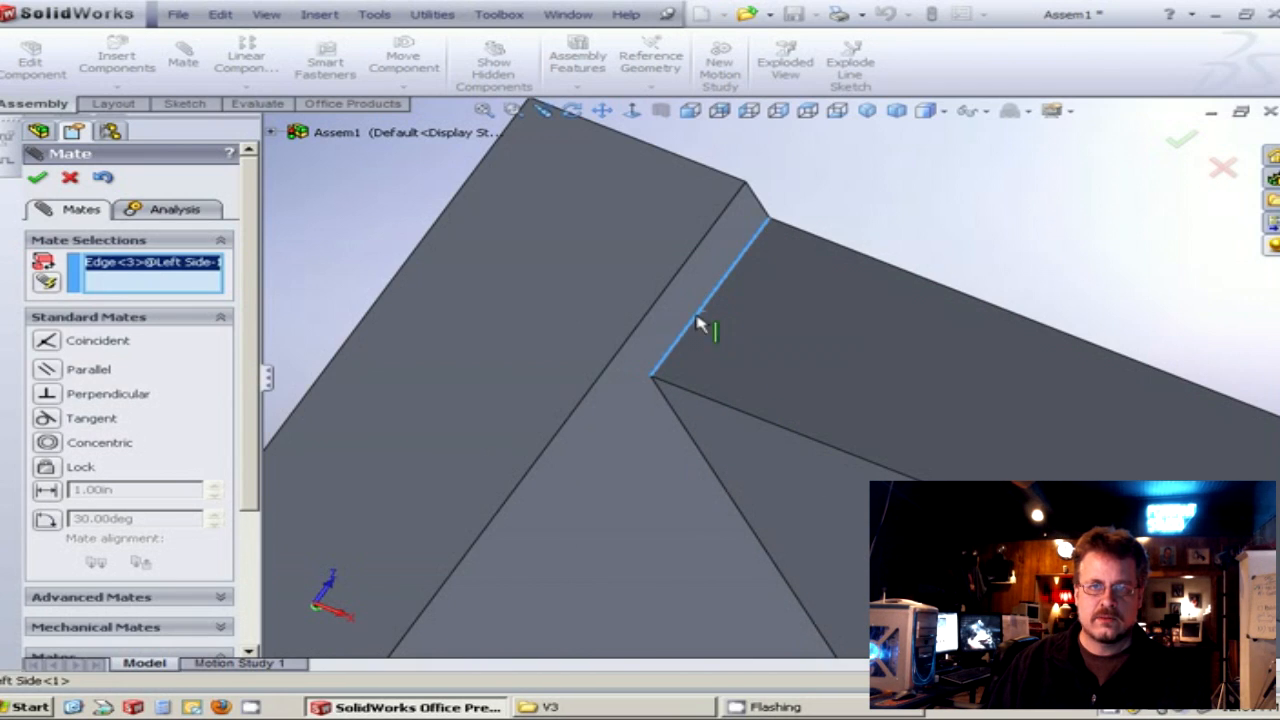
{"action": "left_click", "coordinate": [645, 323]}
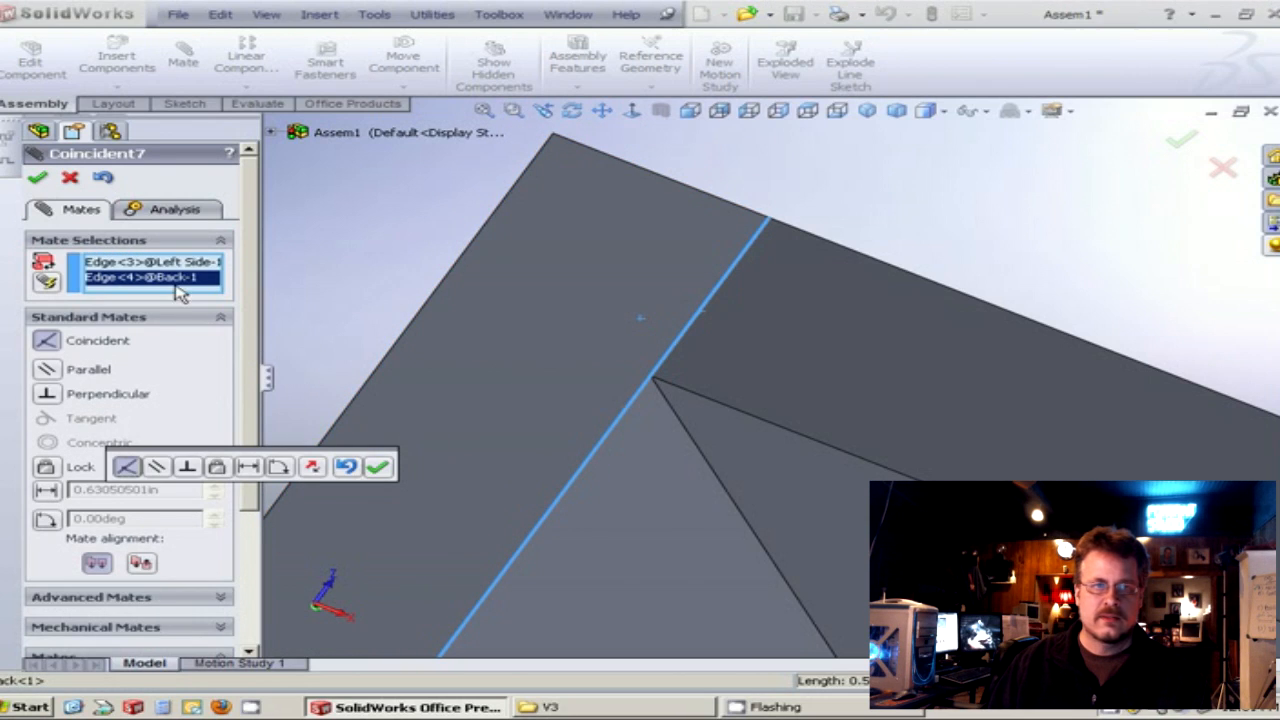
{"action": "left_click", "coordinate": [377, 468]}
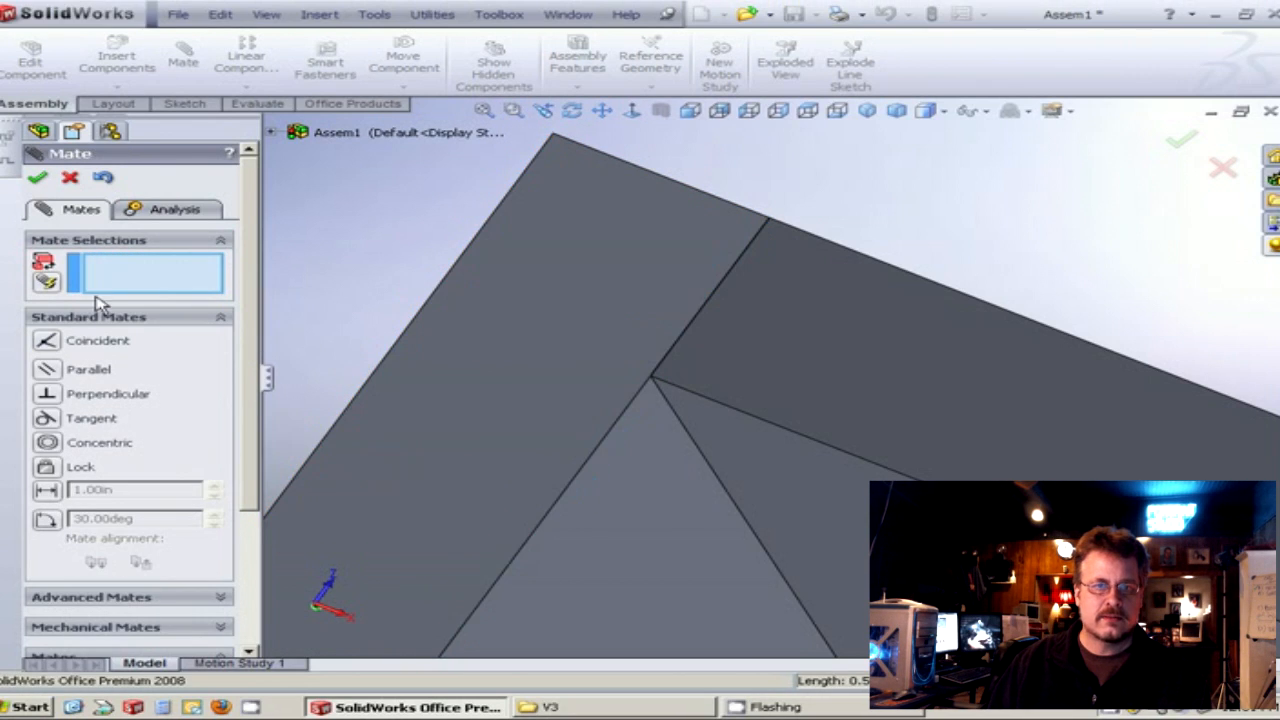
{"action": "left_click", "coordinate": [40, 178]}
Examine the assembled side and back panels from the front, the side and above, including the rear corner joints.
{"action": "key", "text": "z"}
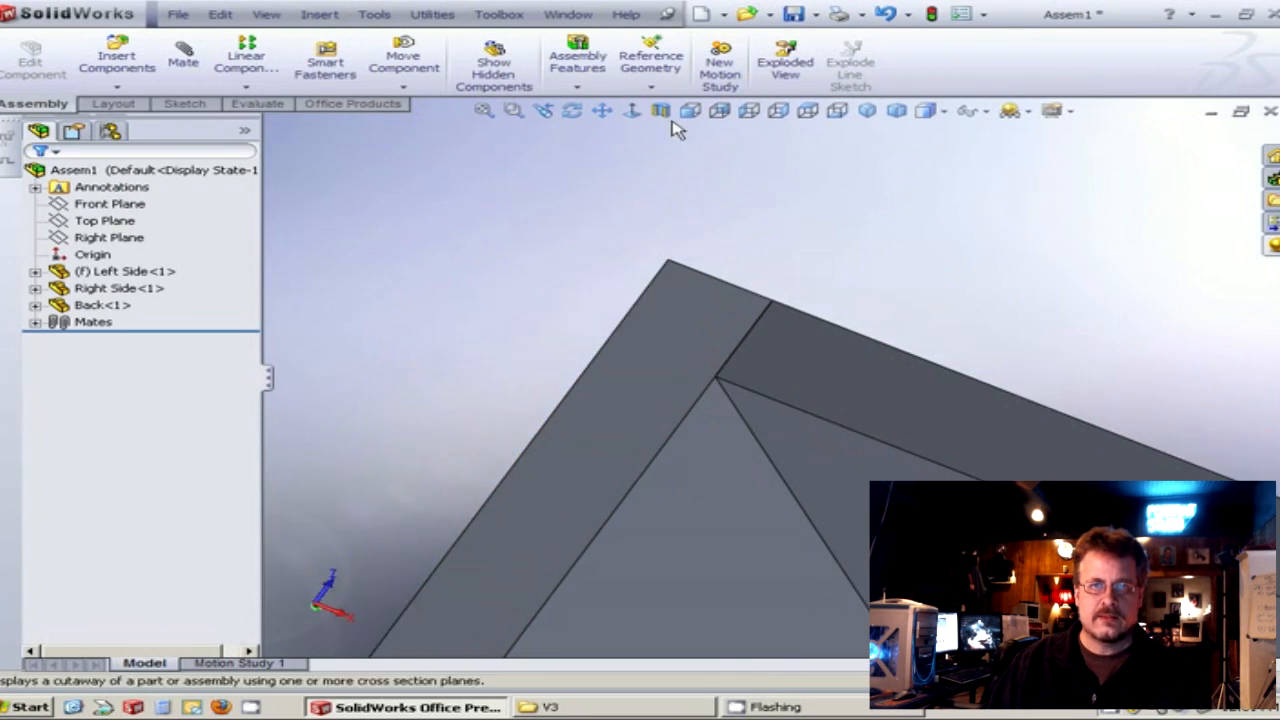
{"action": "left_click", "coordinate": [690, 110]}
{"action": "middle_click_drag", "start_coordinate": [880, 512], "coordinate": [490, 545]}
{"action": "left_click_drag", "start_coordinate": [373, 513], "coordinate": [673, 540]}
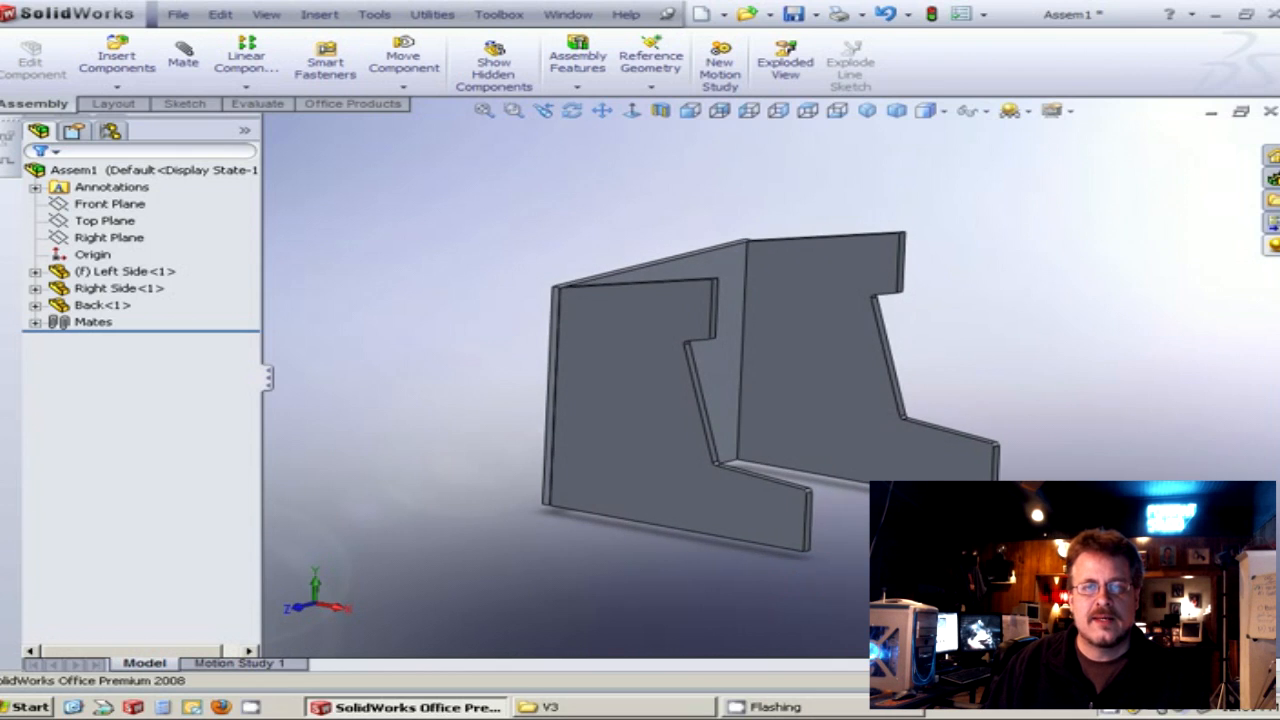
{"action": "left_click_drag", "start_coordinate": [922, 437], "coordinate": [806, 486]}
{"action": "key", "text": "Escape"}
{"action": "scroll", "coordinate": [777, 351], "scroll_direction": "down", "scroll_amount": 4}
{"action": "middle_click_drag", "start_coordinate": [785, 370], "coordinate": [758, 360]}
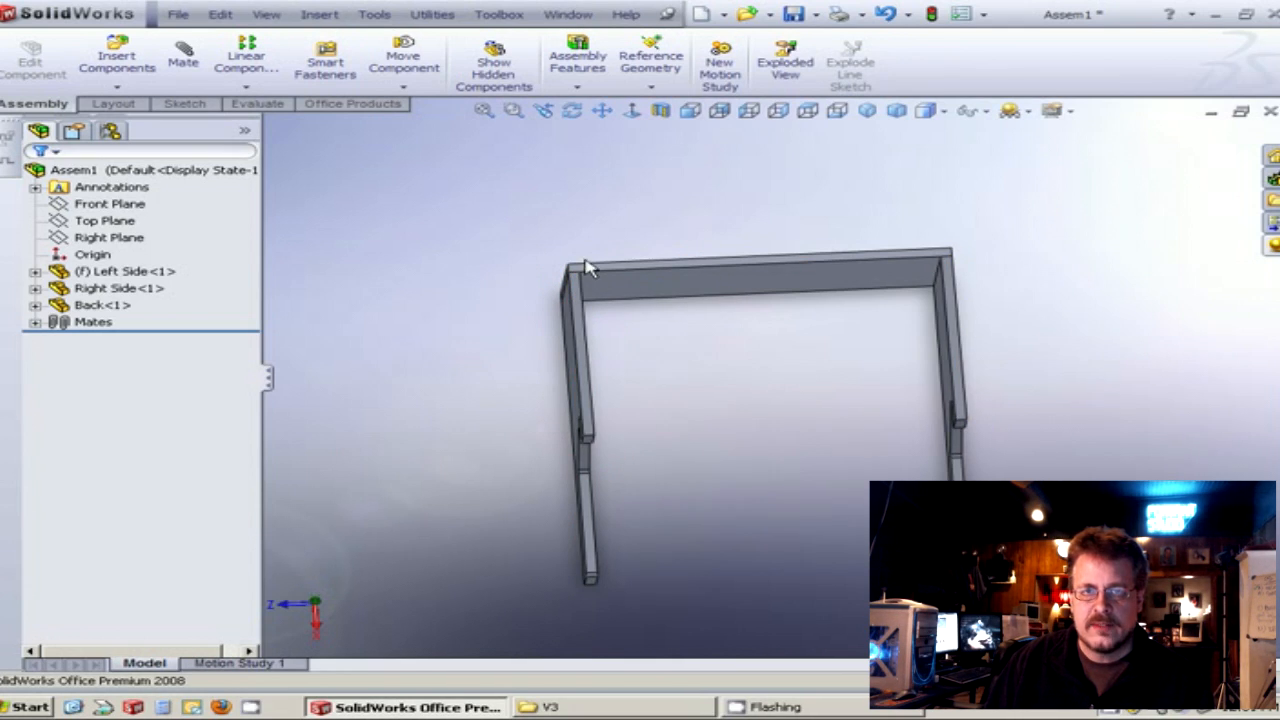
{"action": "scroll", "coordinate": [848, 412], "scroll_direction": "down", "scroll_amount": 4}
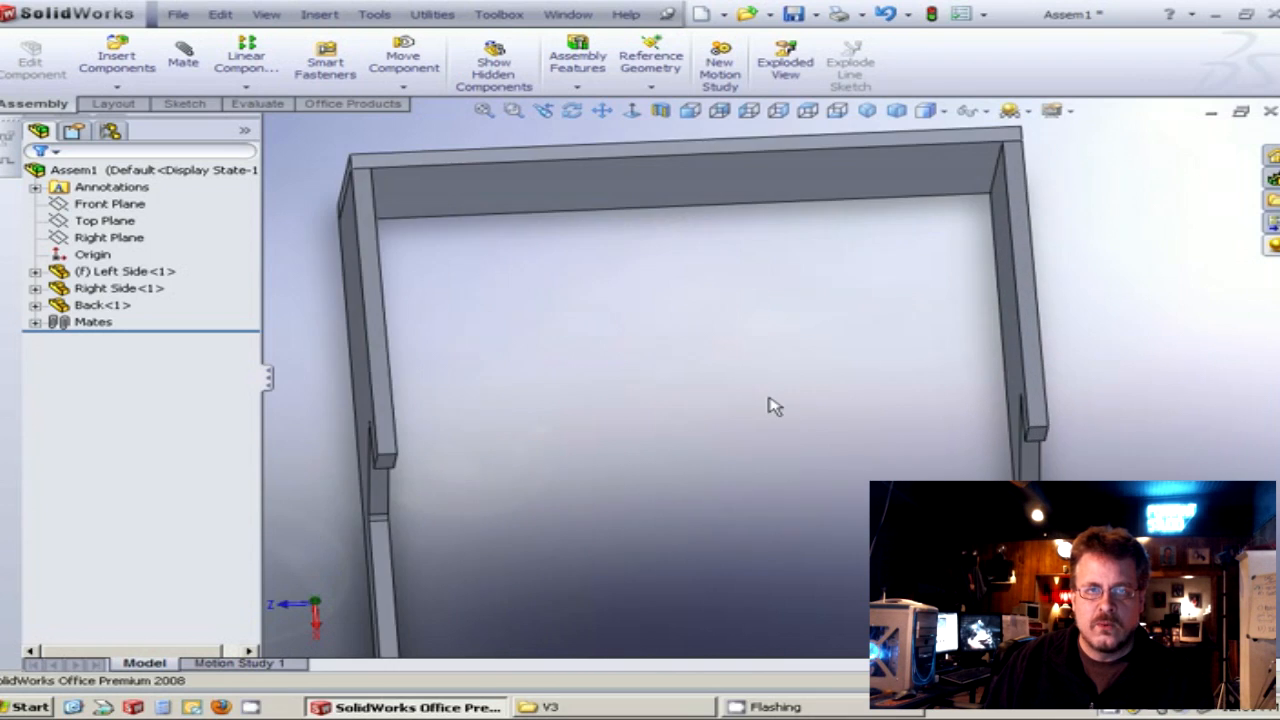
{"action": "scroll", "coordinate": [760, 406], "scroll_direction": "up", "scroll_amount": 4}
Try to dimension the distance from the Left Side's top edge face to the Right Side's outer top edge with Smart Dimension.
{"action": "left_click", "coordinate": [205, 170]}
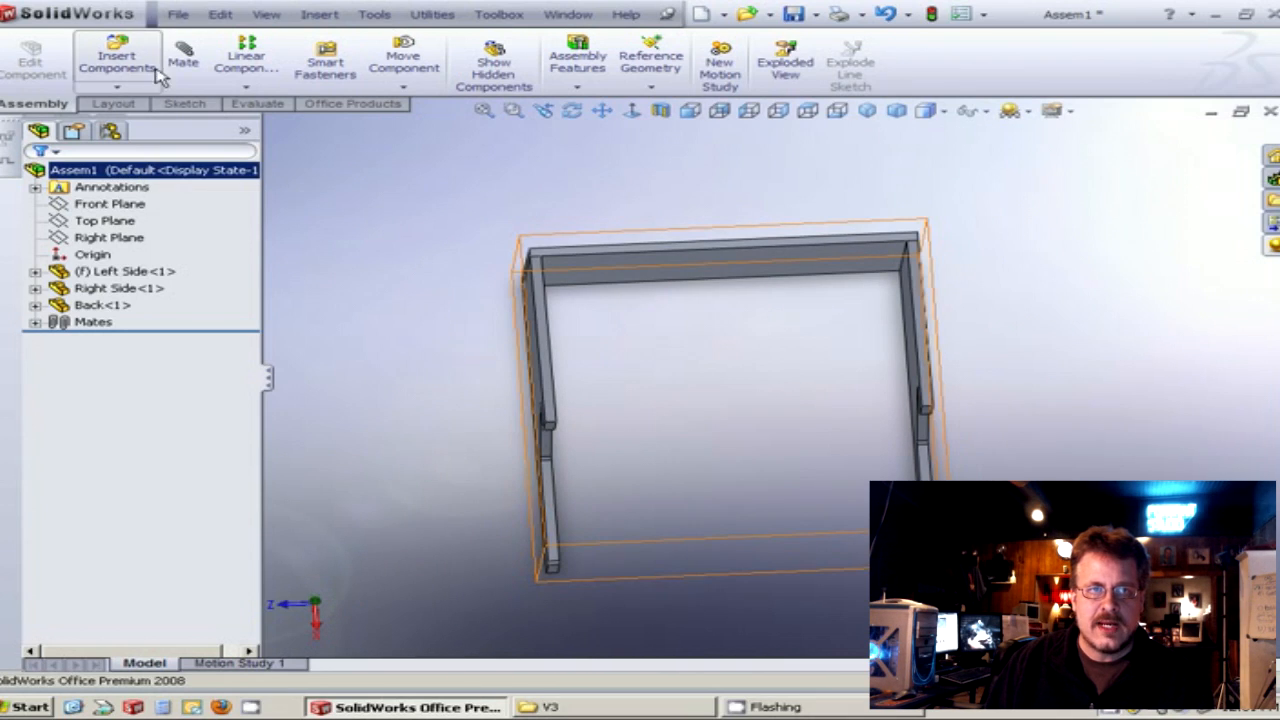
{"action": "left_click", "coordinate": [112, 104]}
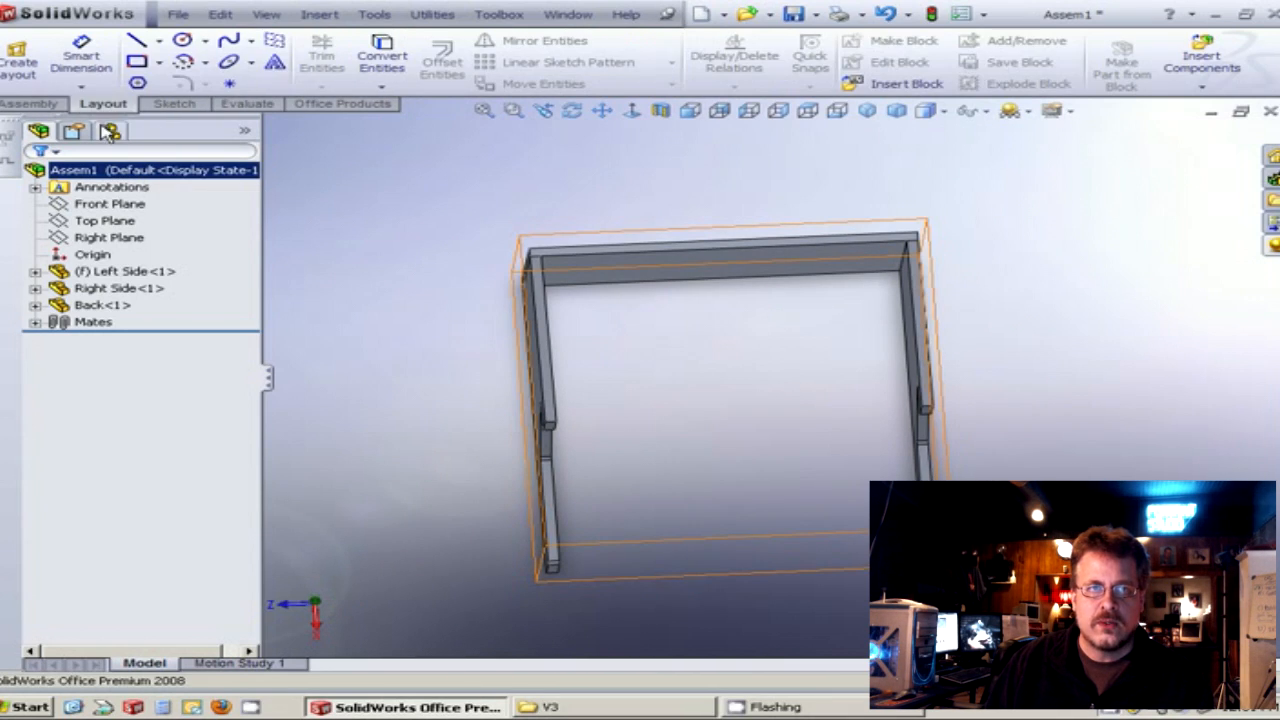
{"action": "left_click", "coordinate": [82, 55]}
{"action": "scroll", "coordinate": [709, 320], "scroll_direction": "down", "scroll_amount": 5}
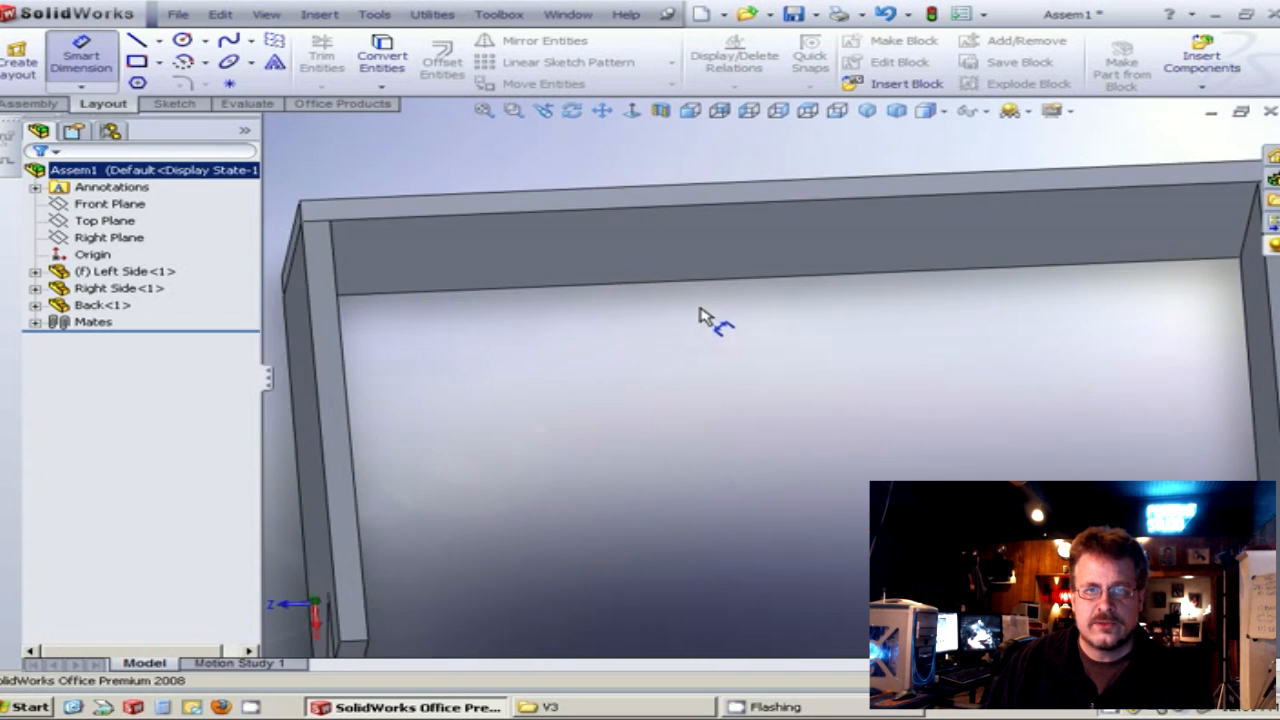
{"action": "left_click", "coordinate": [322, 278]}
{"action": "scroll", "coordinate": [381, 314], "scroll_direction": "up", "scroll_amount": 3}
{"action": "scroll", "coordinate": [381, 314], "scroll_direction": "down", "scroll_amount": 3}
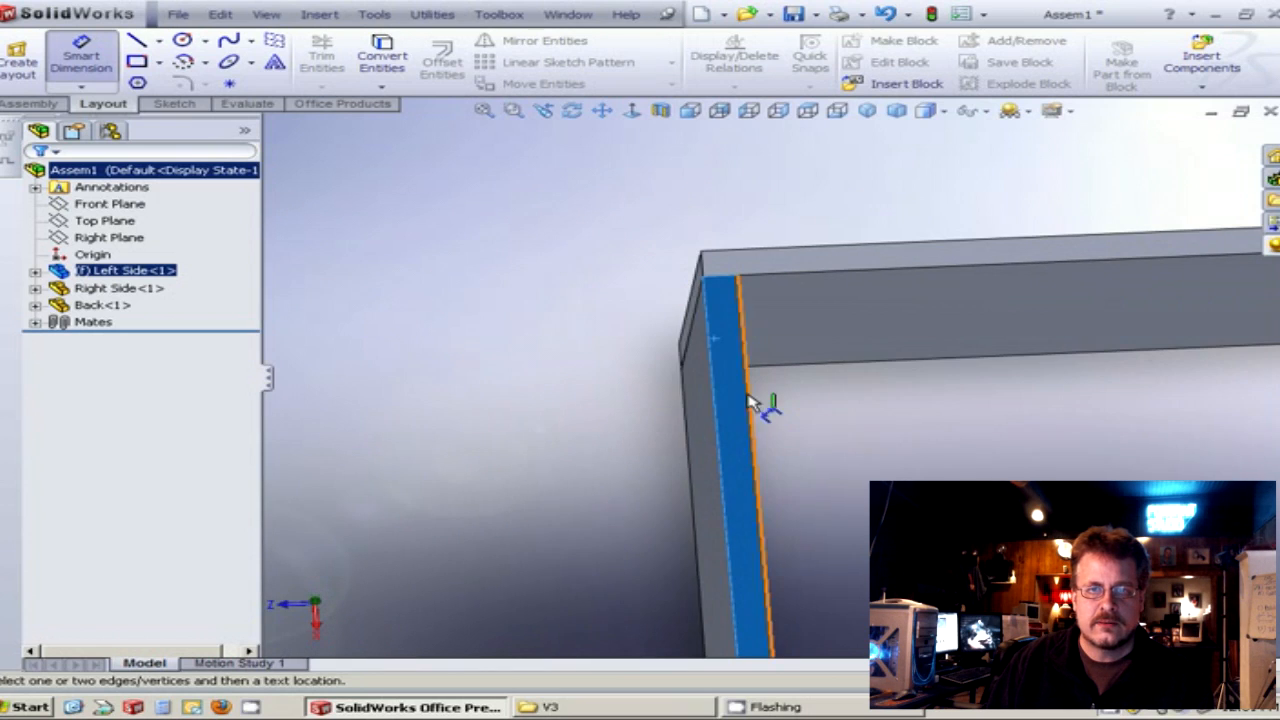
{"action": "scroll", "coordinate": [957, 429], "scroll_direction": "up", "scroll_amount": 5}
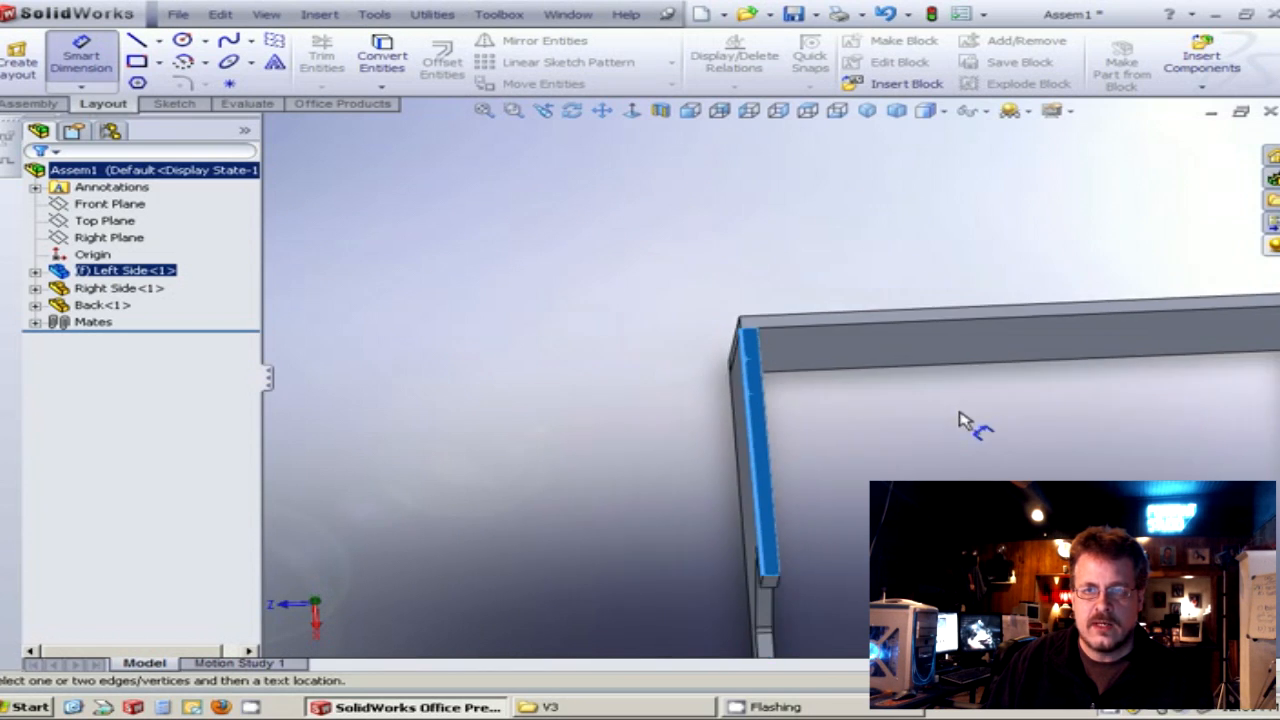
{"action": "scroll", "coordinate": [1006, 409], "scroll_direction": "down", "scroll_amount": 5}
{"action": "scroll", "coordinate": [960, 396], "scroll_direction": "down", "scroll_amount": 2}
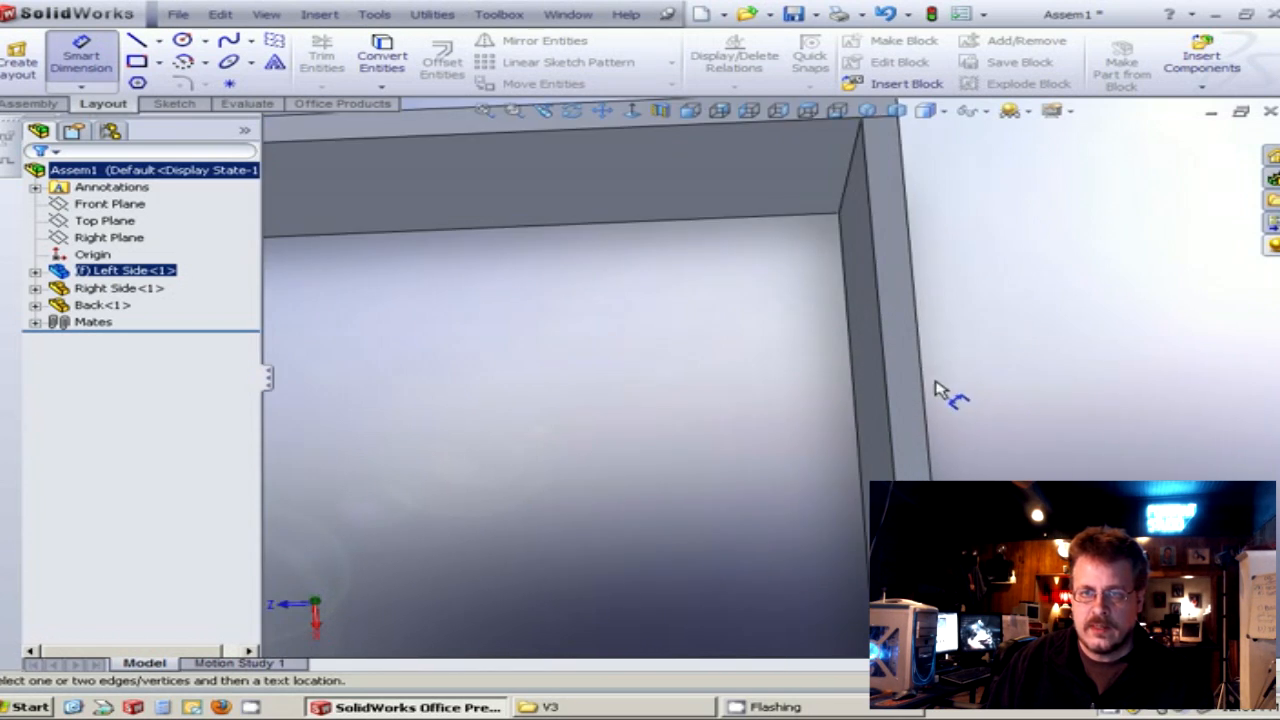
{"action": "left_click", "coordinate": [925, 396]}
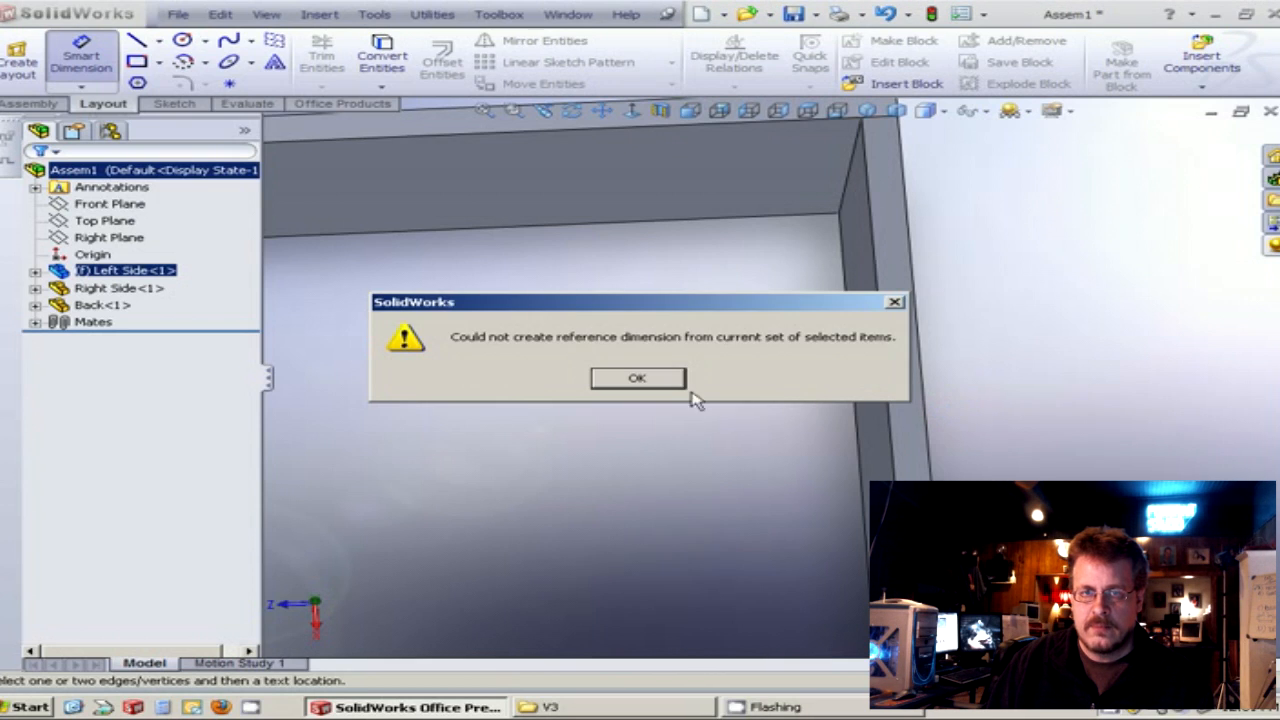
{"action": "left_click", "coordinate": [637, 379]}
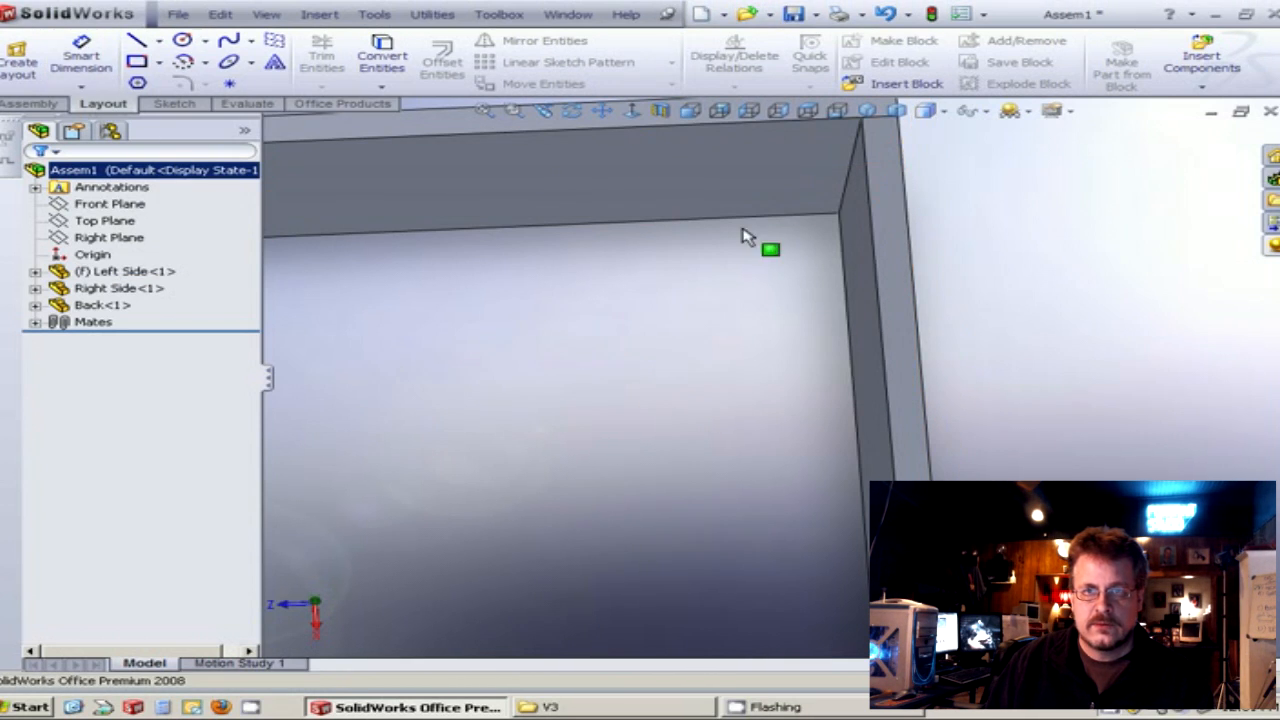
Try to check the cabinet's width by selecting the outer top edges of the Right Side and Left Side panels.
{"action": "left_click", "coordinate": [905, 272]}
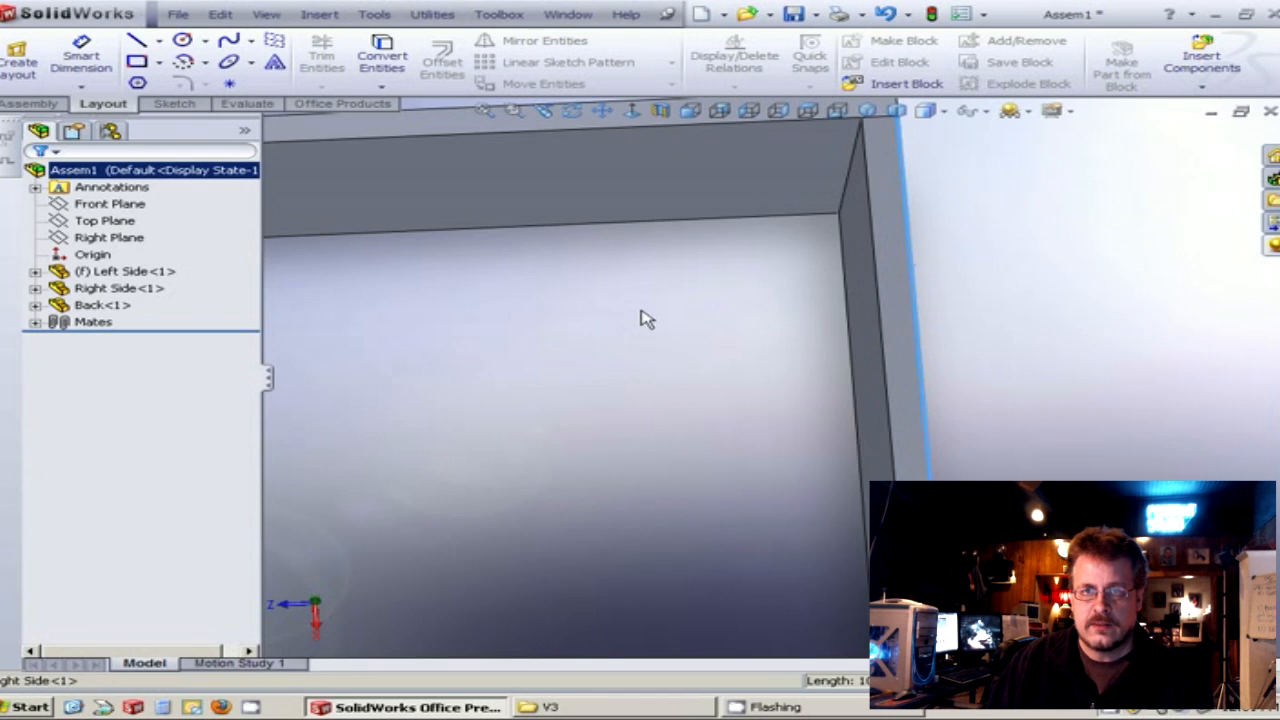
{"action": "scroll", "coordinate": [568, 357], "scroll_direction": "up", "scroll_amount": 4}
{"action": "scroll", "coordinate": [568, 357], "scroll_direction": "down", "scroll_amount": 5}
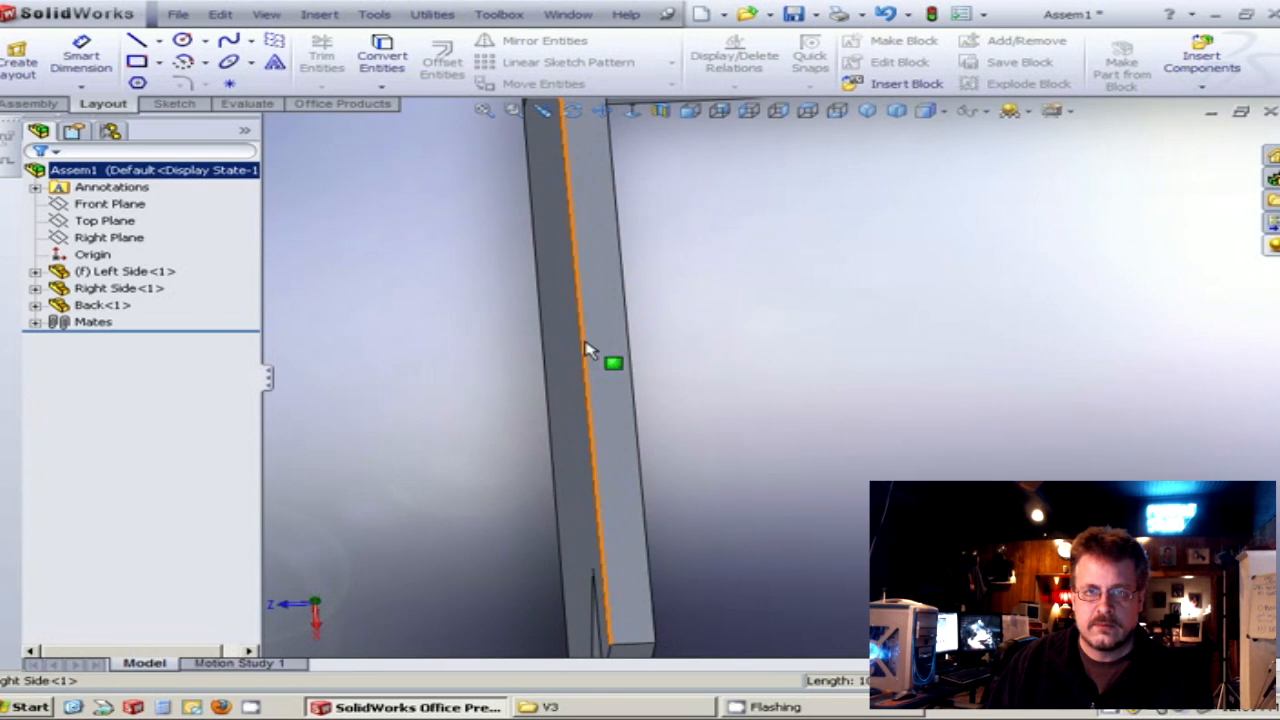
{"action": "left_click", "coordinate": [587, 353]}
{"action": "scroll", "coordinate": [674, 334], "scroll_direction": "up", "scroll_amount": 5}
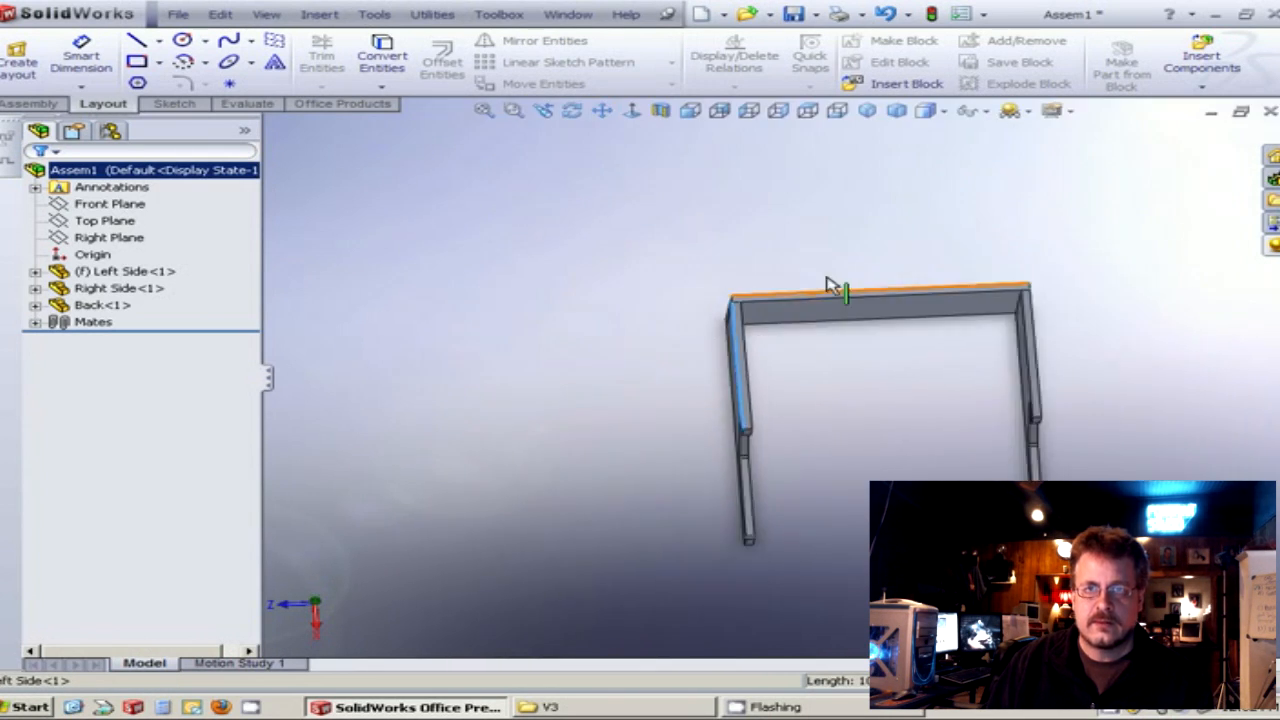
{"action": "scroll", "coordinate": [872, 300], "scroll_direction": "down", "scroll_amount": 3}
{"action": "middle_click_drag", "start_coordinate": [860, 334], "coordinate": [877, 428]}
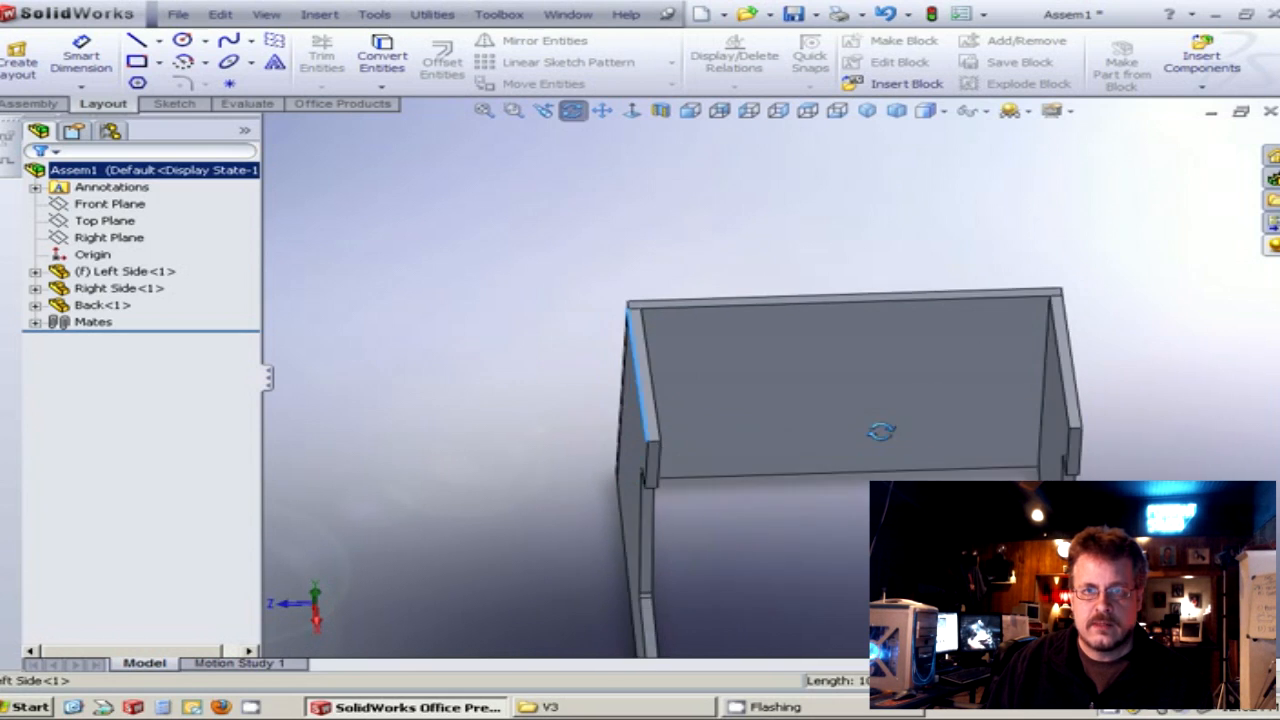
Measure the Back panel's overall width between its two short top end edges with Smart Dimension, without placing the dimension.
{"action": "left_click", "coordinate": [81, 55]}
{"action": "scroll", "coordinate": [729, 309], "scroll_direction": "down", "scroll_amount": 6}
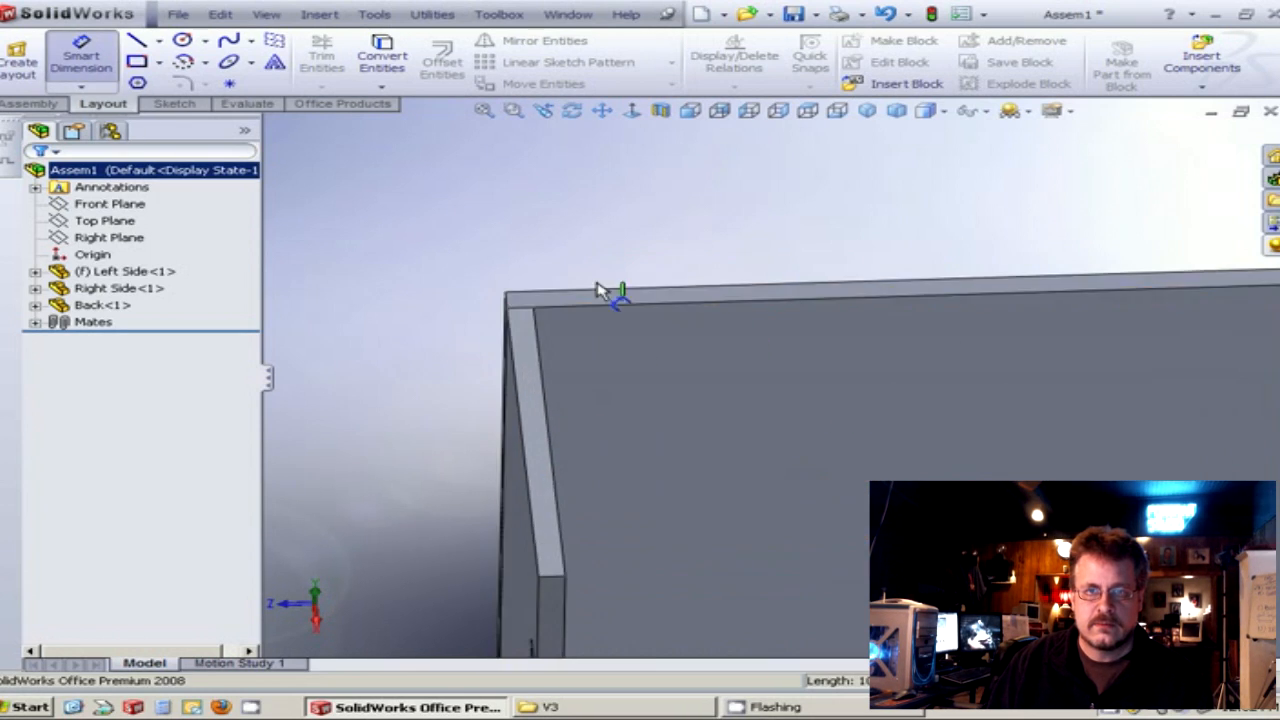
{"action": "scroll", "coordinate": [550, 317], "scroll_direction": "down", "scroll_amount": 3}
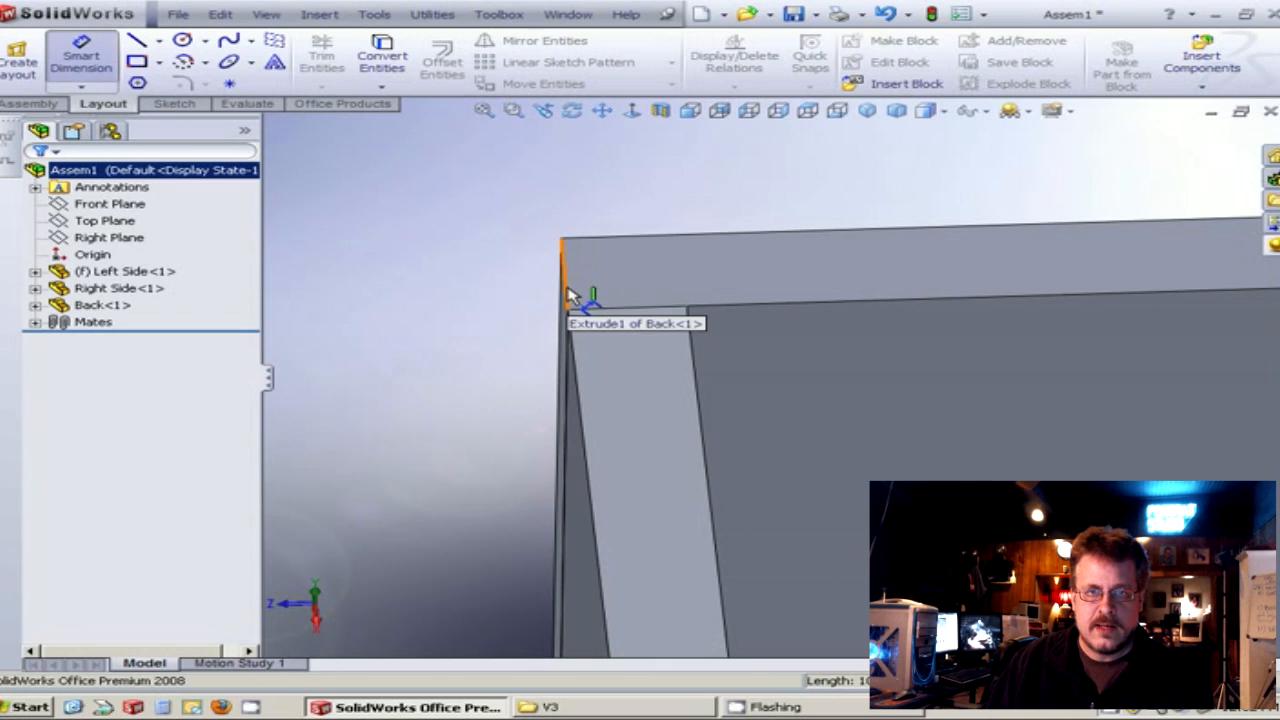
{"action": "mouse_move", "coordinate": [600, 294]}
{"action": "middle_mouse_down"}
{"action": "mouse_move", "coordinate": [671, 297]}
{"action": "mouse_move", "coordinate": [617, 305]}
{"action": "middle_mouse_up"}
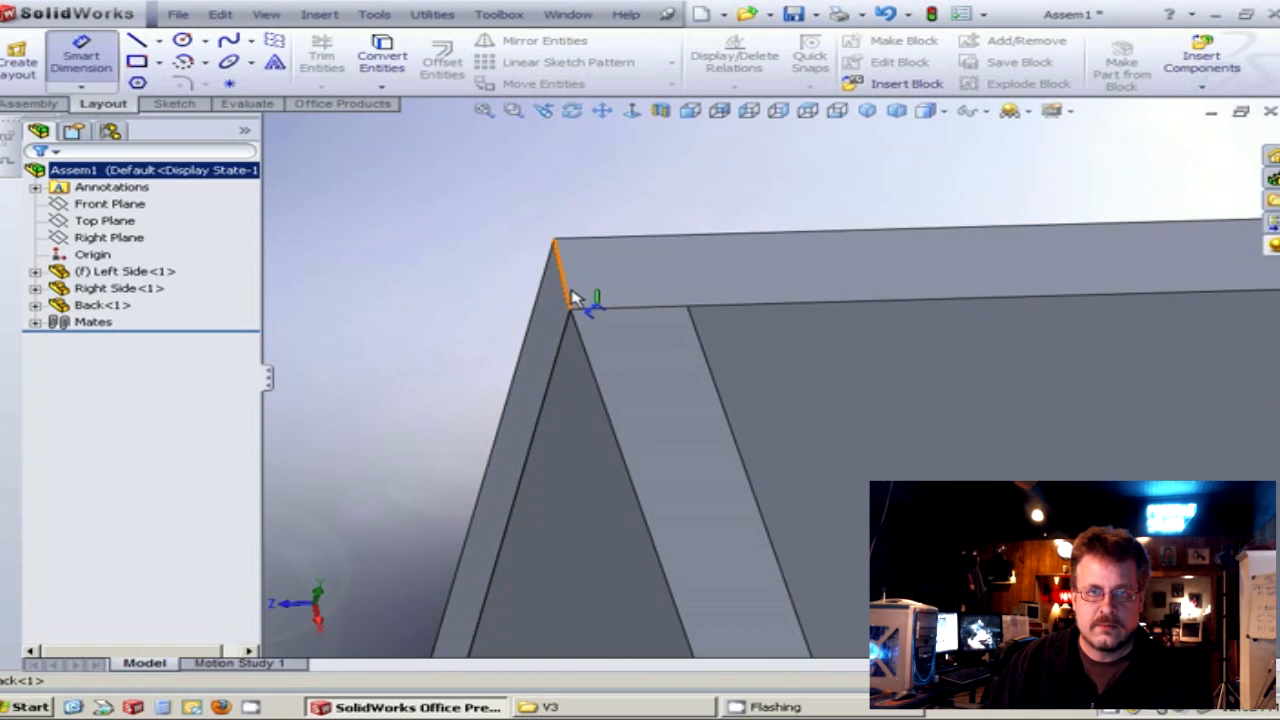
{"action": "left_click", "coordinate": [570, 310]}
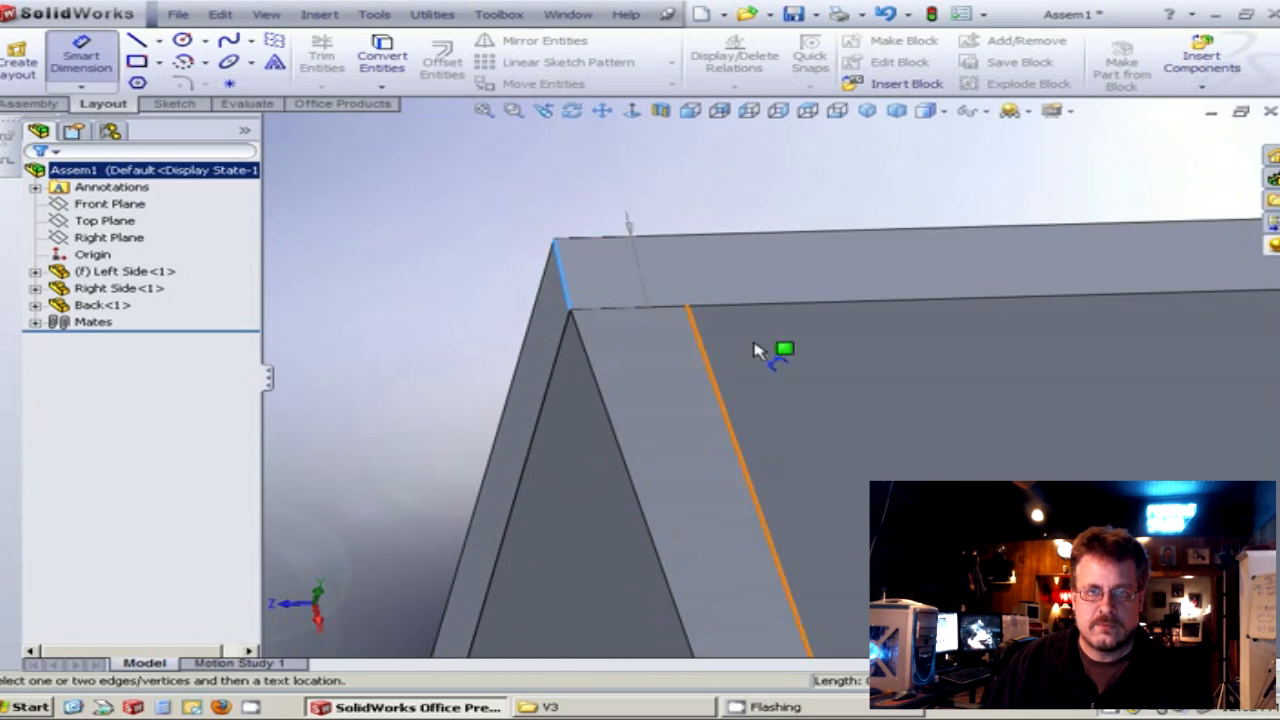
{"action": "scroll", "coordinate": [920, 346], "scroll_direction": "up", "scroll_amount": 4}
{"action": "scroll", "coordinate": [1243, 375], "scroll_direction": "down", "scroll_amount": 5}
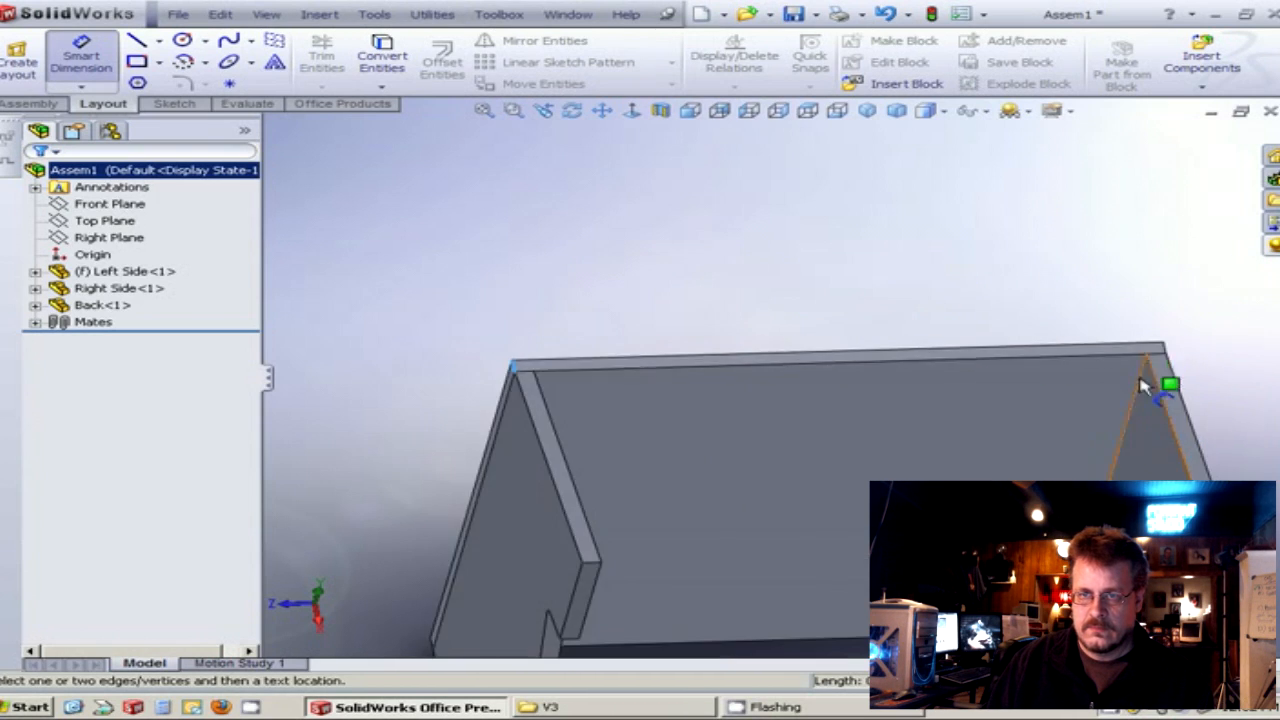
{"action": "scroll", "coordinate": [985, 370], "scroll_direction": "down", "scroll_amount": 2}
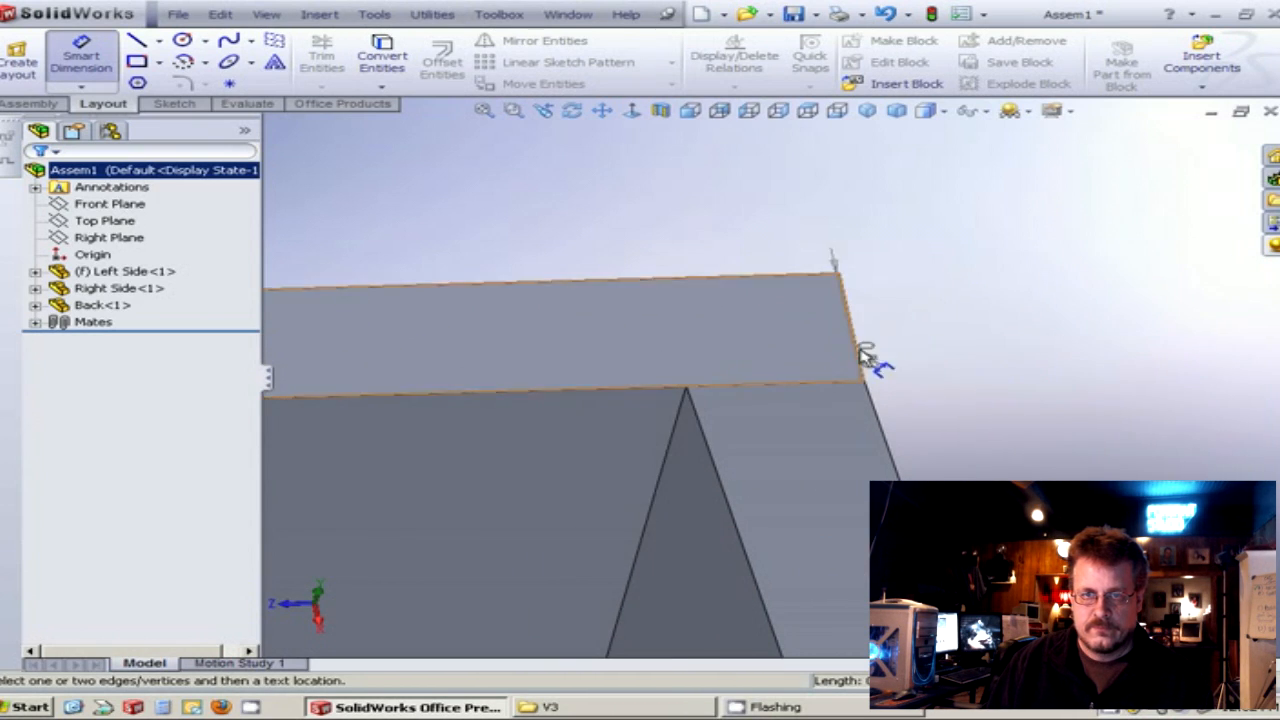
{"action": "left_click", "coordinate": [862, 362]}
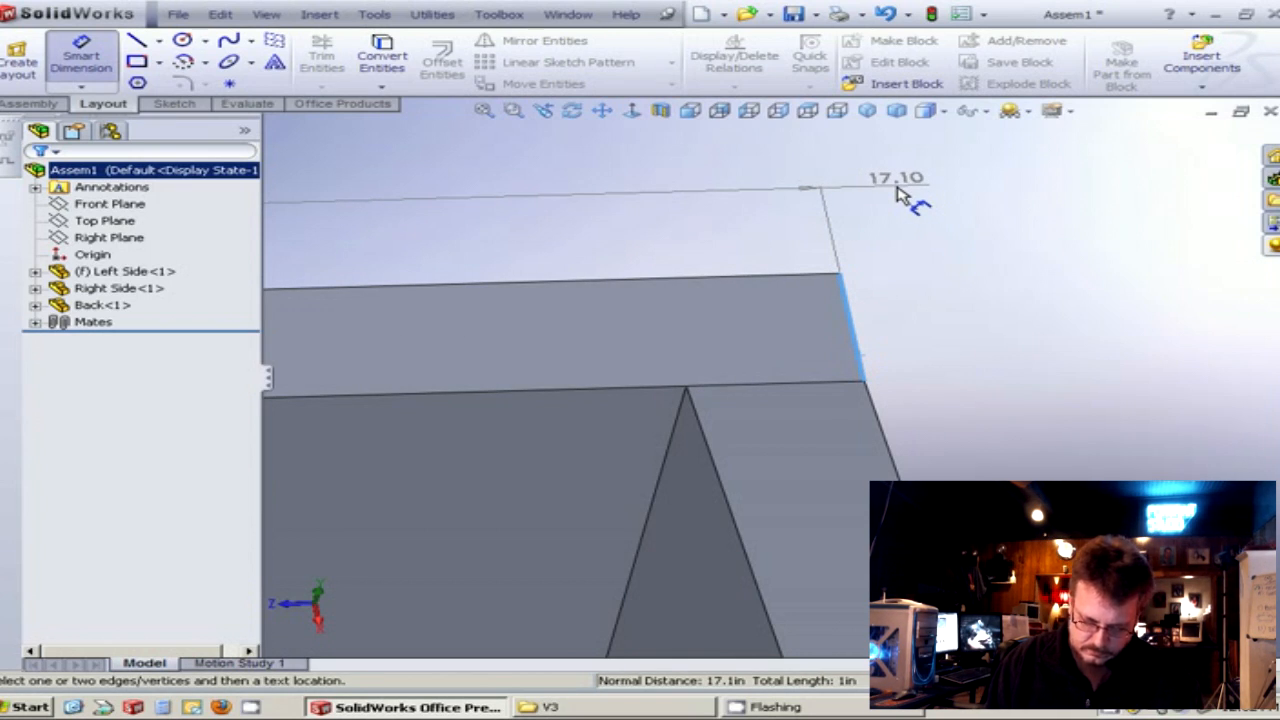
{"action": "key", "text": "Escape"}
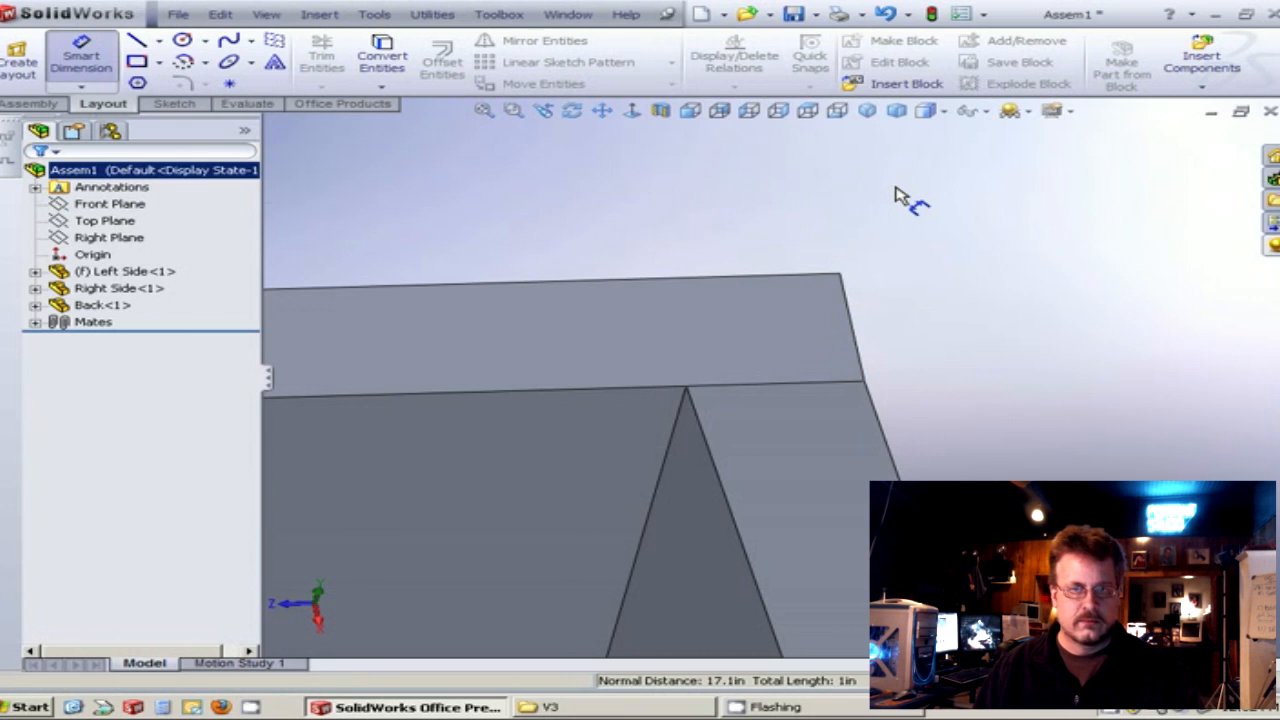
Measure the depth from the Back panel's rear top edge to the Right Side's front top edge with Smart Dimension, without placing the dimension.
{"action": "left_click", "coordinate": [81, 58]}
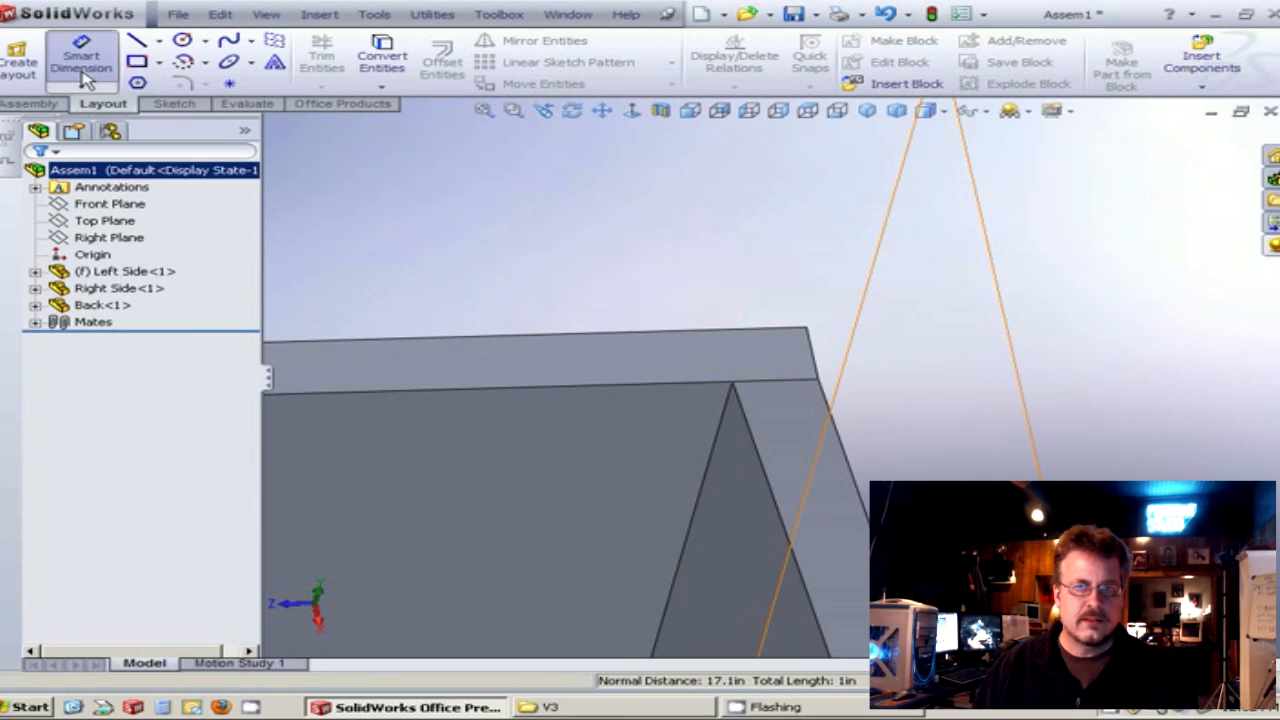
{"action": "left_click", "coordinate": [787, 336]}
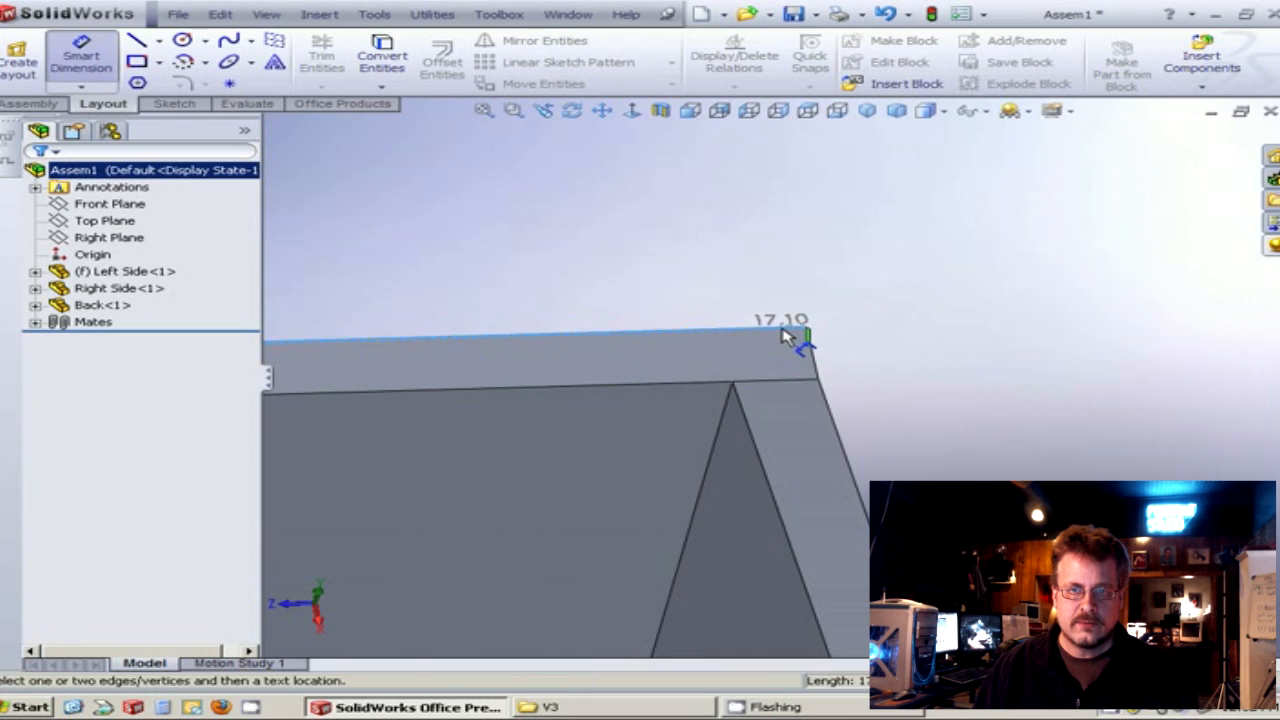
{"action": "scroll", "coordinate": [697, 562], "scroll_direction": "up", "scroll_amount": 5}
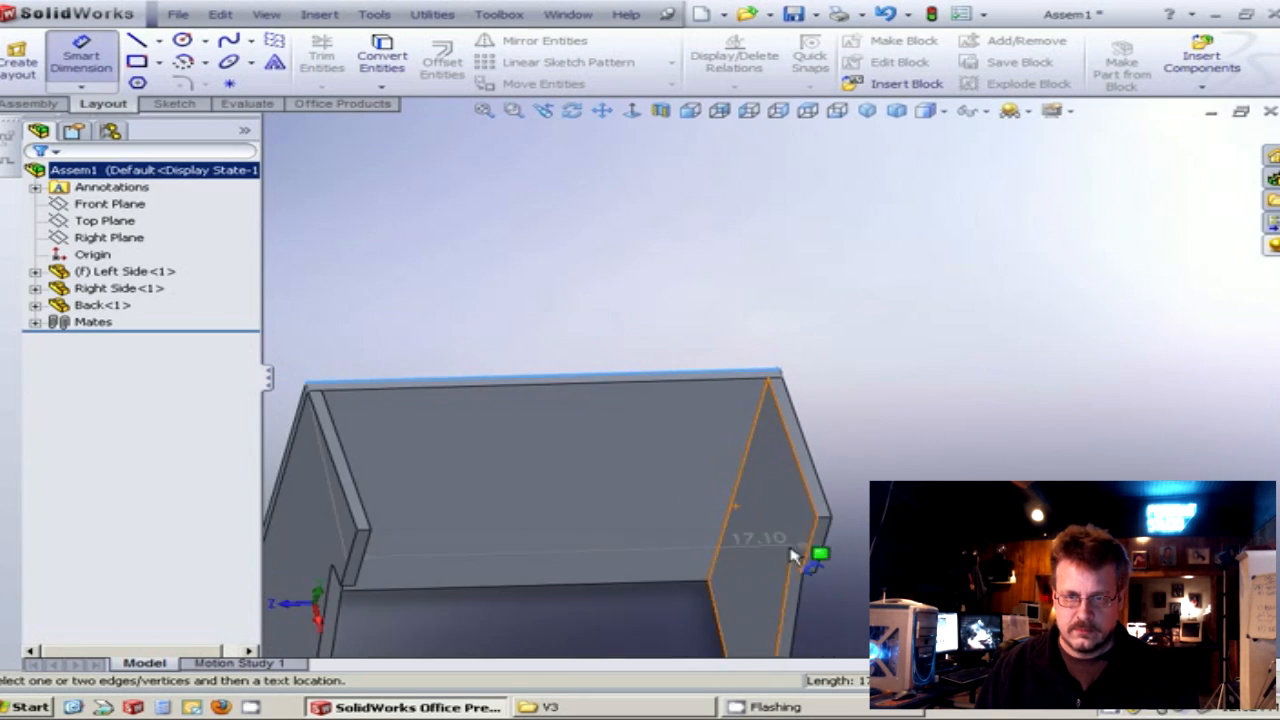
{"action": "scroll", "coordinate": [794, 557], "scroll_direction": "down", "scroll_amount": 10}
{"action": "scroll", "coordinate": [780, 467], "scroll_direction": "down", "scroll_amount": 3}
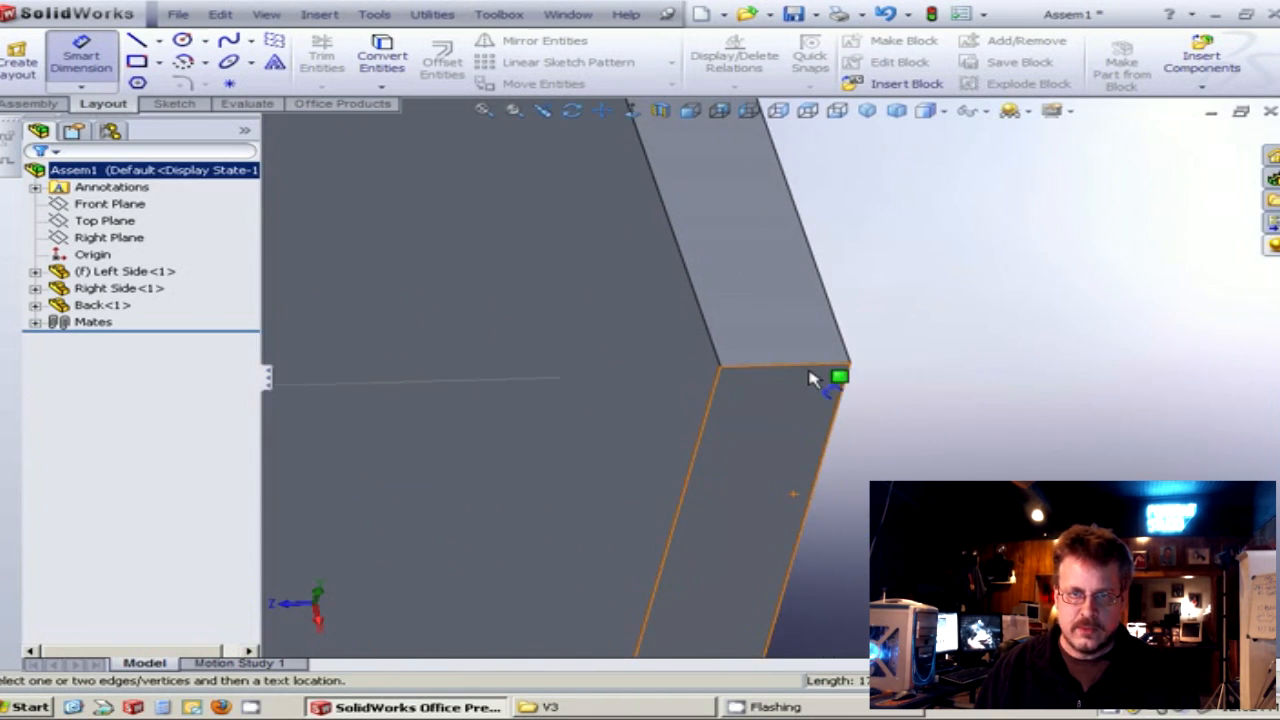
{"action": "left_click", "coordinate": [829, 369]}
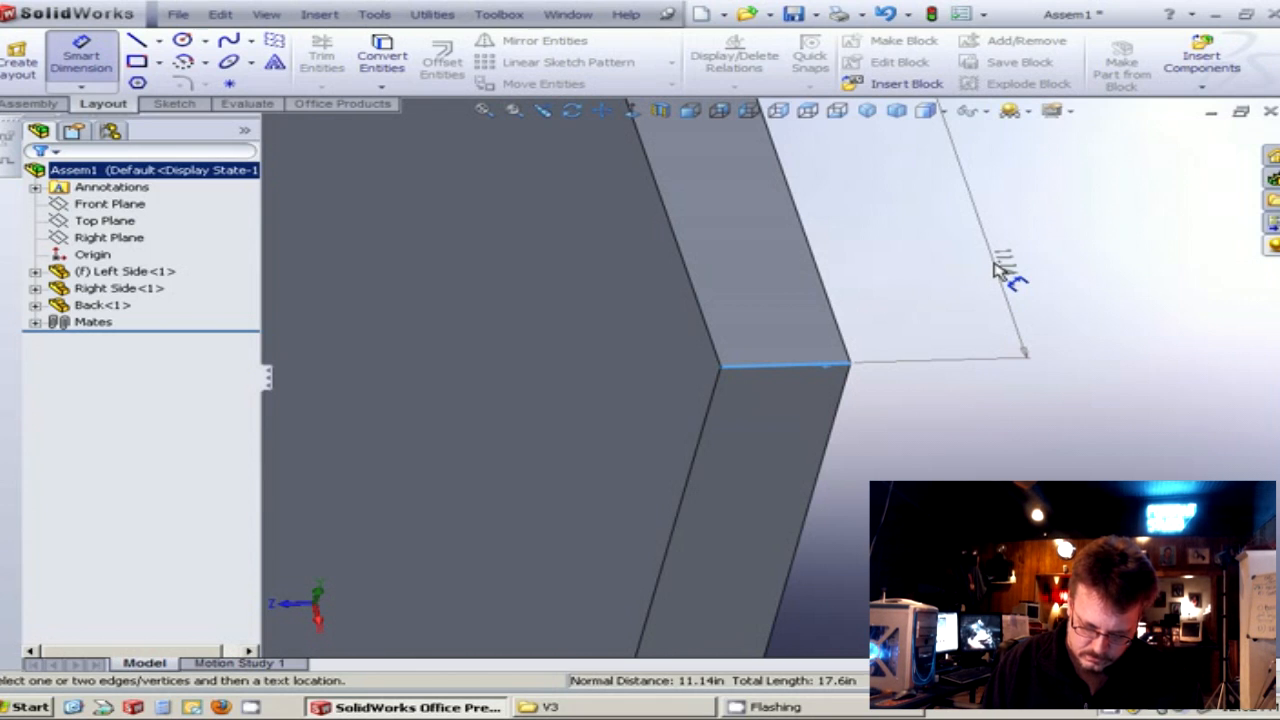
{"action": "key", "text": "Escape"}
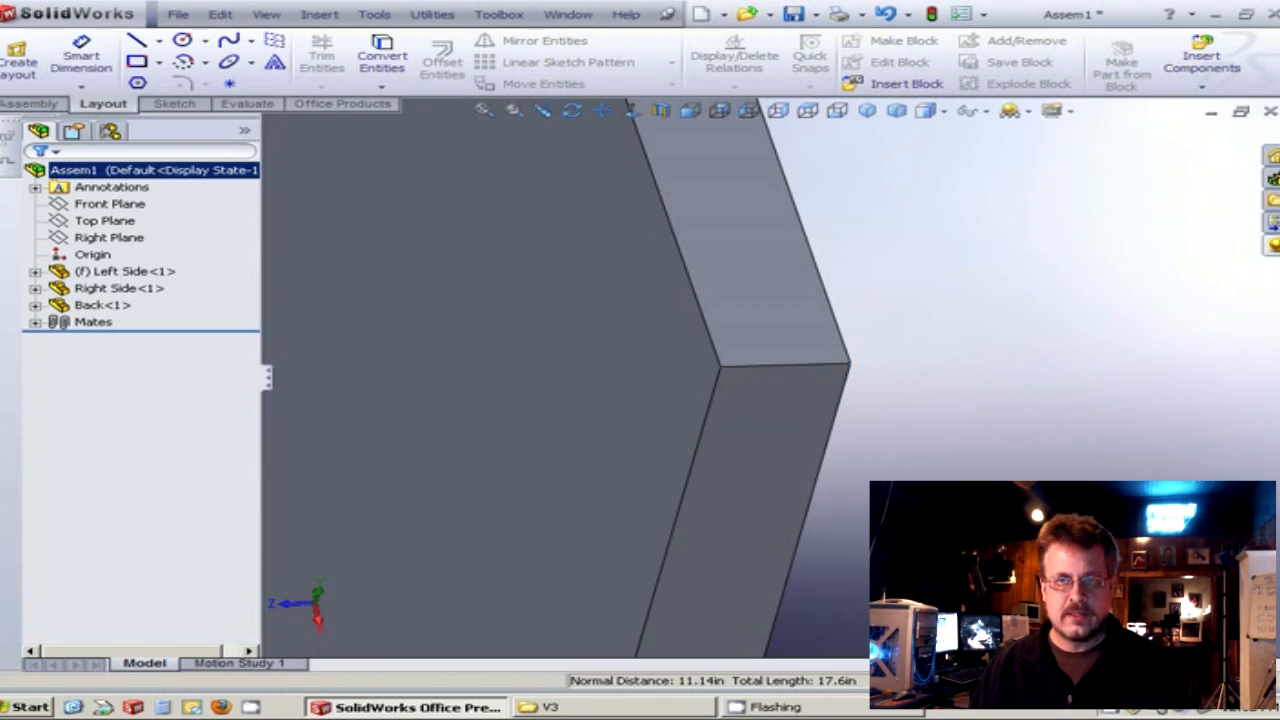
{"action": "scroll", "coordinate": [680, 409], "scroll_direction": "up", "scroll_amount": 10}
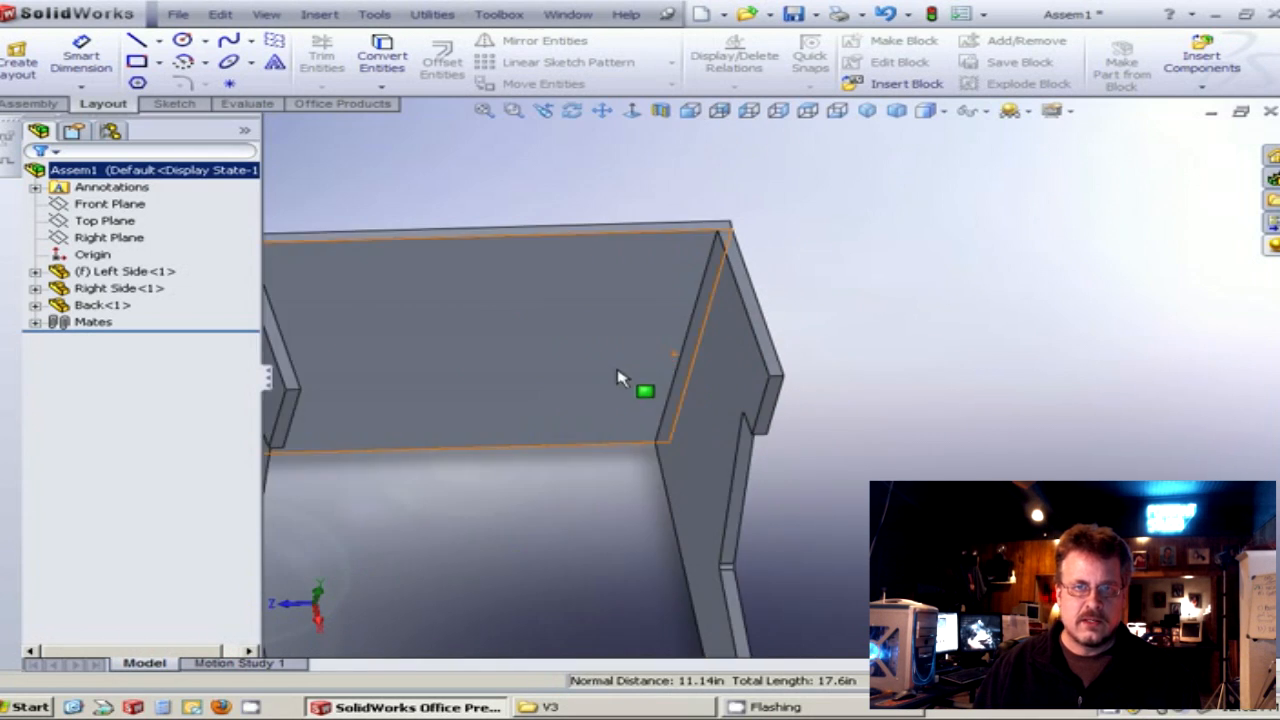
{"action": "middle_click_drag", "start_coordinate": [595, 338], "coordinate": [645, 218]}
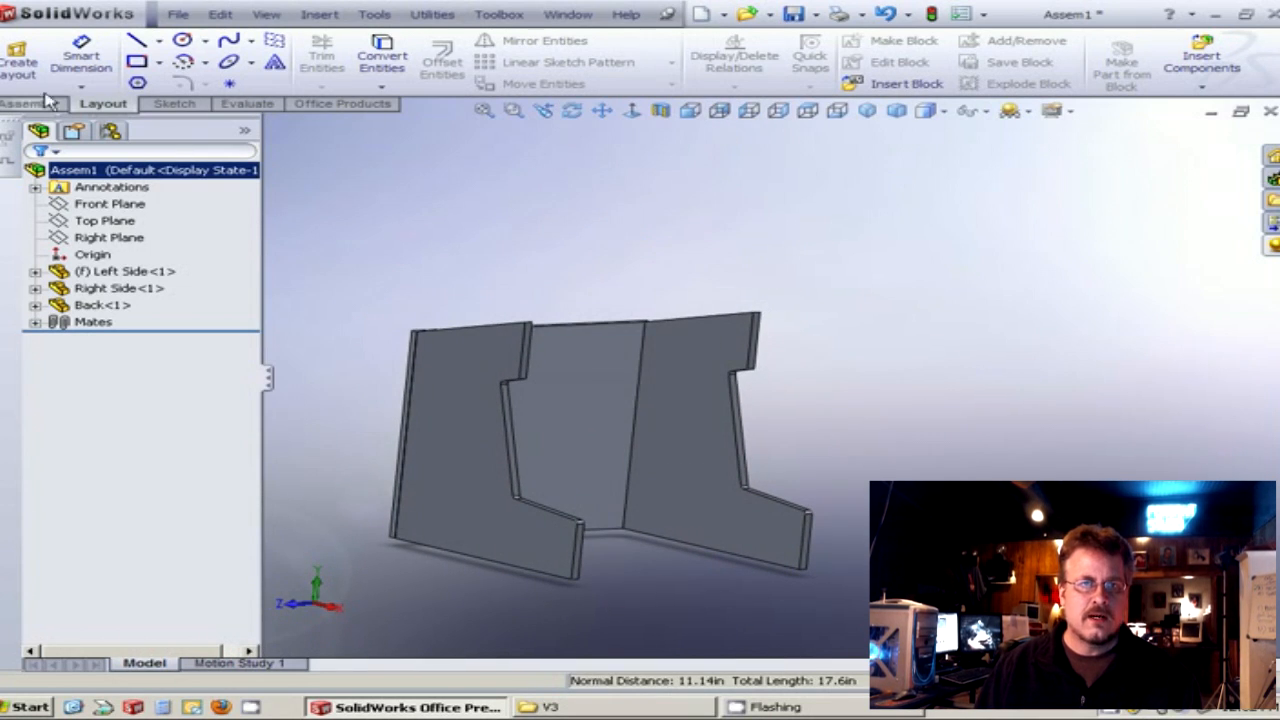
{"action": "left_click", "coordinate": [186, 18]}
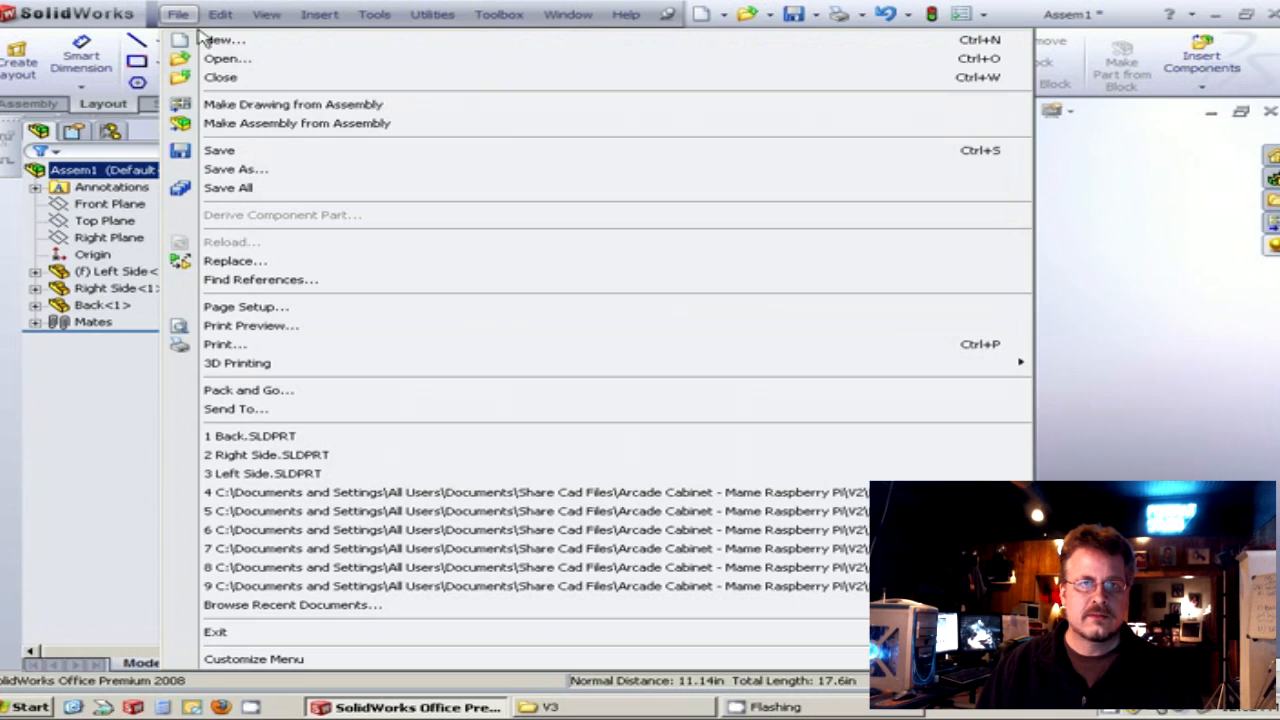
{"action": "left_click", "coordinate": [241, 154]}
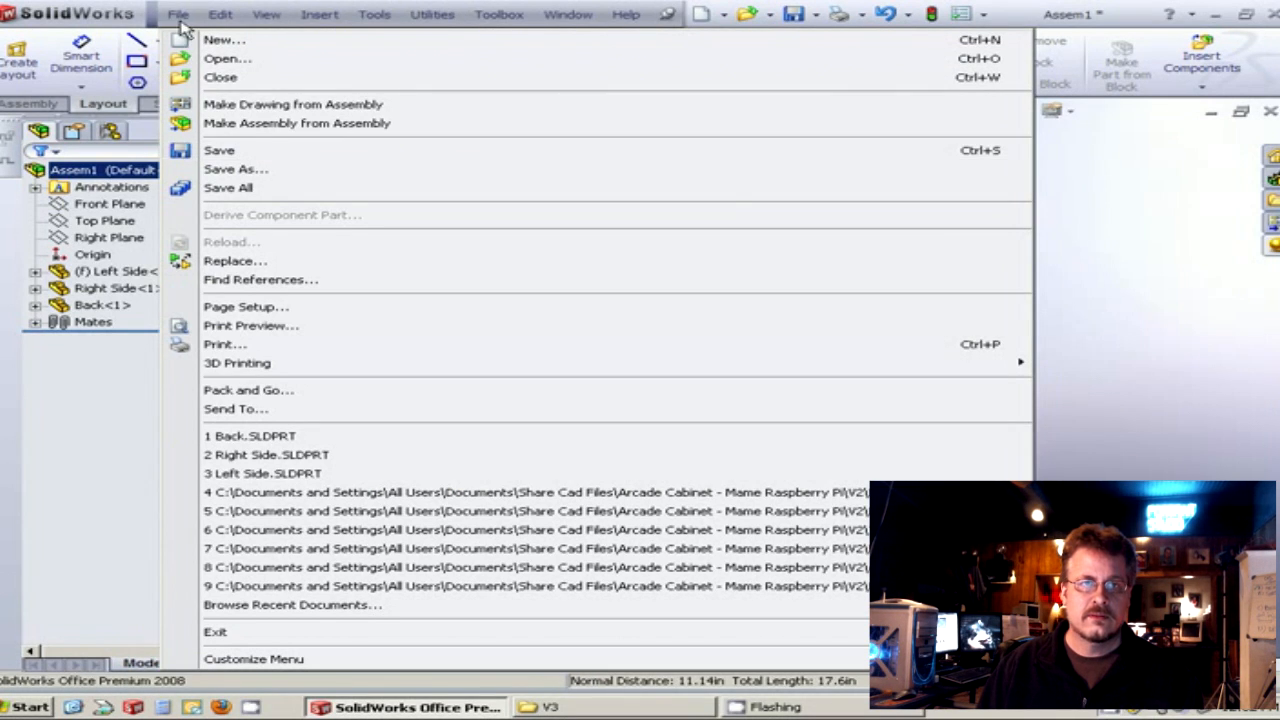
{"action": "left_click", "coordinate": [805, 527]}
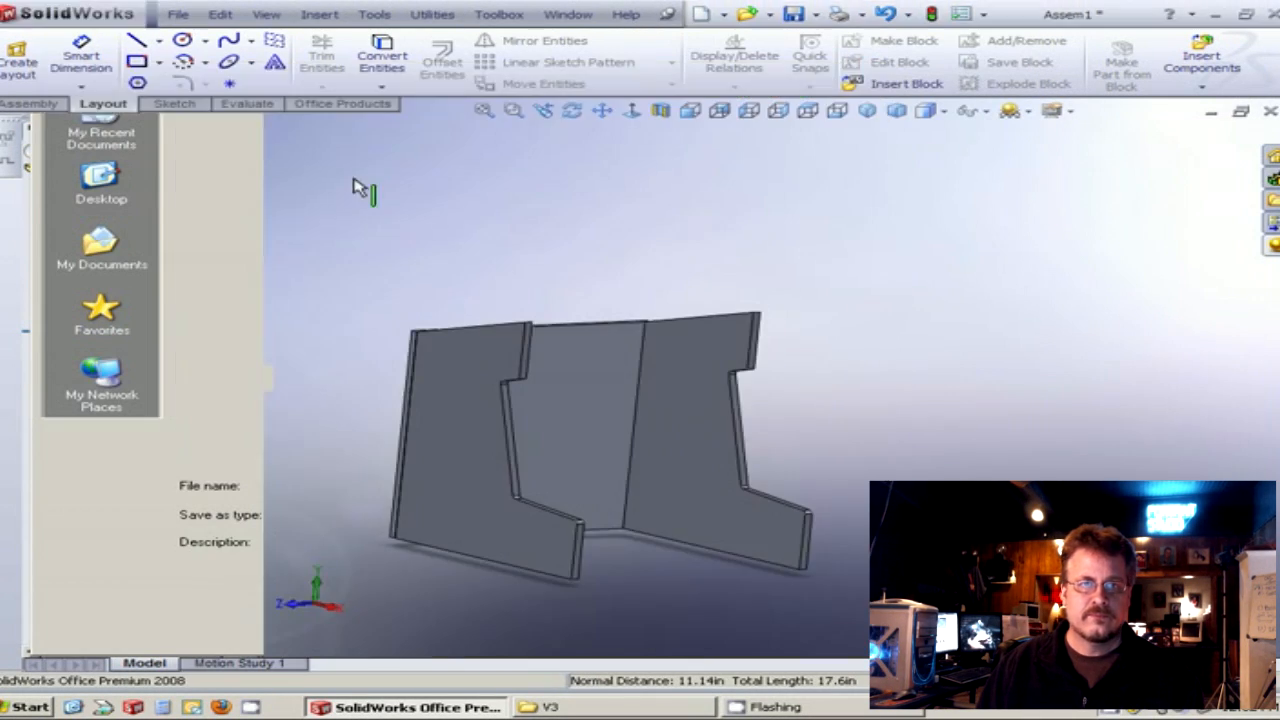
Create a new part document and start a sketch on the Front Plane.
{"action": "left_click", "coordinate": [179, 15]}
{"action": "left_click", "coordinate": [218, 40]}
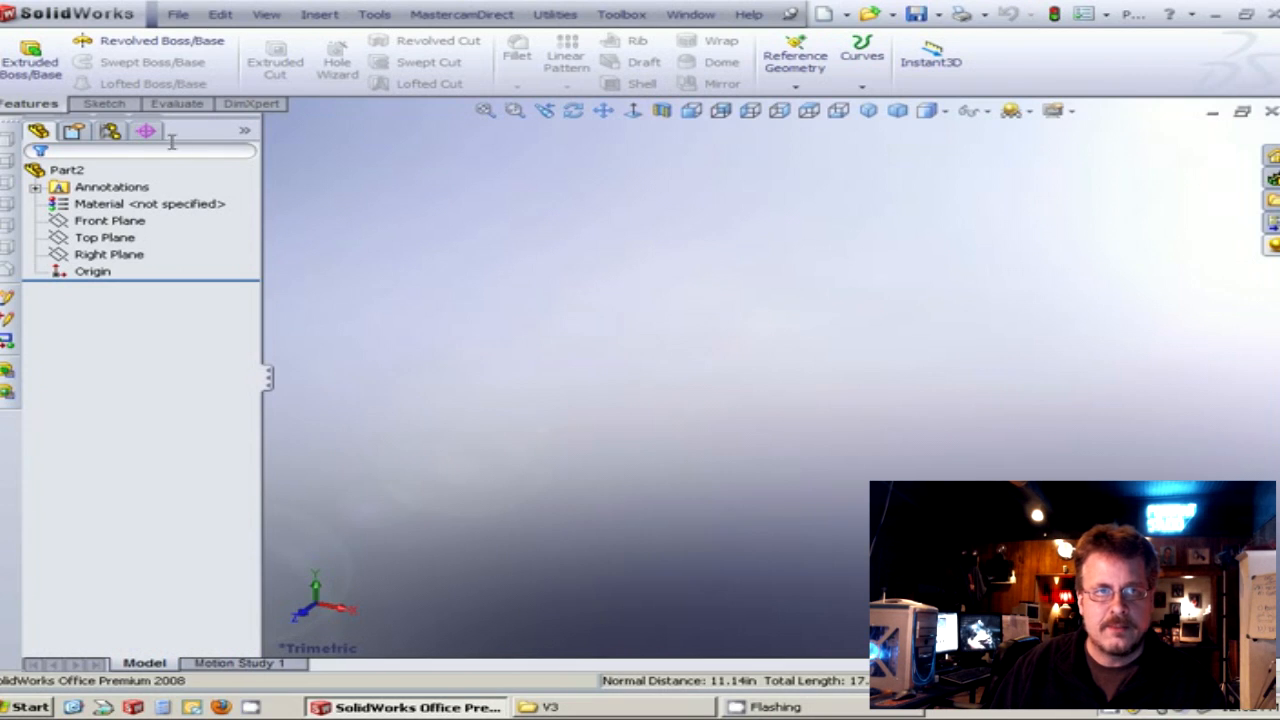
{"action": "left_click", "coordinate": [104, 104]}
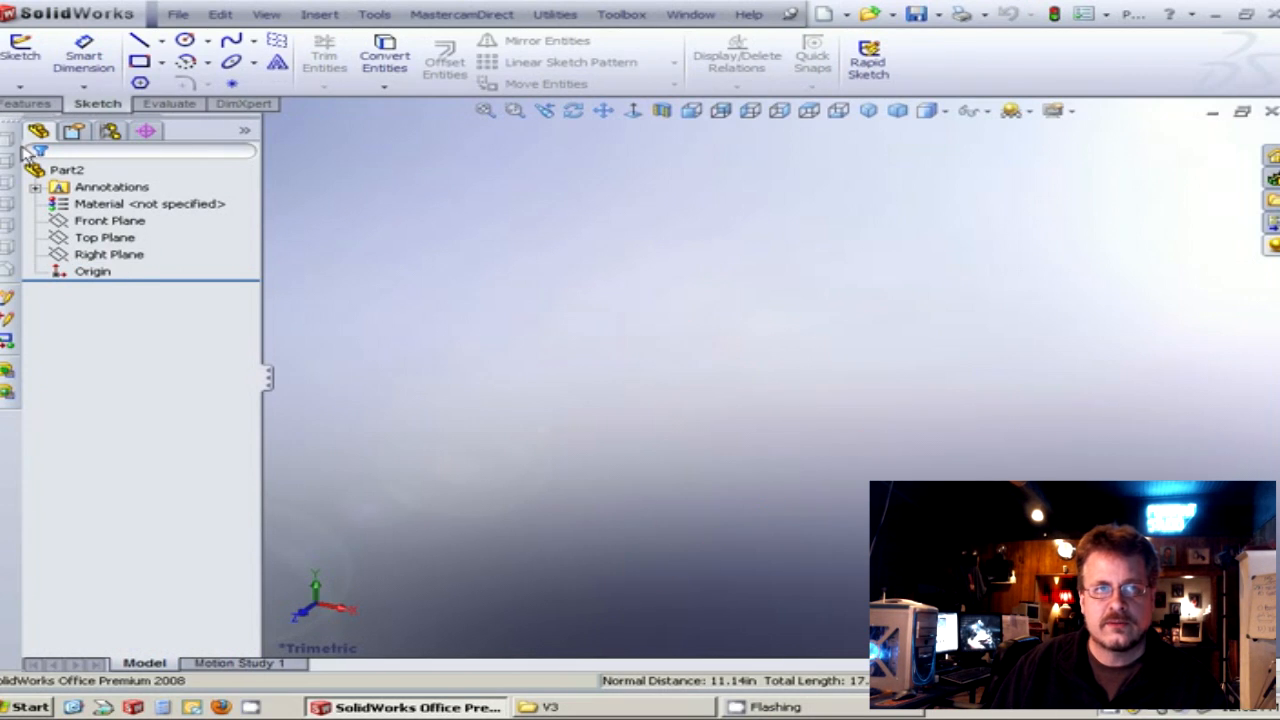
{"action": "left_click", "coordinate": [18, 62]}
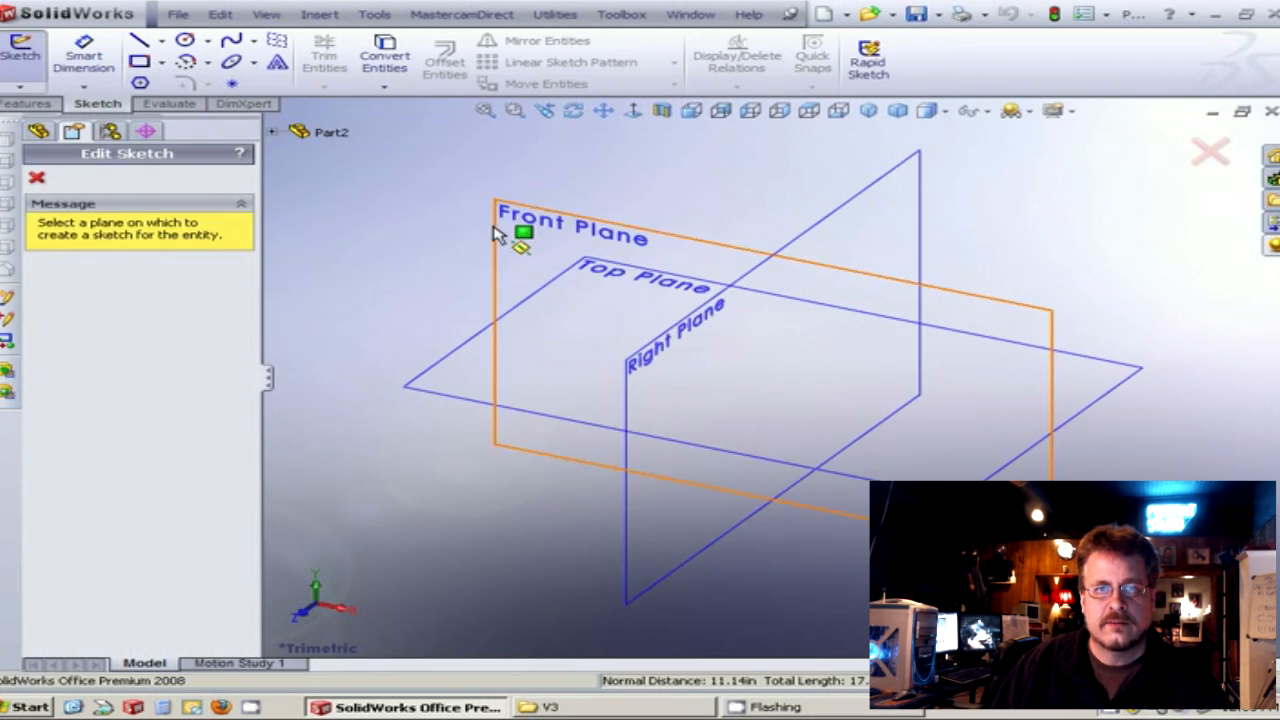
{"action": "left_click", "coordinate": [534, 236]}
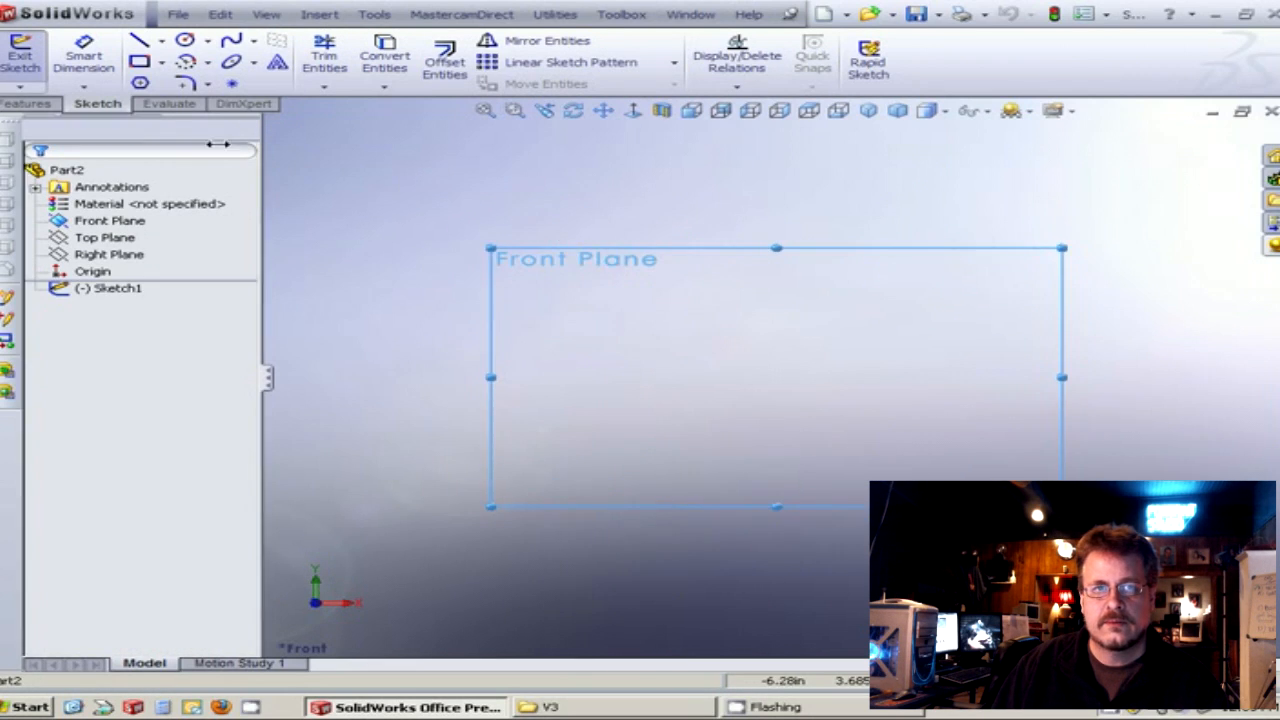
Sketch a corner rectangle about 5.86 in wide and 2.65 in high around the origin.
{"action": "left_click", "coordinate": [142, 64]}
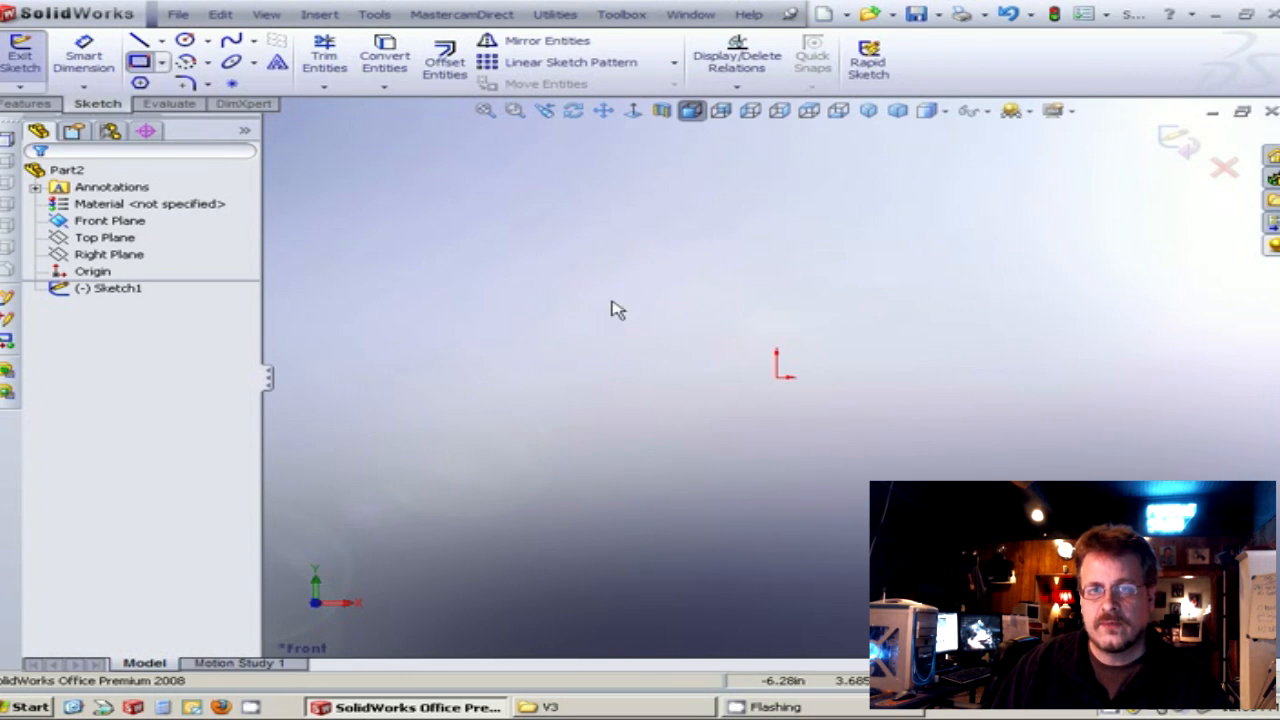
{"action": "left_click", "coordinate": [538, 289]}
{"action": "left_click", "coordinate": [1017, 446]}
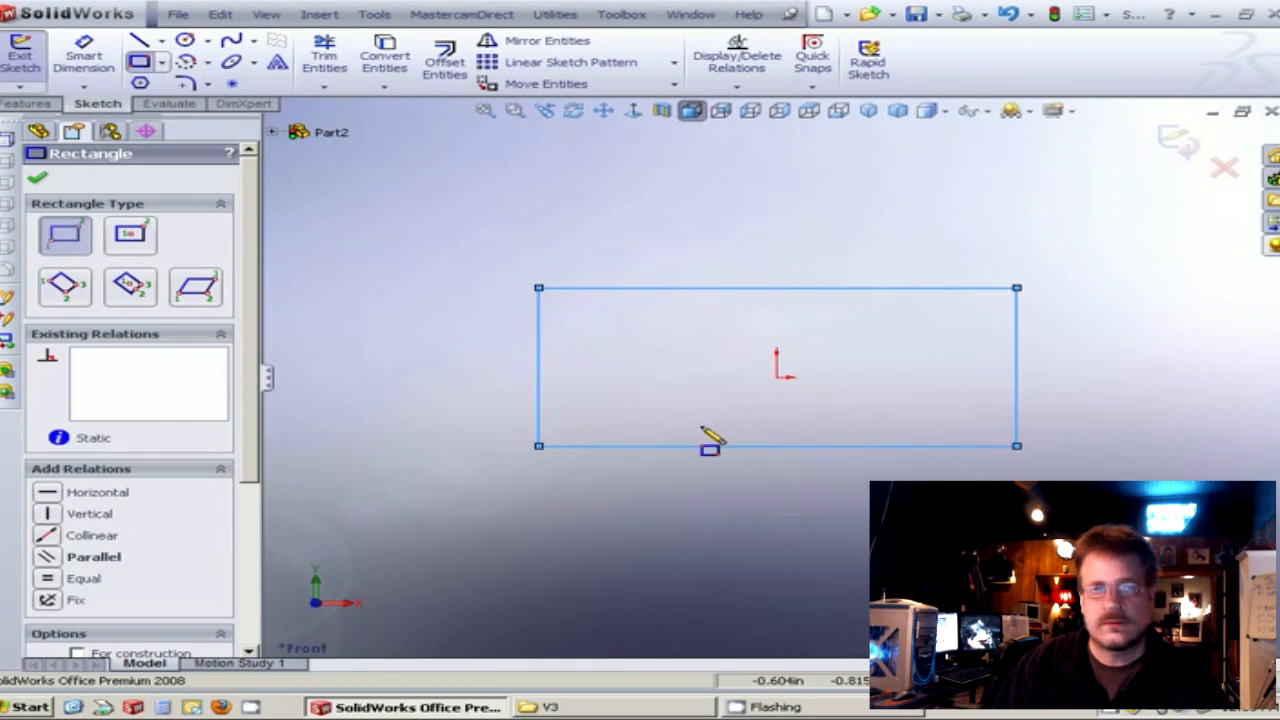
Dimension the rectangle's vertical side with Smart Dimension and set its height to 11.14 in.
{"action": "left_click", "coordinate": [84, 55]}
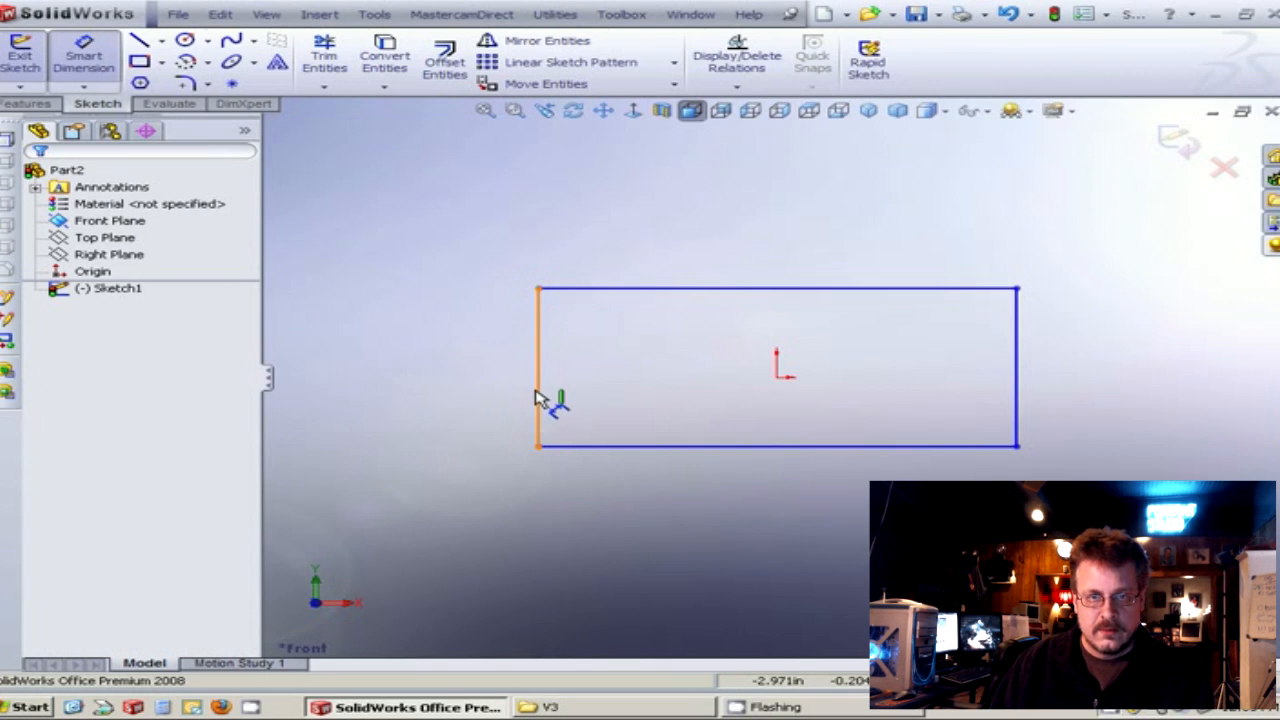
{"action": "left_click", "coordinate": [447, 390]}
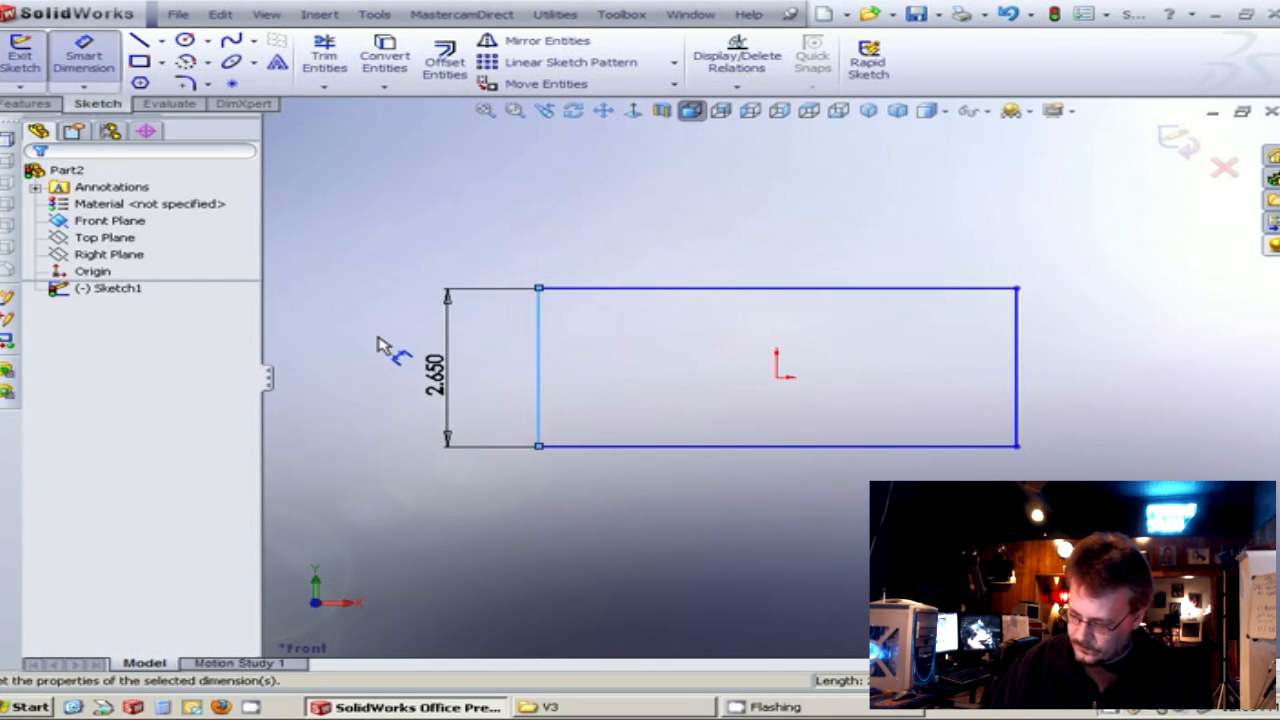
{"action": "left_click", "coordinate": [378, 345]}
{"action": "type", "text": "11."}
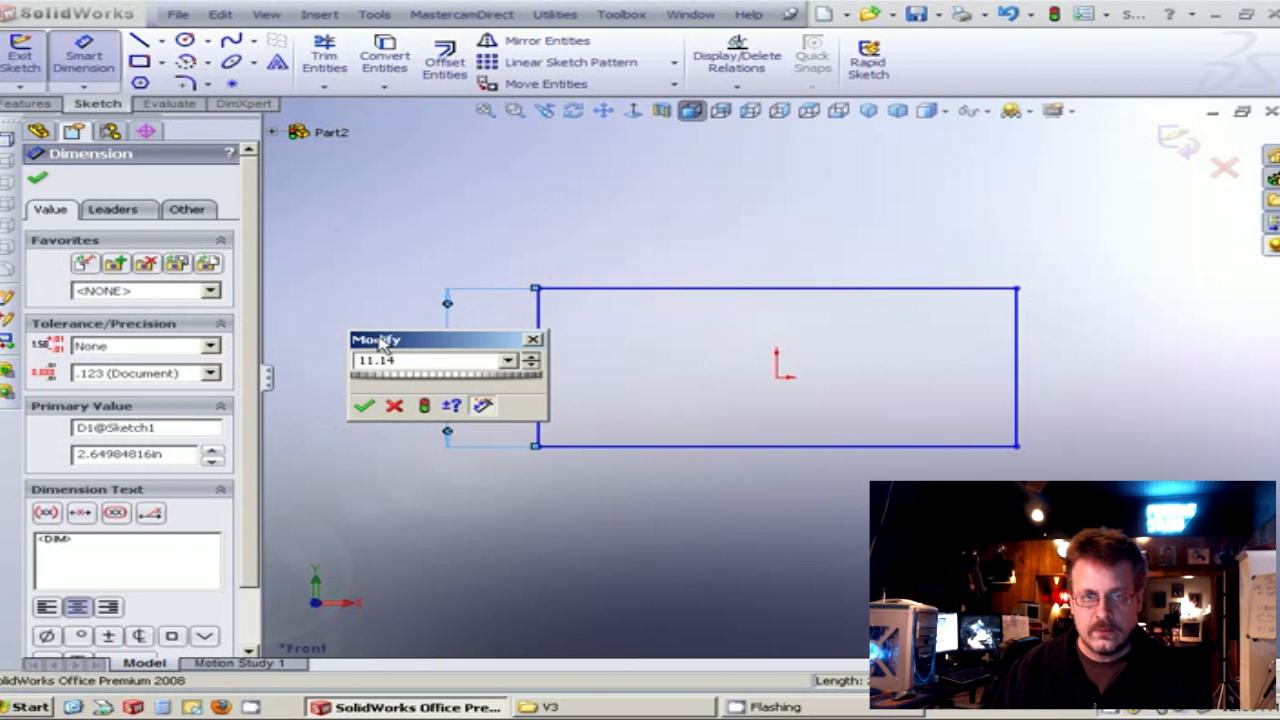
{"action": "type", "text": "14"}
{"action": "key", "text": "Return"}
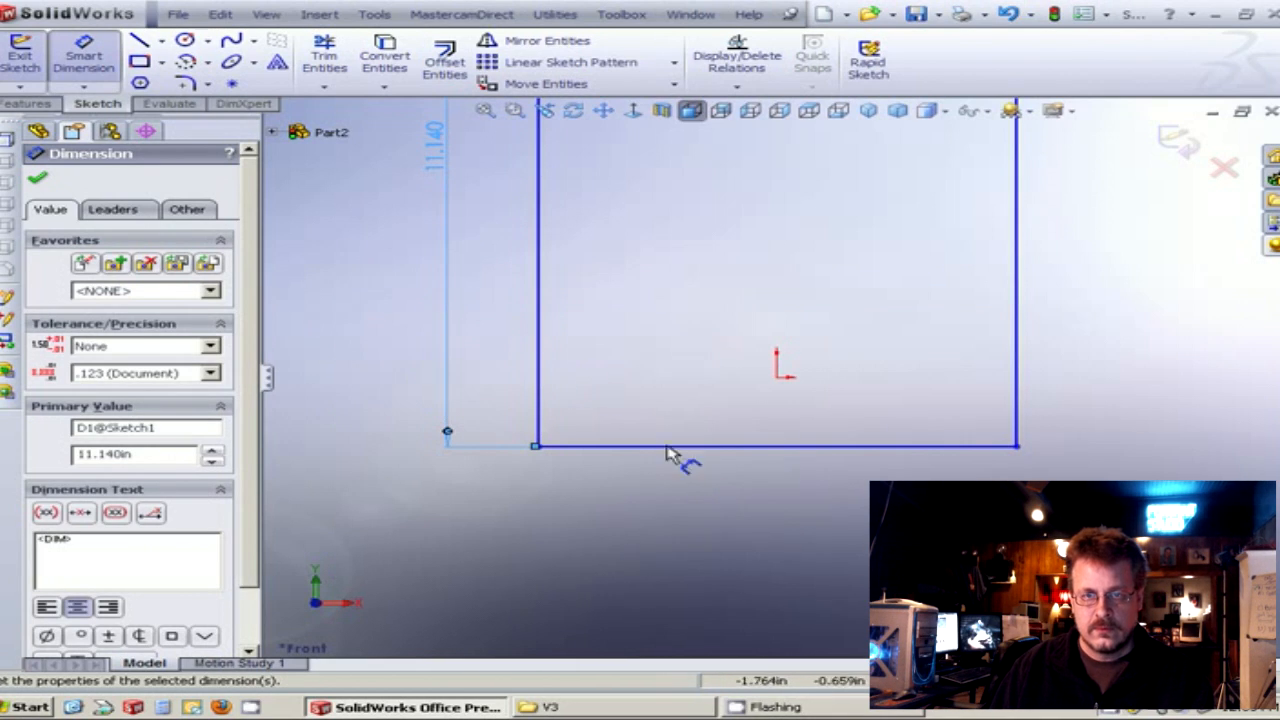
Dimension the rectangle's lower edge and set its width to 17.10 in.
{"action": "left_click", "coordinate": [749, 451]}
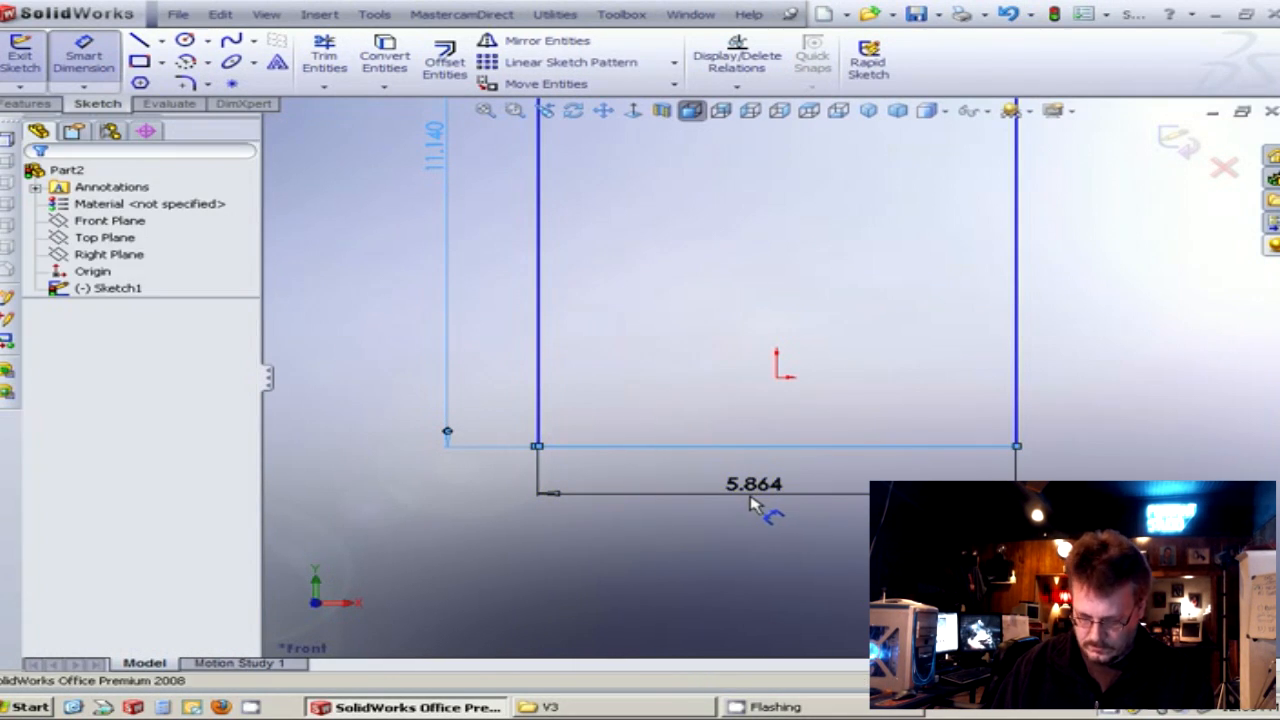
{"action": "left_click", "coordinate": [750, 472]}
{"action": "type", "text": "17."}
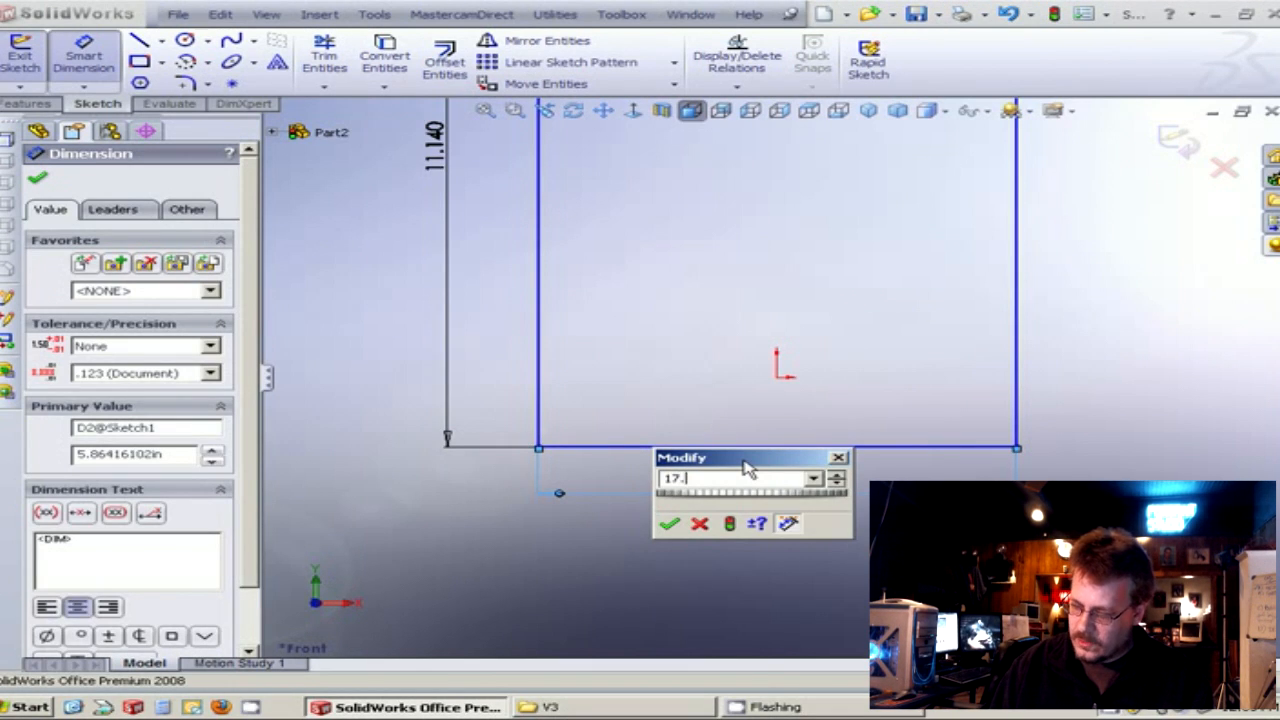
{"action": "type", "text": "10"}
{"action": "key", "text": "Return"}
{"action": "scroll", "coordinate": [768, 367], "scroll_direction": "up", "scroll_amount": 10}
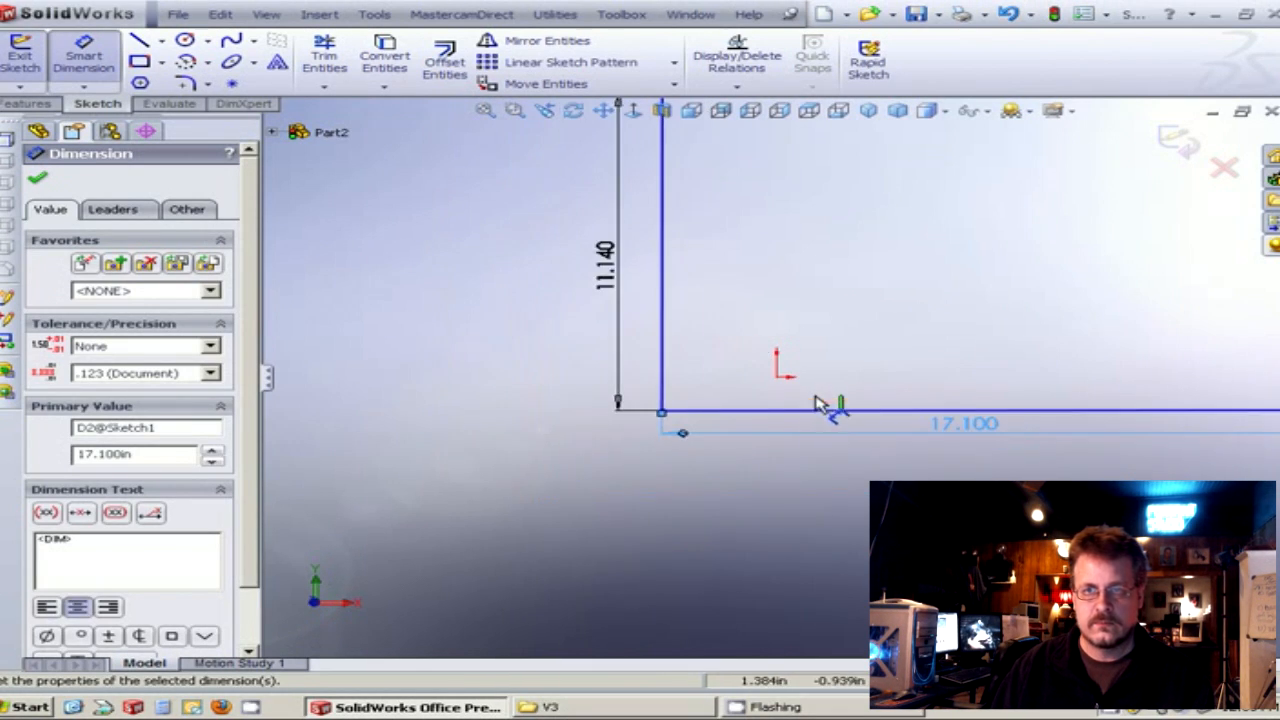
{"action": "scroll", "coordinate": [872, 343], "scroll_direction": "down", "scroll_amount": 3}
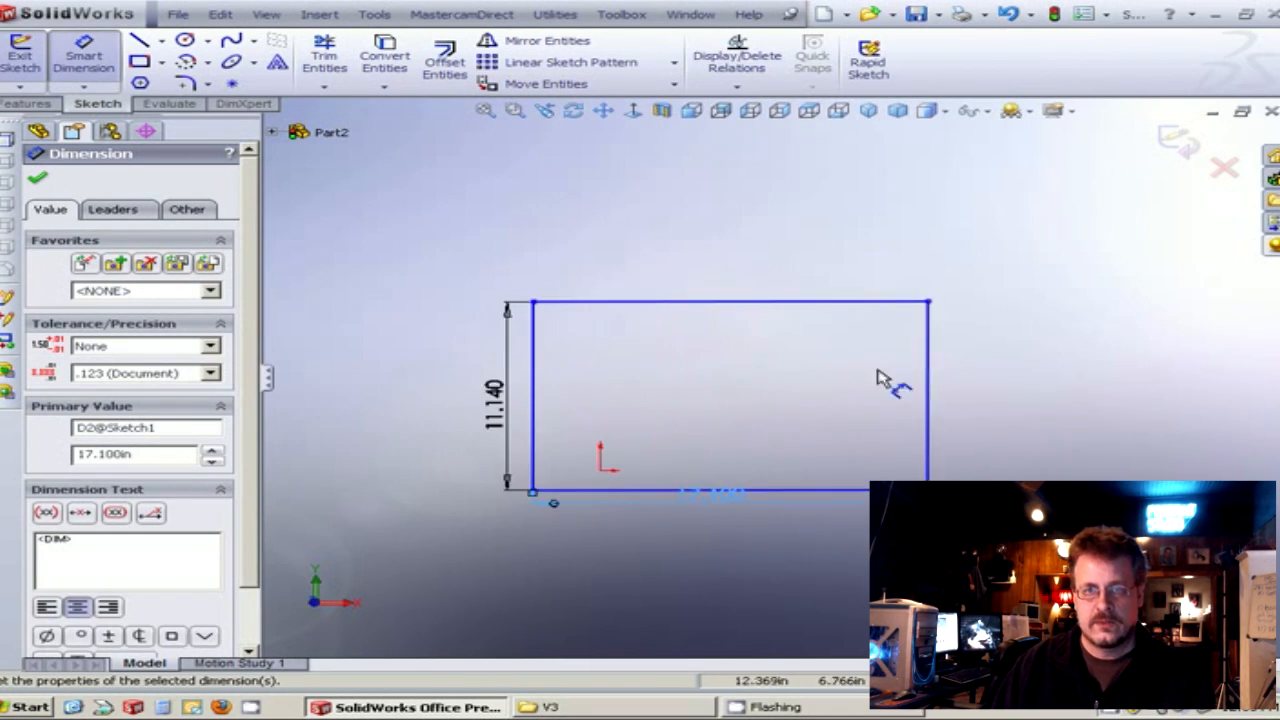
Finish dimensioning and reposition the height and width dimensions so they sit clear of the rectangle's edges.
{"action": "left_click", "coordinate": [37, 182]}
{"action": "left_click_drag", "start_coordinate": [700, 494], "coordinate": [729, 538]}
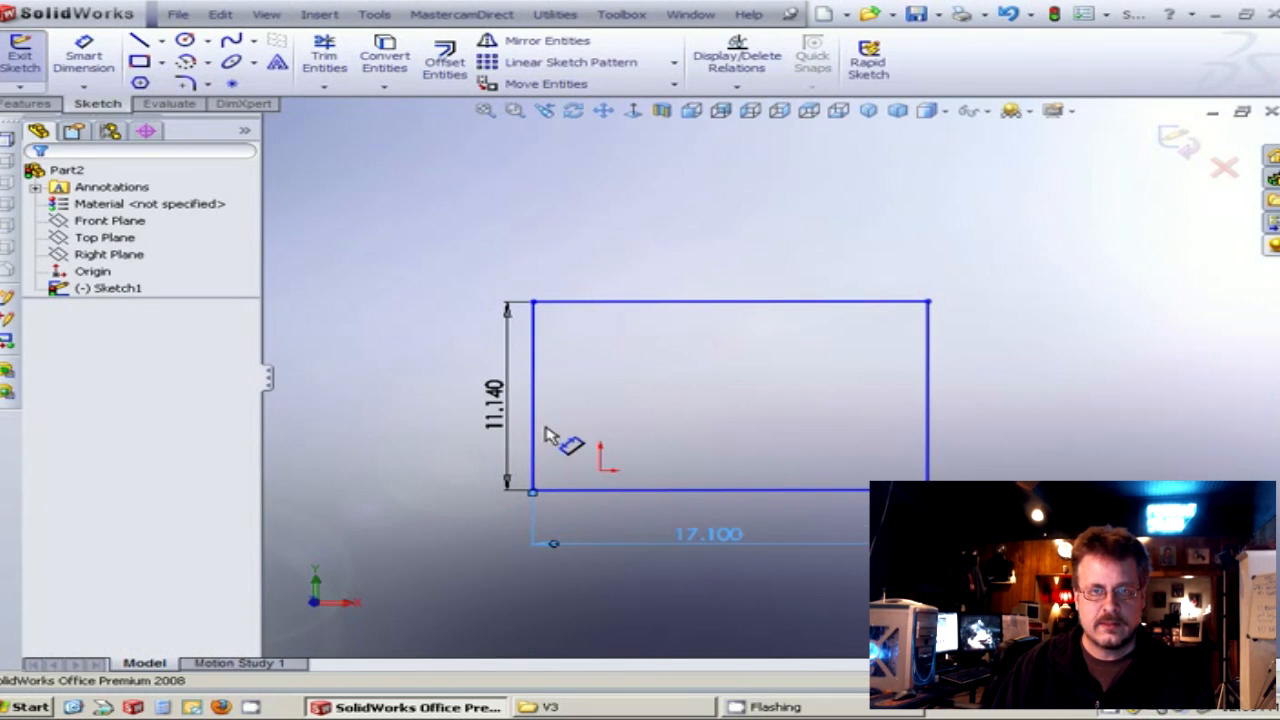
{"action": "left_click", "coordinate": [503, 437]}
{"action": "left_click_drag", "start_coordinate": [503, 430], "coordinate": [473, 430]}
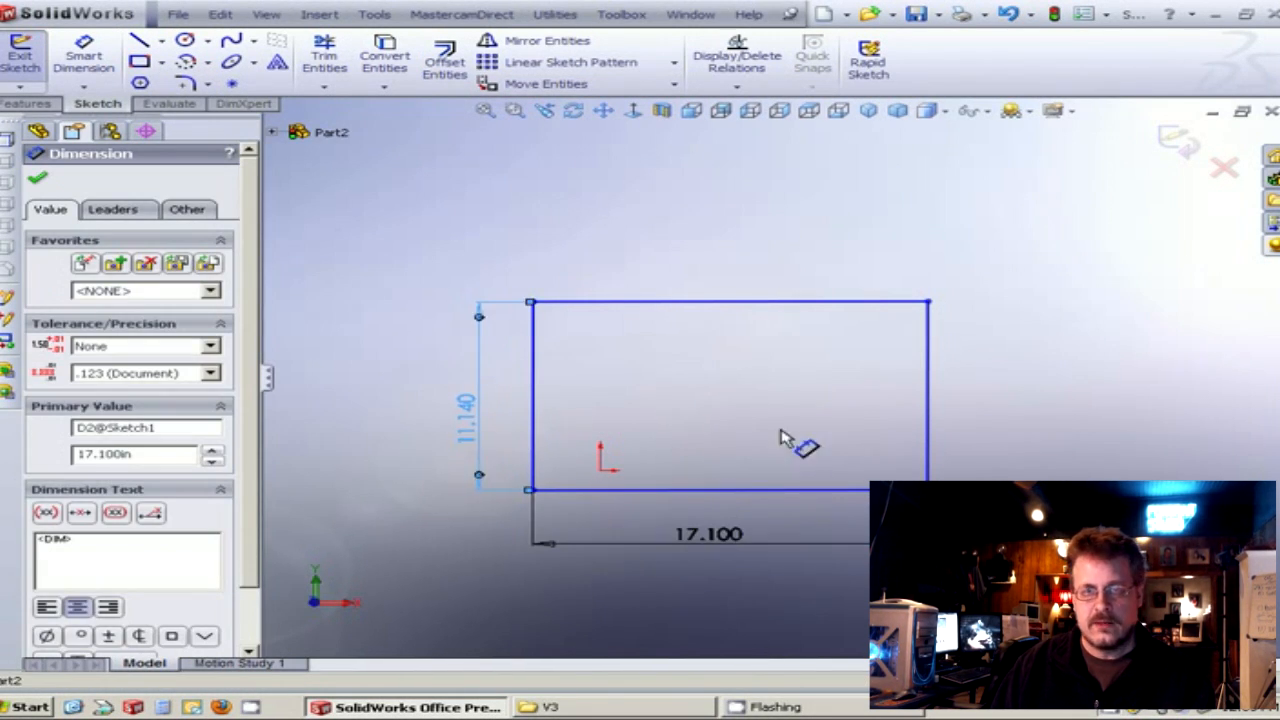
{"action": "left_click", "coordinate": [1068, 430]}
{"action": "scroll", "coordinate": [723, 397], "scroll_direction": "up", "scroll_amount": 3}
{"action": "scroll", "coordinate": [777, 380], "scroll_direction": "down", "scroll_amount": 3}
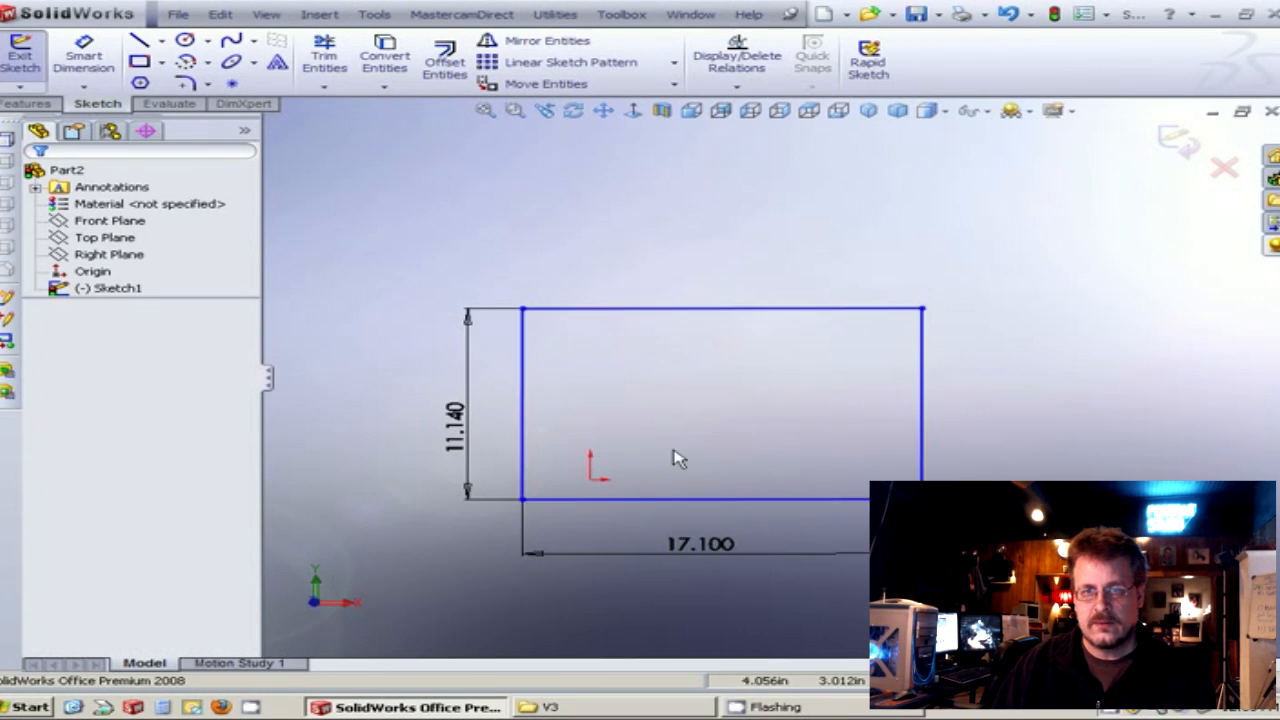
{"action": "scroll", "coordinate": [640, 490], "scroll_direction": "down", "scroll_amount": 2}
{"action": "scroll", "coordinate": [620, 455], "scroll_direction": "up", "scroll_amount": 1}
{"action": "left_click_drag", "start_coordinate": [788, 533], "coordinate": [794, 509]}
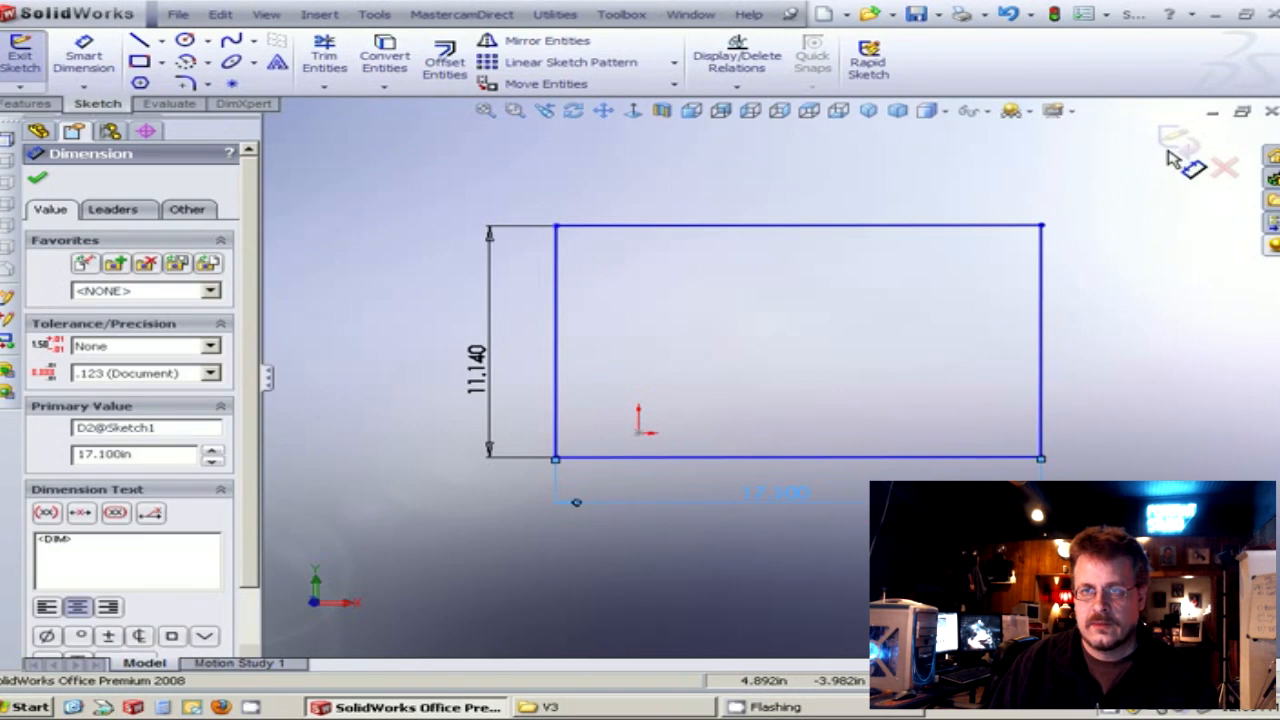
Close the sketch and extrude the rectangle as a 0.5 in blind boss in the reversed direction.
{"action": "left_click", "coordinate": [1180, 148]}
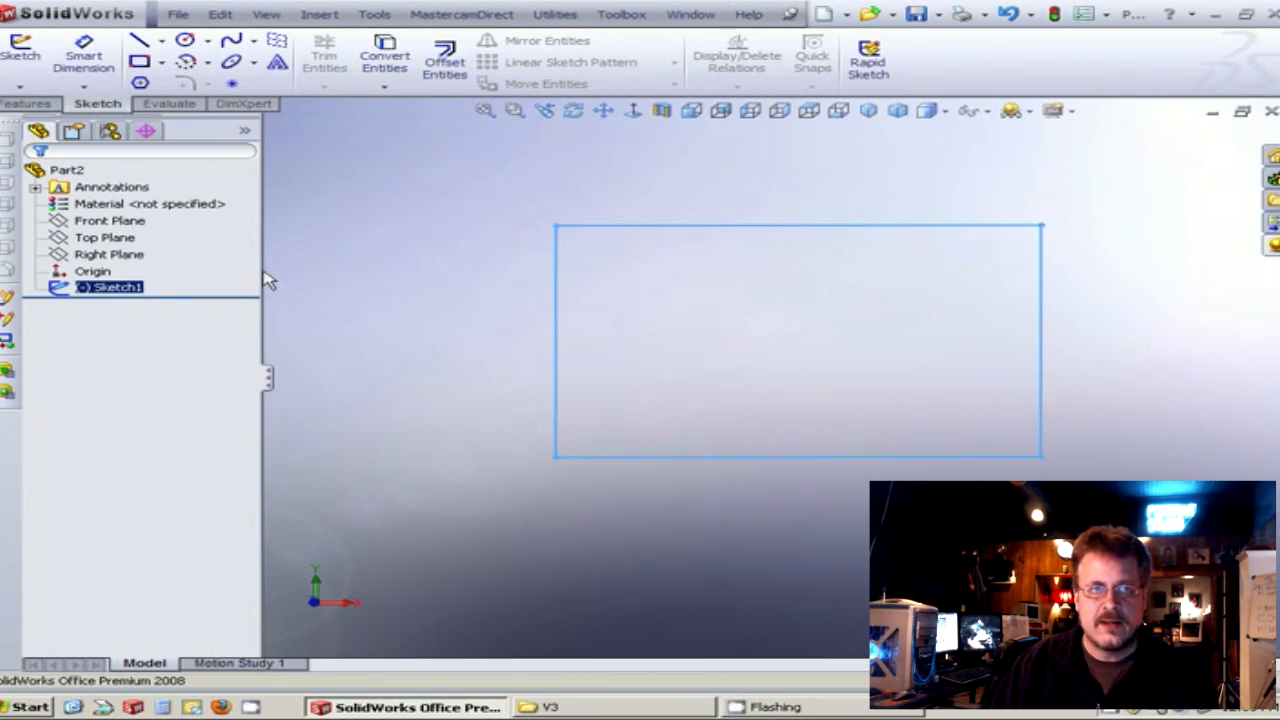
{"action": "left_click", "coordinate": [40, 105]}
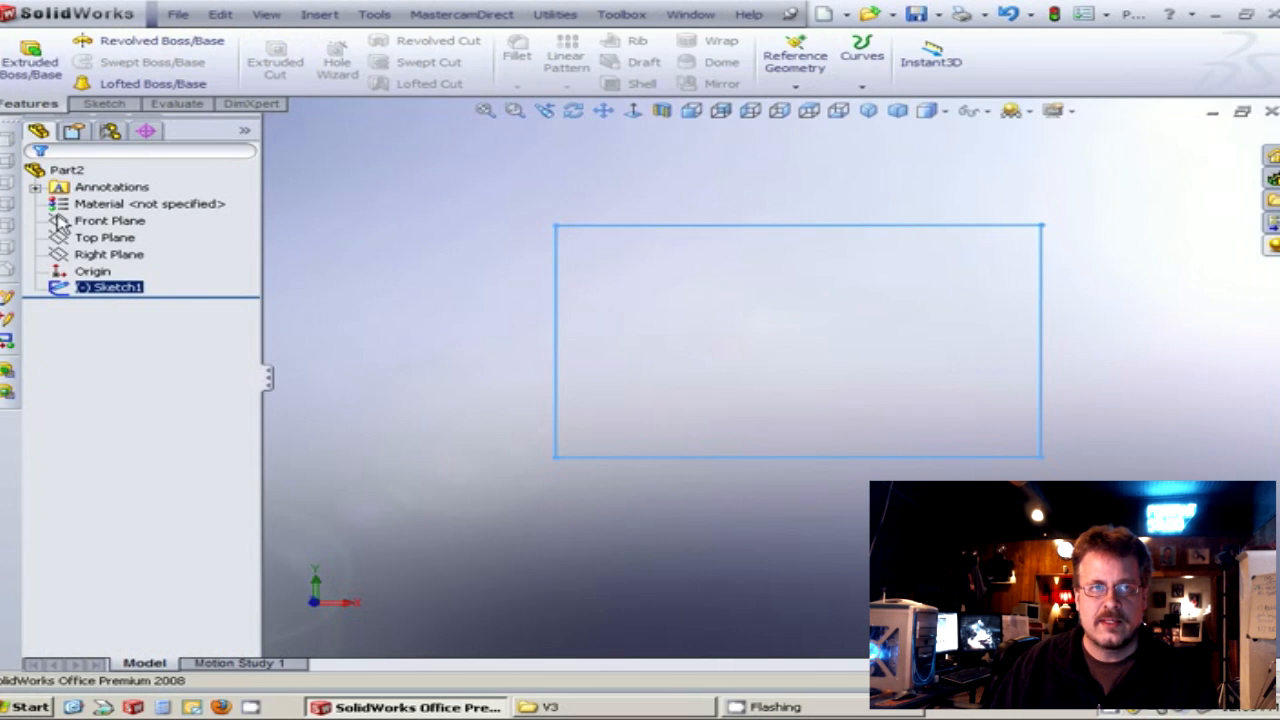
{"action": "left_click", "coordinate": [36, 72]}
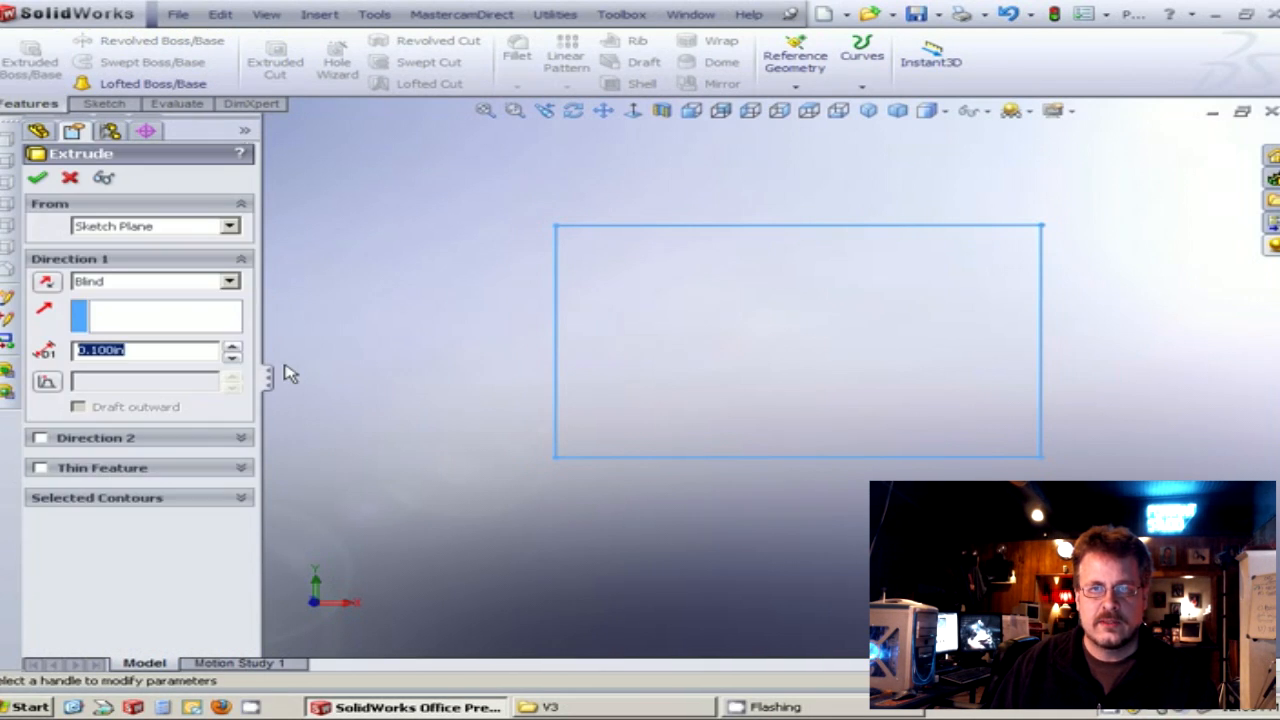
{"action": "left_click", "coordinate": [47, 284]}
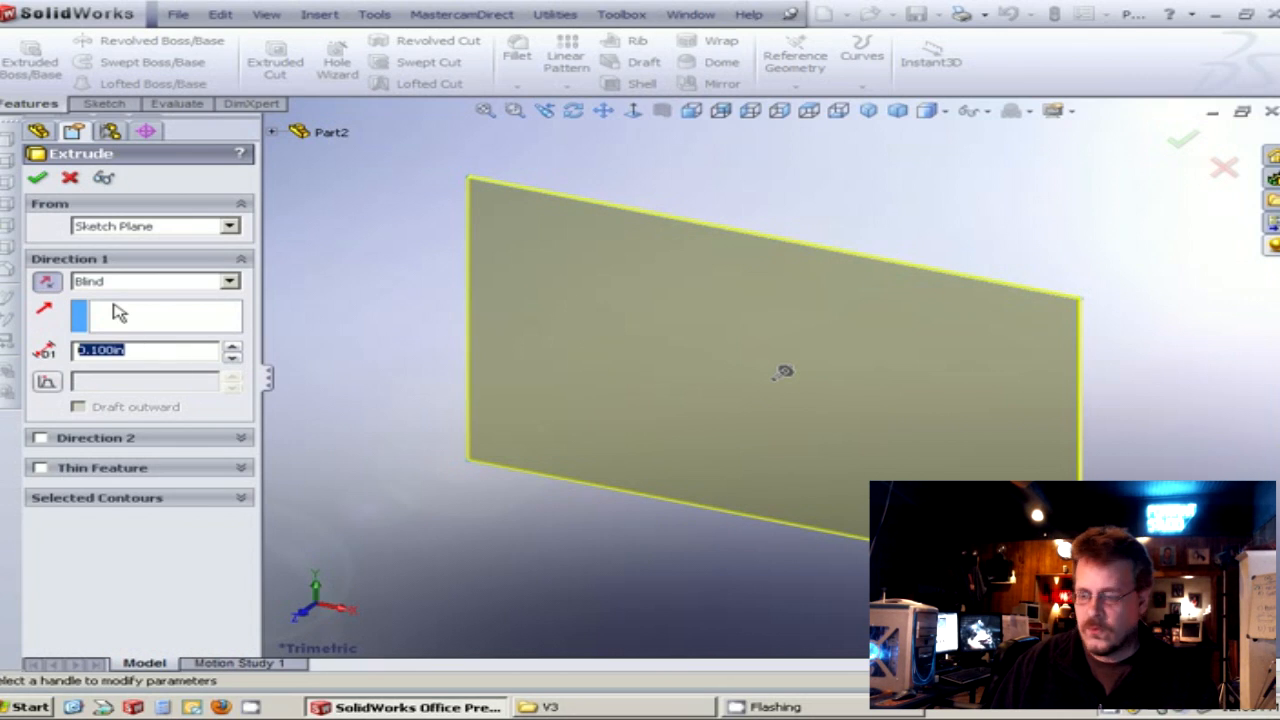
{"action": "type", "text": ".5"}
{"action": "key", "text": "Return"}
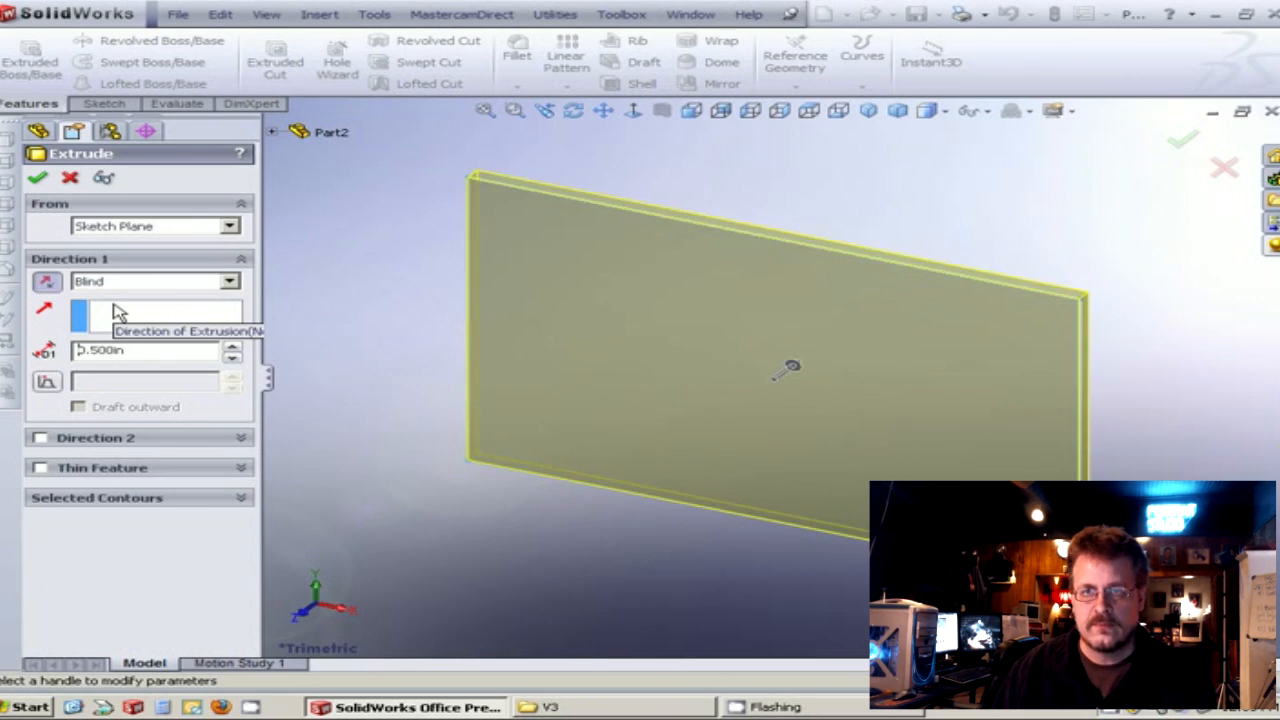
{"action": "middle_click_drag", "start_coordinate": [508, 428], "coordinate": [590, 205]}
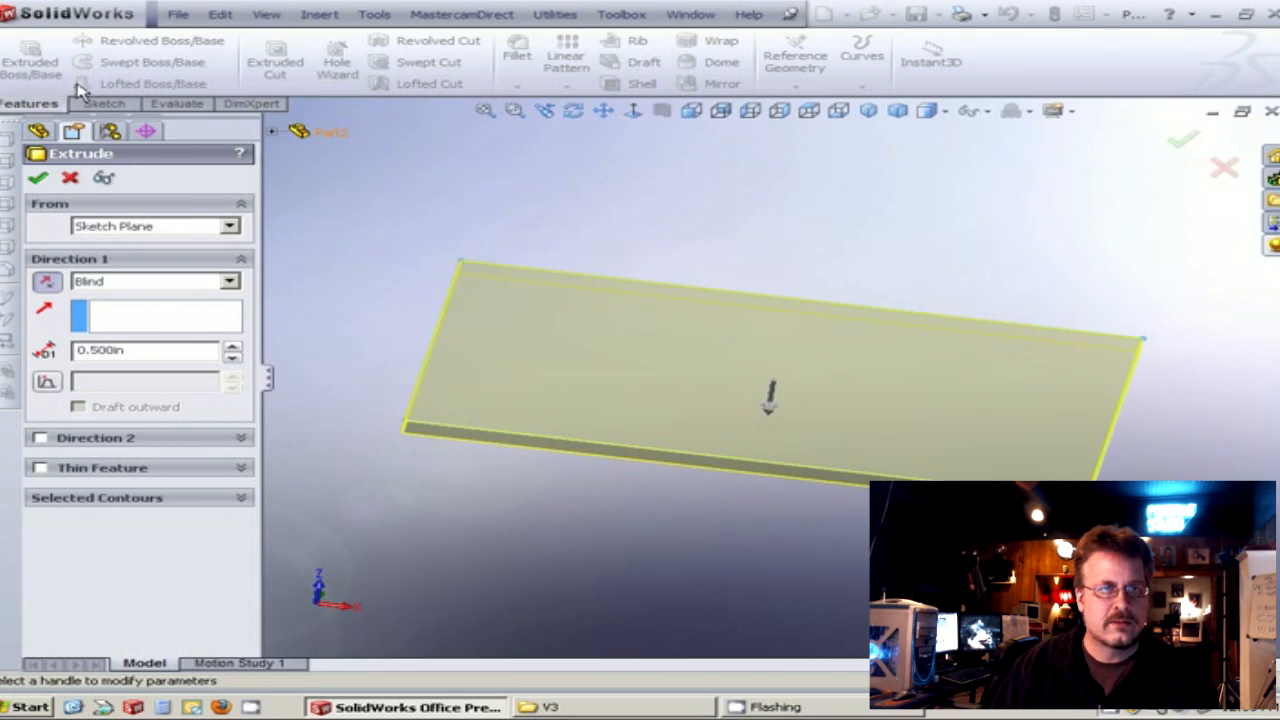
{"action": "key", "text": "Return"}
Save the part as Top in the V3 folder and close it to return to the assembly.
{"action": "left_click", "coordinate": [177, 14]}
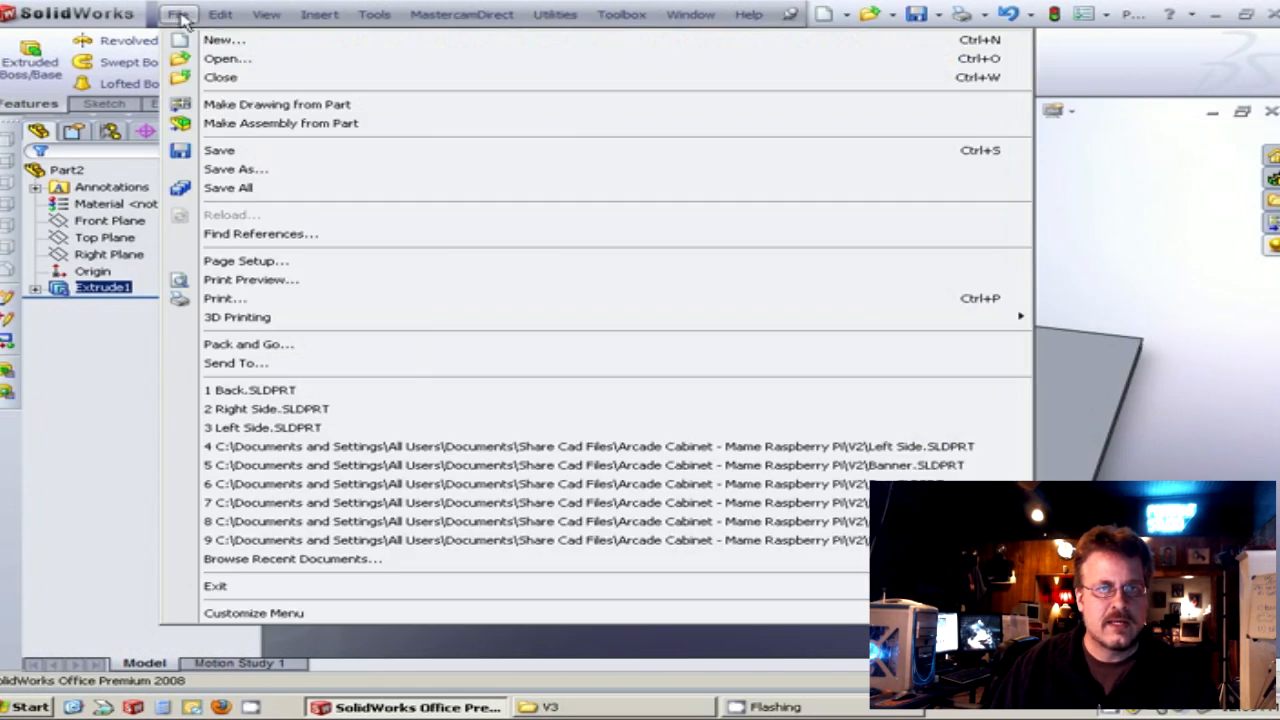
{"action": "left_click", "coordinate": [289, 148]}
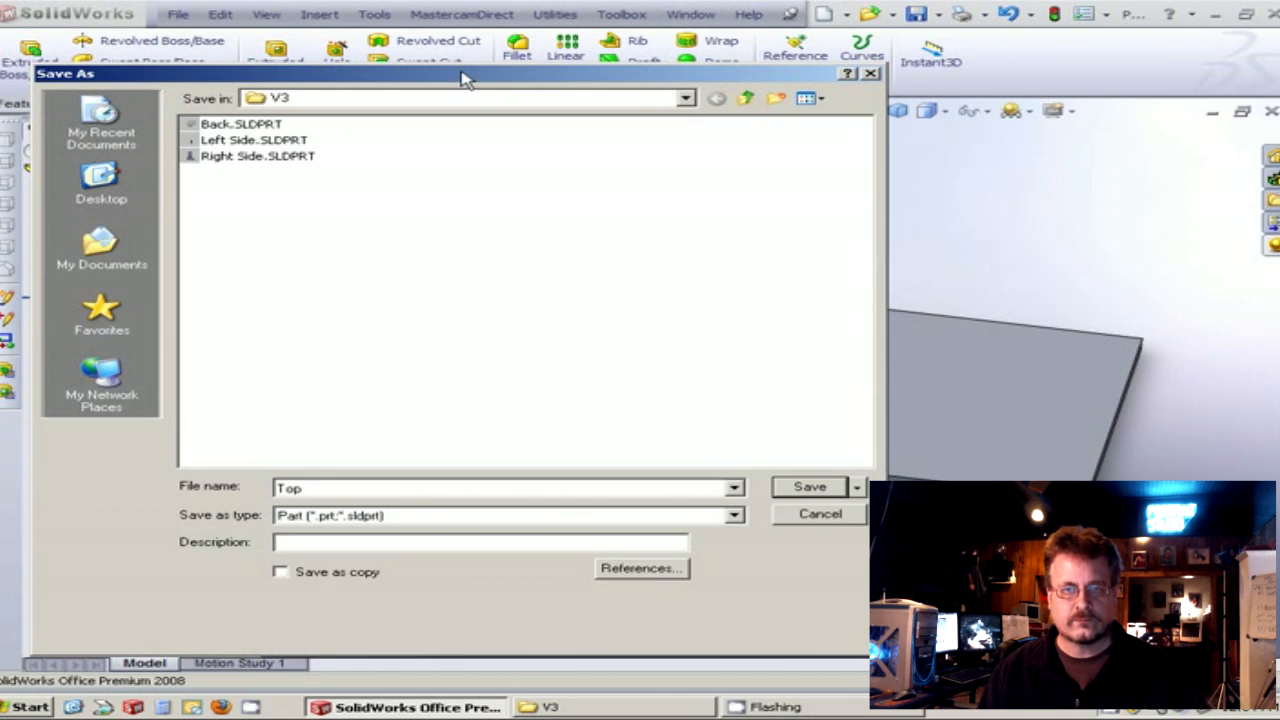
{"action": "left_click", "coordinate": [815, 488]}
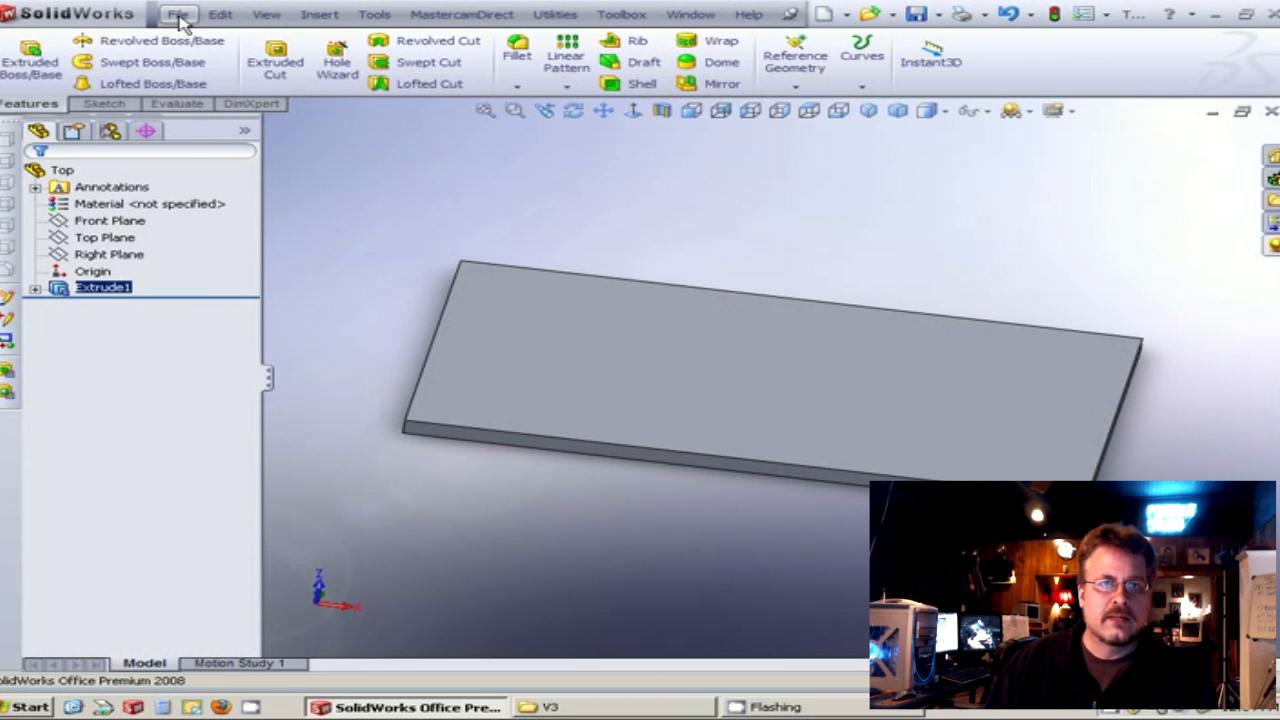
{"action": "left_click", "coordinate": [178, 16]}
{"action": "left_click", "coordinate": [242, 78]}
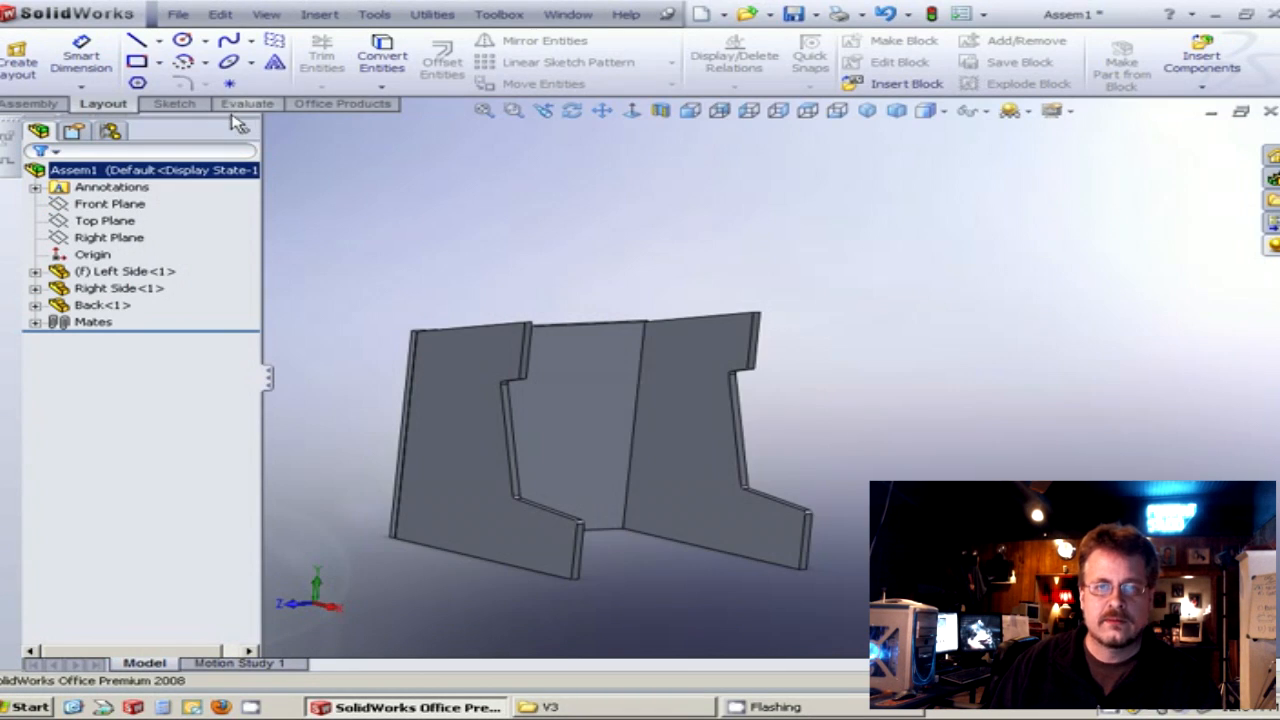
Insert the Top part into the assembly and mate its face coincident with the upper inner face of the Left Side panel.
{"action": "middle_click_drag", "start_coordinate": [716, 410], "coordinate": [543, 480]}
{"action": "middle_click_drag", "start_coordinate": [714, 423], "coordinate": [630, 448]}
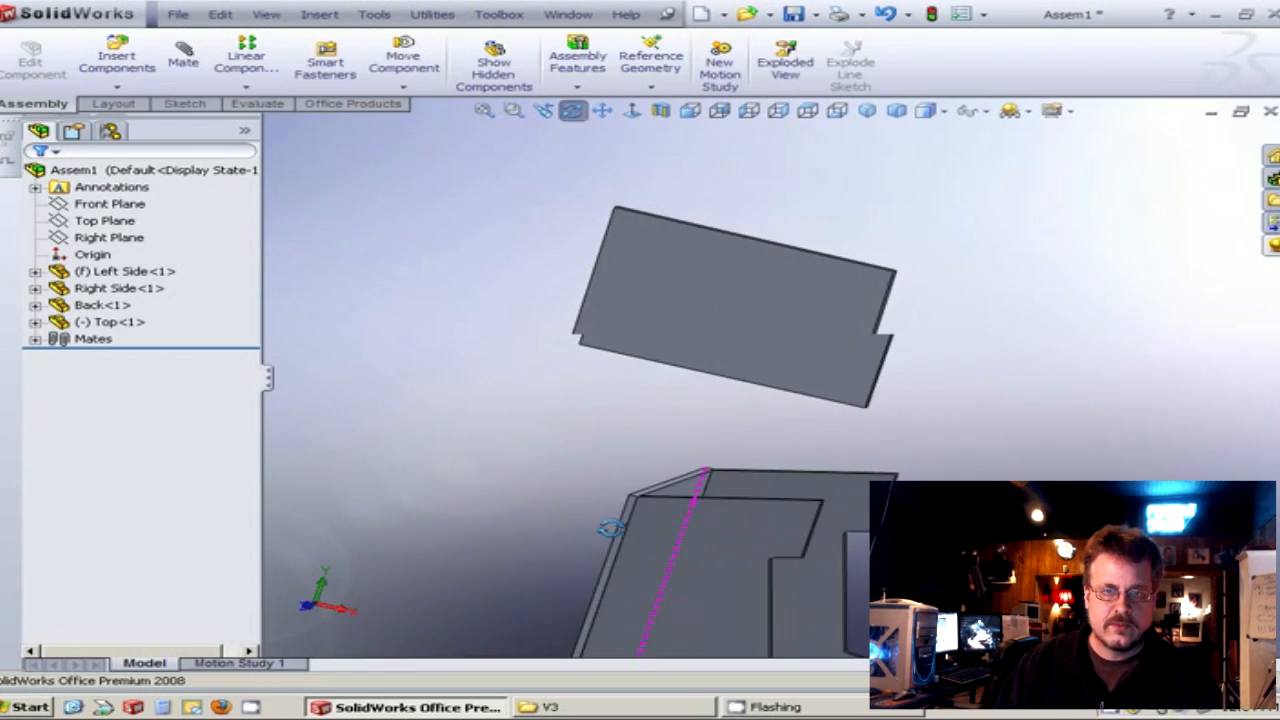
{"action": "scroll", "coordinate": [679, 420], "scroll_direction": "down", "scroll_amount": 4}
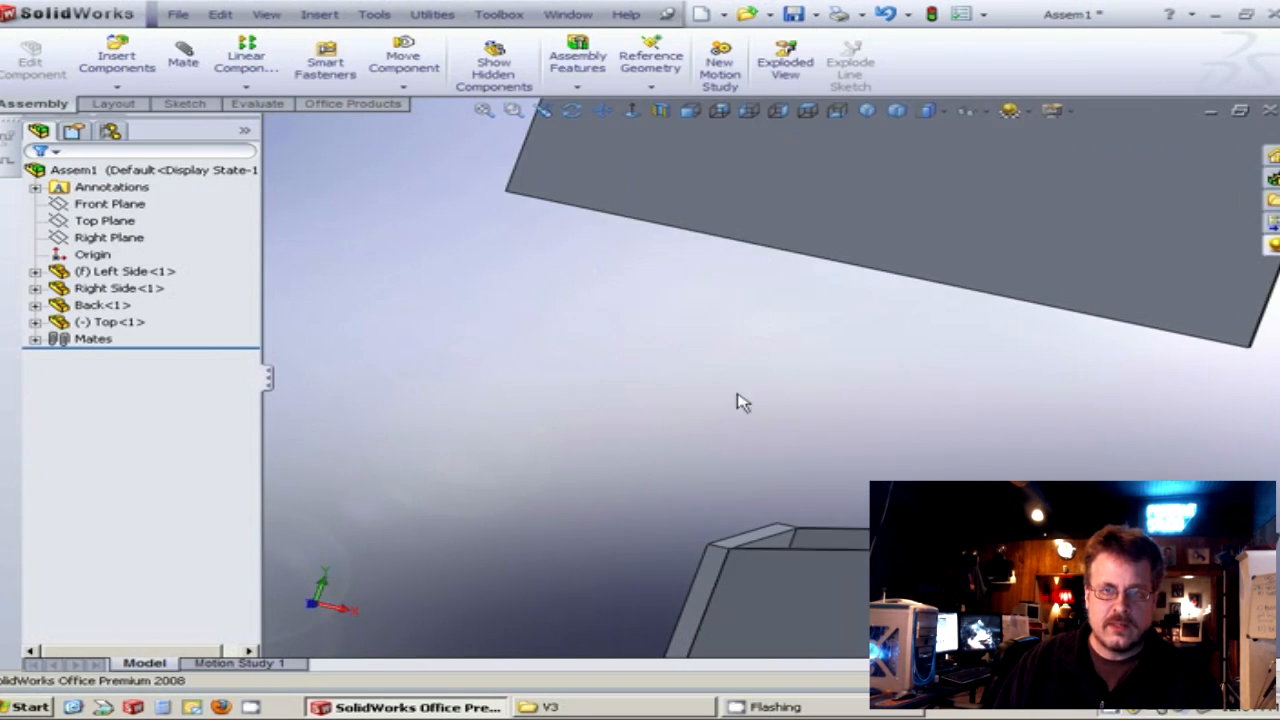
{"action": "left_click", "coordinate": [905, 260]}
{"action": "middle_click_drag", "start_coordinate": [786, 369], "coordinate": [756, 430]}
{"action": "left_click", "coordinate": [183, 60]}
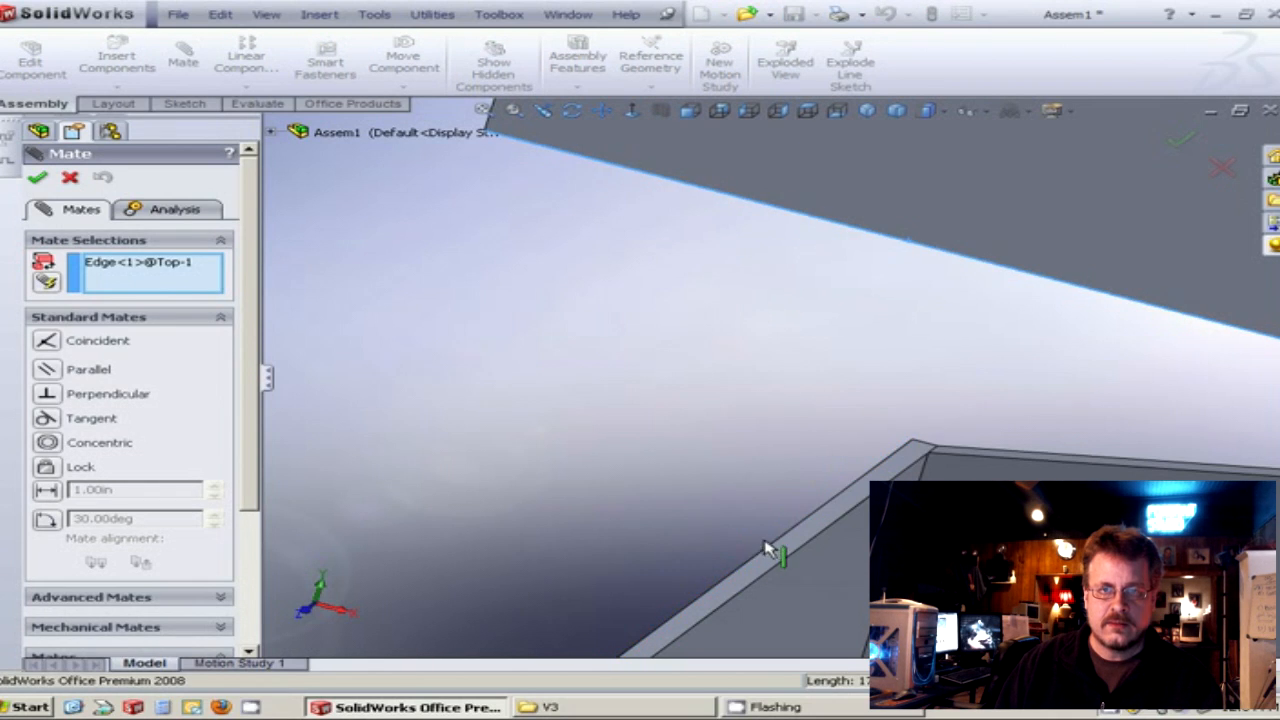
{"action": "scroll", "coordinate": [408, 492], "scroll_direction": "up", "scroll_amount": 3}
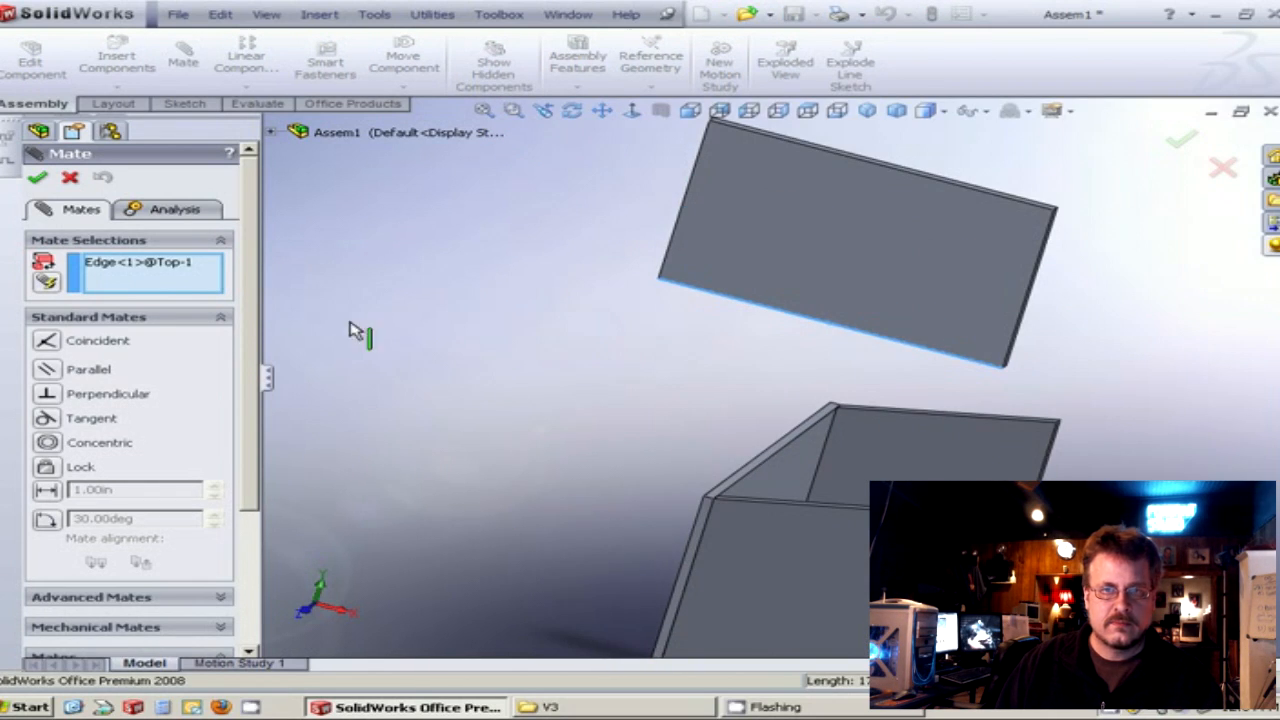
{"action": "scroll", "coordinate": [738, 500], "scroll_direction": "down", "scroll_amount": 2}
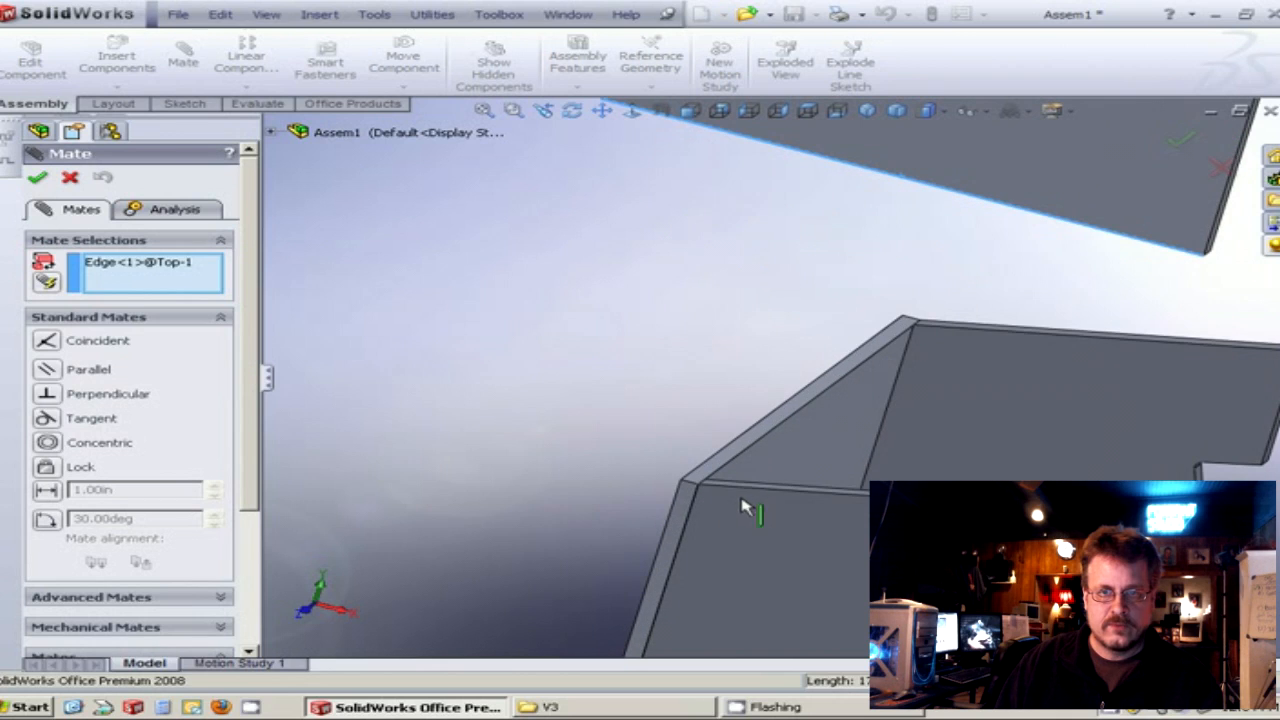
{"action": "left_click", "coordinate": [775, 422]}
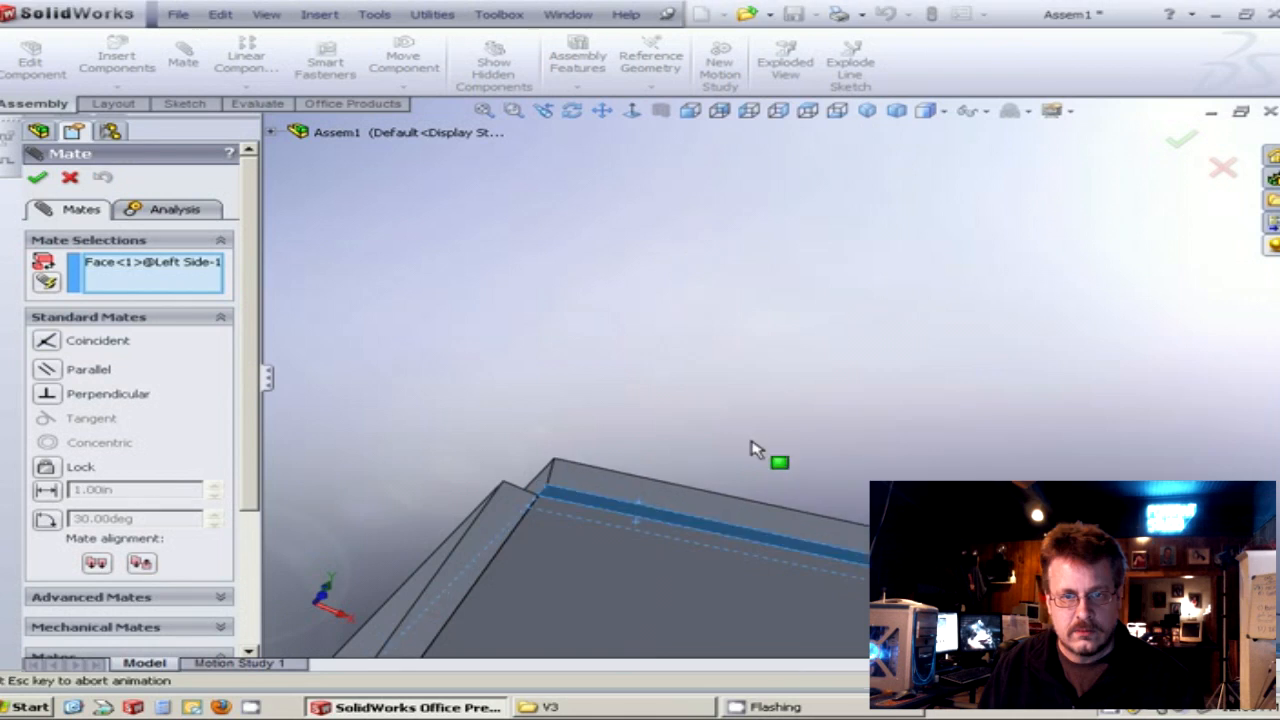
{"action": "left_click", "coordinate": [762, 466]}
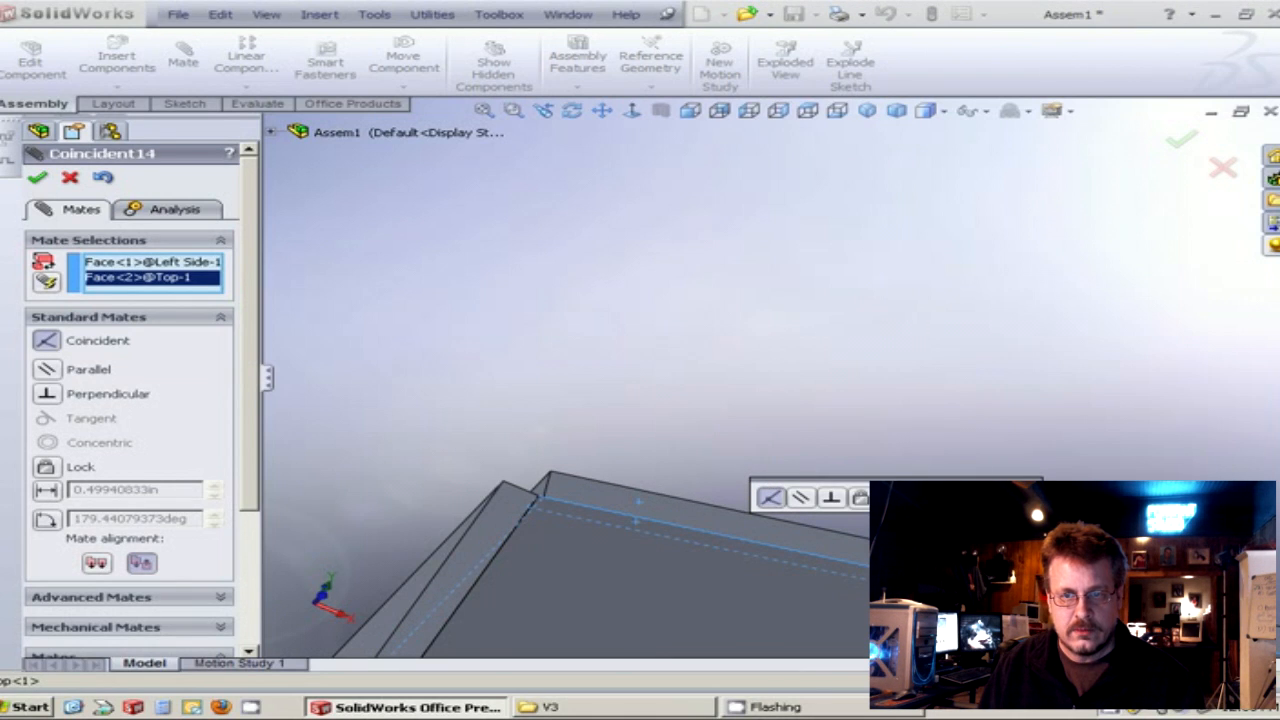
{"action": "left_click", "coordinate": [1027, 497]}
Mate the rear edge of the Top panel with the upper edge of the Back panel.
{"action": "middle_click_drag", "start_coordinate": [786, 391], "coordinate": [752, 485]}
{"action": "middle_click_drag", "start_coordinate": [738, 486], "coordinate": [797, 452]}
{"action": "middle_click_drag", "start_coordinate": [708, 451], "coordinate": [661, 500]}
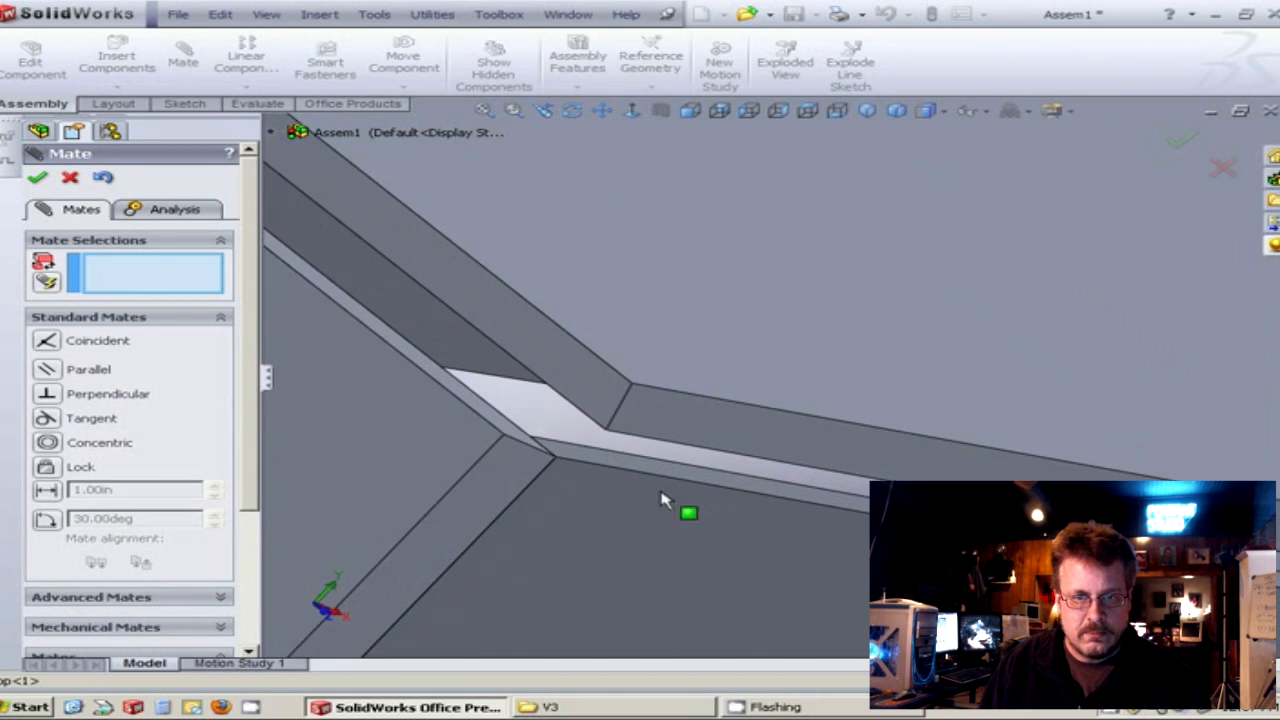
{"action": "left_click", "coordinate": [577, 416]}
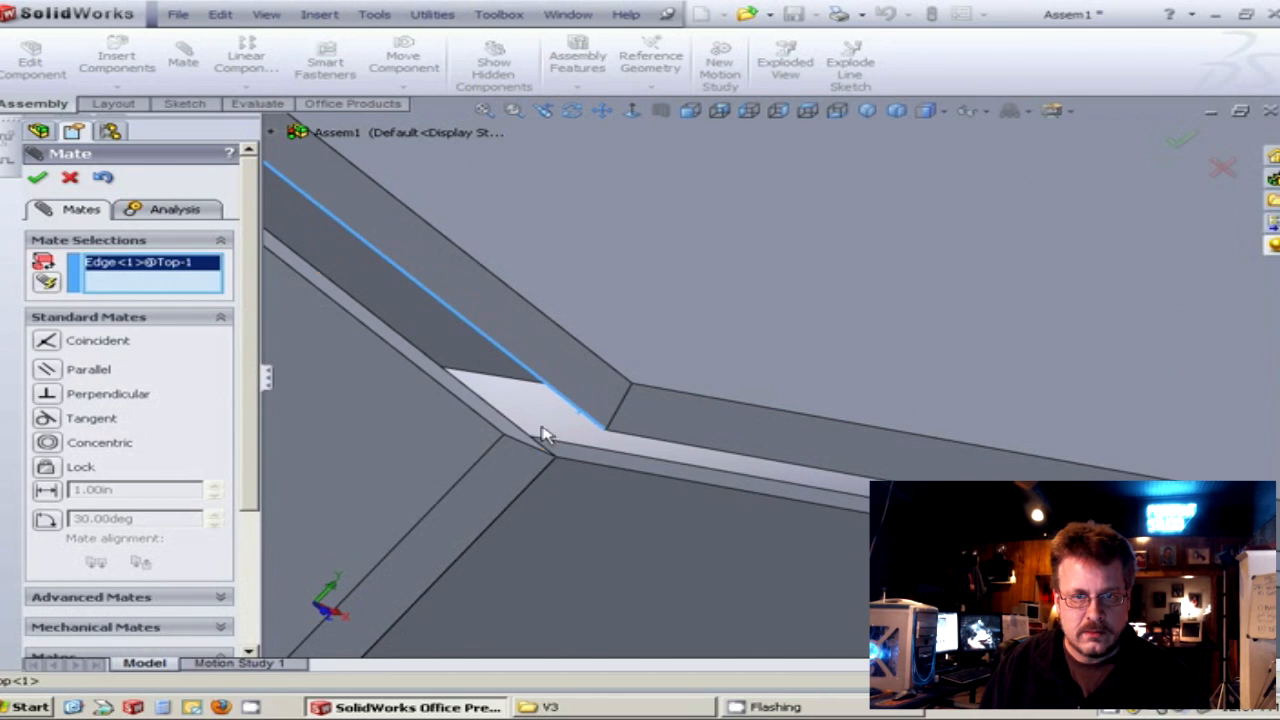
{"action": "left_click", "coordinate": [490, 428]}
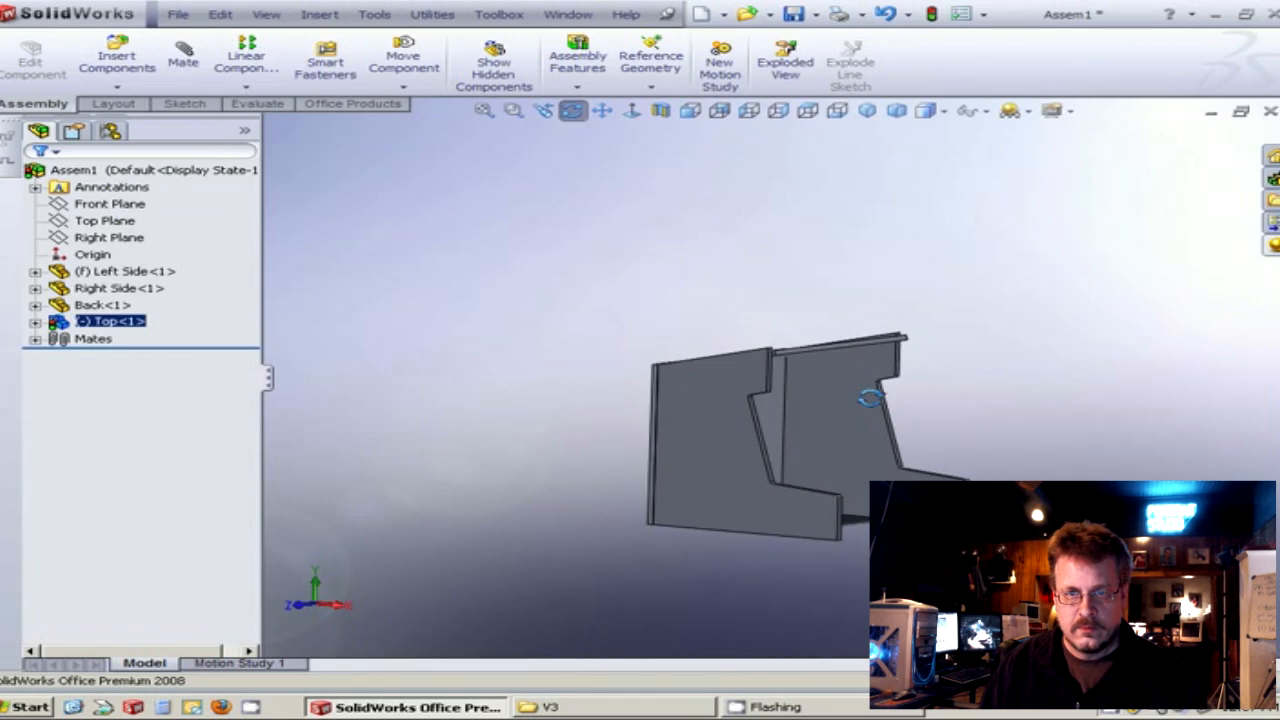
Examine from several angles how the Top panel fits against the side and back panels.
{"action": "middle_click_drag", "start_coordinate": [869, 397], "coordinate": [571, 449]}
{"action": "scroll", "coordinate": [858, 404], "scroll_direction": "down", "scroll_amount": 2}
{"action": "middle_click_drag", "start_coordinate": [778, 437], "coordinate": [1020, 432]}
{"action": "scroll", "coordinate": [797, 551], "scroll_direction": "up", "scroll_amount": 2}
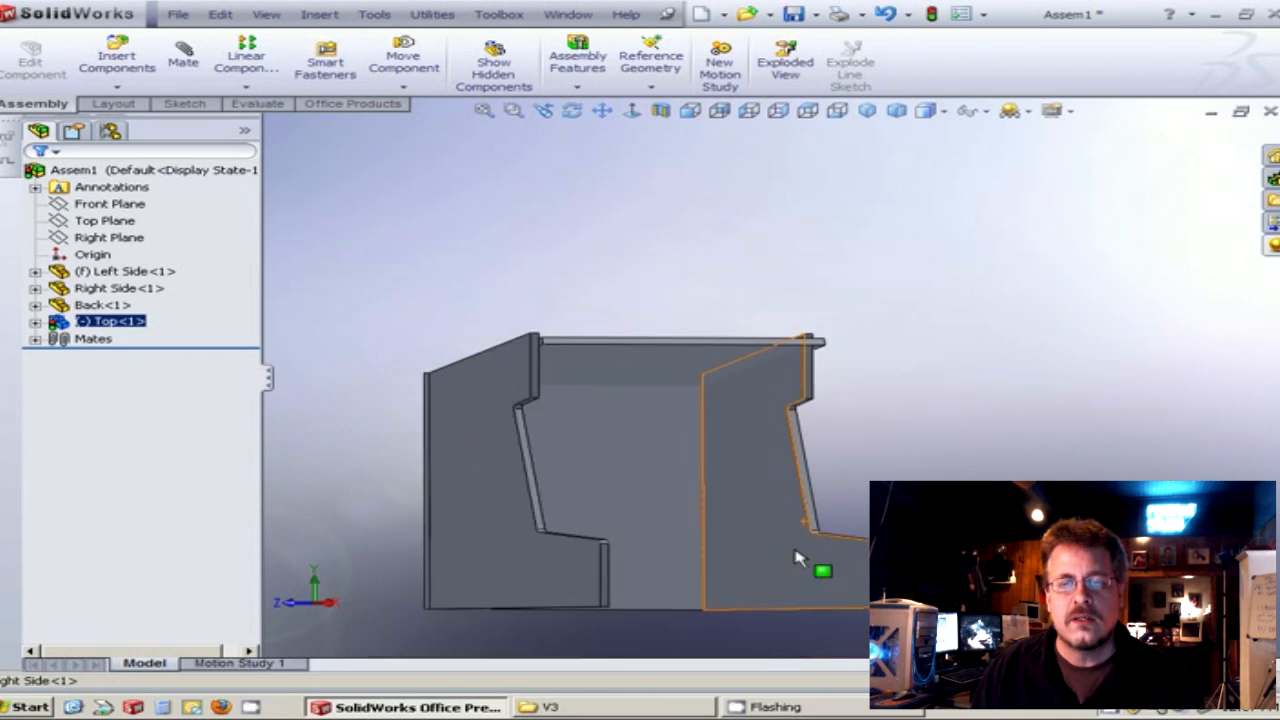
{"action": "scroll", "coordinate": [704, 573], "scroll_direction": "down", "scroll_amount": 2}
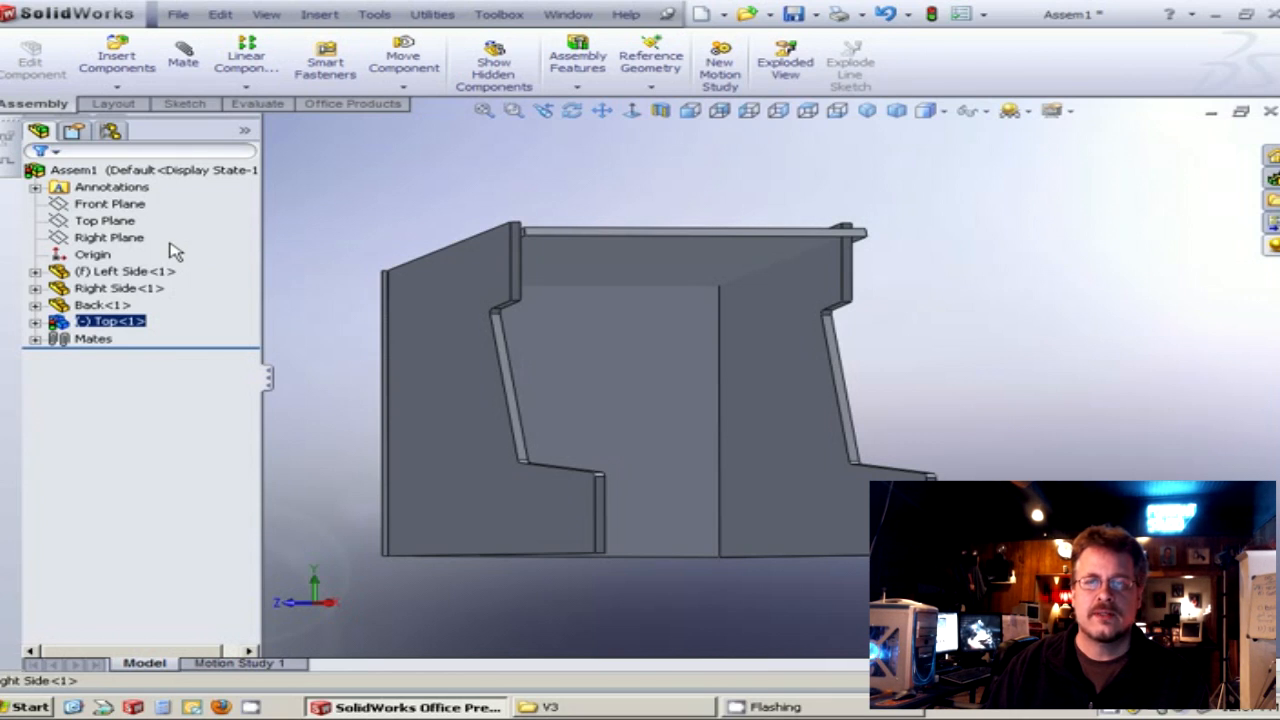
{"action": "left_click", "coordinate": [120, 170]}
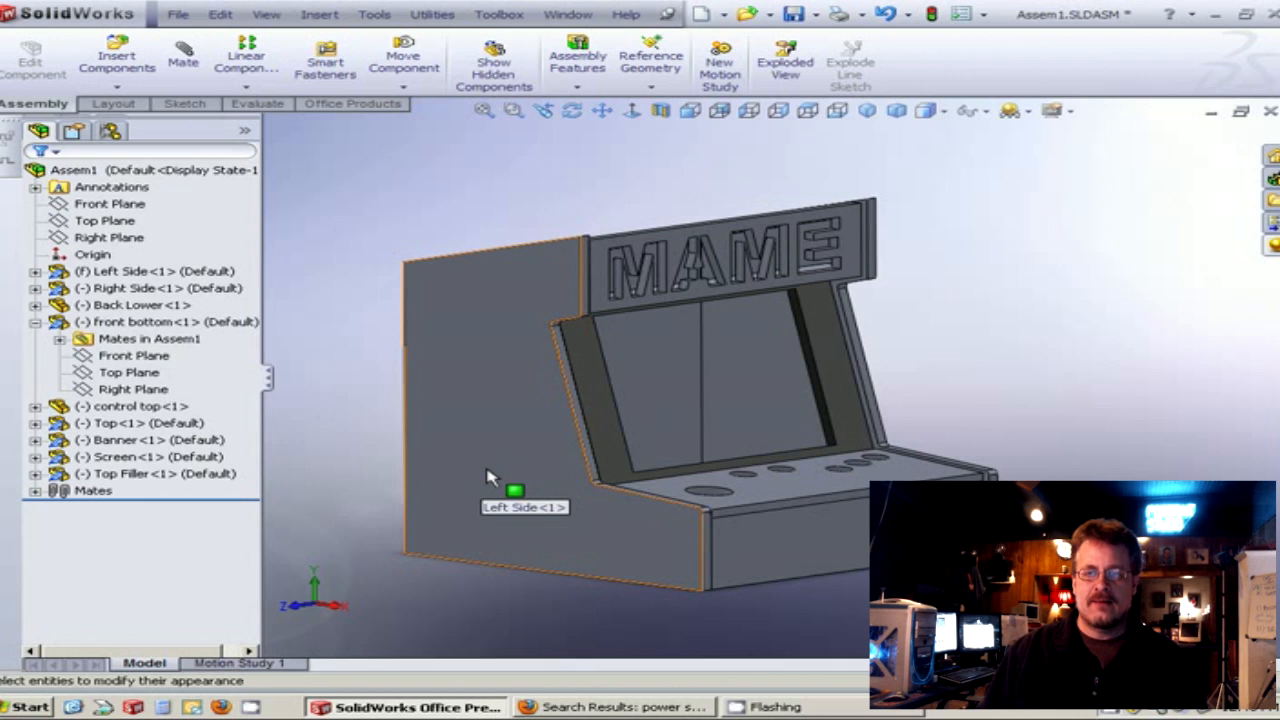
Examine the complete MAME cabinet assembly from several angles, including its control panel holes, screen opening, banner and top panel.
{"action": "middle_click_drag", "start_coordinate": [422, 478], "coordinate": [942, 472]}
{"action": "middle_click_drag", "start_coordinate": [1010, 550], "coordinate": [878, 648]}
{"action": "scroll", "coordinate": [779, 530], "scroll_direction": "down", "scroll_amount": 3}
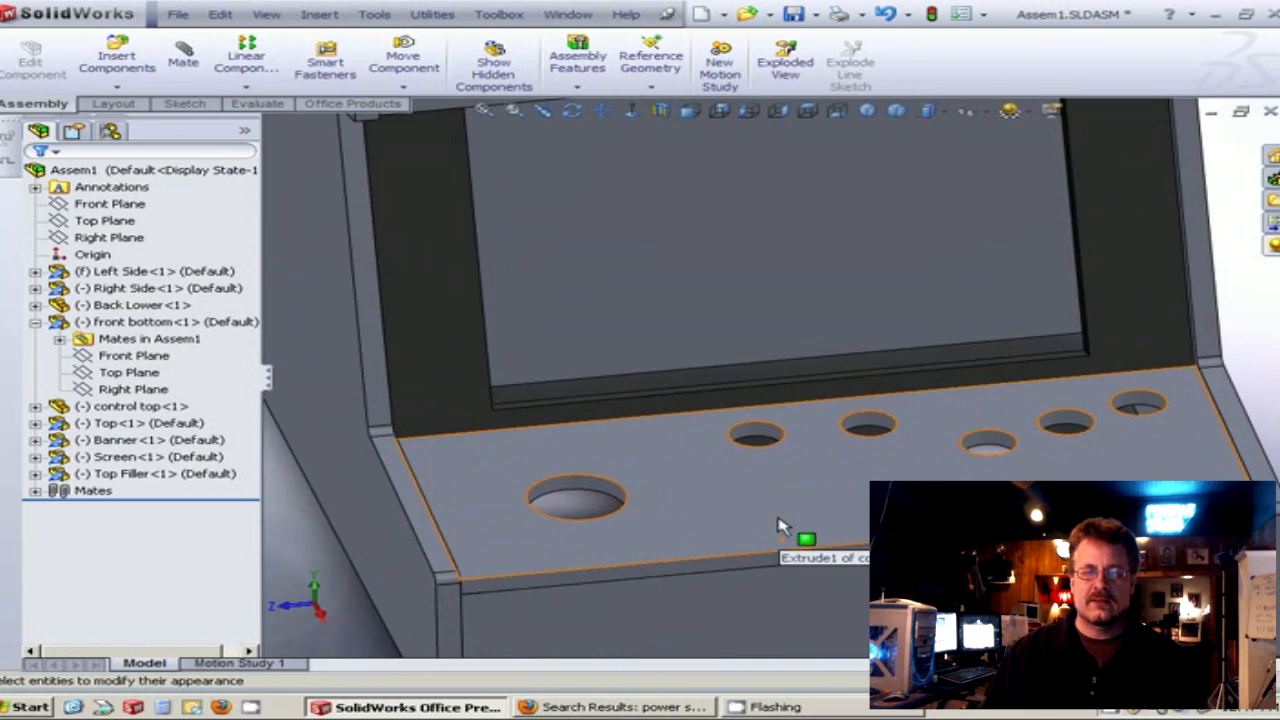
{"action": "scroll", "coordinate": [940, 450], "scroll_direction": "up", "scroll_amount": 4}
{"action": "middle_click_drag", "start_coordinate": [848, 435], "coordinate": [706, 480]}
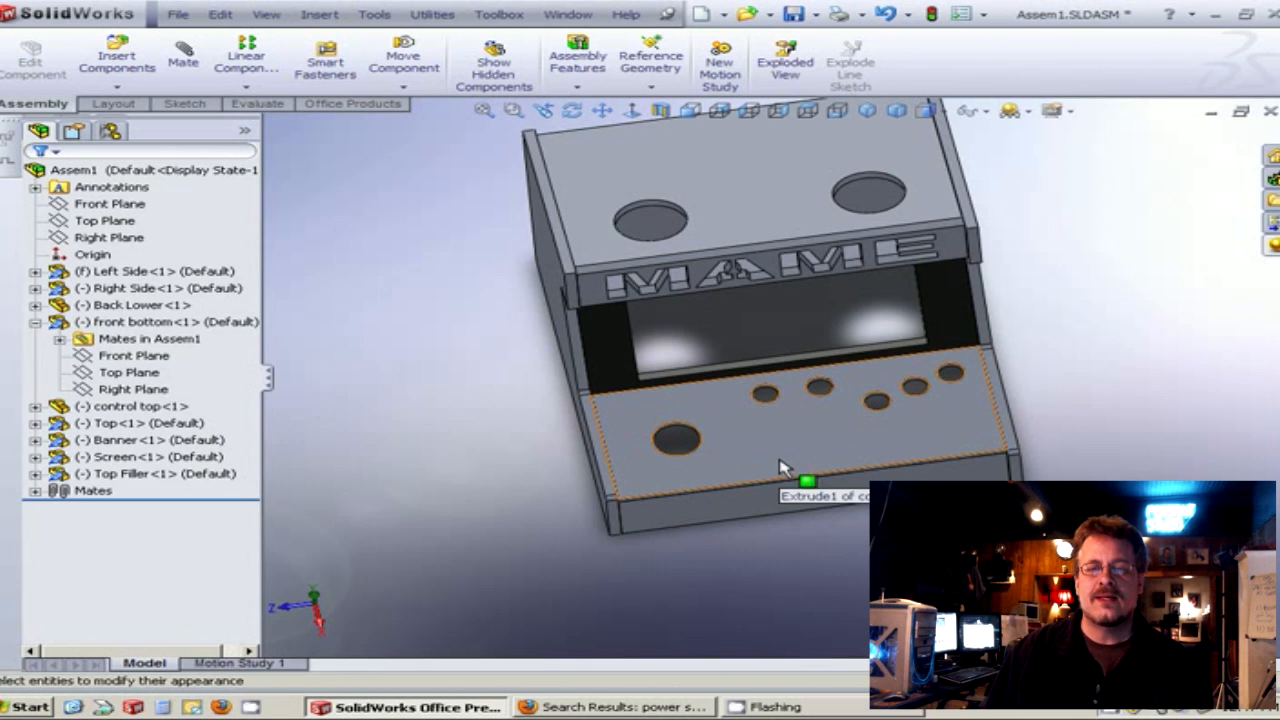
{"action": "middle_click_drag", "start_coordinate": [771, 451], "coordinate": [743, 314]}
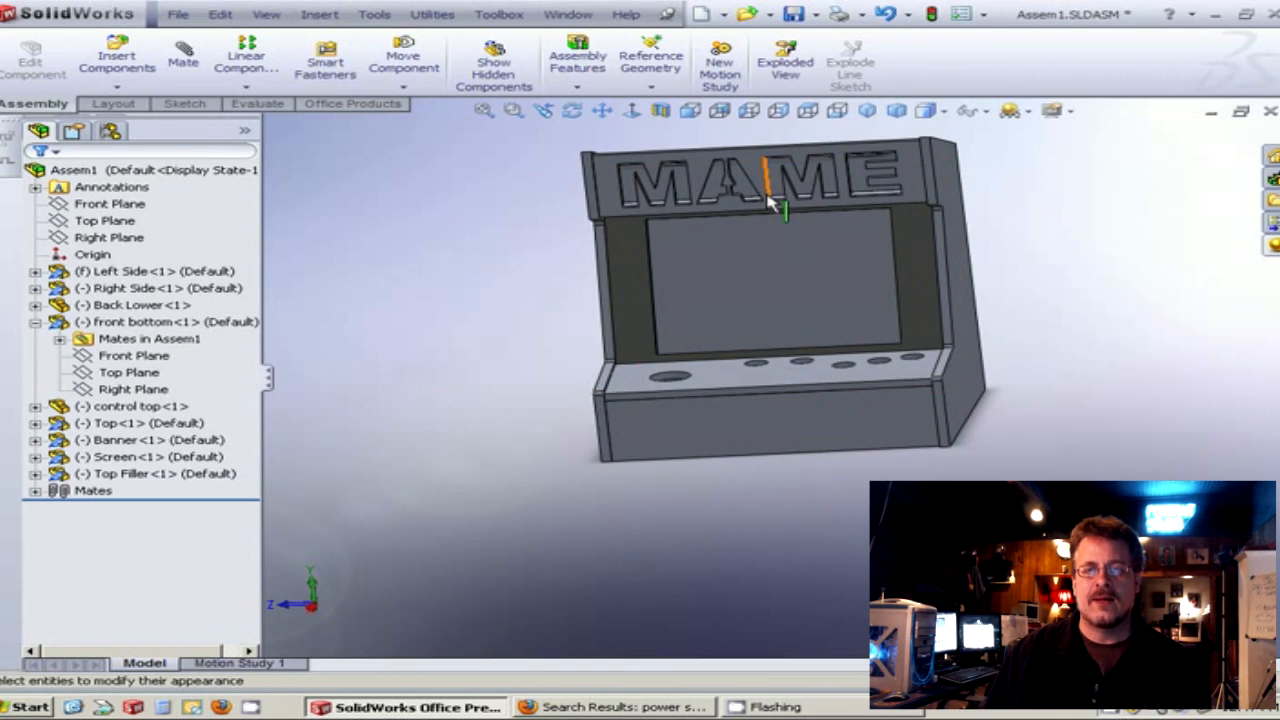
{"action": "scroll", "coordinate": [784, 208], "scroll_direction": "up", "scroll_amount": 1}
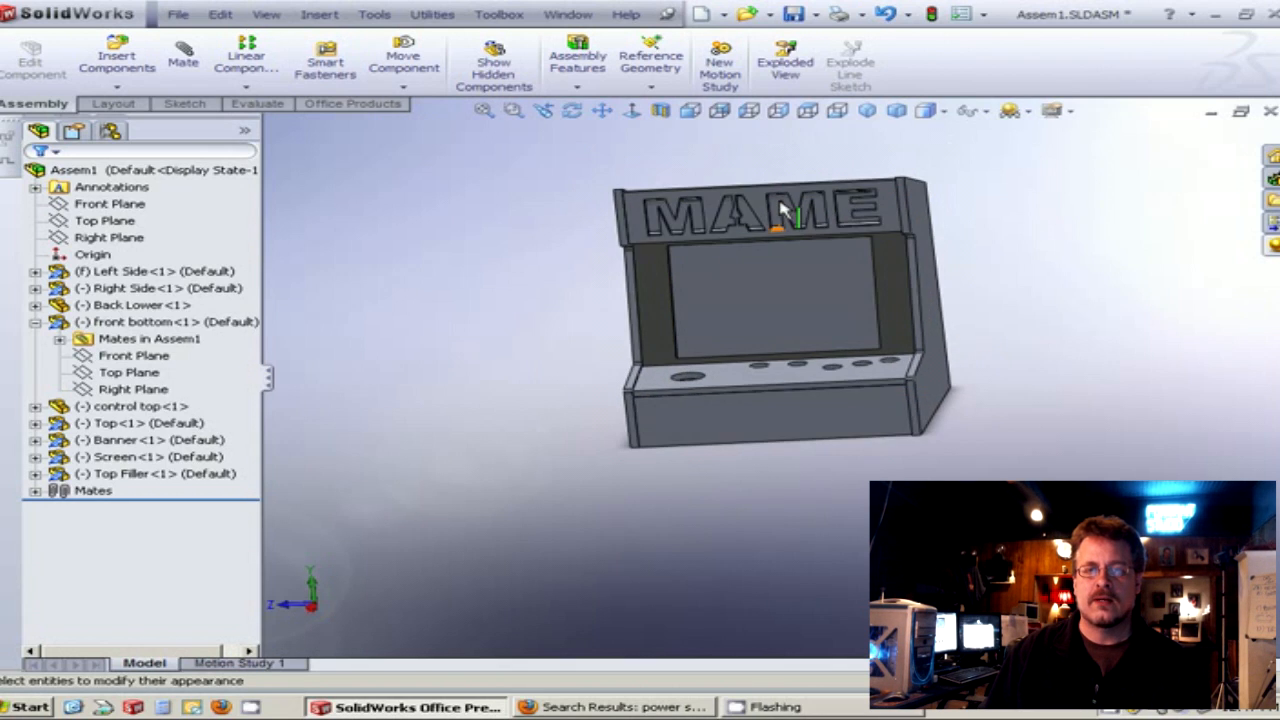
{"action": "scroll", "coordinate": [783, 216], "scroll_direction": "down", "scroll_amount": 2}
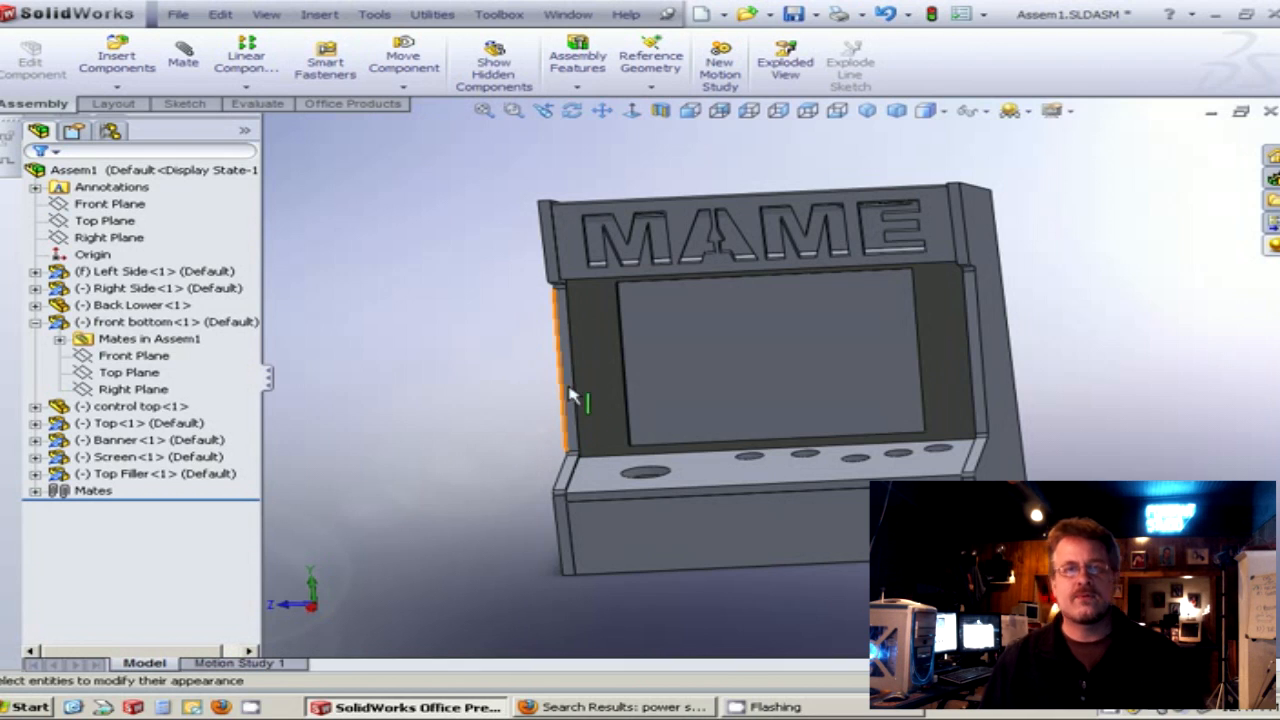
{"action": "middle_click_drag", "start_coordinate": [608, 420], "coordinate": [632, 395]}
{"action": "left_click_drag", "start_coordinate": [632, 395], "coordinate": [618, 403]}
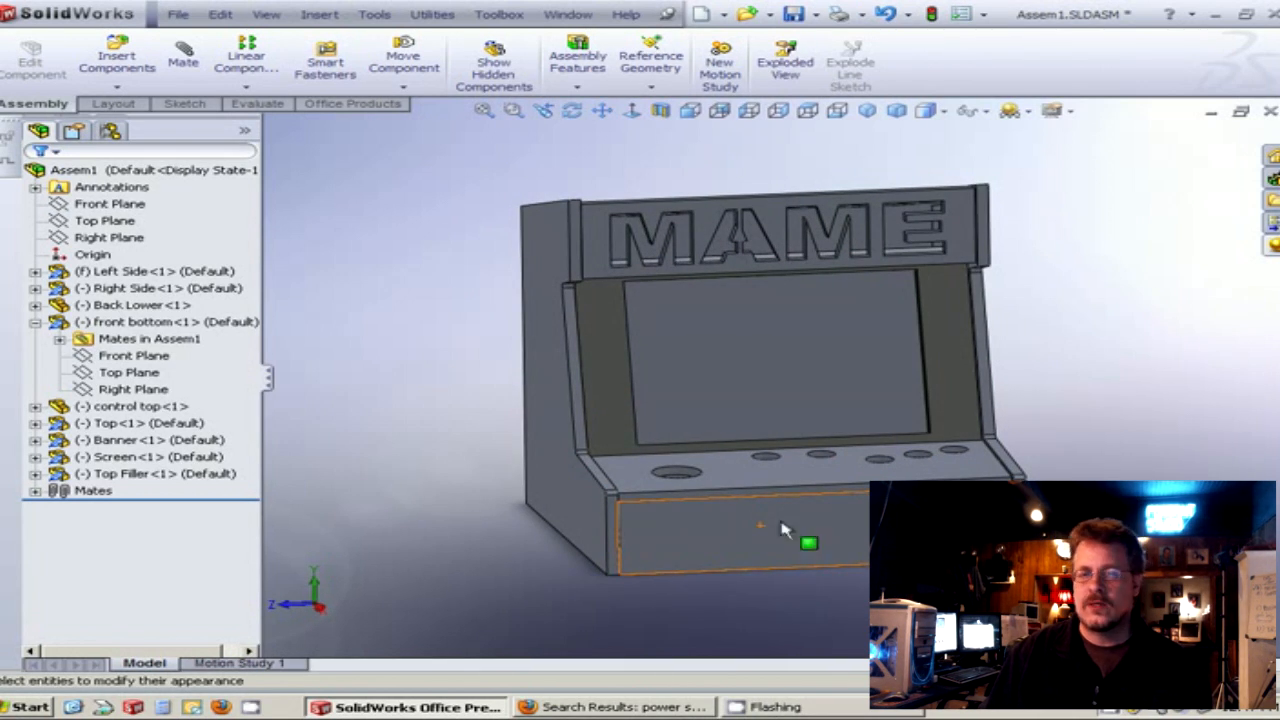
{"action": "mouse_move", "coordinate": [508, 480]}
{"action": "middle_mouse_down"}
{"action": "mouse_move", "coordinate": [514, 443]}
{"action": "mouse_move", "coordinate": [500, 468]}
{"action": "middle_mouse_up"}
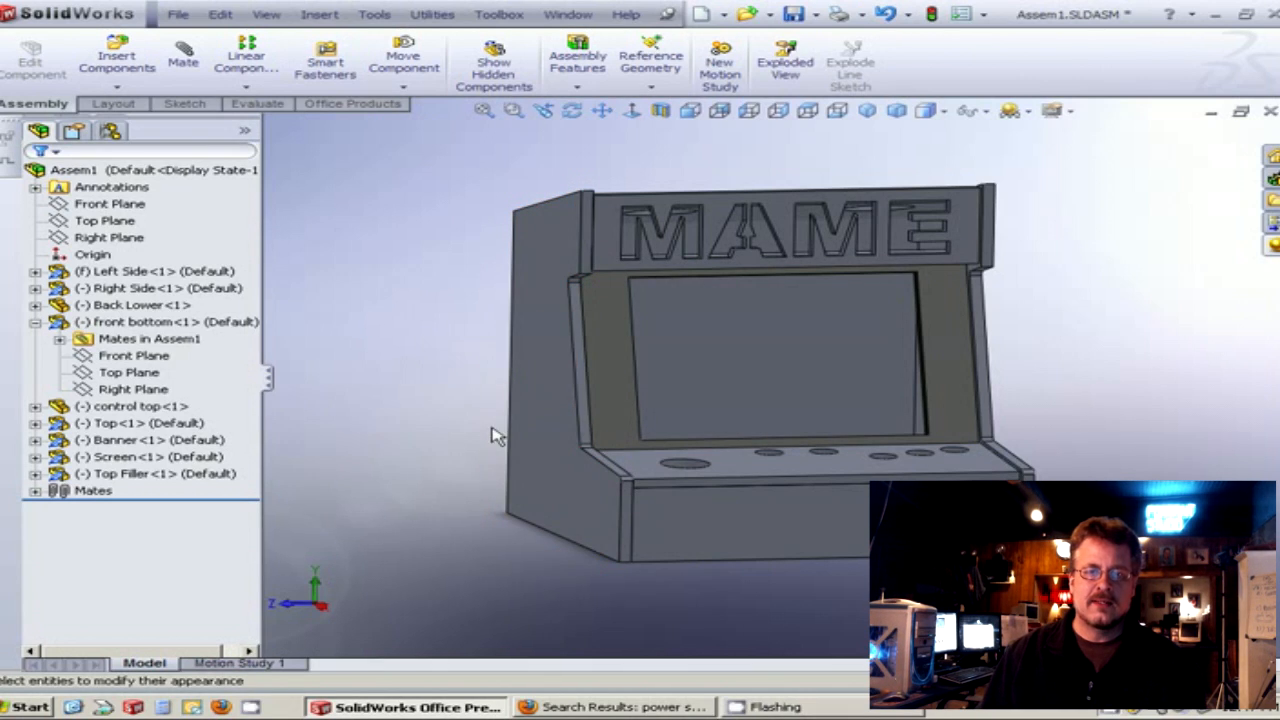
{"action": "middle_click_drag", "start_coordinate": [409, 400], "coordinate": [452, 410]}
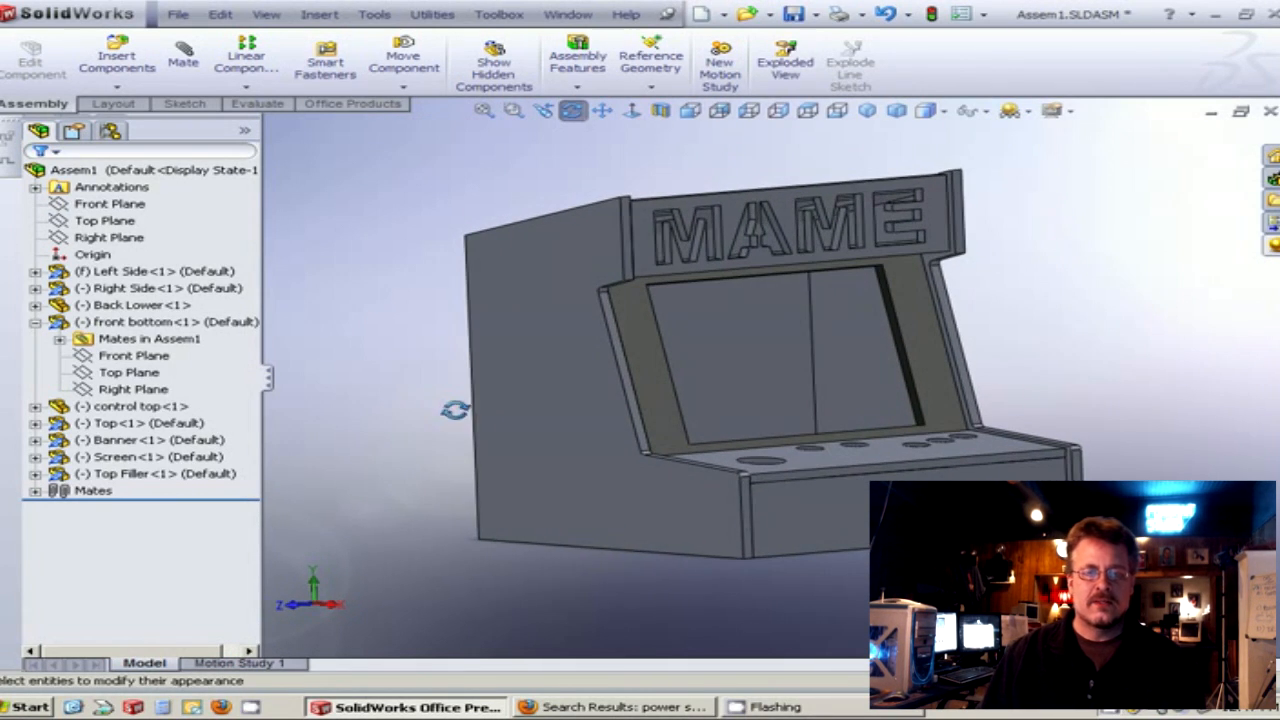
Switch to Firefox and browse the 3D ContentCentral search results for "power supply pc" to review available component models.
{"action": "left_click", "coordinate": [632, 707]}
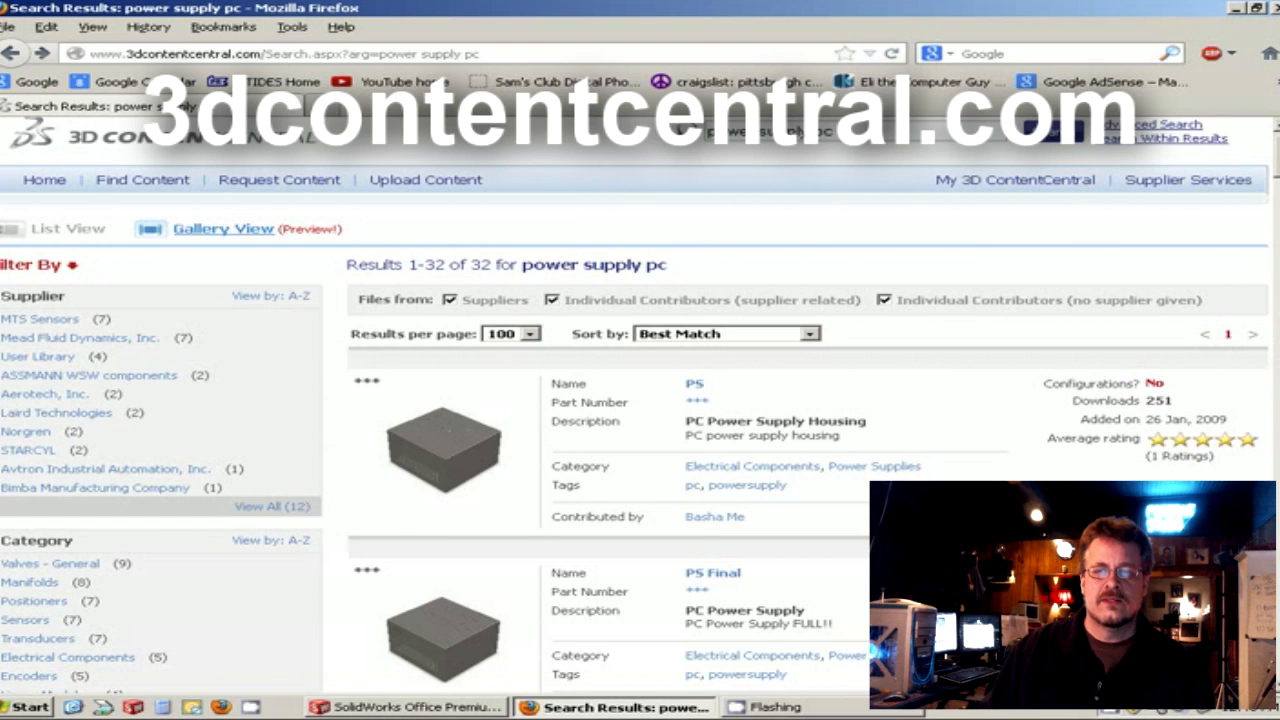
{"action": "scroll", "coordinate": [1005, 325], "scroll_direction": "down", "scroll_amount": 4}
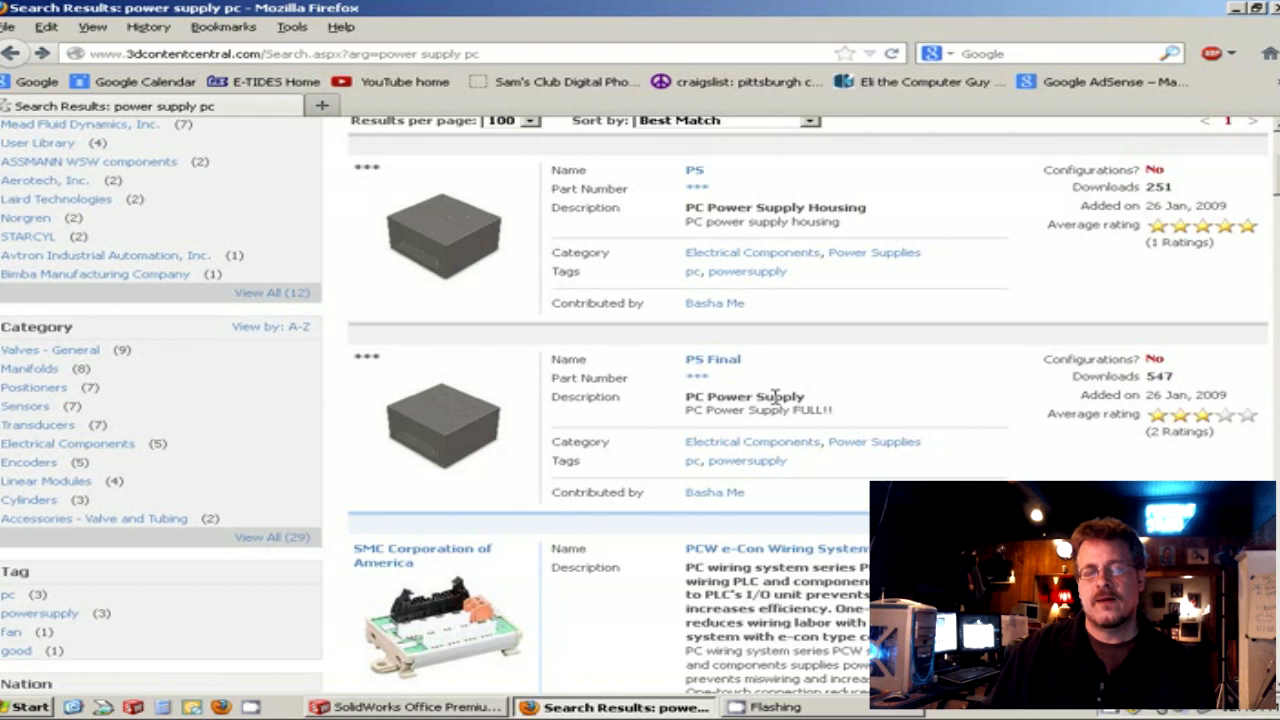
{"action": "scroll", "coordinate": [775, 397], "scroll_direction": "down", "scroll_amount": 10}
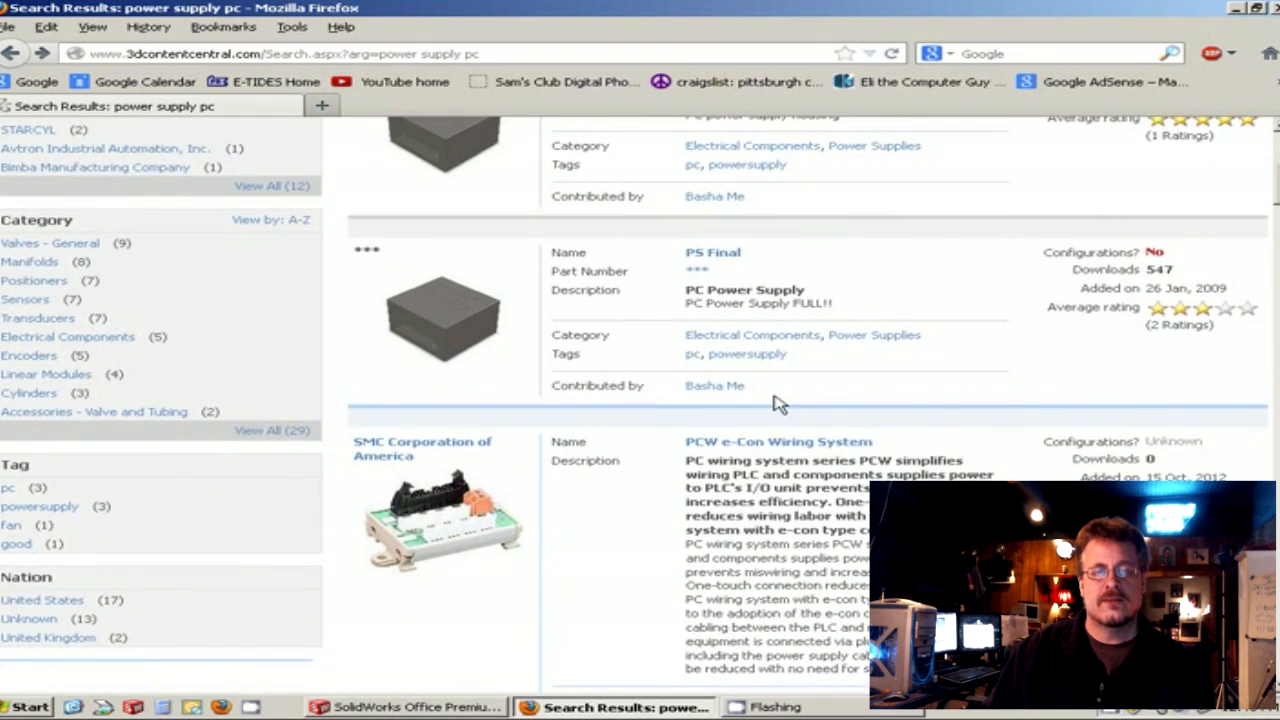
{"action": "scroll", "coordinate": [771, 401], "scroll_direction": "down", "scroll_amount": 4}
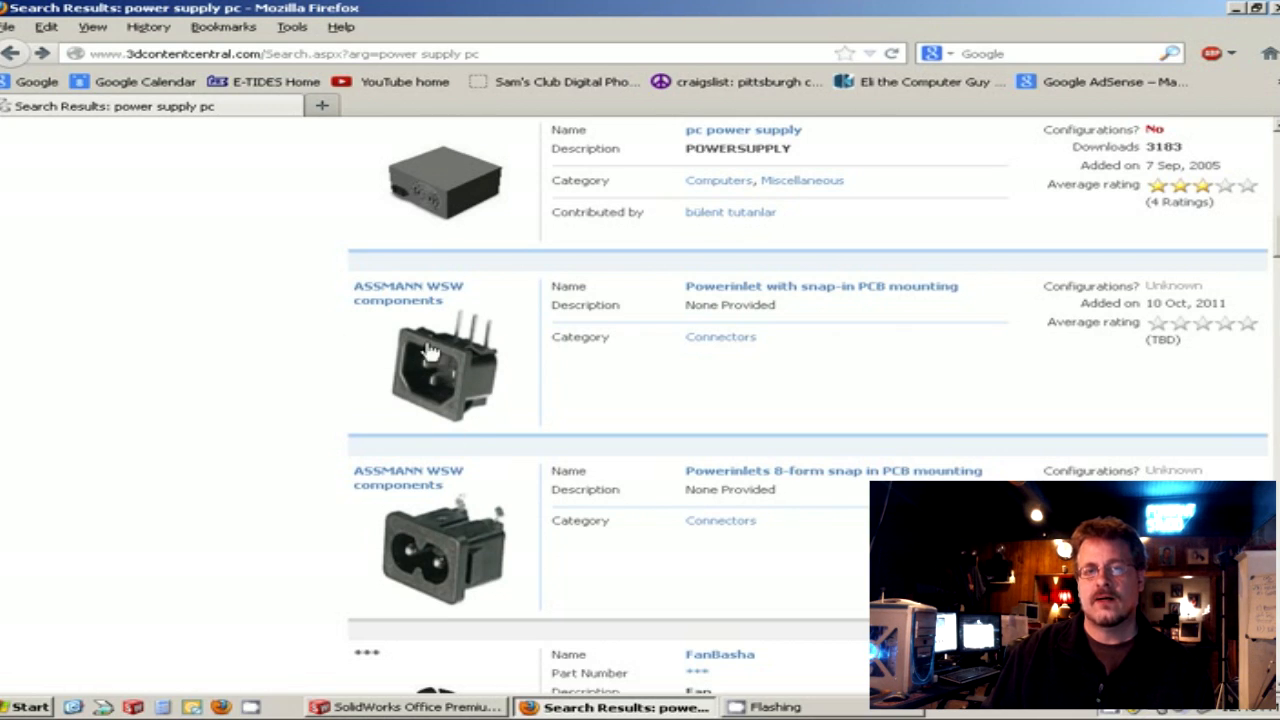
Switch to SolidWorks and insert PC POWER SUPPLY.SLDPRT into the assembly, placing it beside the cabinet.
{"action": "scroll", "coordinate": [509, 429], "scroll_direction": "up", "scroll_amount": 4}
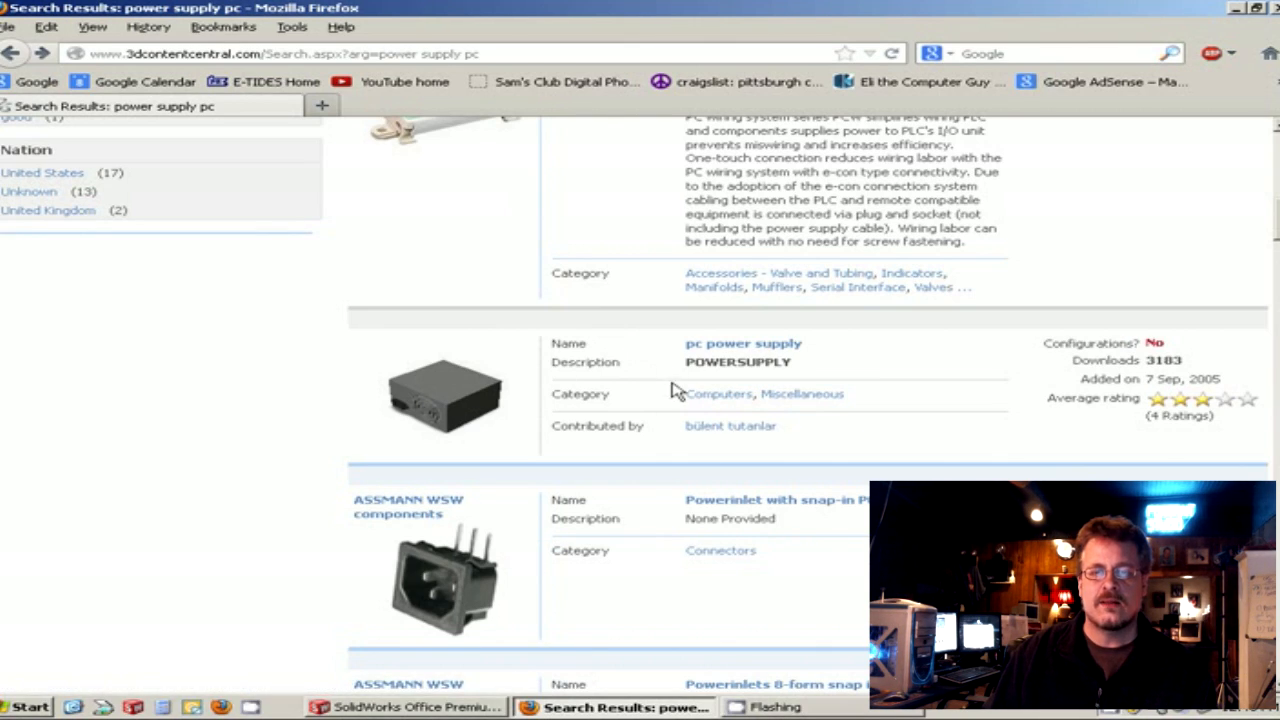
{"action": "left_click", "coordinate": [405, 708]}
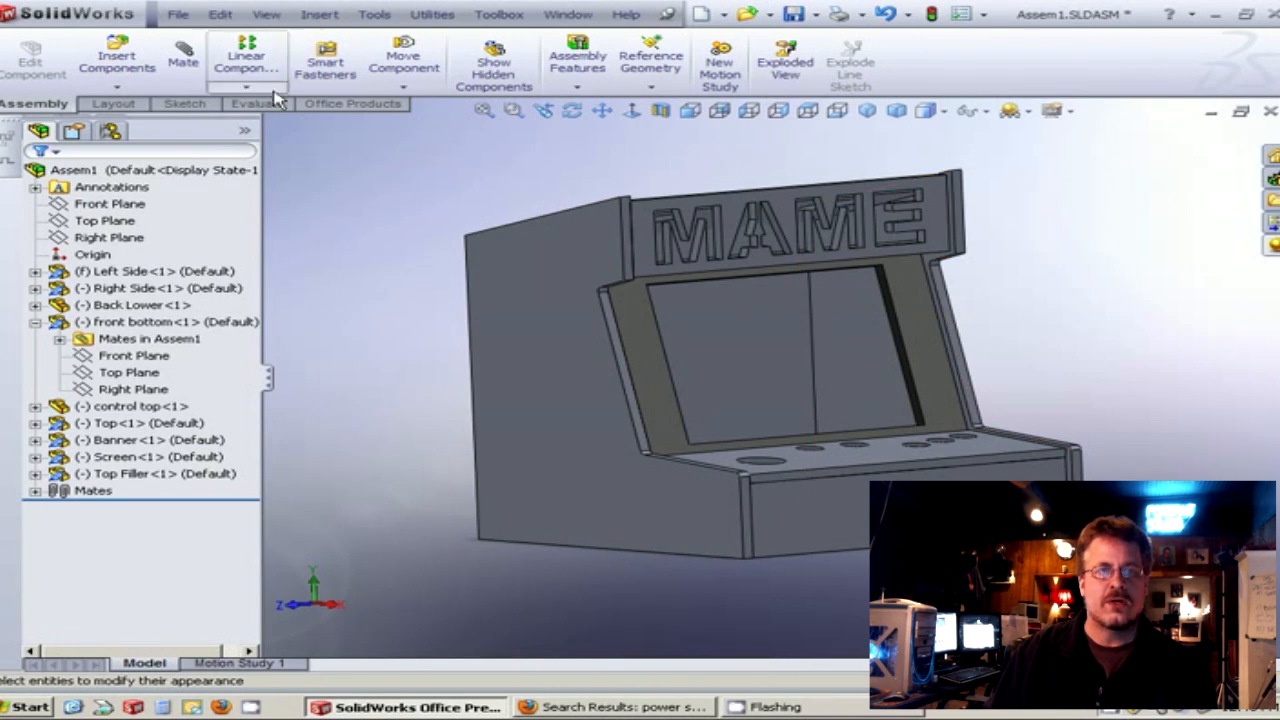
{"action": "left_click", "coordinate": [117, 60]}
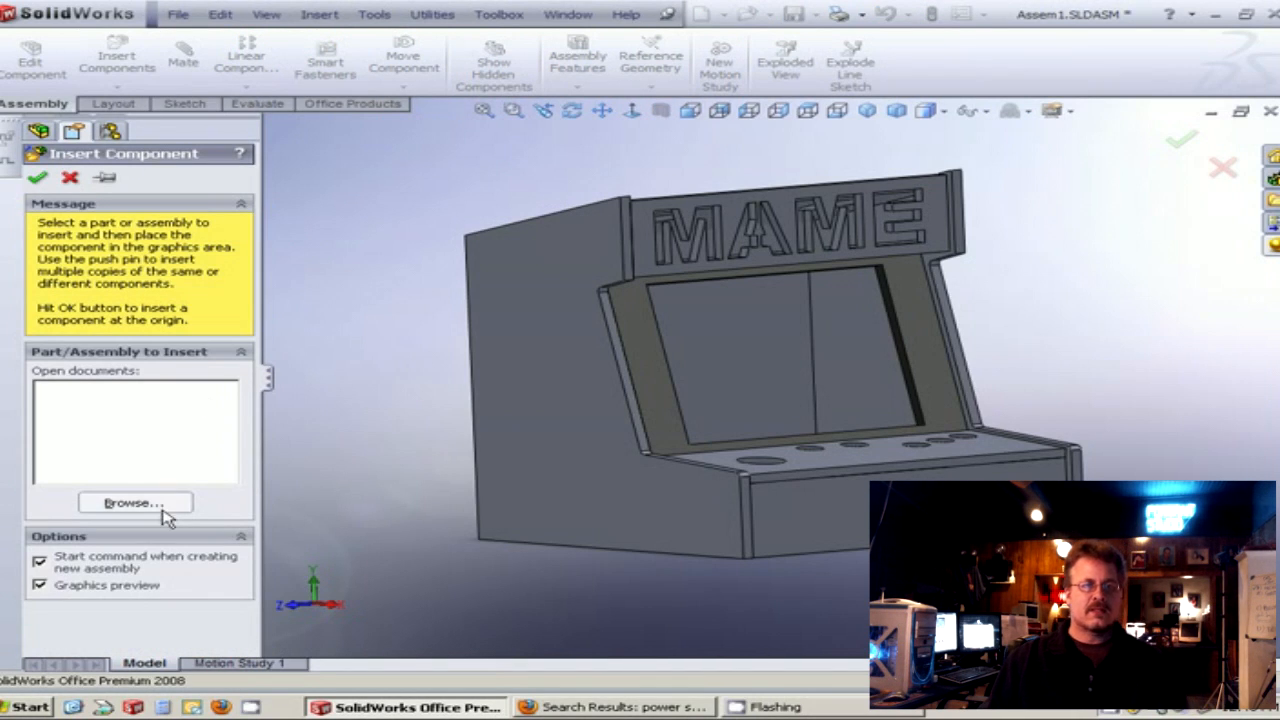
{"action": "left_click", "coordinate": [127, 503]}
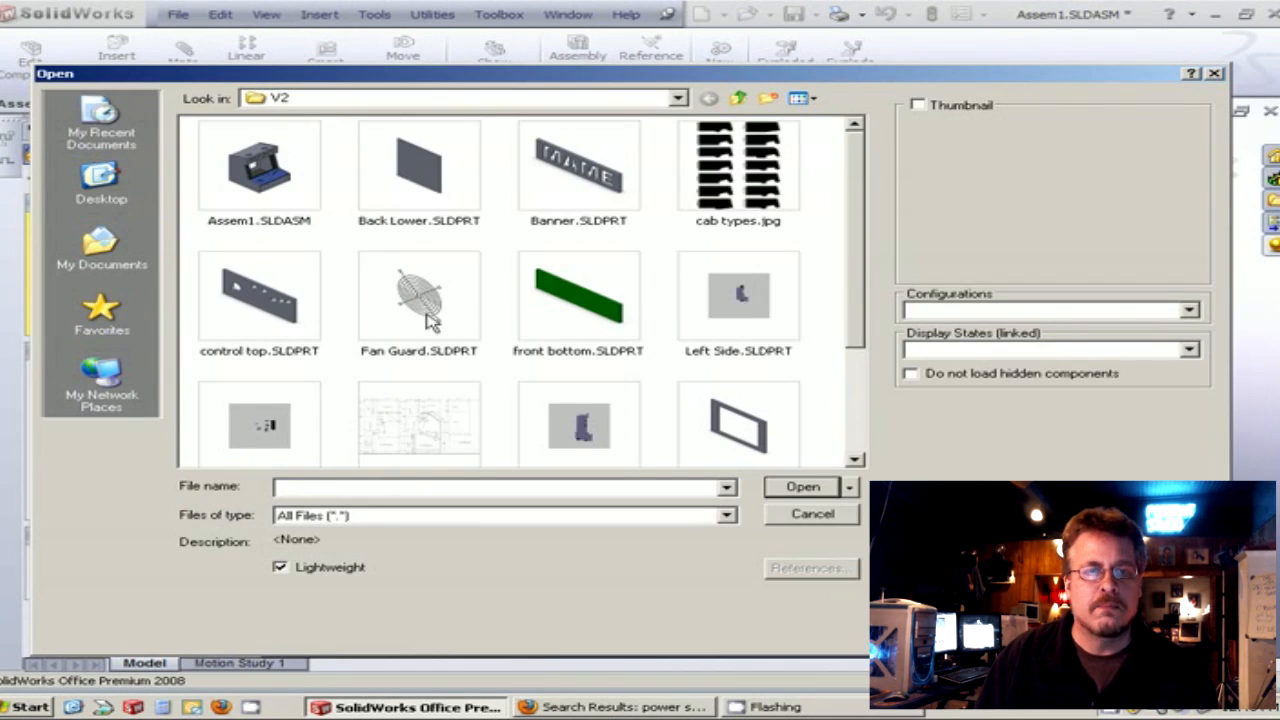
{"action": "left_click", "coordinate": [255, 425]}
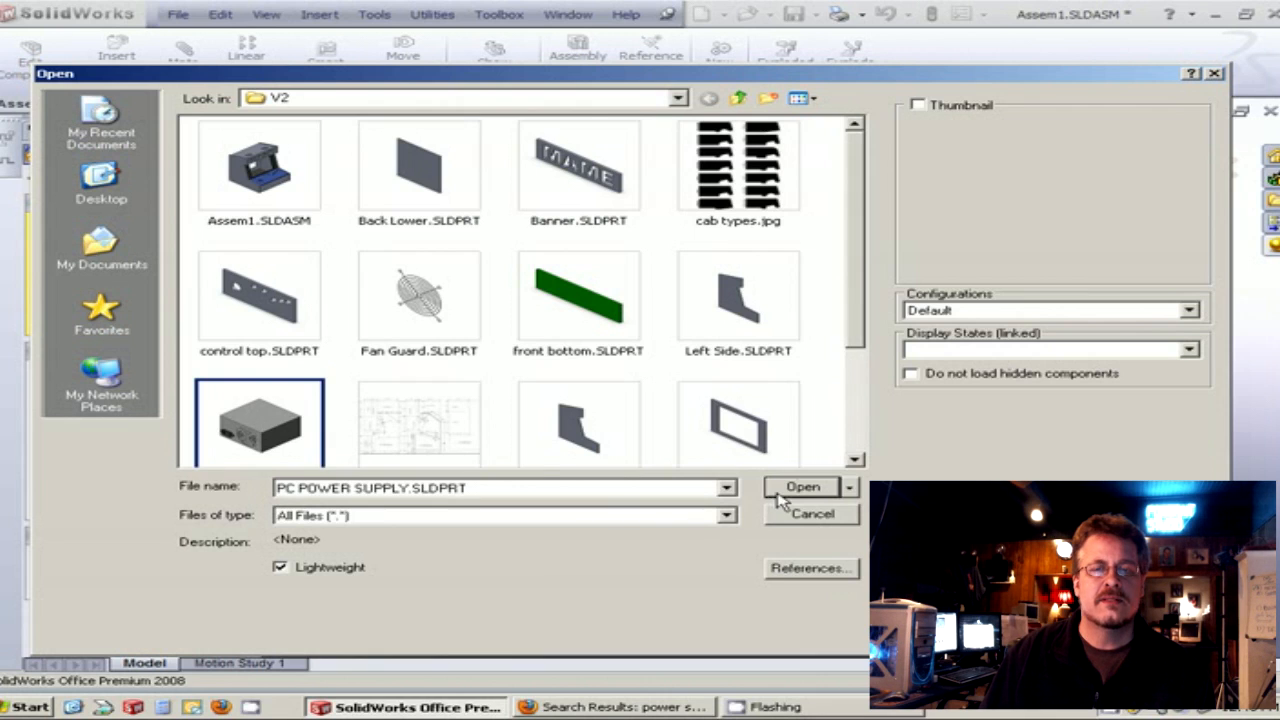
{"action": "left_click", "coordinate": [803, 487]}
{"action": "middle_click_drag", "start_coordinate": [506, 350], "coordinate": [966, 347]}
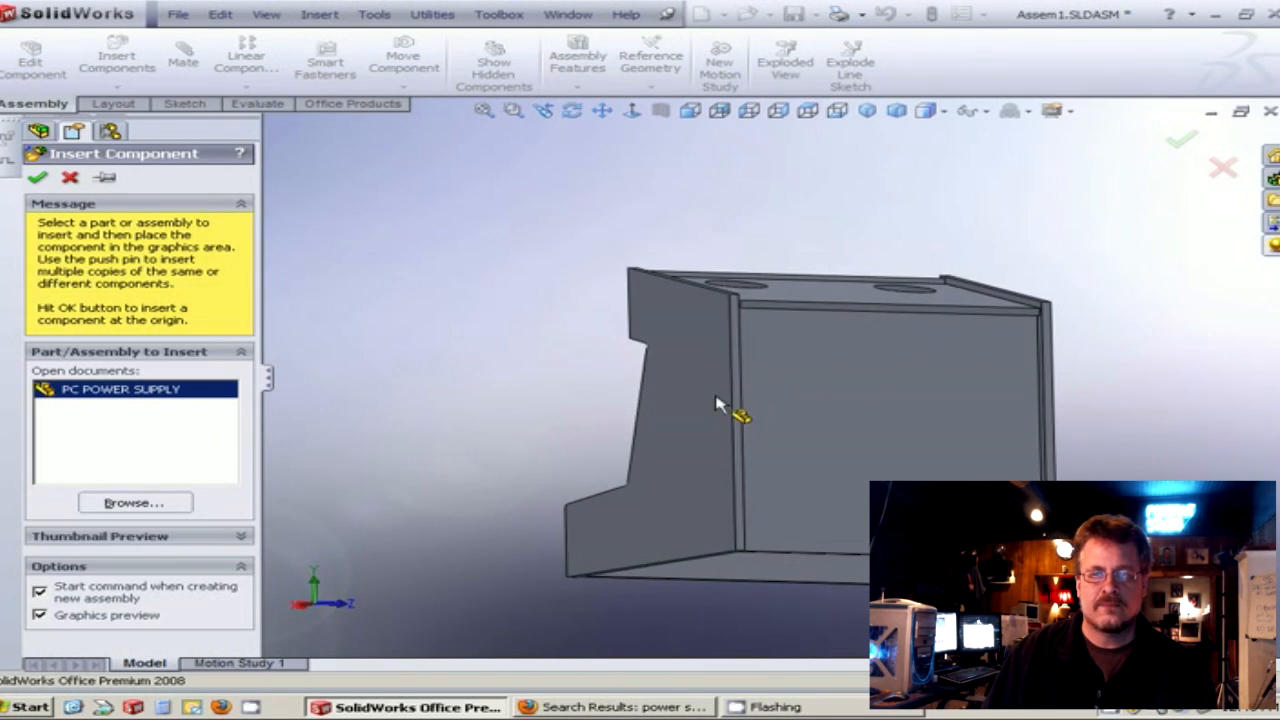
{"action": "left_click", "coordinate": [449, 429]}
Mate the power supply's fan face coincident with the Back Lower panel's face, flipping the alignment so its body points into the cabinet.
{"action": "middle_click_drag", "start_coordinate": [592, 464], "coordinate": [414, 461]}
{"action": "left_click", "coordinate": [963, 372]}
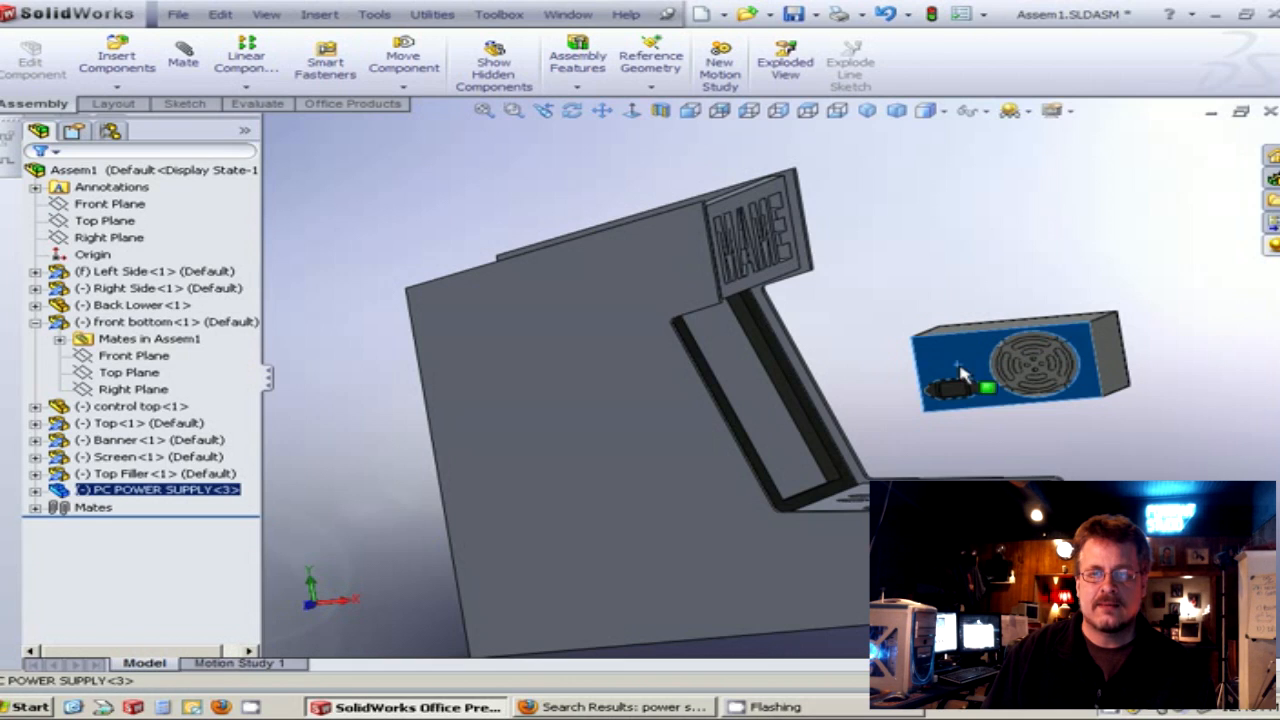
{"action": "middle_click_drag", "start_coordinate": [455, 322], "coordinate": [794, 286]}
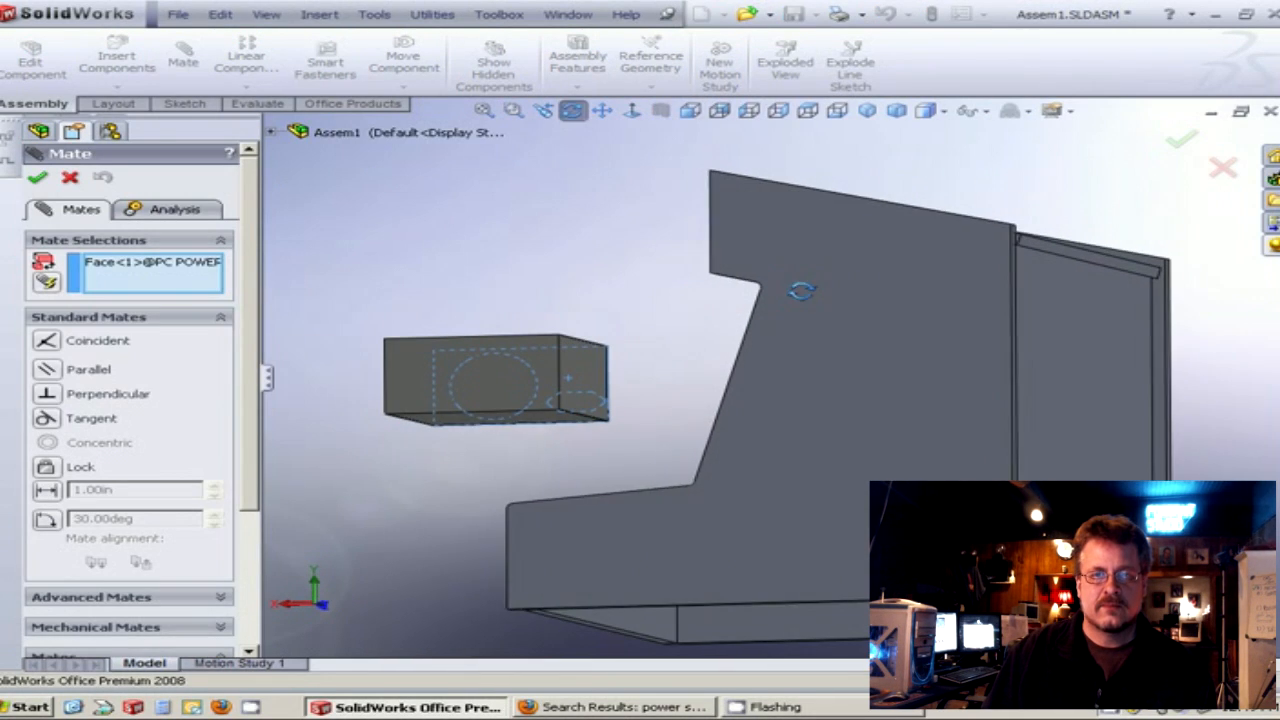
{"action": "left_click", "coordinate": [1066, 472]}
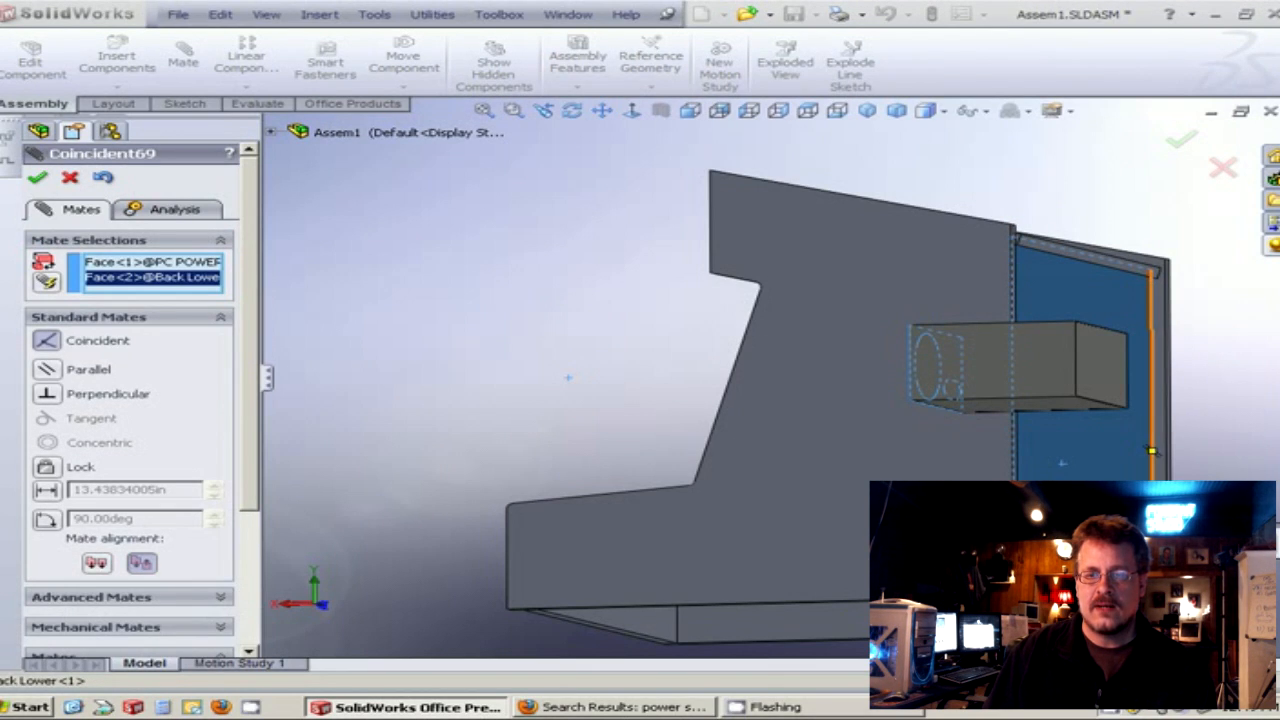
{"action": "left_click", "coordinate": [1163, 498]}
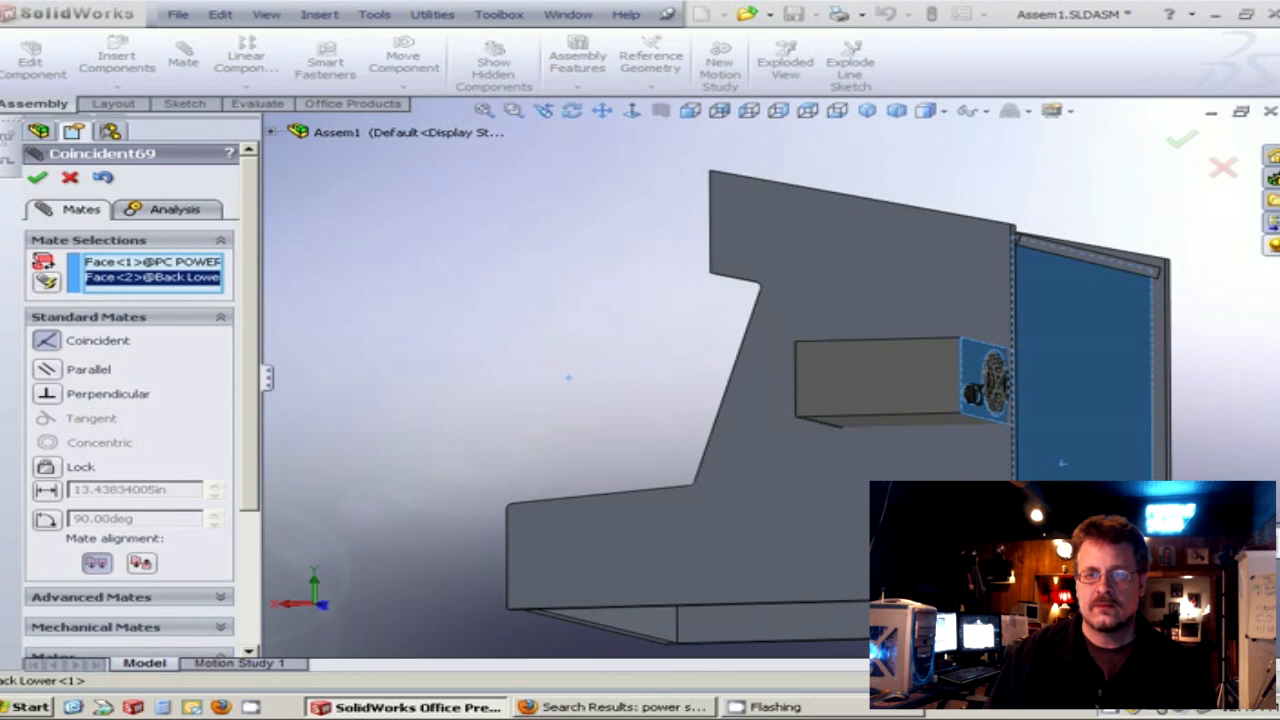
{"action": "key", "text": "Return"}
Move the power supply along the Back Lower panel to a roughly centered position near the panel's lower edge.
{"action": "middle_click_drag", "start_coordinate": [840, 402], "coordinate": [770, 400]}
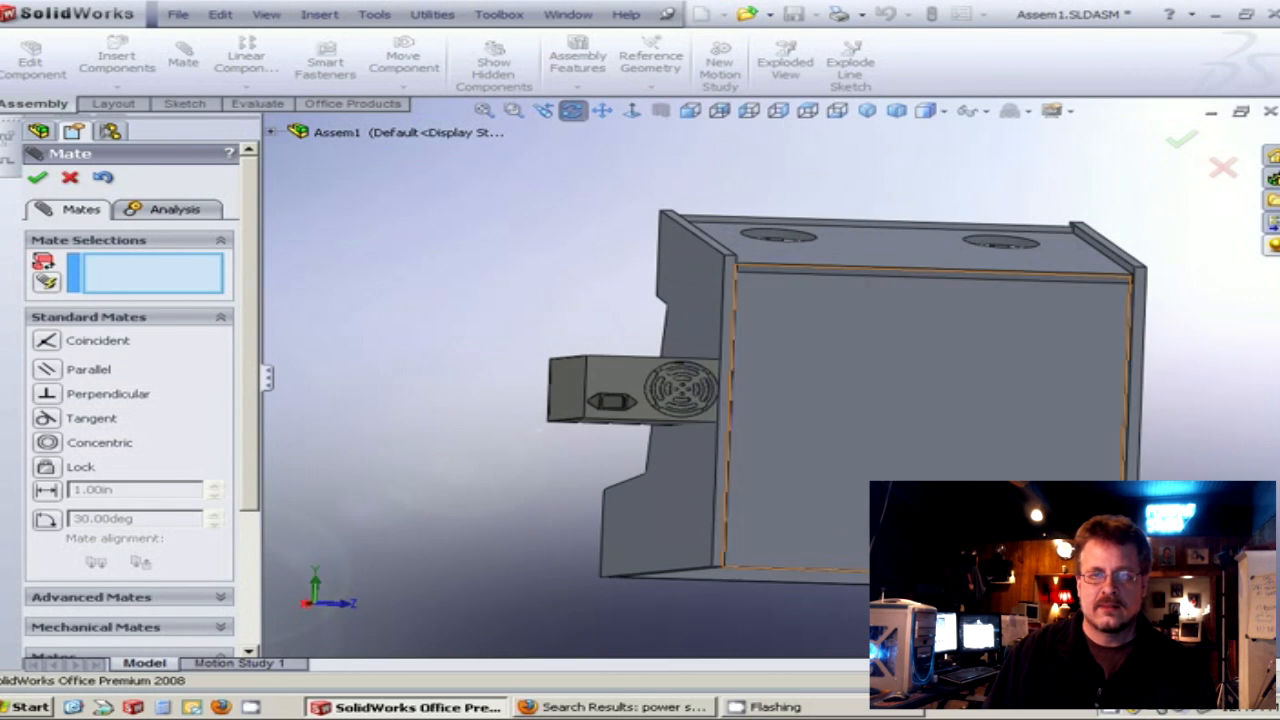
{"action": "left_click_drag", "start_coordinate": [686, 408], "coordinate": [958, 505]}
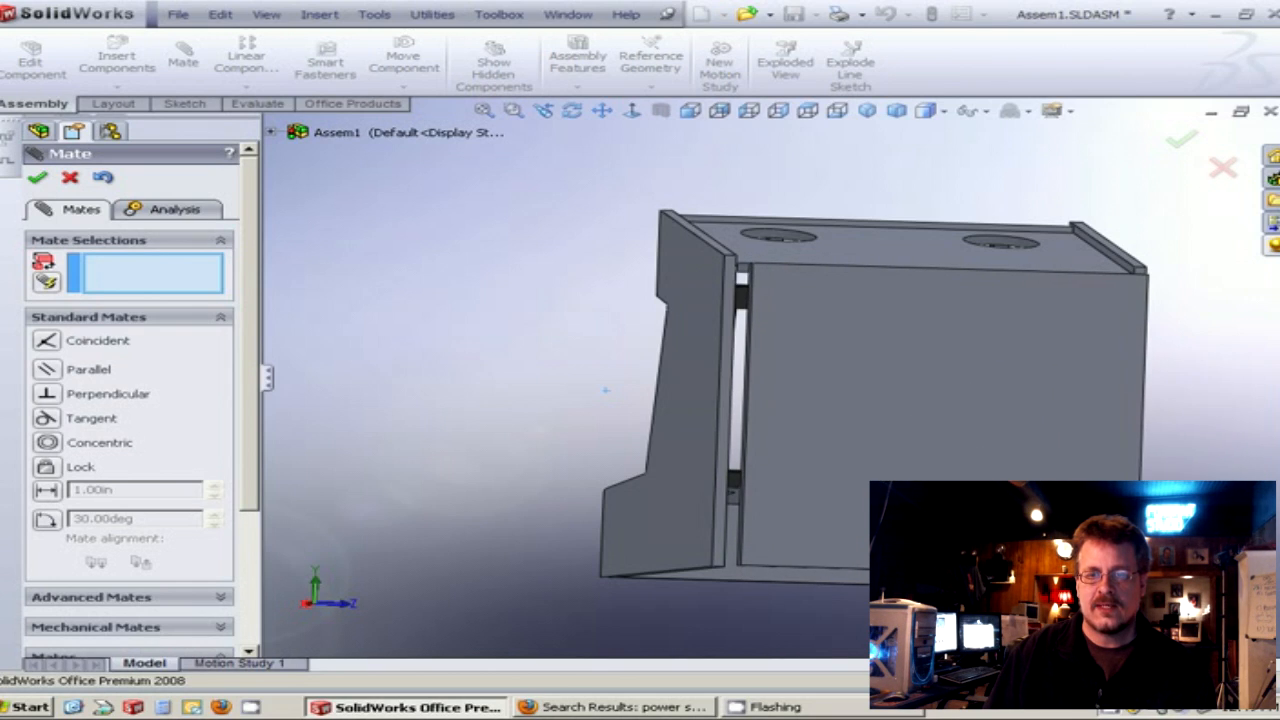
{"action": "middle_click_drag", "start_coordinate": [1060, 480], "coordinate": [1125, 482]}
{"action": "scroll", "coordinate": [1018, 476], "scroll_direction": "up", "scroll_amount": 3}
{"action": "scroll", "coordinate": [1018, 474], "scroll_direction": "down", "scroll_amount": 2}
{"action": "scroll", "coordinate": [510, 203], "scroll_direction": "down", "scroll_amount": 1}
{"action": "middle_click_drag", "start_coordinate": [541, 268], "coordinate": [592, 296]}
{"action": "left_click_drag", "start_coordinate": [764, 319], "coordinate": [708, 404]}
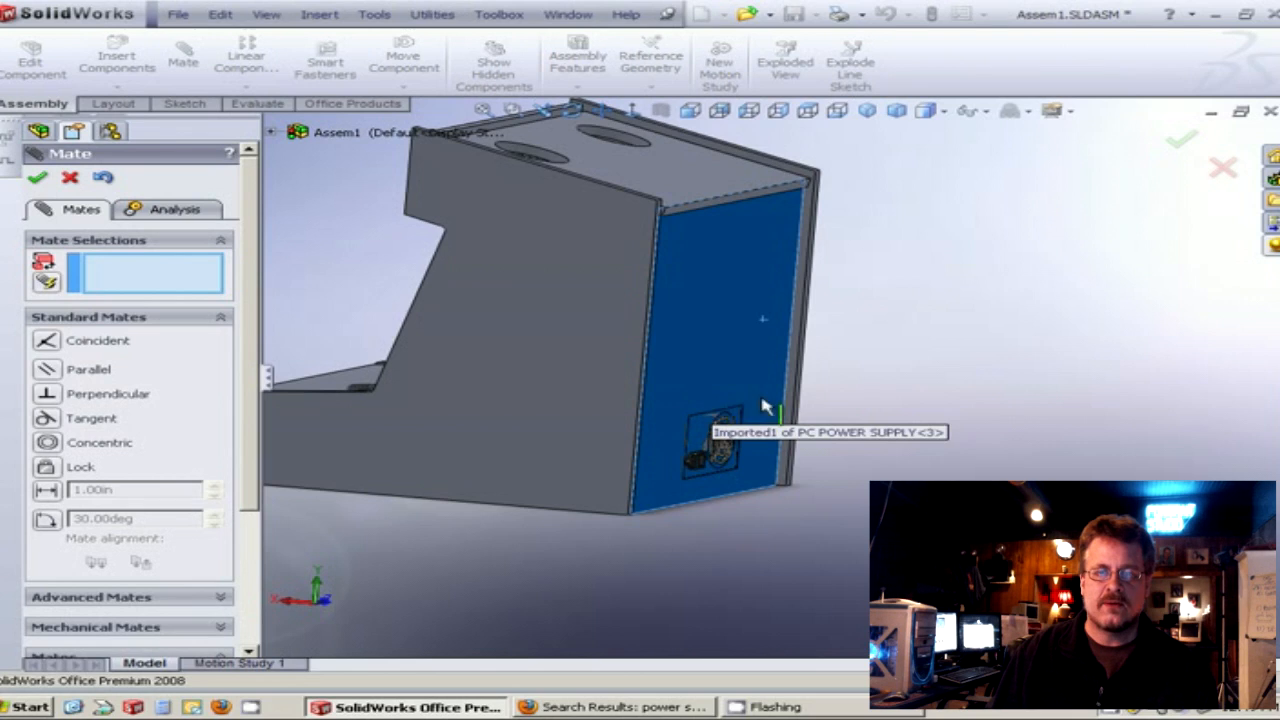
{"action": "left_click_drag", "start_coordinate": [763, 407], "coordinate": [866, 418]}
{"action": "left_click_drag", "start_coordinate": [858, 478], "coordinate": [878, 288]}
{"action": "middle_click_drag", "start_coordinate": [878, 288], "coordinate": [650, 265]}
{"action": "left_click_drag", "start_coordinate": [610, 263], "coordinate": [603, 434]}
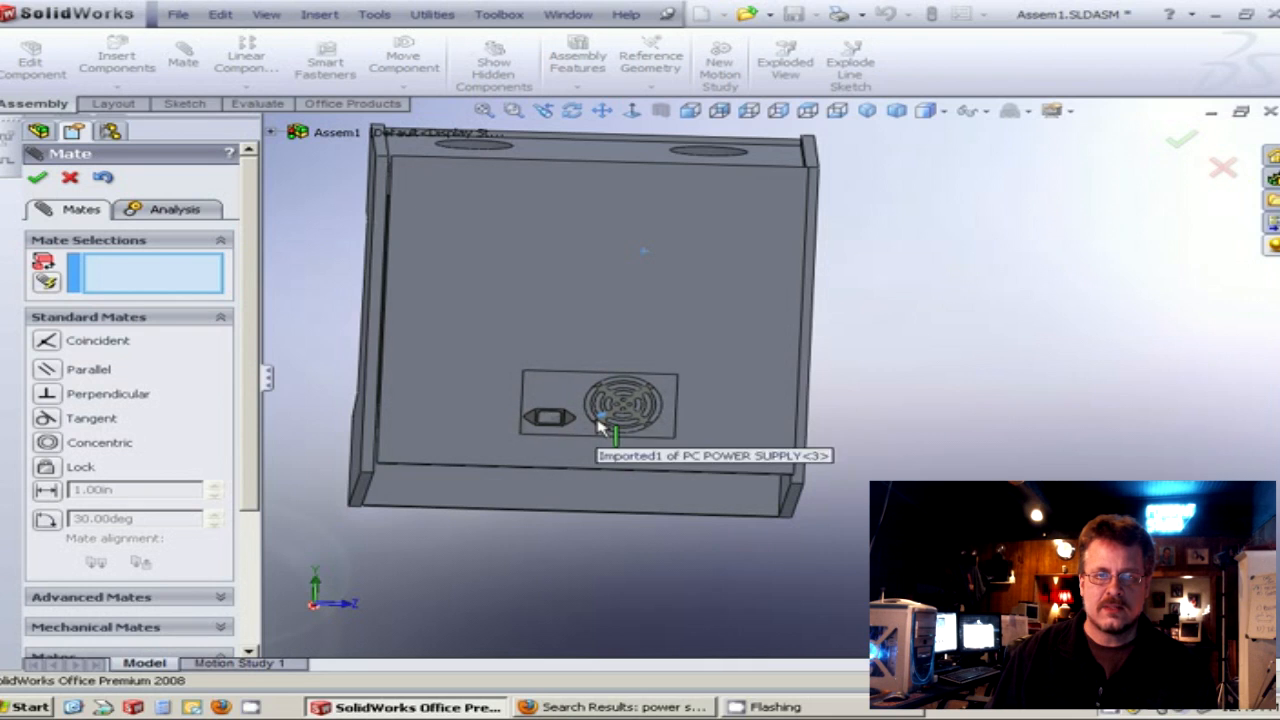
Slide the Back Lower panel with the power supply back into place between the cabinet's side panels.
{"action": "scroll", "coordinate": [700, 420], "scroll_direction": "down", "scroll_amount": 2}
{"action": "scroll", "coordinate": [637, 386], "scroll_direction": "down", "scroll_amount": 6}
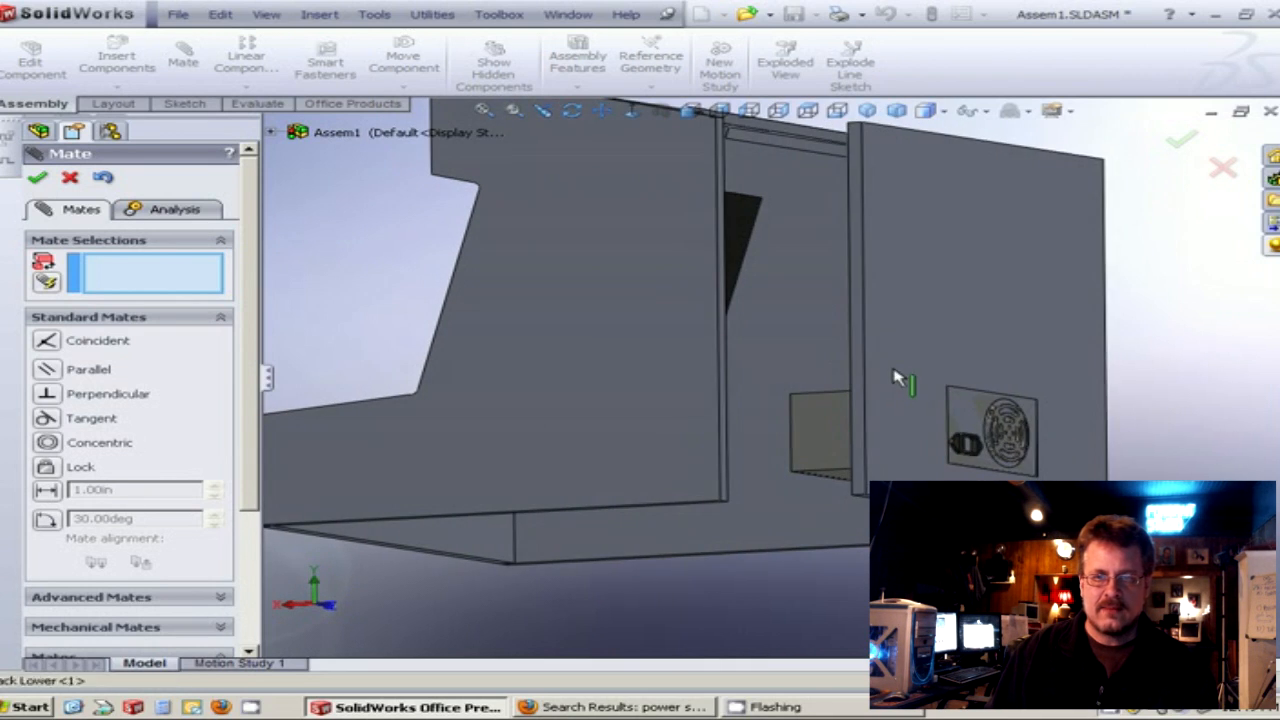
{"action": "left_click_drag", "start_coordinate": [896, 378], "coordinate": [718, 402]}
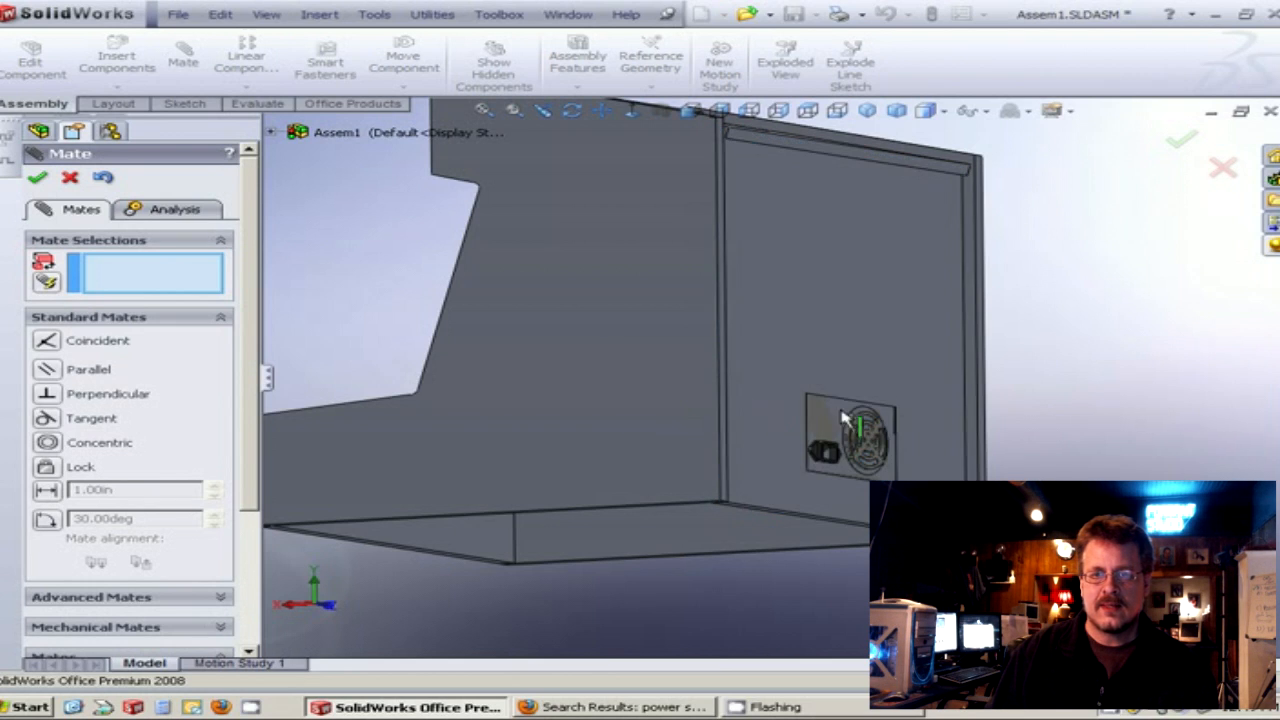
Examine the power supply's placement through the screen opening and from the rear, and close the Mate command.
{"action": "key", "text": "ctrl+7"}
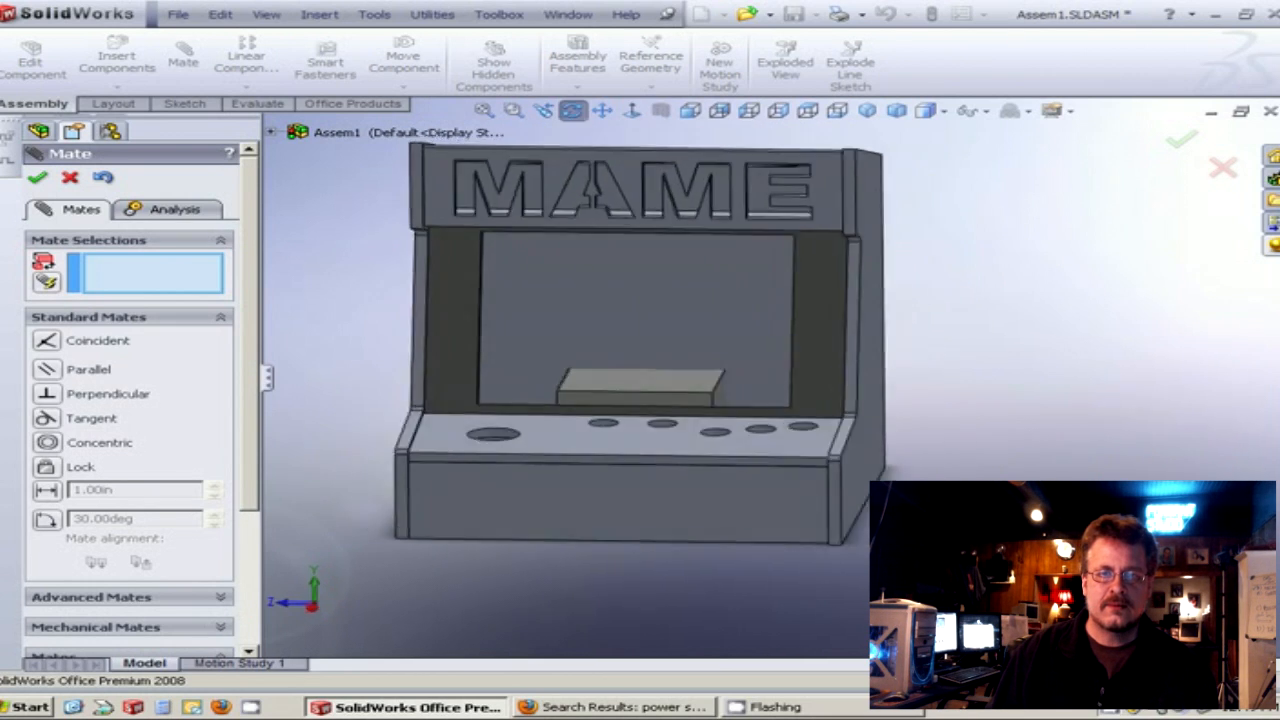
{"action": "left_click_drag", "start_coordinate": [1080, 300], "coordinate": [417, 361]}
{"action": "scroll", "coordinate": [420, 345], "scroll_direction": "up", "scroll_amount": 2}
{"action": "scroll", "coordinate": [694, 356], "scroll_direction": "down", "scroll_amount": 2}
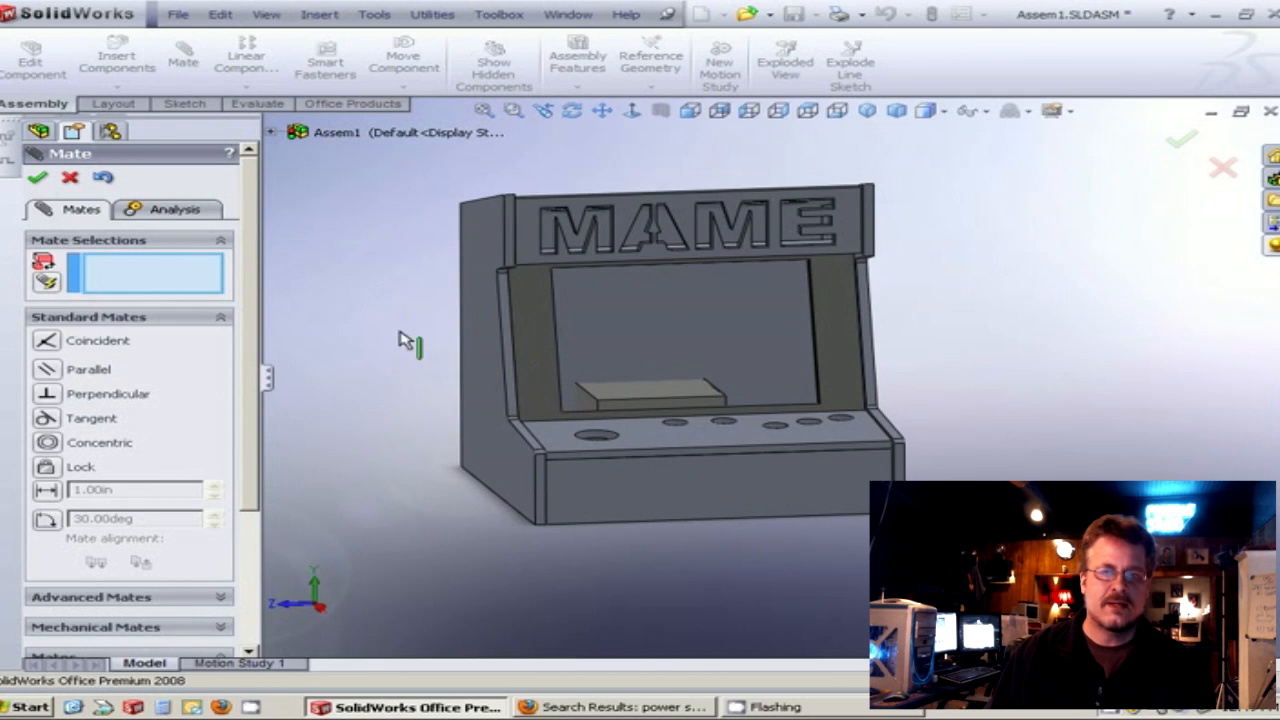
{"action": "mouse_move", "coordinate": [340, 225]}
{"action": "middle_mouse_down"}
{"action": "mouse_move", "coordinate": [394, 214]}
{"action": "mouse_move", "coordinate": [354, 200]}
{"action": "mouse_move", "coordinate": [314, 211]}
{"action": "mouse_move", "coordinate": [329, 224]}
{"action": "middle_mouse_up"}
{"action": "scroll", "coordinate": [374, 248], "scroll_direction": "down", "scroll_amount": 1}
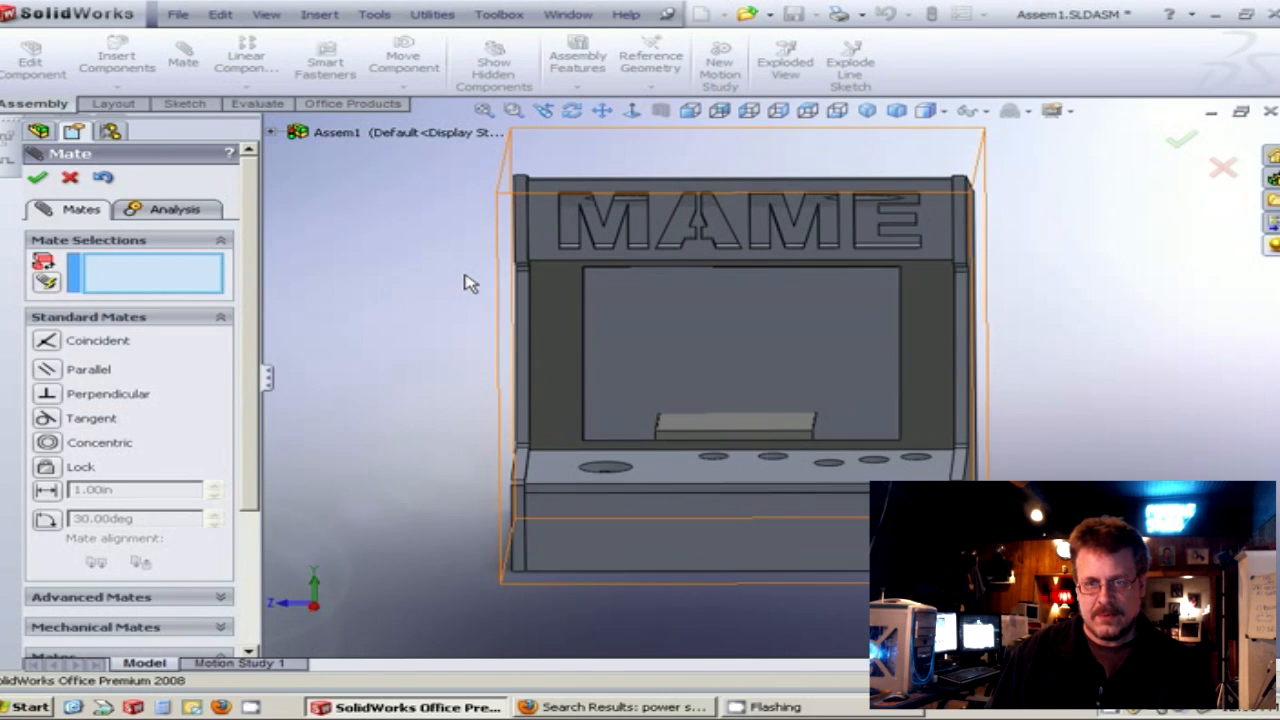
{"action": "middle_click_drag", "start_coordinate": [565, 462], "coordinate": [714, 351]}
{"action": "right_click", "coordinate": [714, 355]}
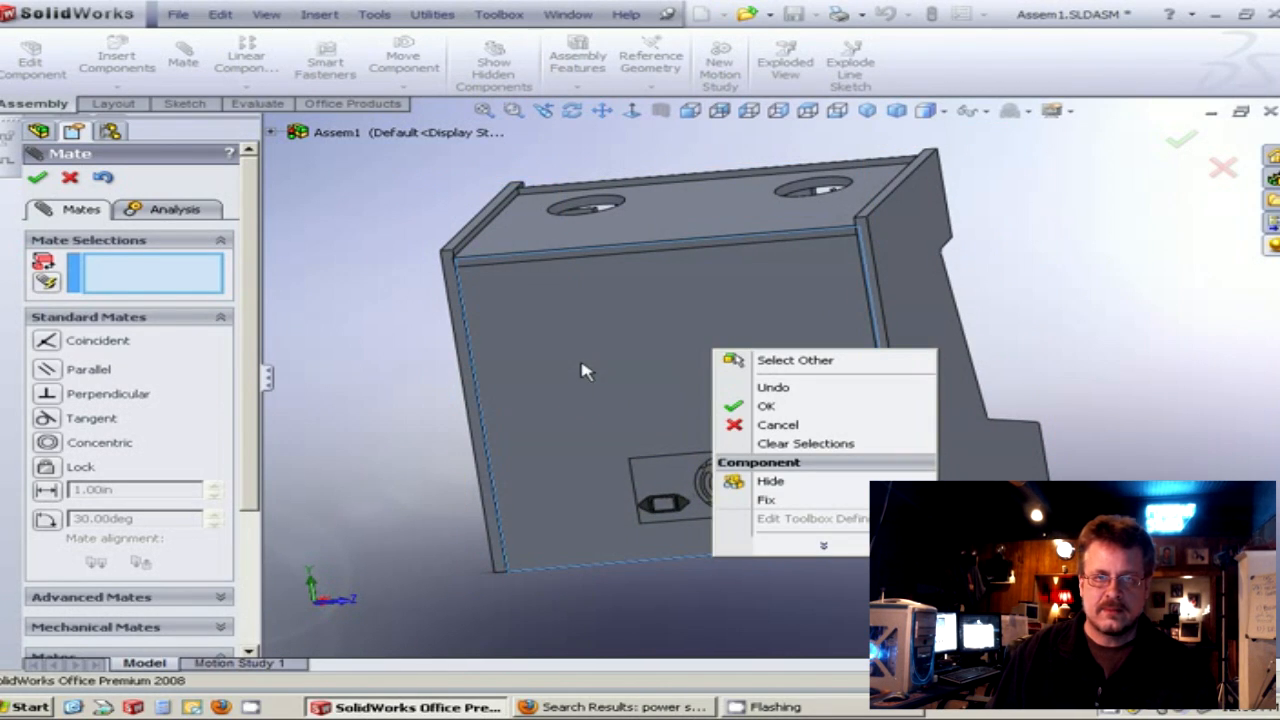
{"action": "left_click", "coordinate": [42, 180]}
{"action": "left_click", "coordinate": [42, 180]}
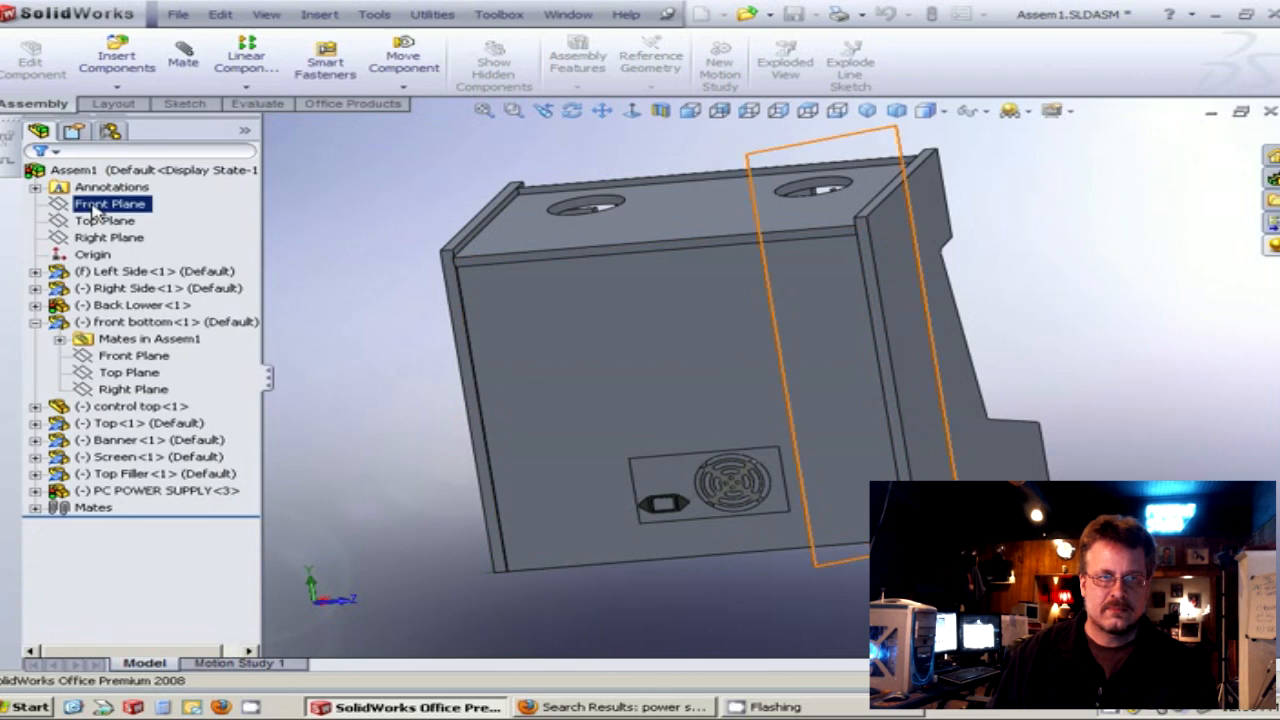
Open the Back Lower part in its own window and edit the sketch of its extrusion.
{"action": "left_click", "coordinate": [676, 340]}
{"action": "right_click", "coordinate": [676, 342]}
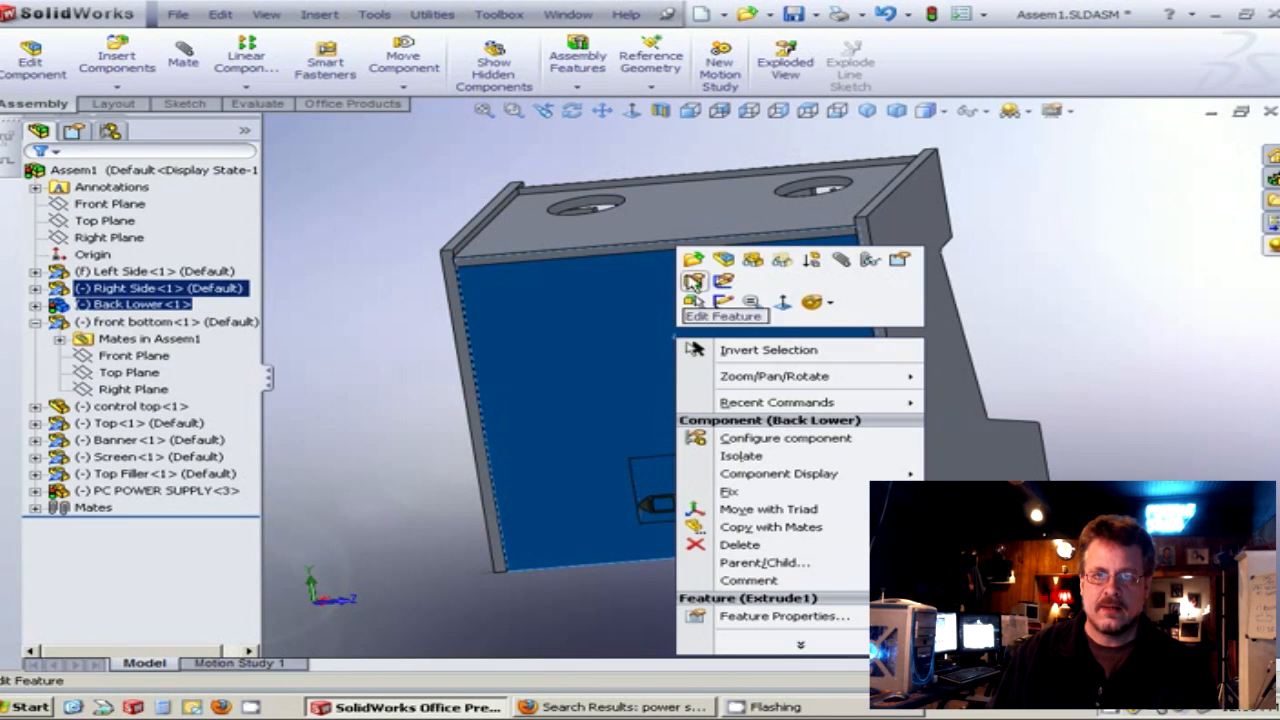
{"action": "left_click", "coordinate": [706, 264]}
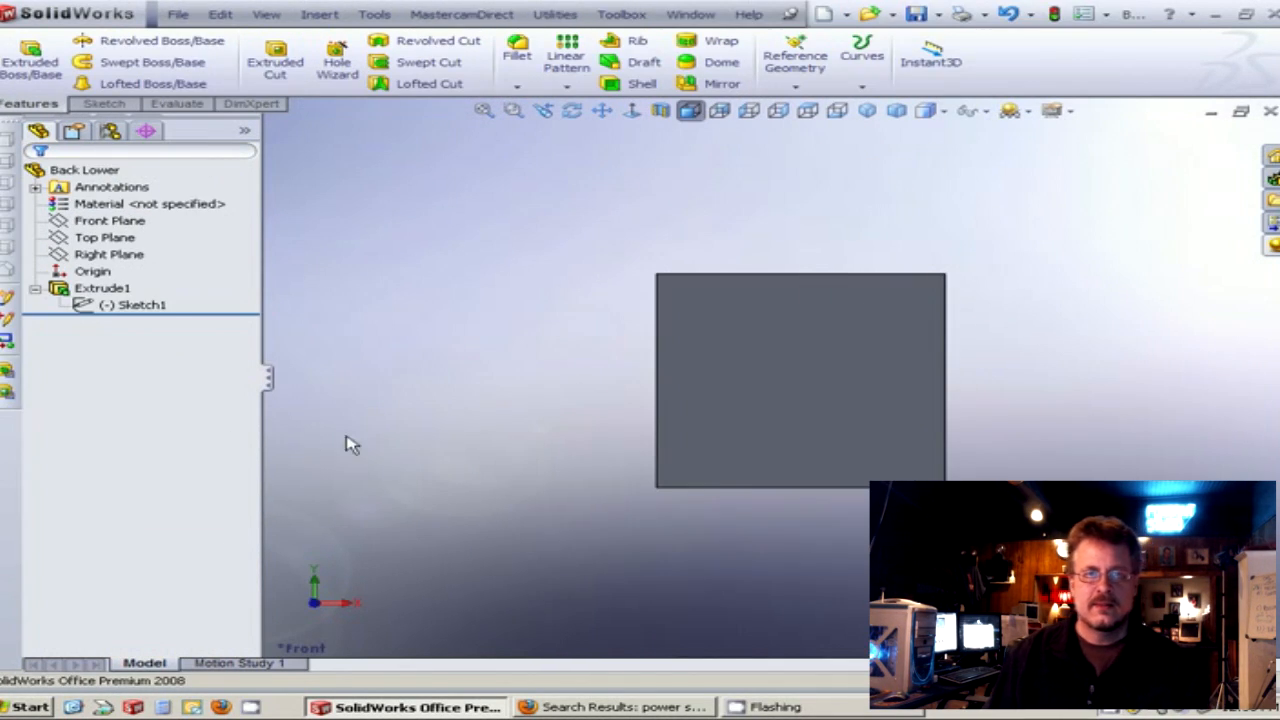
{"action": "left_click", "coordinate": [160, 305]}
{"action": "right_click", "coordinate": [155, 300]}
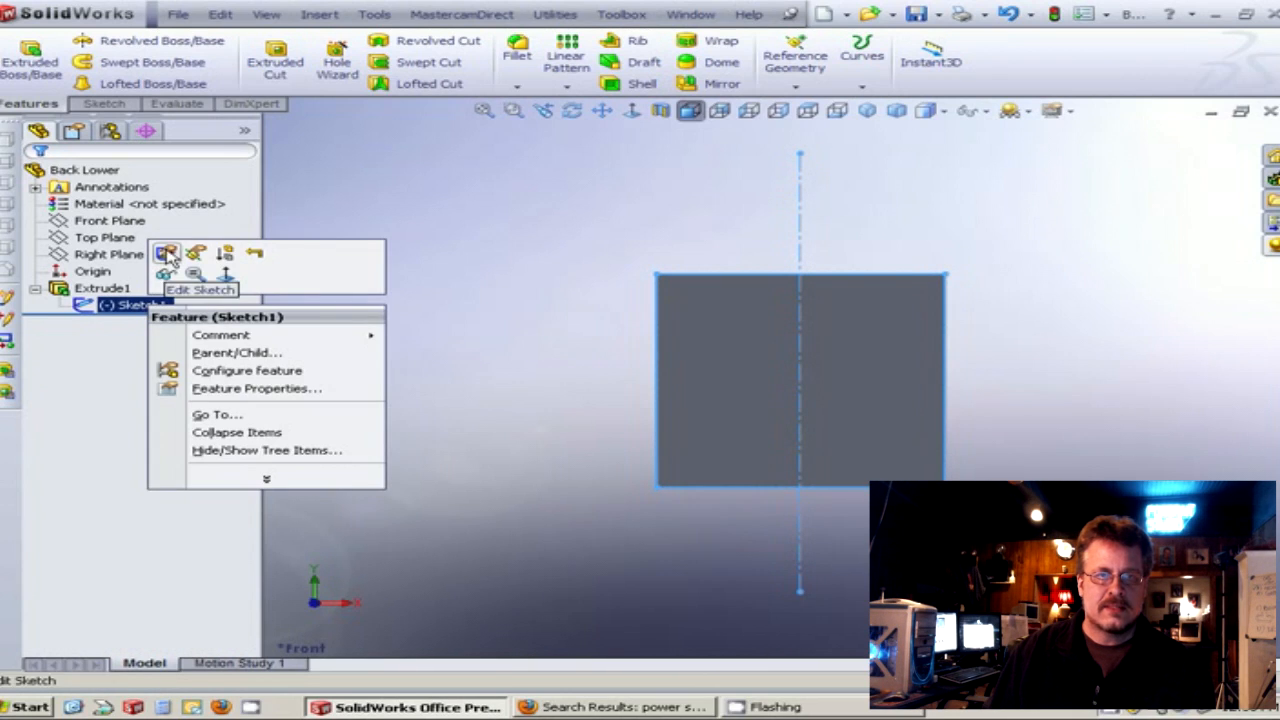
{"action": "left_click", "coordinate": [166, 254]}
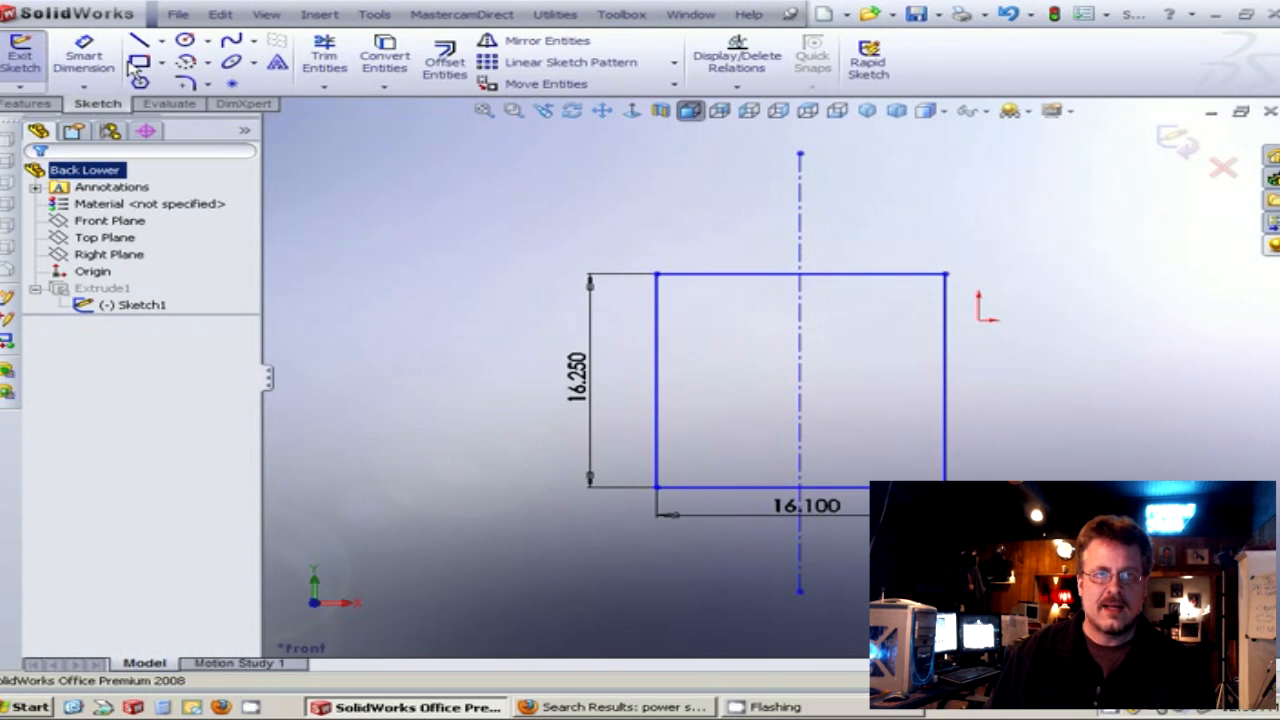
Sketch a rectangular opening about 9.6 by 6.7 in inside the panel's upper half and rebuild the extrusion.
{"action": "left_click", "coordinate": [712, 310]}
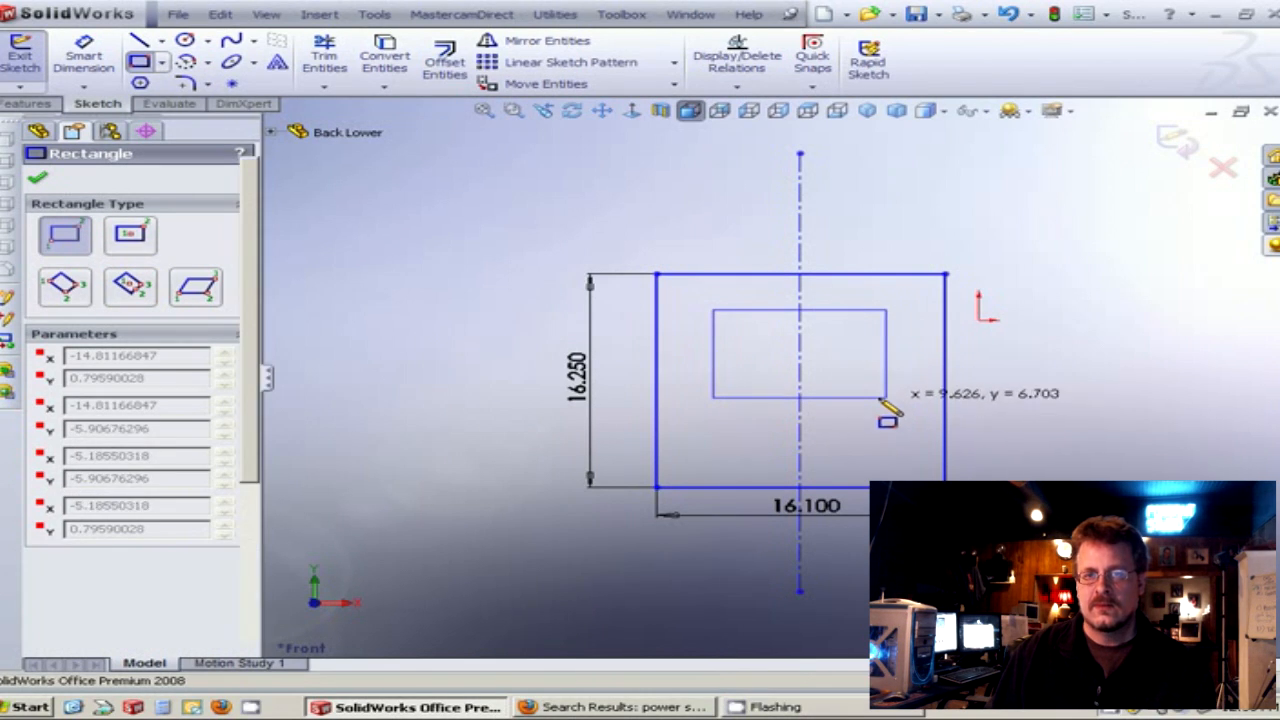
{"action": "left_click", "coordinate": [886, 397]}
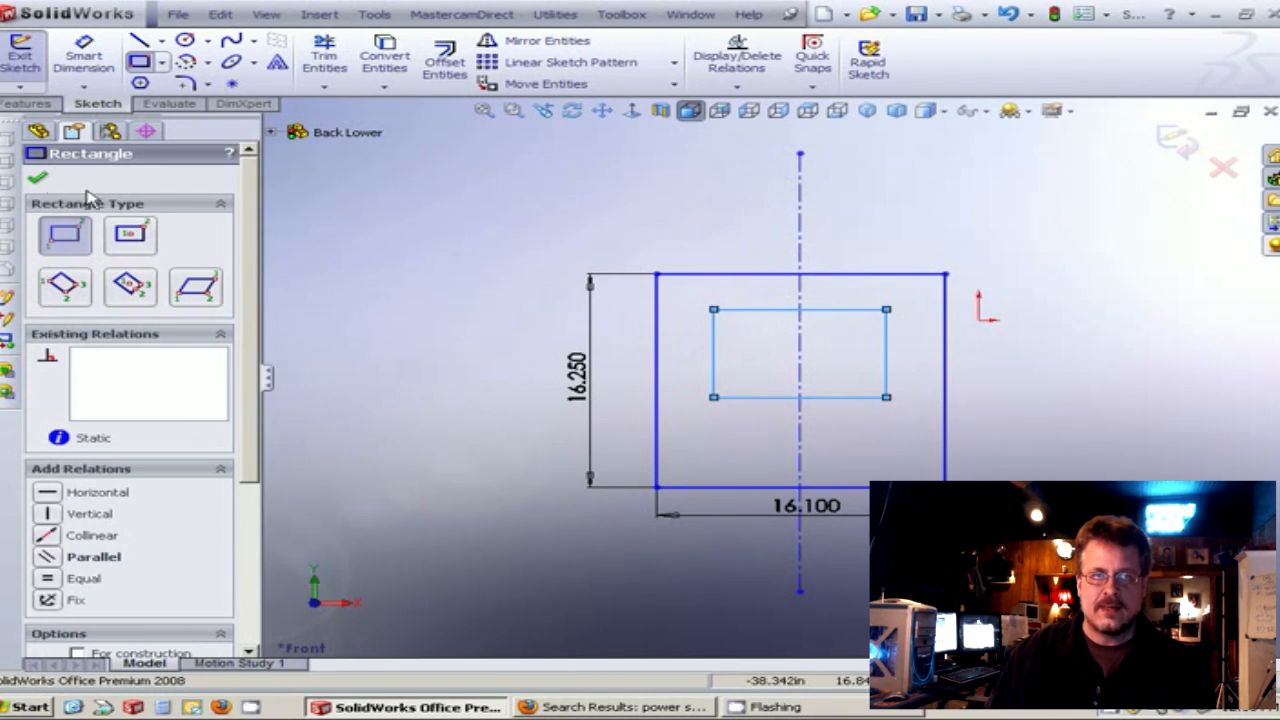
{"action": "left_click", "coordinate": [38, 180]}
{"action": "left_click", "coordinate": [1172, 145]}
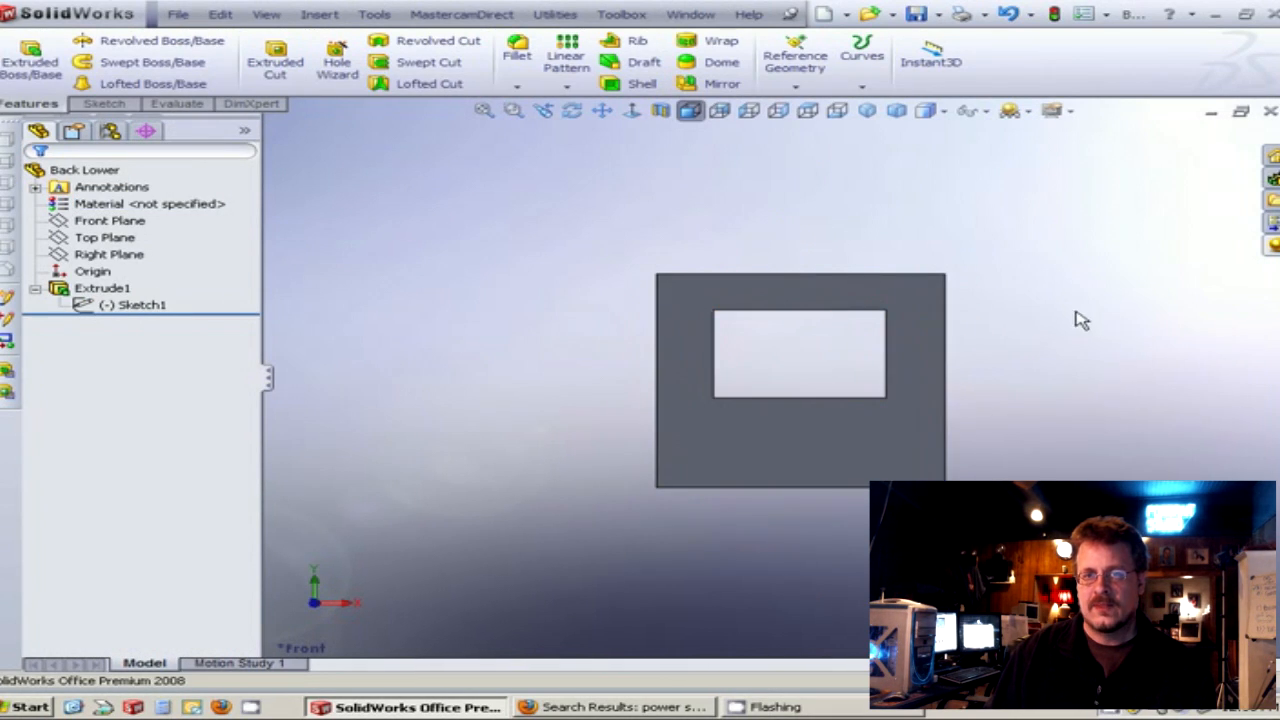
Close the Back Lower part, saving its changes, and return to the cabinet assembly.
{"action": "left_click", "coordinate": [180, 15]}
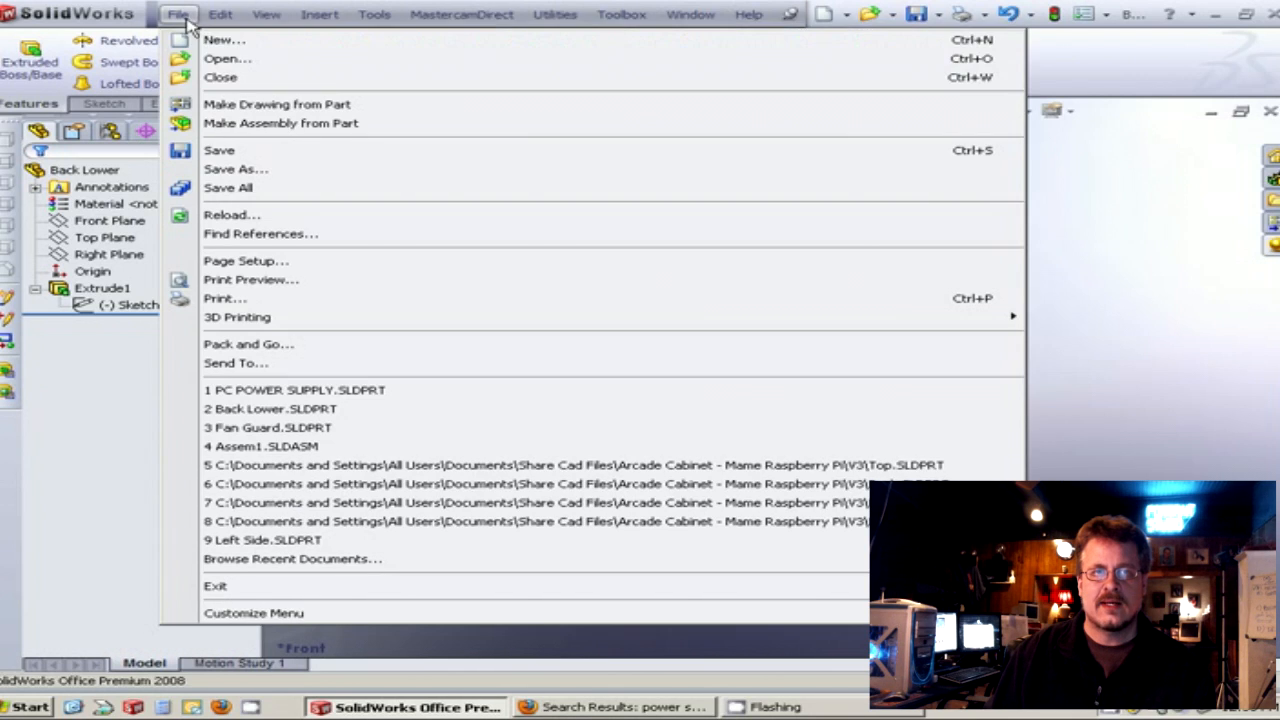
{"action": "left_click", "coordinate": [220, 77]}
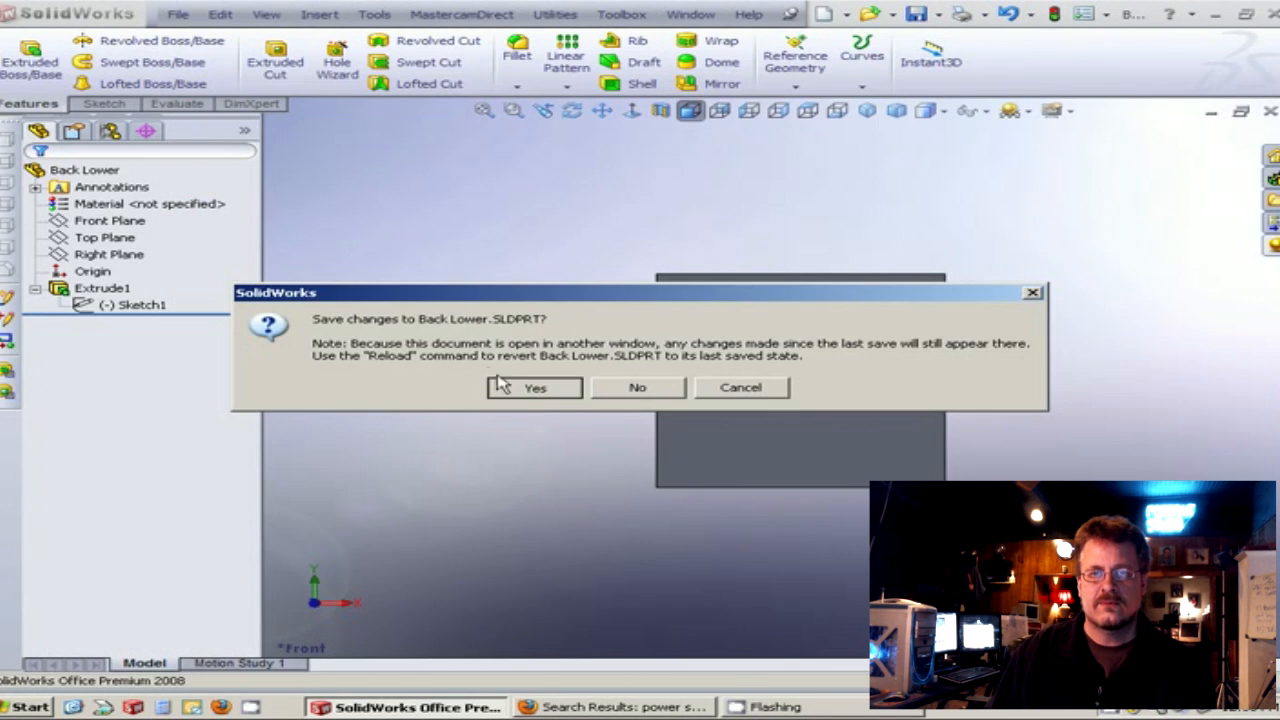
{"action": "key", "text": "Return"}
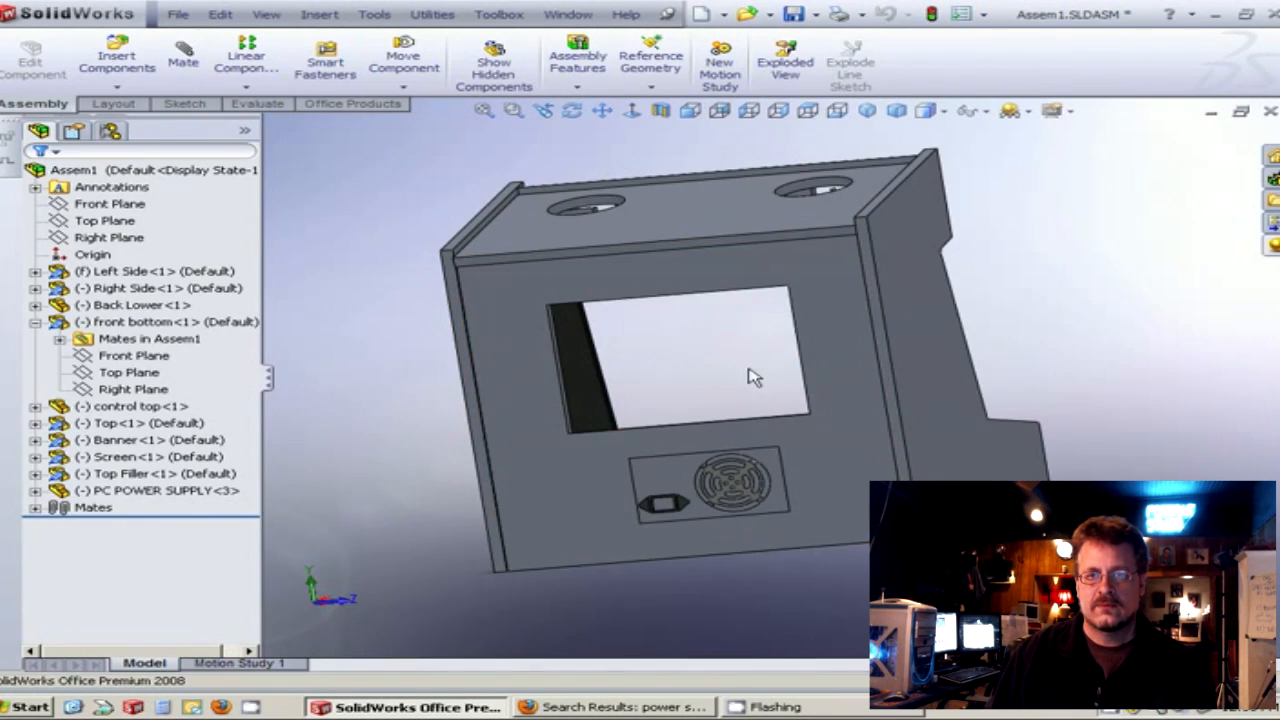
Examine the new back panel opening and the power supply from the rear, front and underside of the cabinet.
{"action": "left_click_drag", "start_coordinate": [931, 391], "coordinate": [848, 400]}
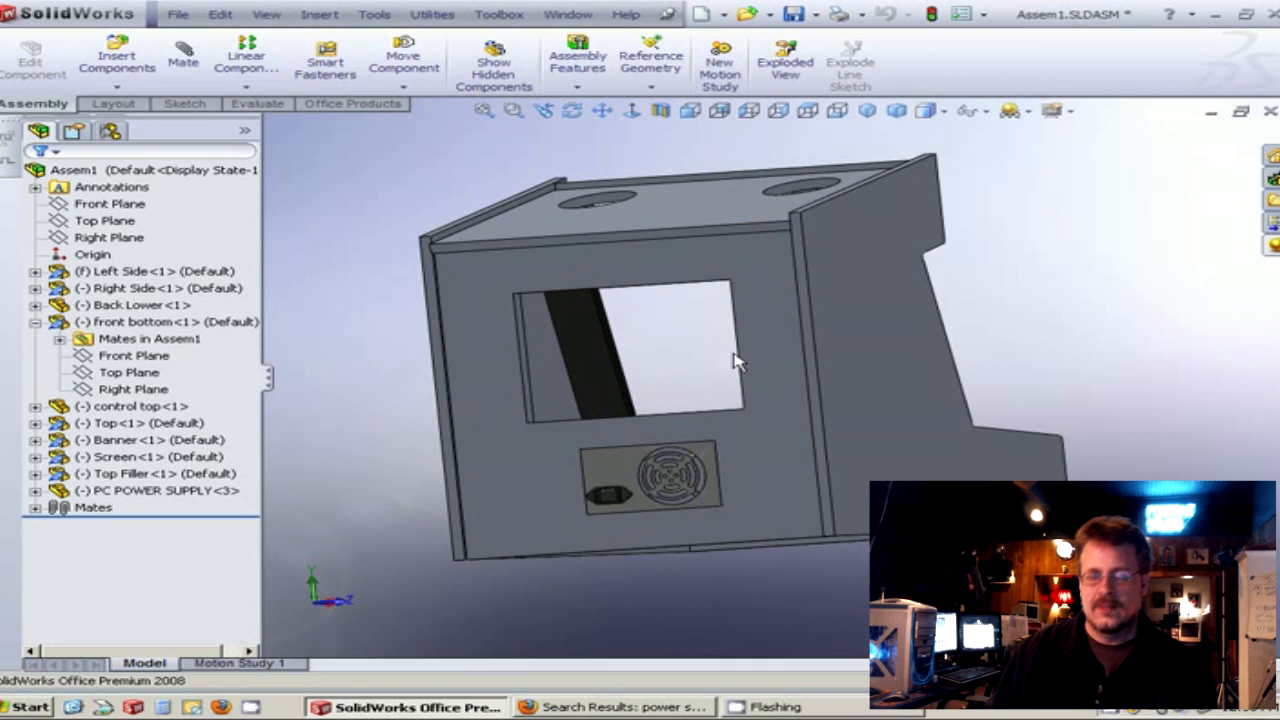
{"action": "middle_click_drag", "start_coordinate": [894, 429], "coordinate": [763, 291]}
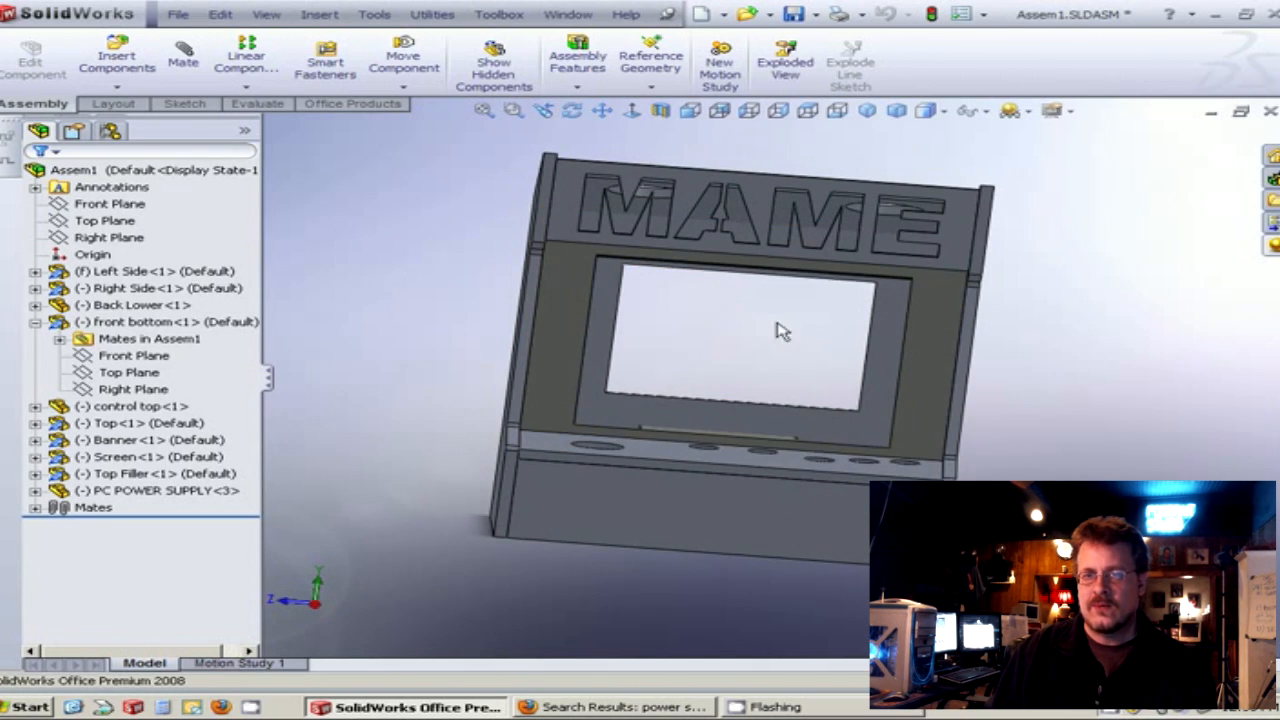
{"action": "middle_click_drag", "start_coordinate": [668, 381], "coordinate": [855, 290]}
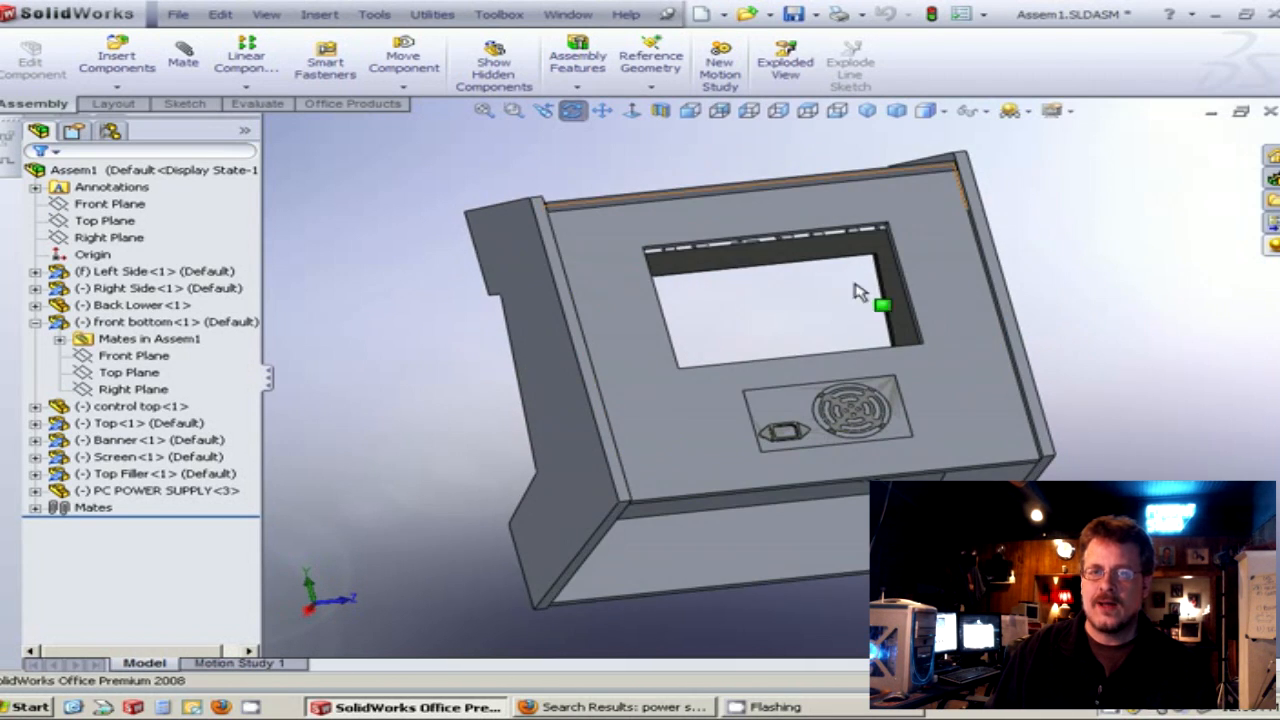
{"action": "middle_click_drag", "start_coordinate": [830, 352], "coordinate": [748, 510]}
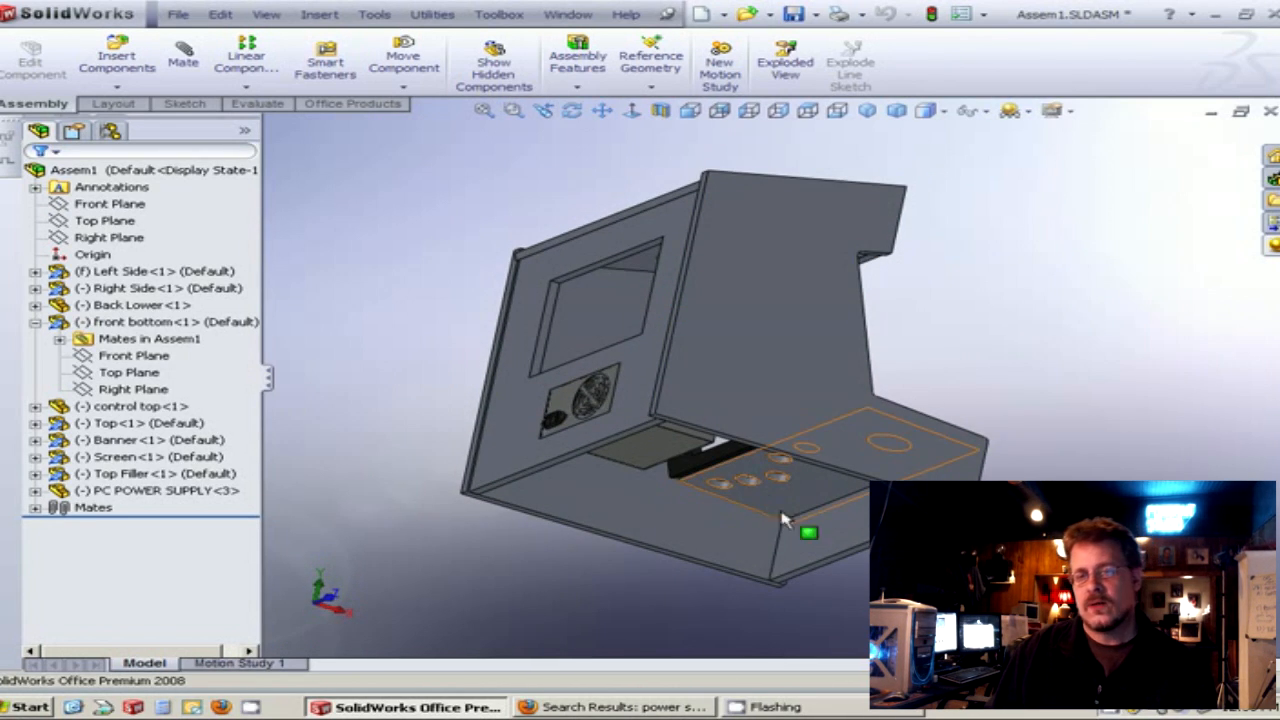
Examine the assembled cabinet from the front and at an angle, checking the MAME banner, screen opening, control panel and interior.
{"action": "middle_click_drag", "start_coordinate": [757, 368], "coordinate": [665, 531]}
{"action": "middle_click_drag", "start_coordinate": [818, 438], "coordinate": [660, 418]}
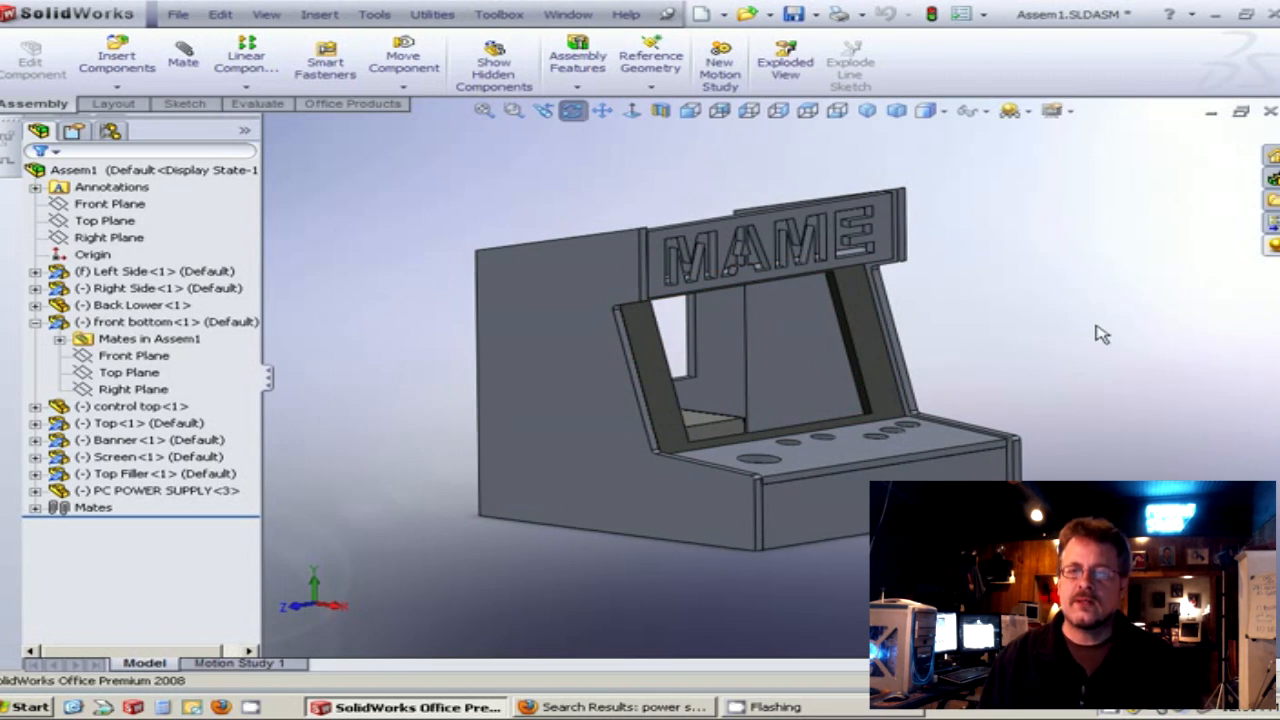
{"action": "middle_click_drag", "start_coordinate": [1100, 335], "coordinate": [1077, 306]}
{"action": "middle_click_drag", "start_coordinate": [680, 168], "coordinate": [756, 167]}
{"action": "middle_click_drag", "start_coordinate": [1077, 262], "coordinate": [1121, 254]}
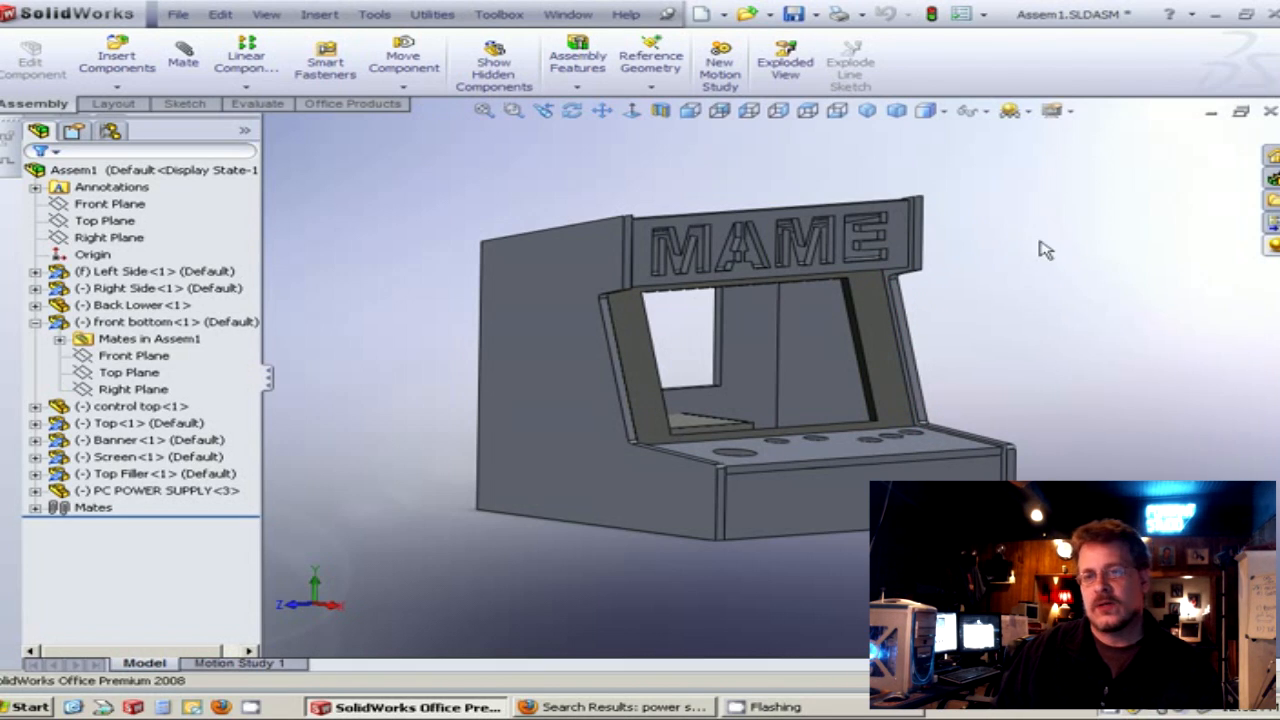
{"action": "middle_click_drag", "start_coordinate": [1061, 256], "coordinate": [1010, 268]}
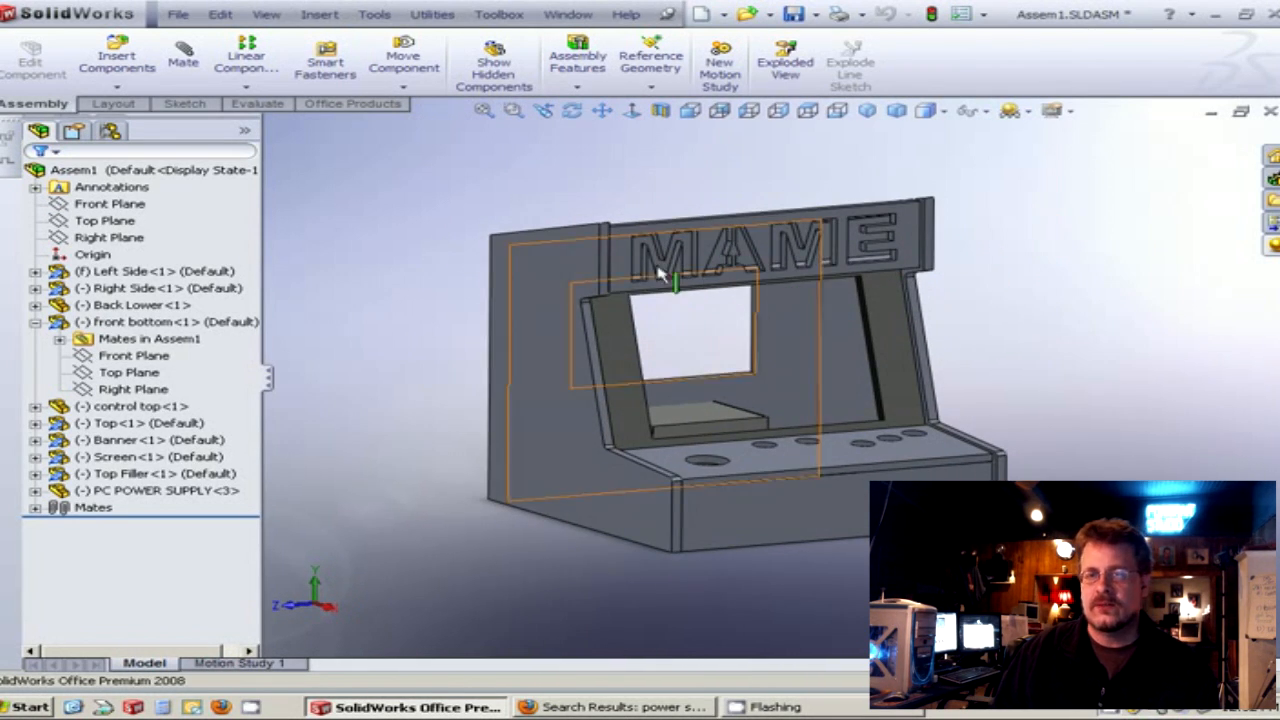
{"action": "left_click", "coordinate": [232, 172]}
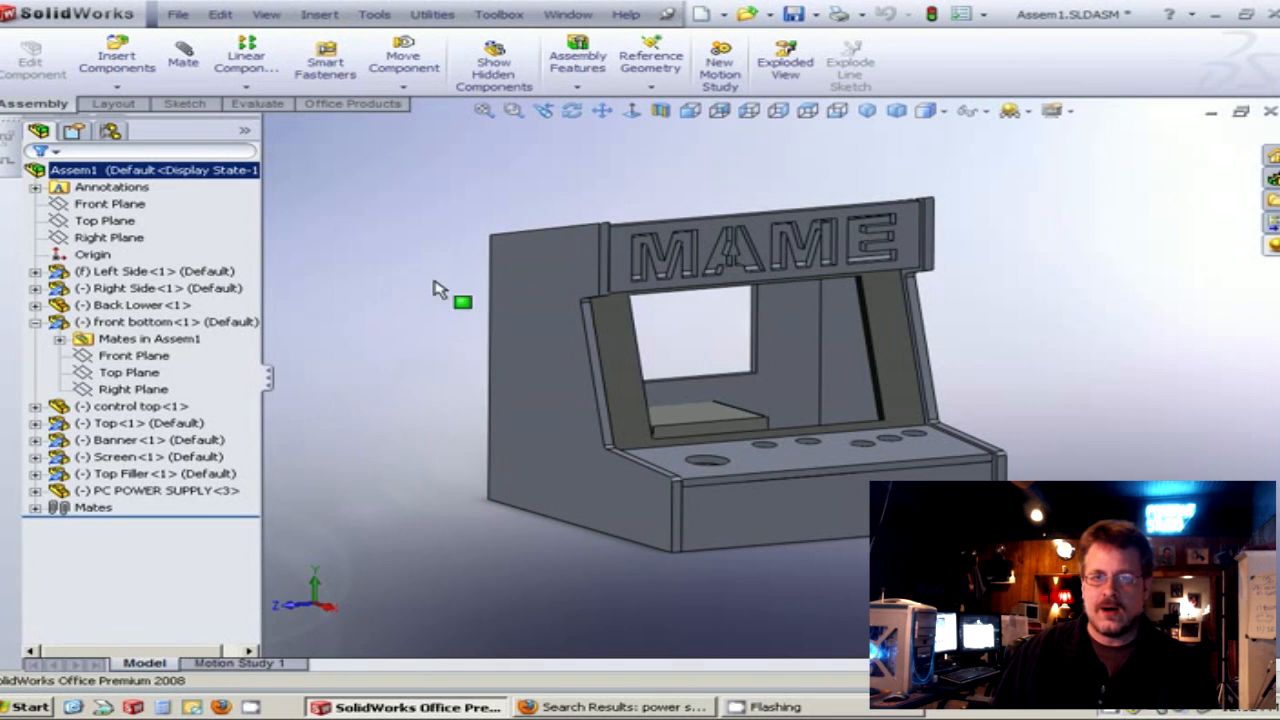
{"action": "middle_click_drag", "start_coordinate": [425, 398], "coordinate": [342, 390]}
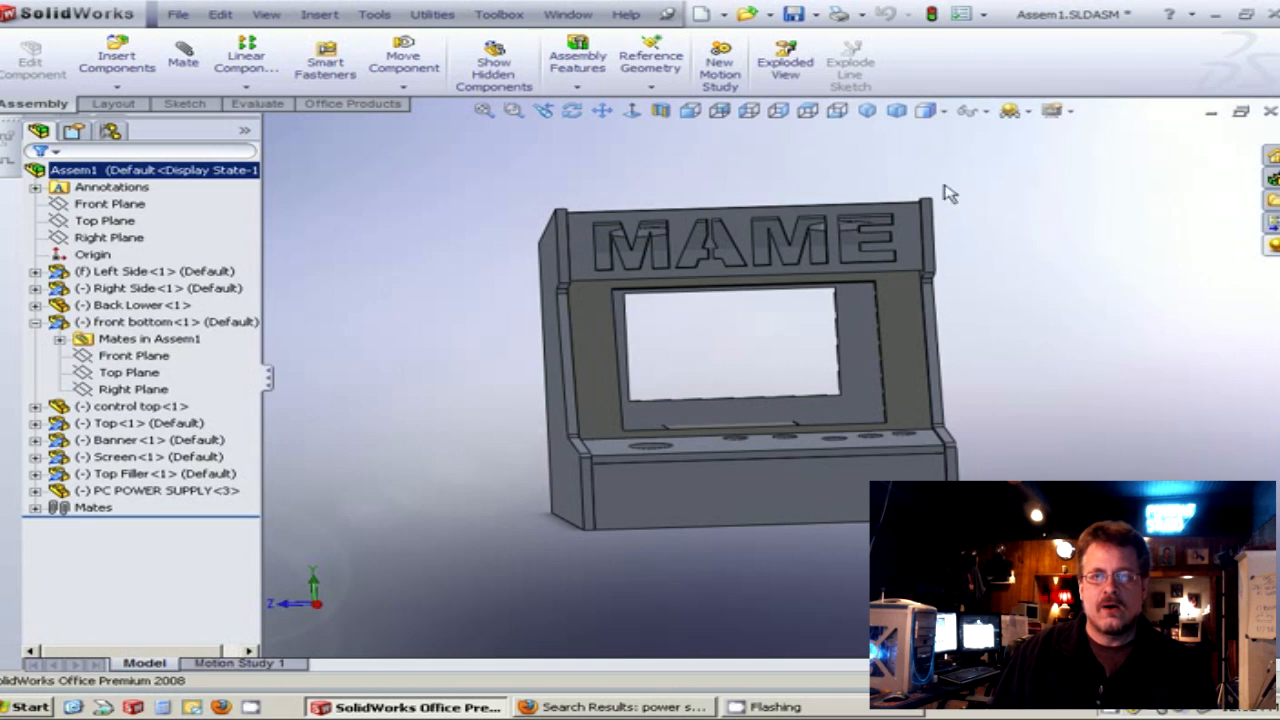
{"action": "middle_click_drag", "start_coordinate": [800, 176], "coordinate": [852, 182]}
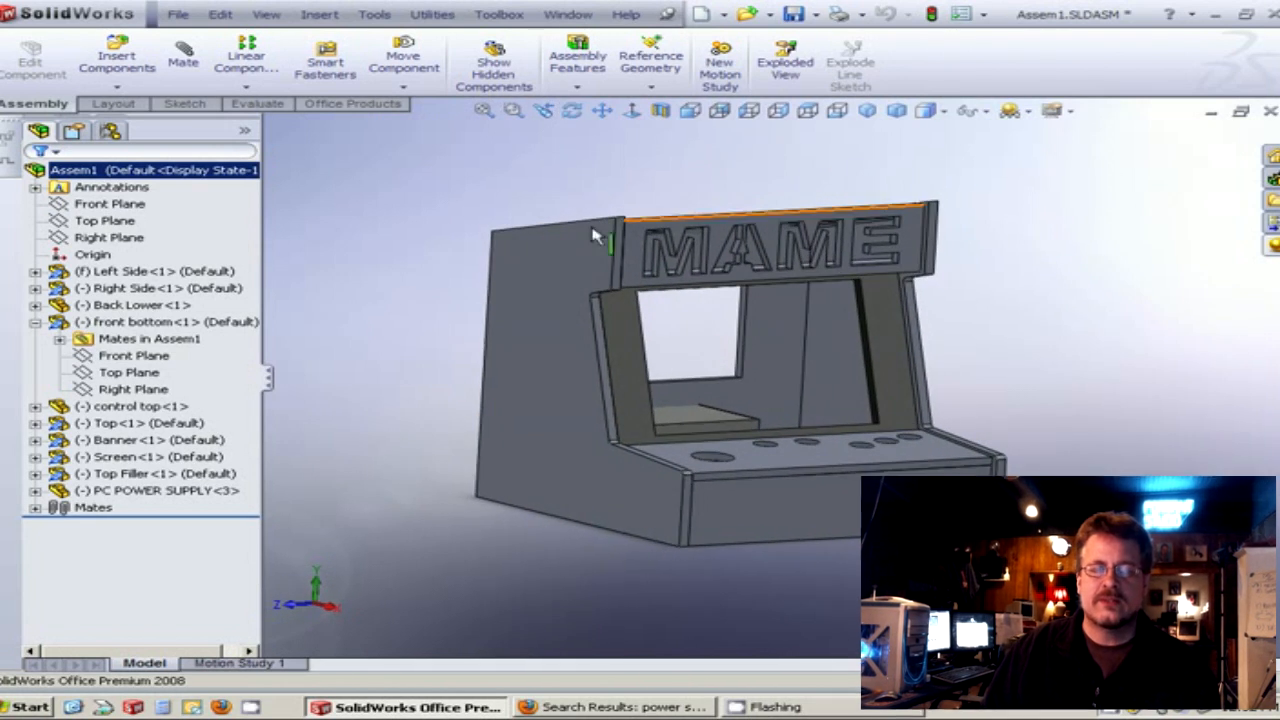